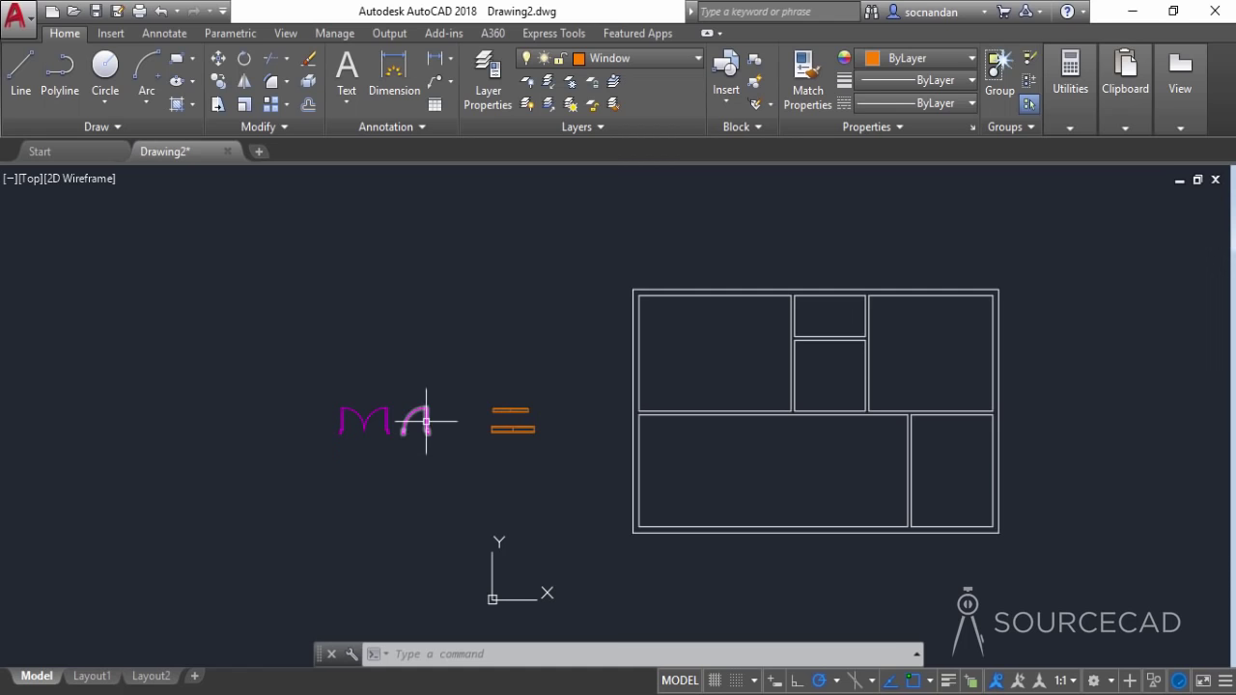
# Copy the single door block onto the horizontal wall of the upper-left room, about 0'-11" from the room's inner corner
pyautogui.click(218, 82)
pyautogui.click(428, 412)
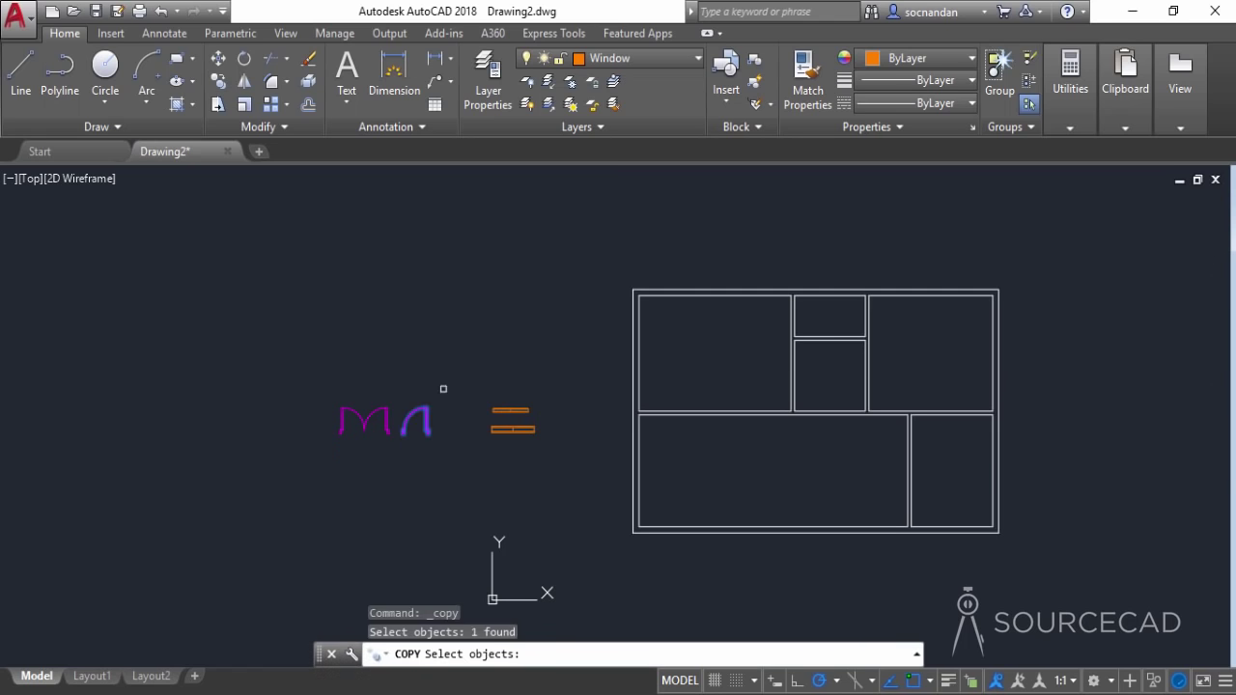
pyautogui.press('Return')
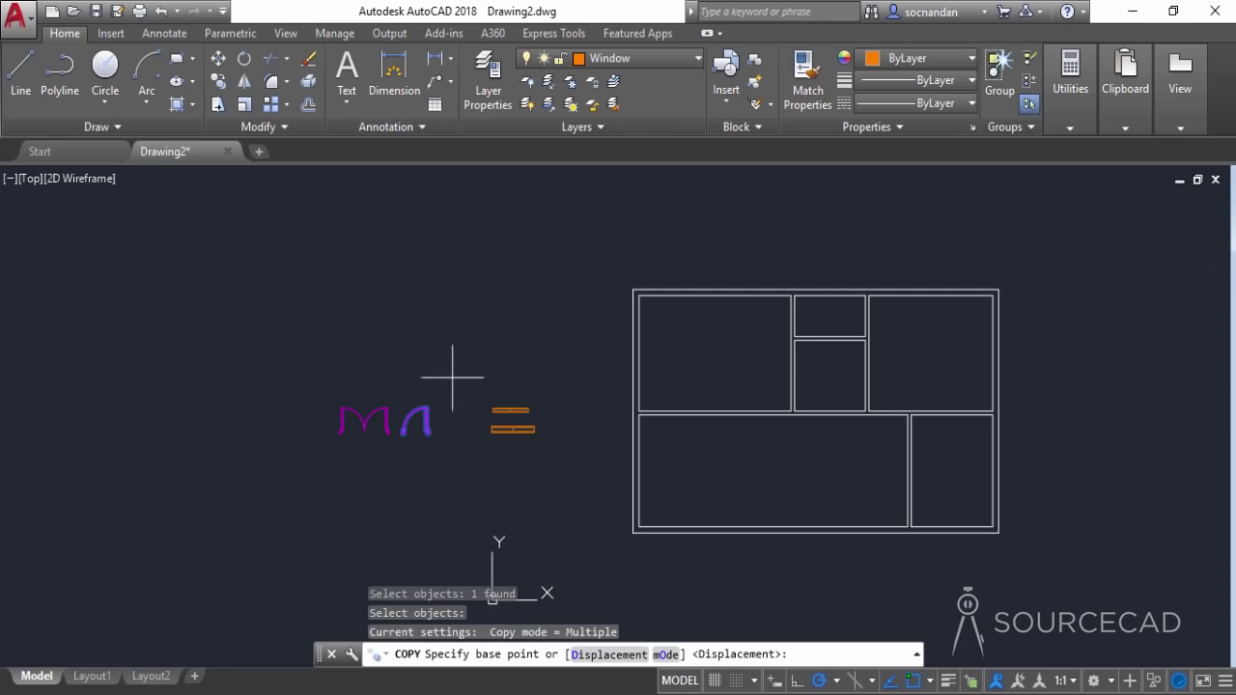
pyautogui.click(429, 434)
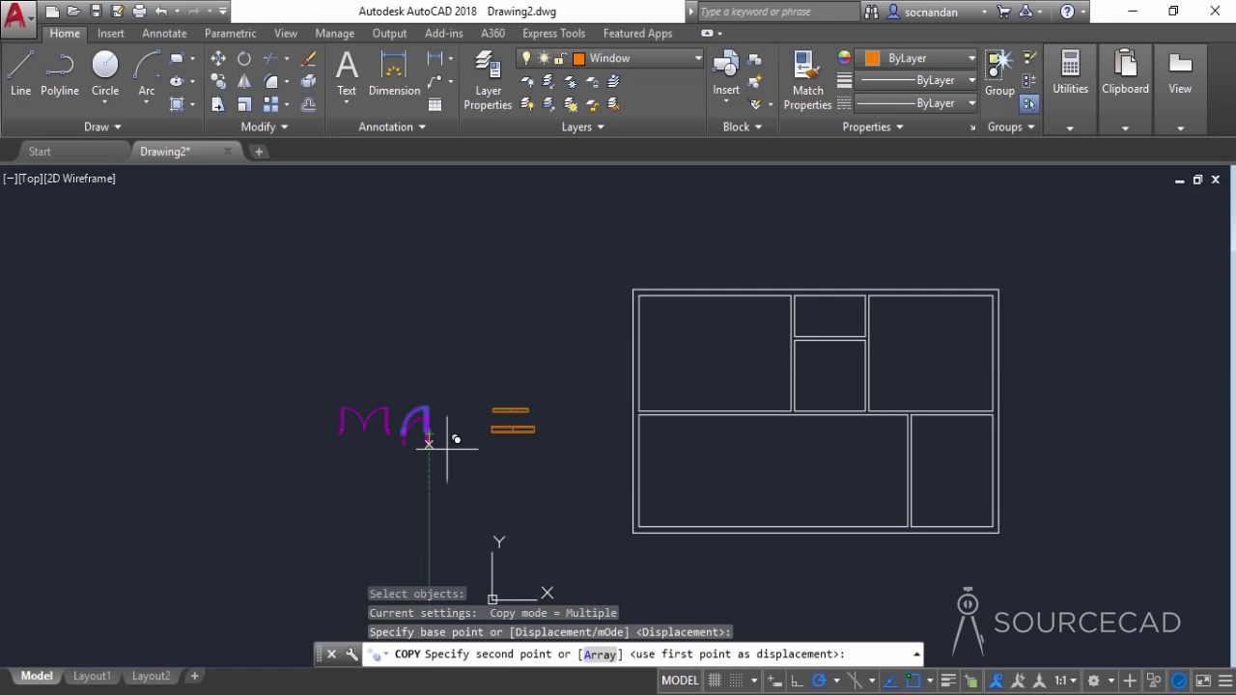
pyautogui.scroll(2, 637, 411)
pyautogui.scroll(3, 647, 400)
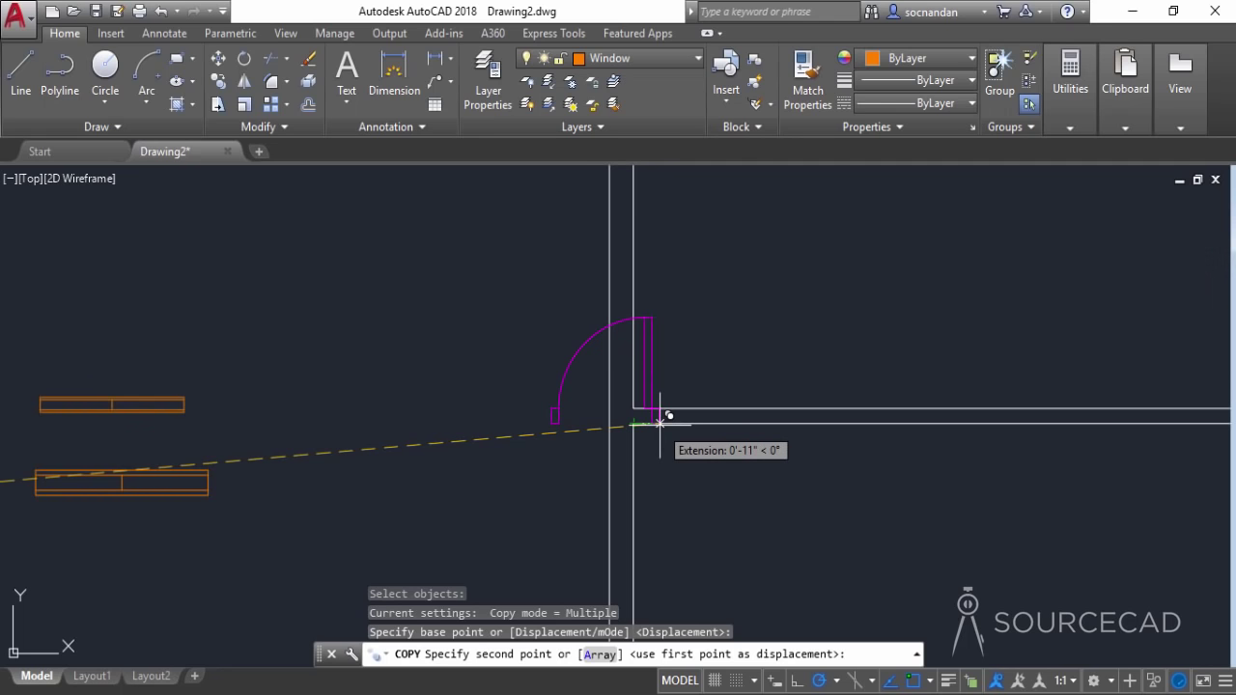
pyautogui.click(660, 422)
pyautogui.rightClick(716, 475)
pyautogui.click(773, 226)
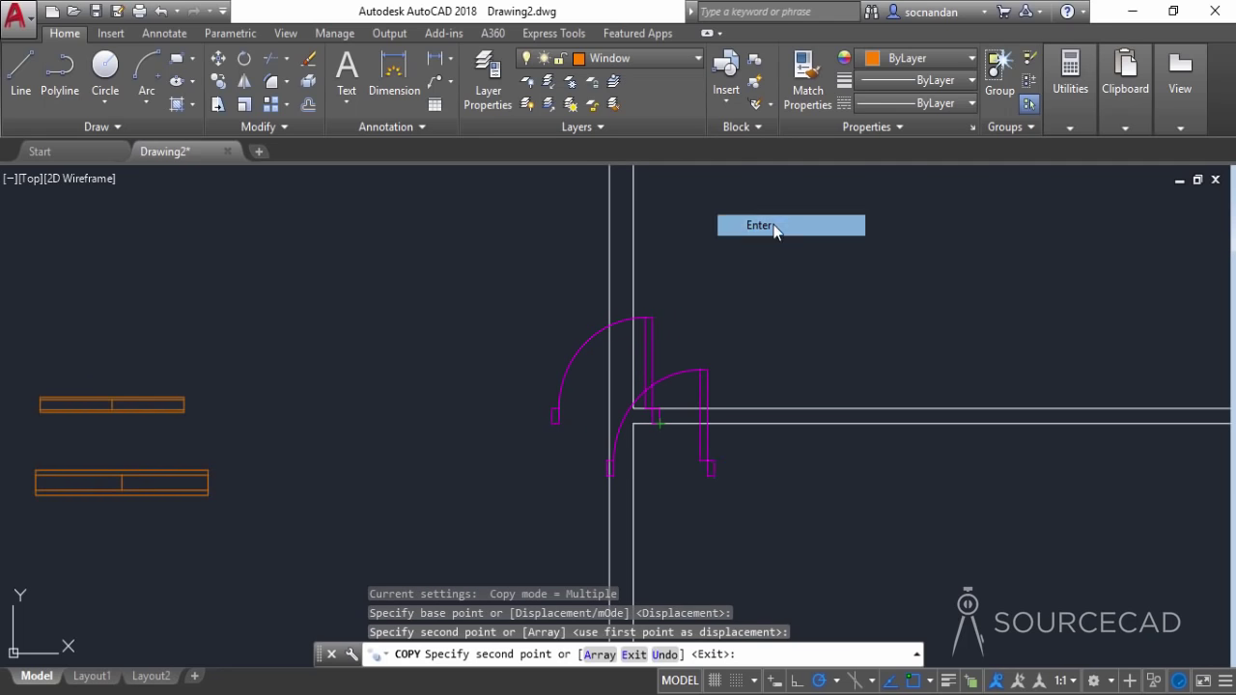
# Mirror the copied door about a vertical line through its wall-side corner, erasing the source, so it opens inside the upper-left room
pyautogui.click(654, 339)
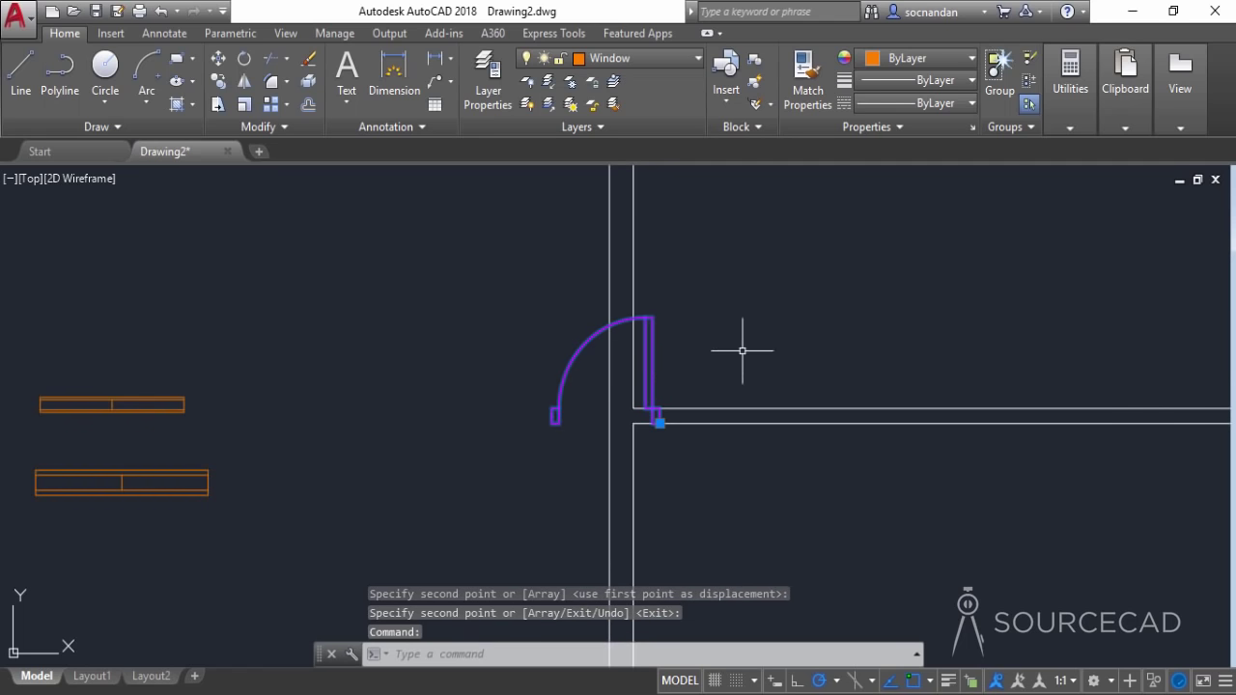
pyautogui.click(244, 82)
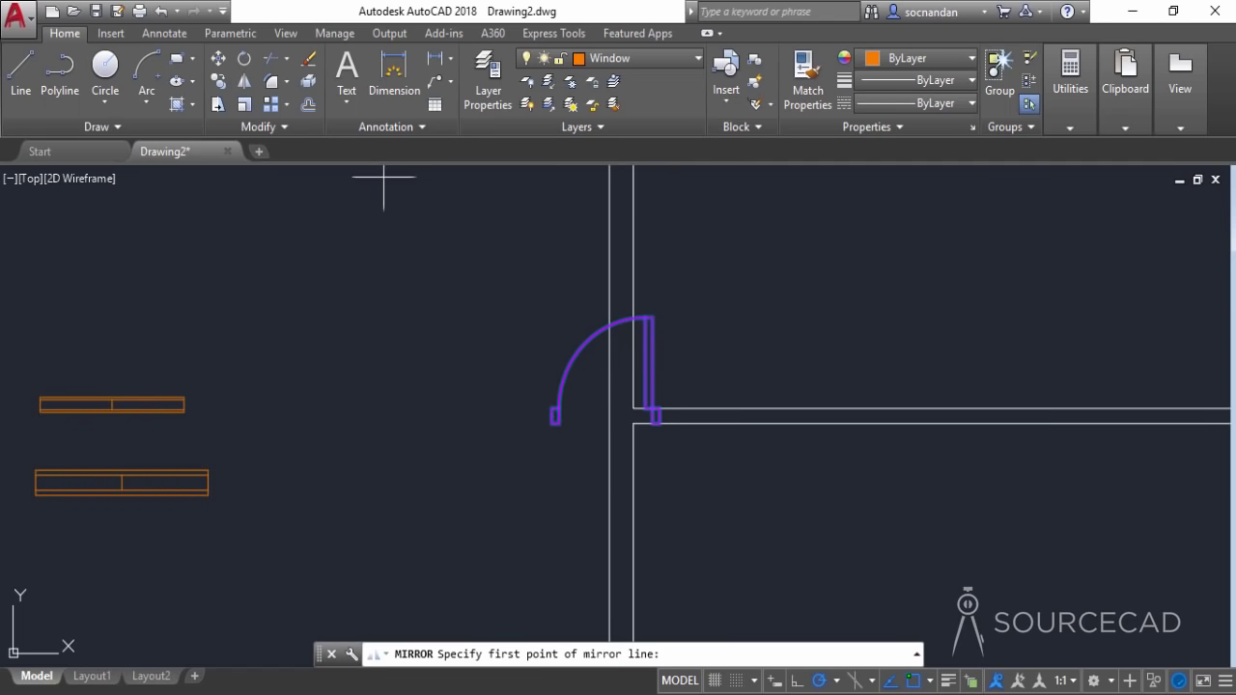
pyautogui.click(660, 423)
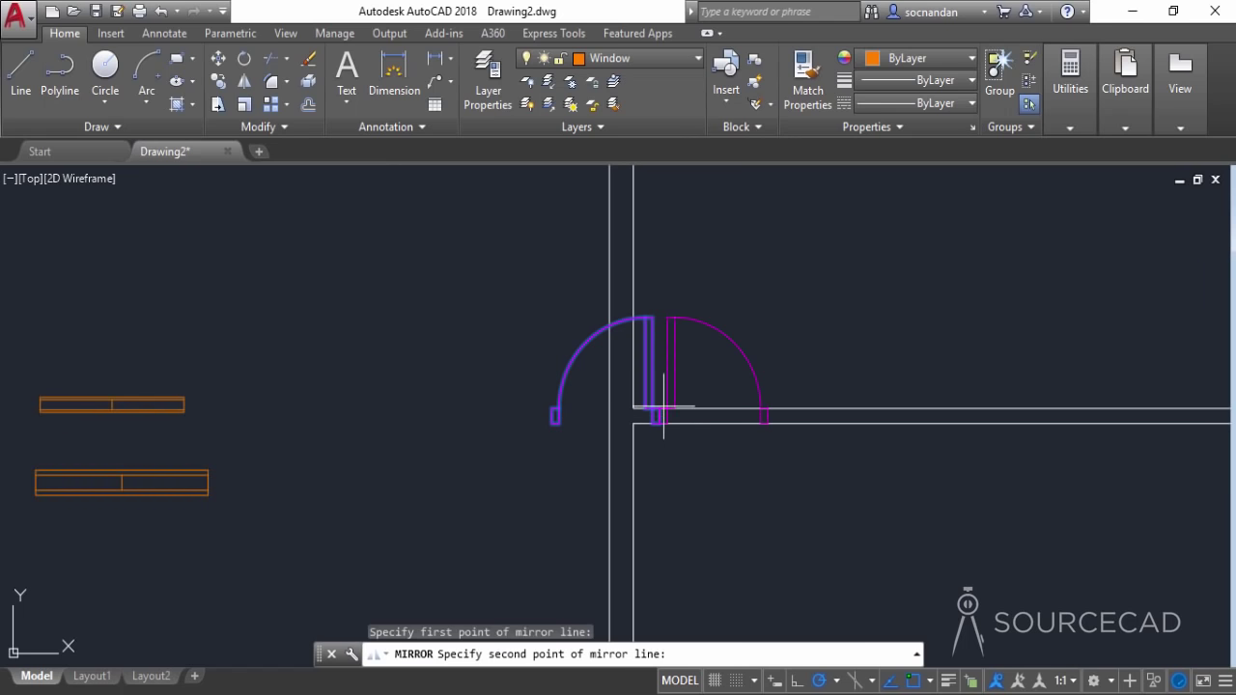
pyautogui.click(663, 406)
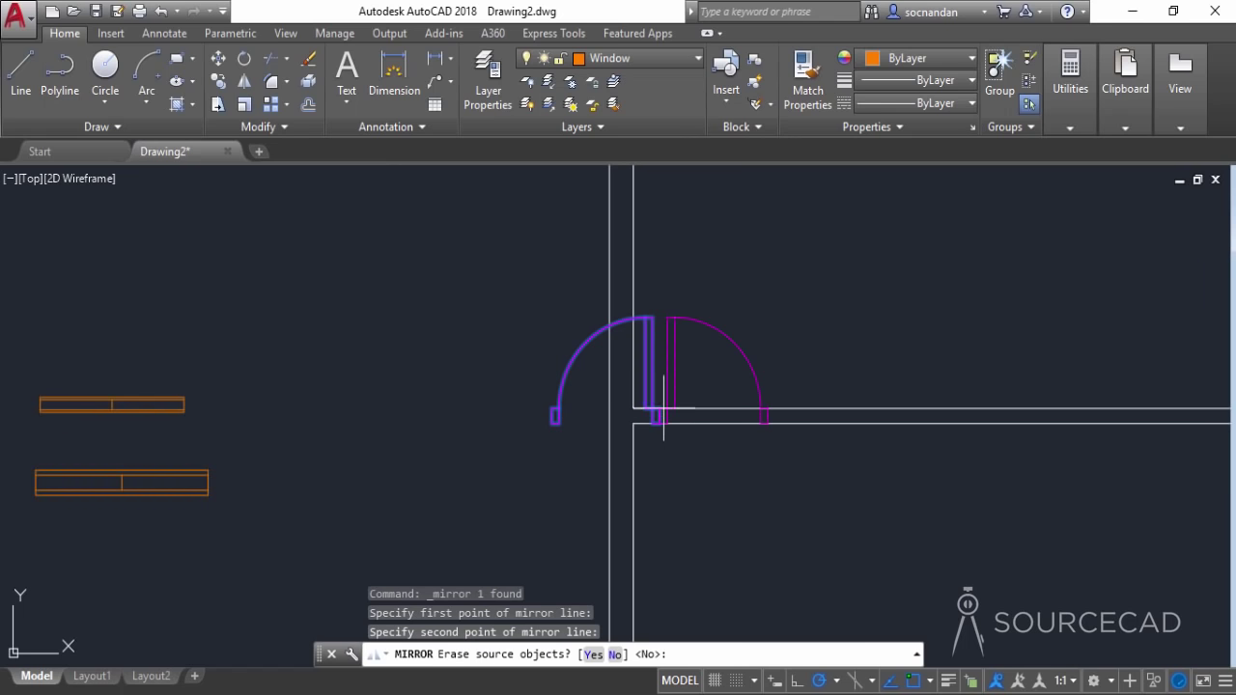
pyautogui.click(596, 654)
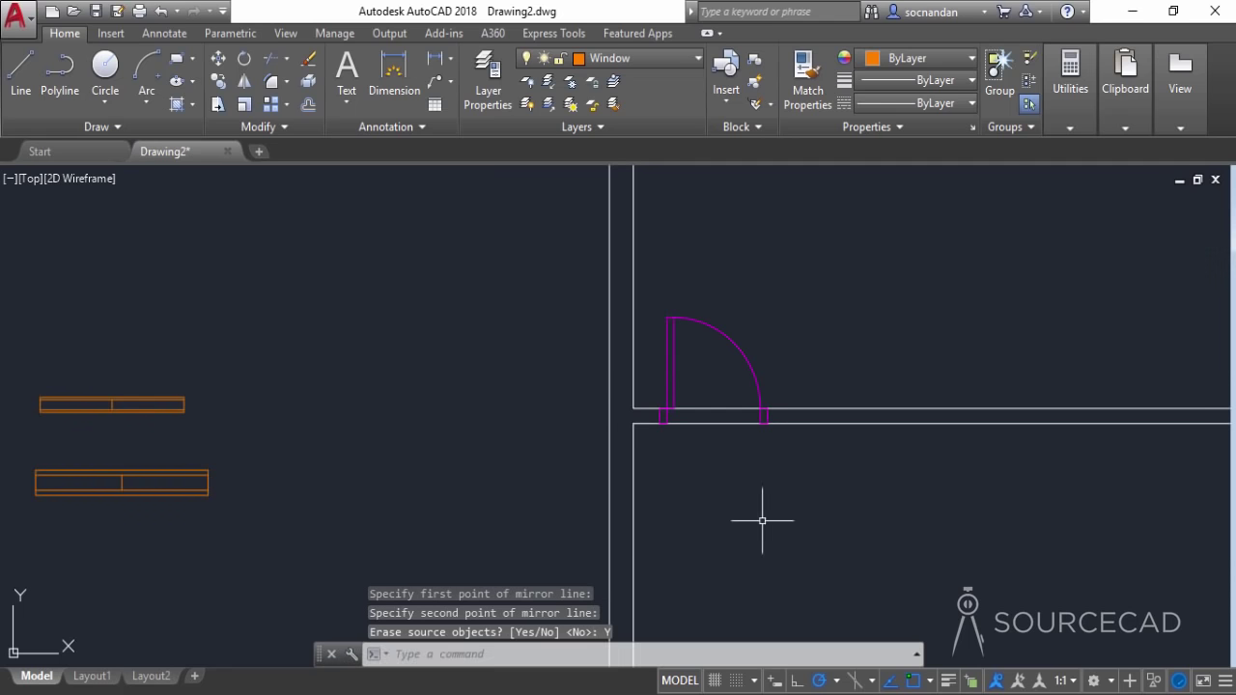
# Copy the mirrored door along the horizontal wall into the small middle room and the upper-right room, just past each room's left wall
pyautogui.scroll(-4, 786, 367)
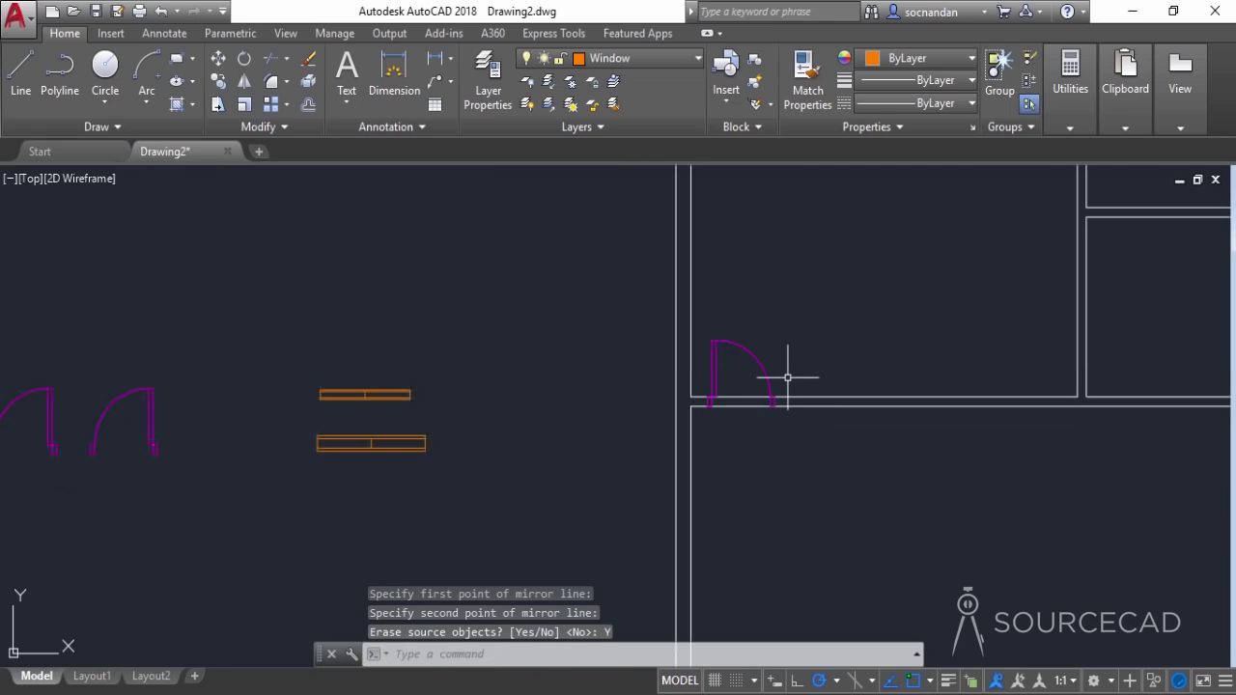
pyautogui.moveTo(792, 375)
pyautogui.mouseDown(button='middle')
pyautogui.moveTo(808, 351)
pyautogui.moveTo(590, 387)
pyautogui.mouseUp(button='middle')
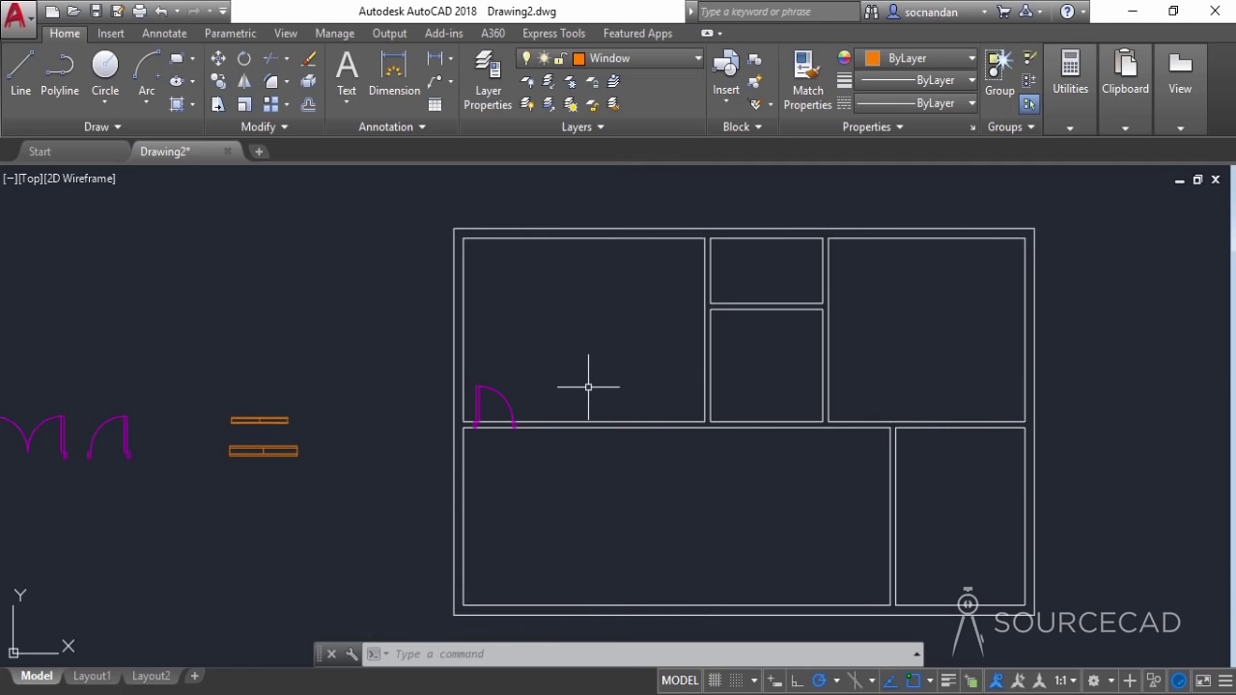
pyautogui.click(219, 81)
pyautogui.scroll(2, 461, 447)
pyautogui.scroll(3, 462, 448)
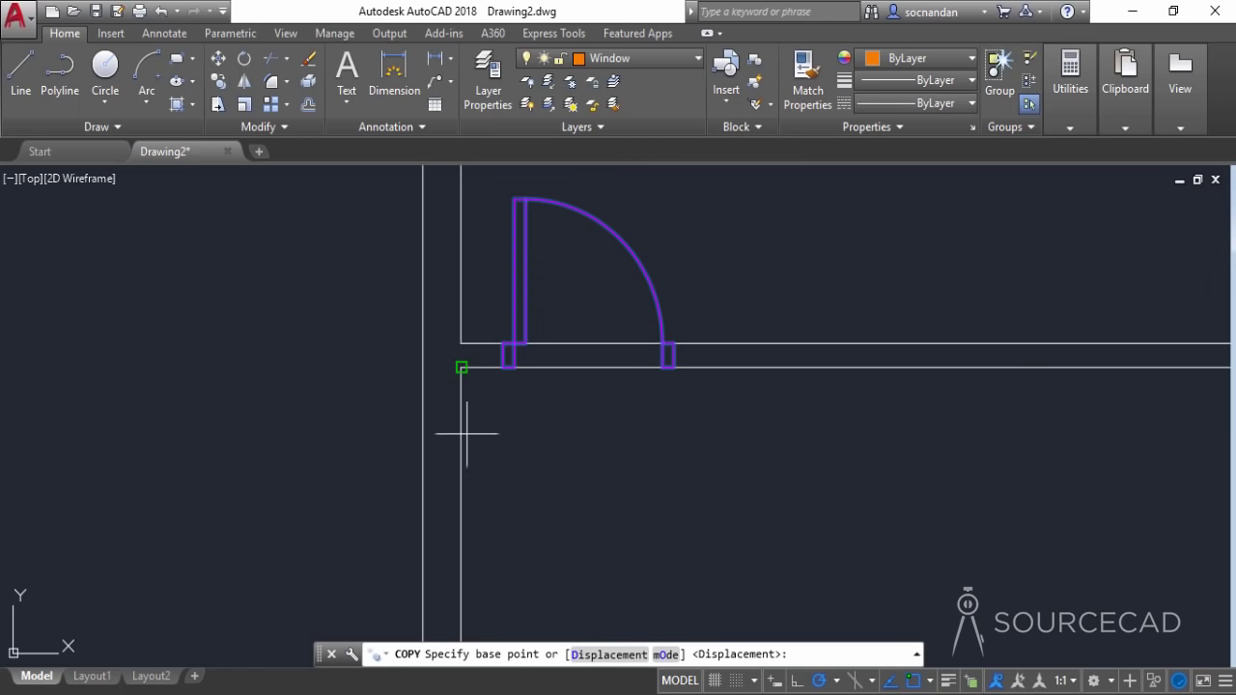
pyautogui.click(503, 367)
pyautogui.scroll(-3, 687, 396)
pyautogui.moveTo(723, 428); pyautogui.dragTo(580, 406, button='middle')
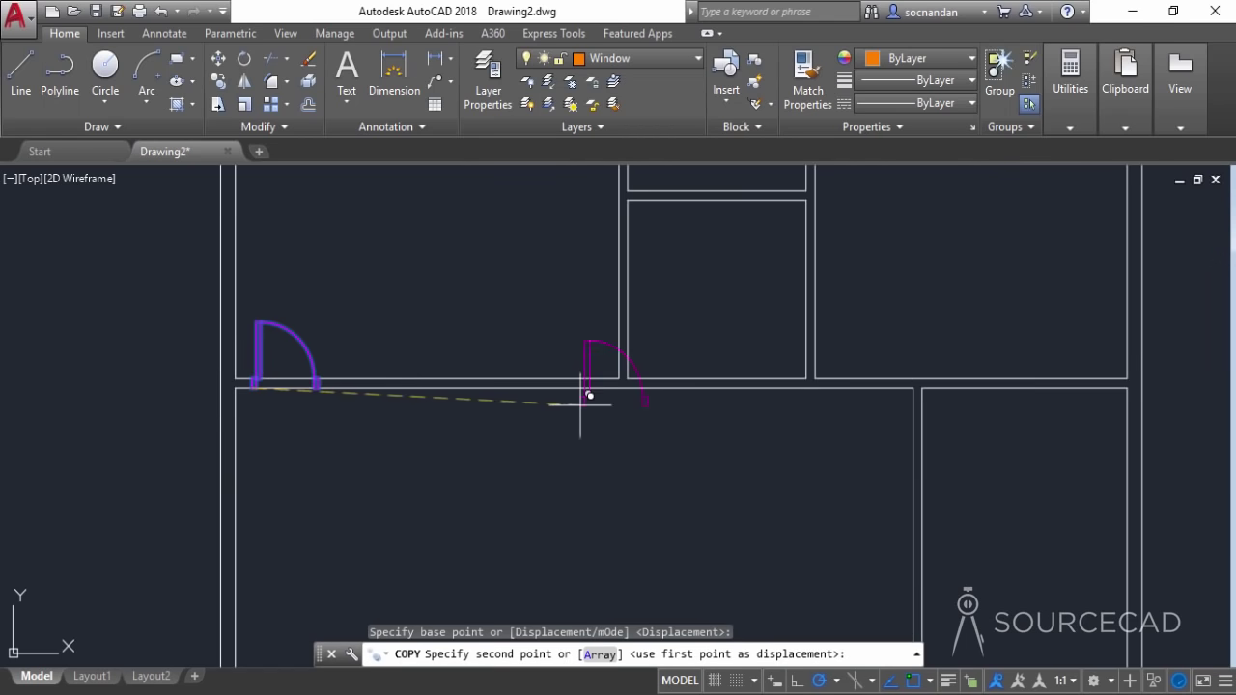
pyautogui.click(639, 387)
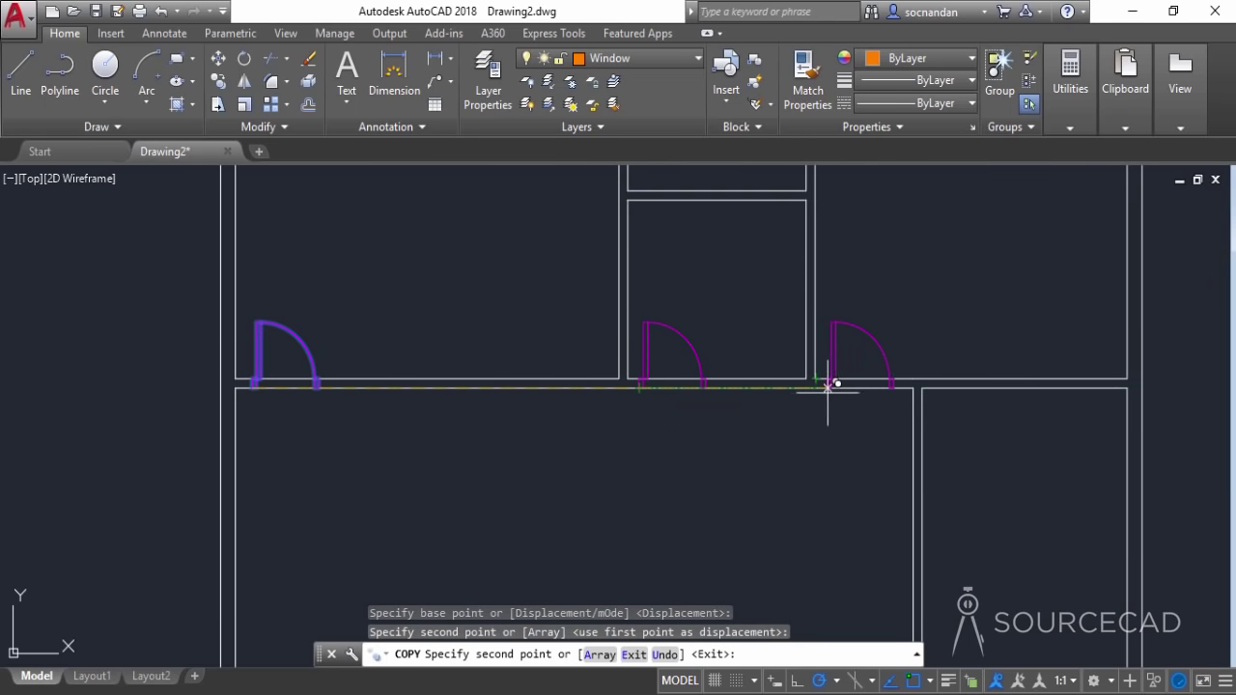
pyautogui.click(827, 388)
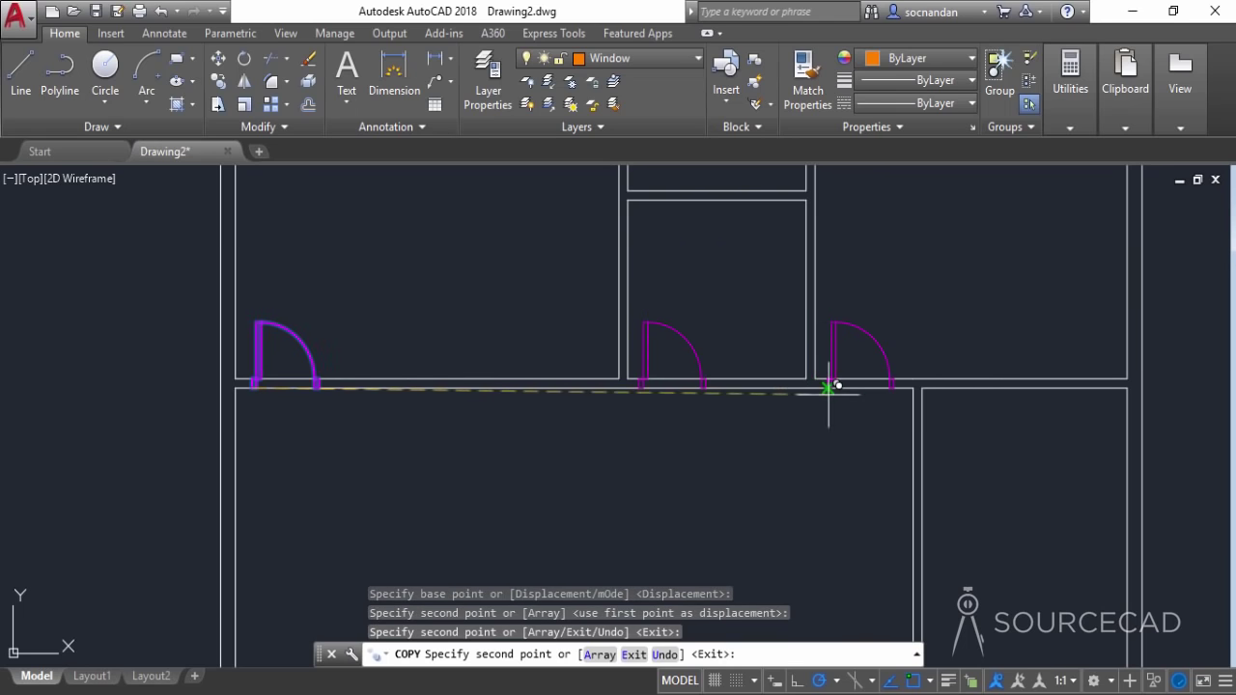
pyautogui.rightClick(827, 455)
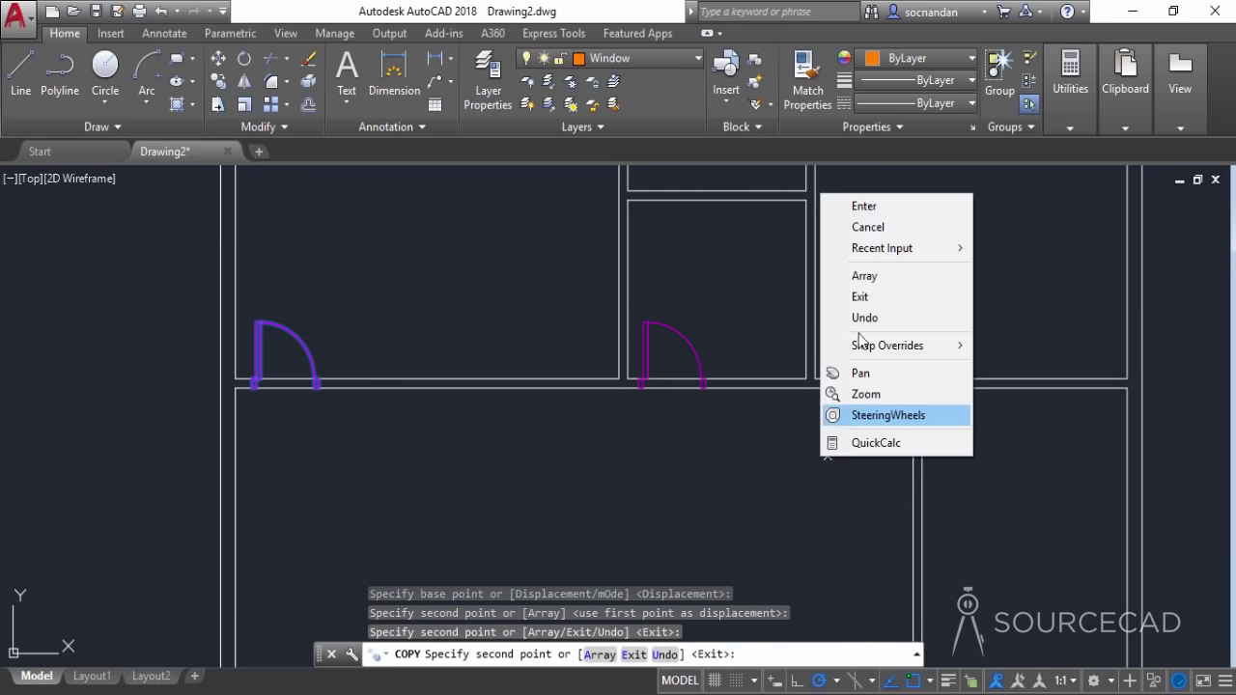
pyautogui.click(881, 214)
# Copy the original single door onto the vertical wall between the large lower room and the lower-right room, near its lower end
pyautogui.scroll(-2, 874, 338)
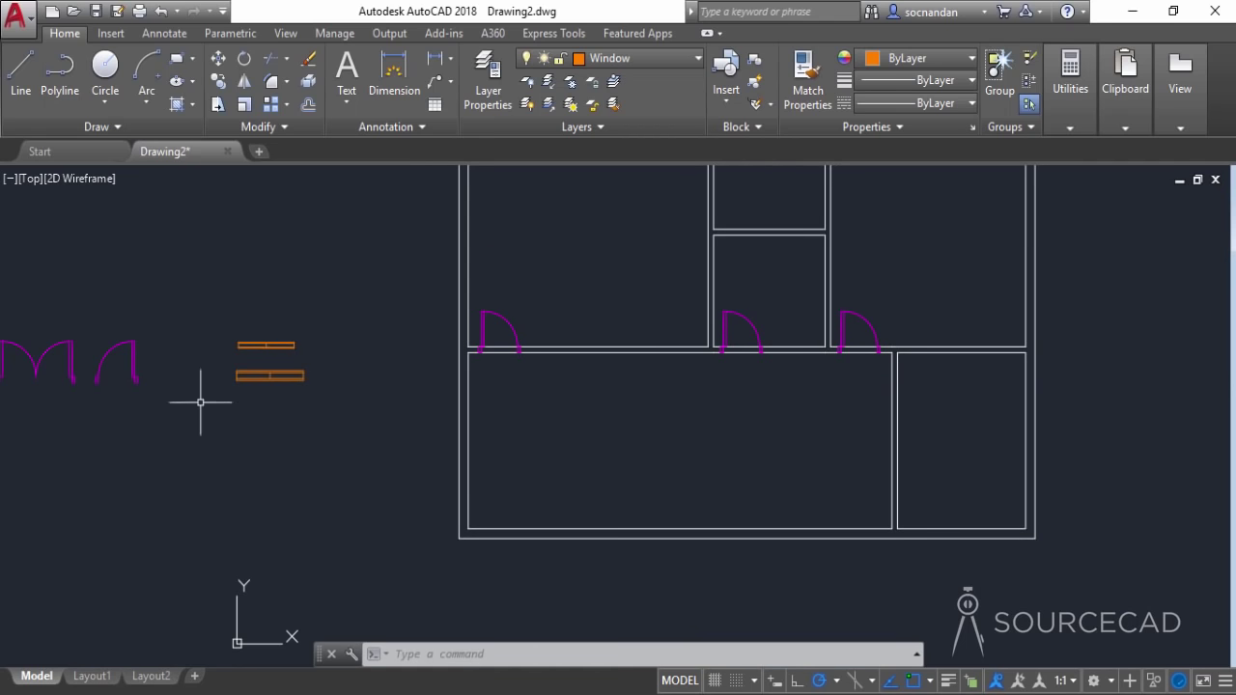
pyautogui.click(214, 89)
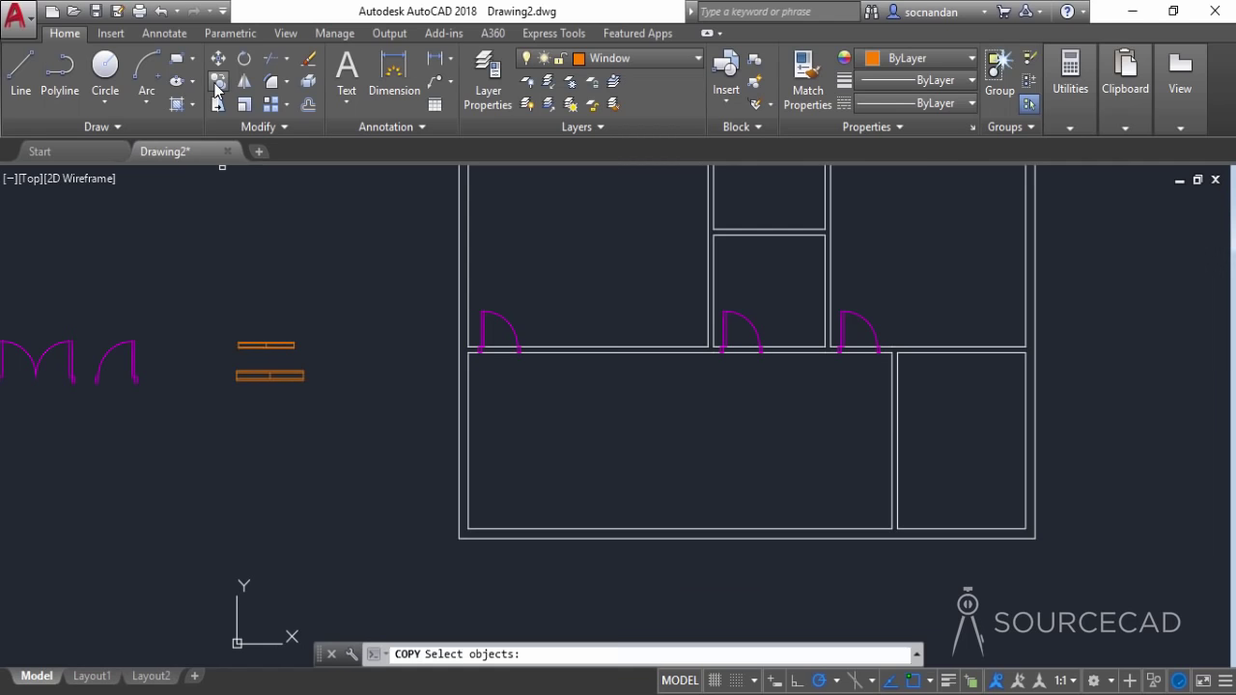
pyautogui.click(135, 358)
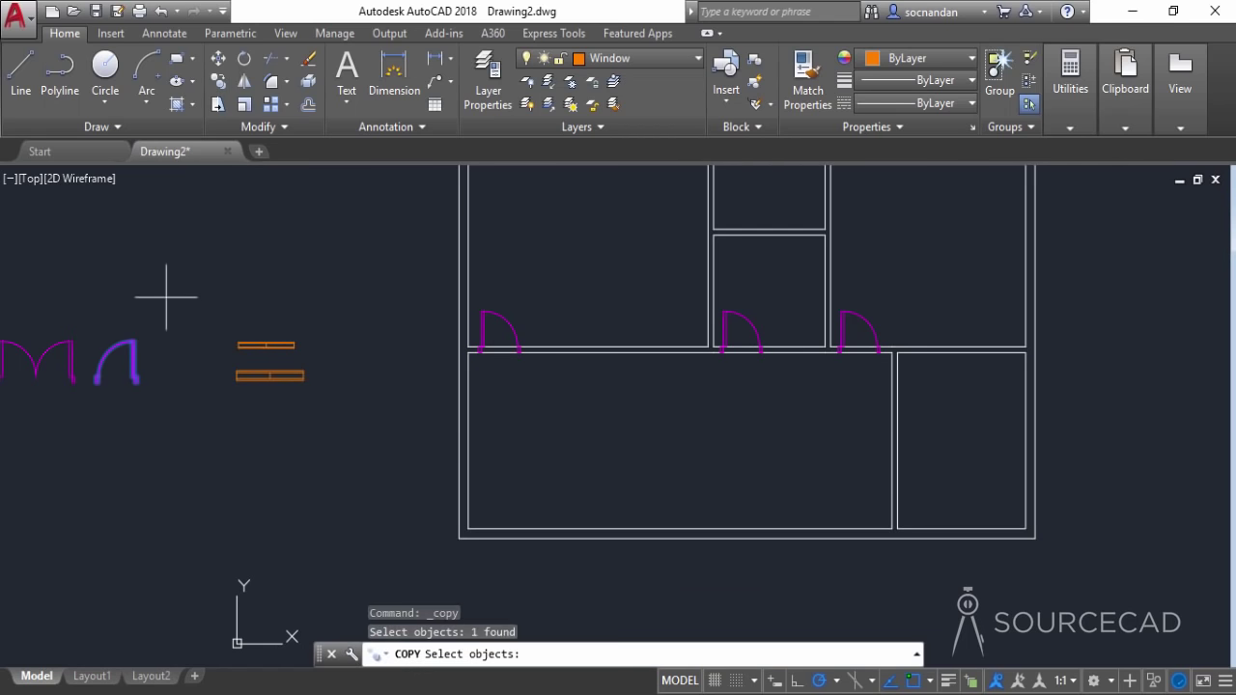
pyautogui.press('Return')
pyautogui.click(144, 391)
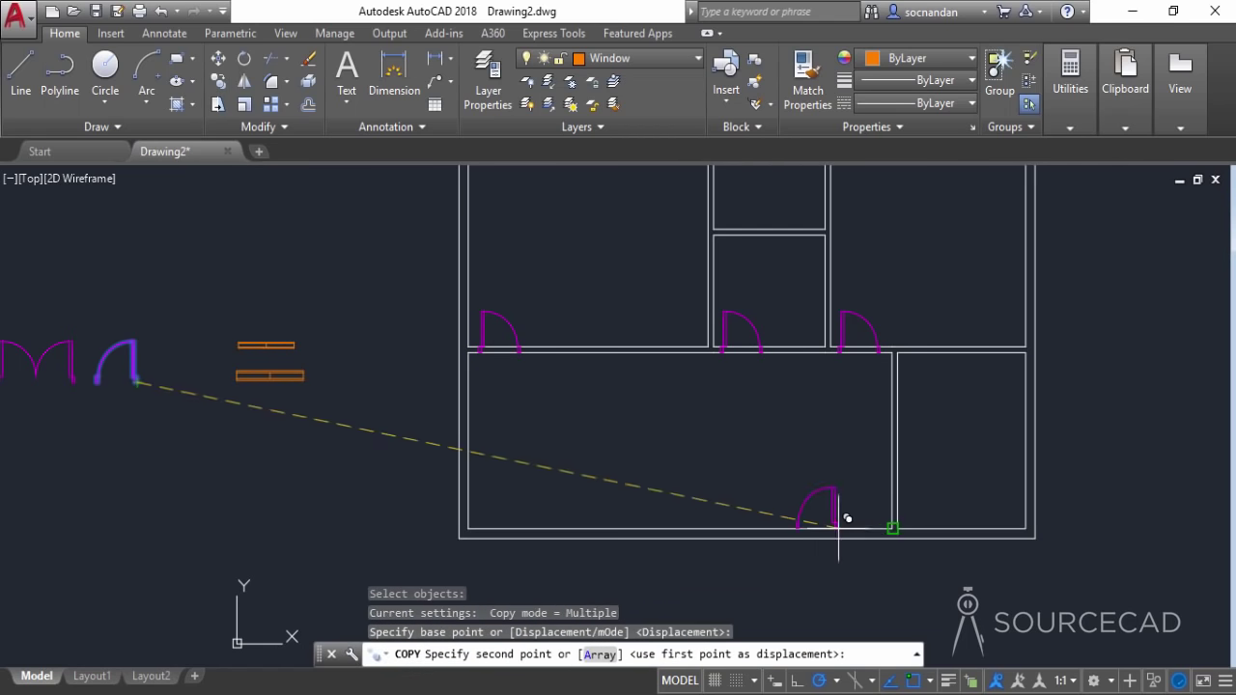
pyautogui.click(889, 511)
pyautogui.rightClick(802, 478)
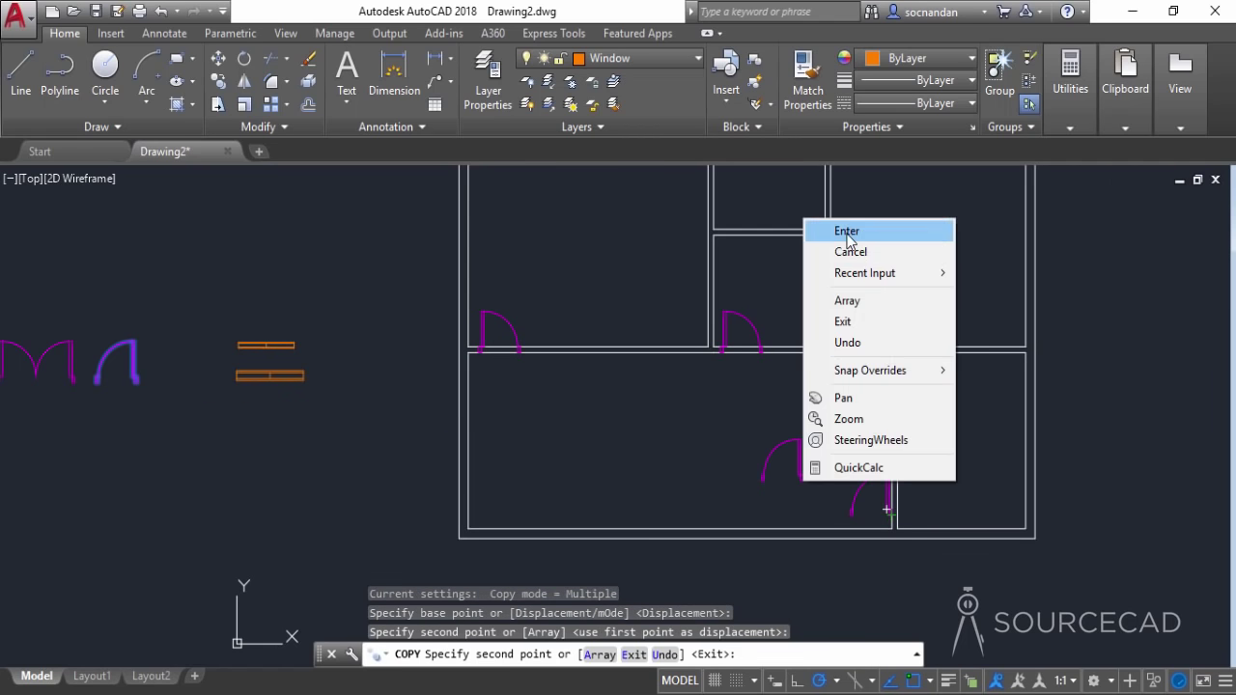
pyautogui.click(848, 233)
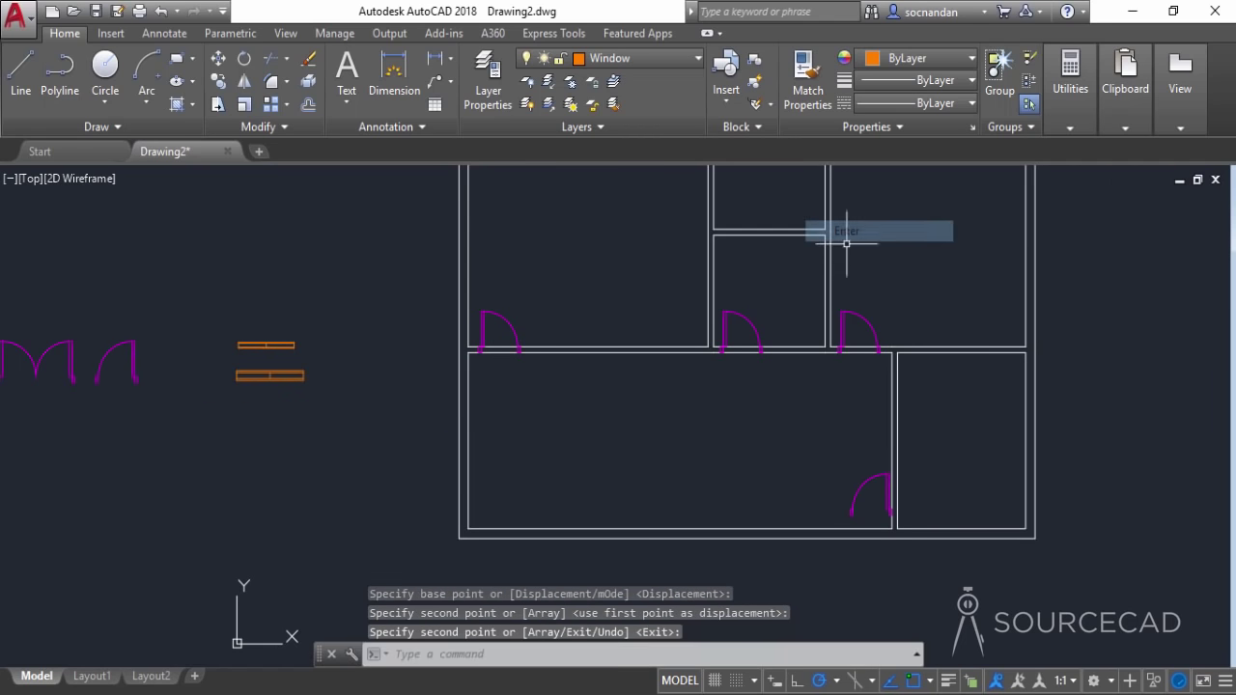
# Rotate that door a quarter turn clockwise about its lower wall-side corner so it fits the vertical wall and opens into the lower-right room
pyautogui.click(244, 80)
pyautogui.scroll(5, 843, 490)
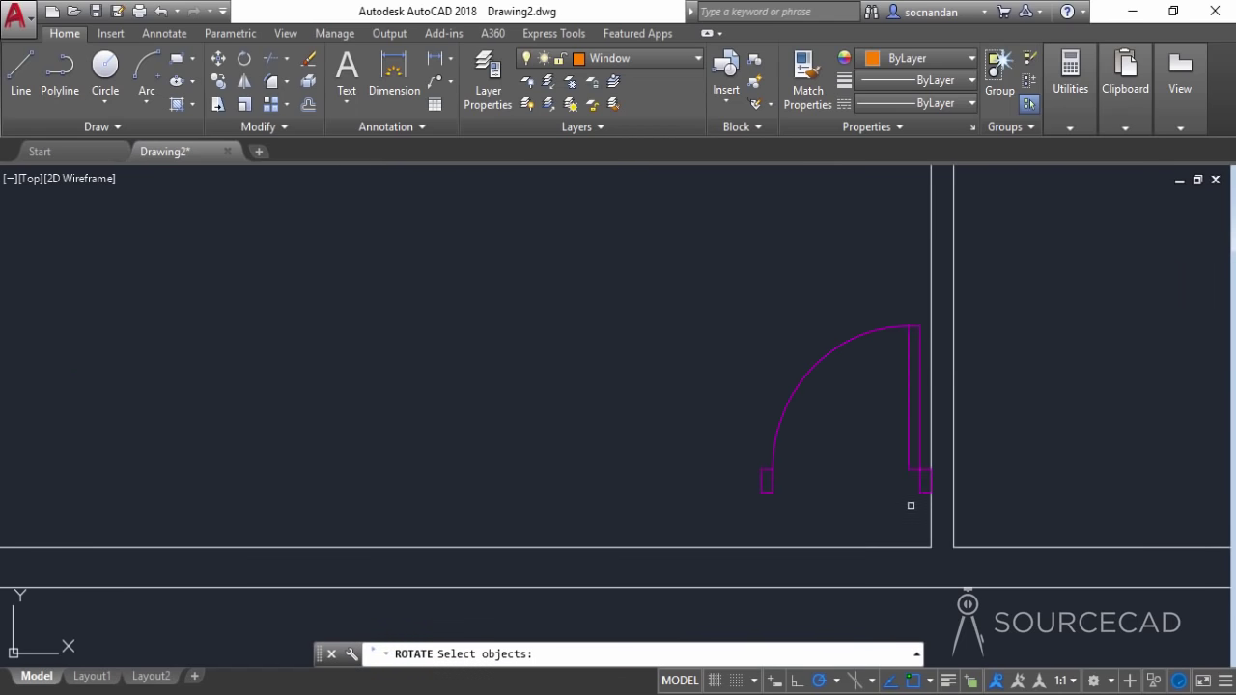
pyautogui.click(918, 451)
pyautogui.press('Return')
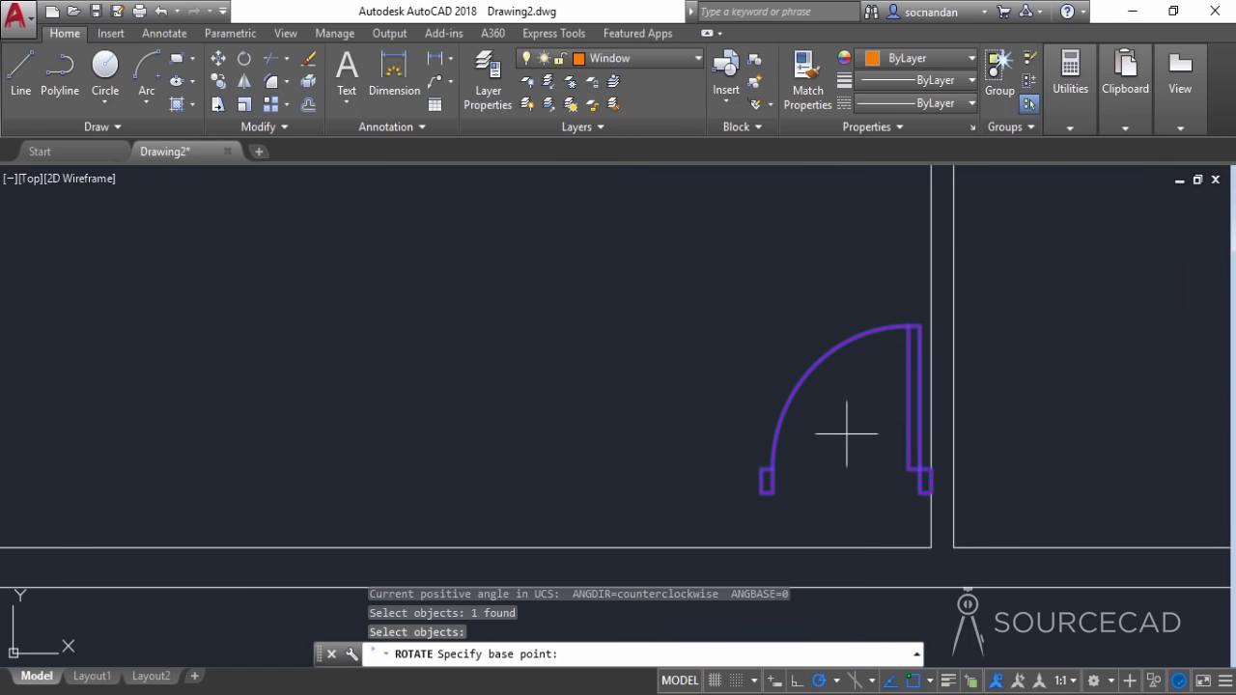
pyautogui.click(931, 493)
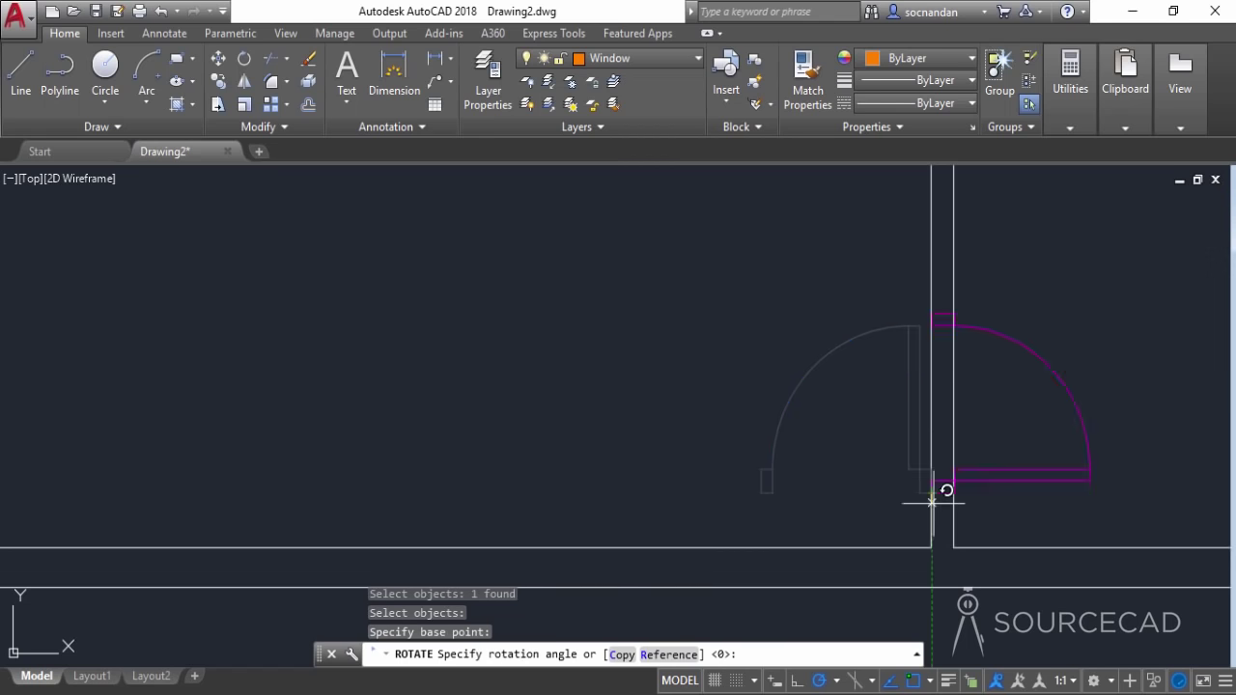
pyautogui.click(933, 579)
# Move the double door block onto the bottom outer wall of the large lower room, about 9'-2 1/2" from the plan's outer lower-left corner
pyautogui.scroll(-5, 1022, 606)
pyautogui.moveTo(1070, 560)
pyautogui.mouseDown(button='middle')
pyautogui.moveTo(913, 499)
pyautogui.moveTo(844, 497)
pyautogui.mouseUp(button='middle')
pyautogui.scroll(-3, 804, 486)
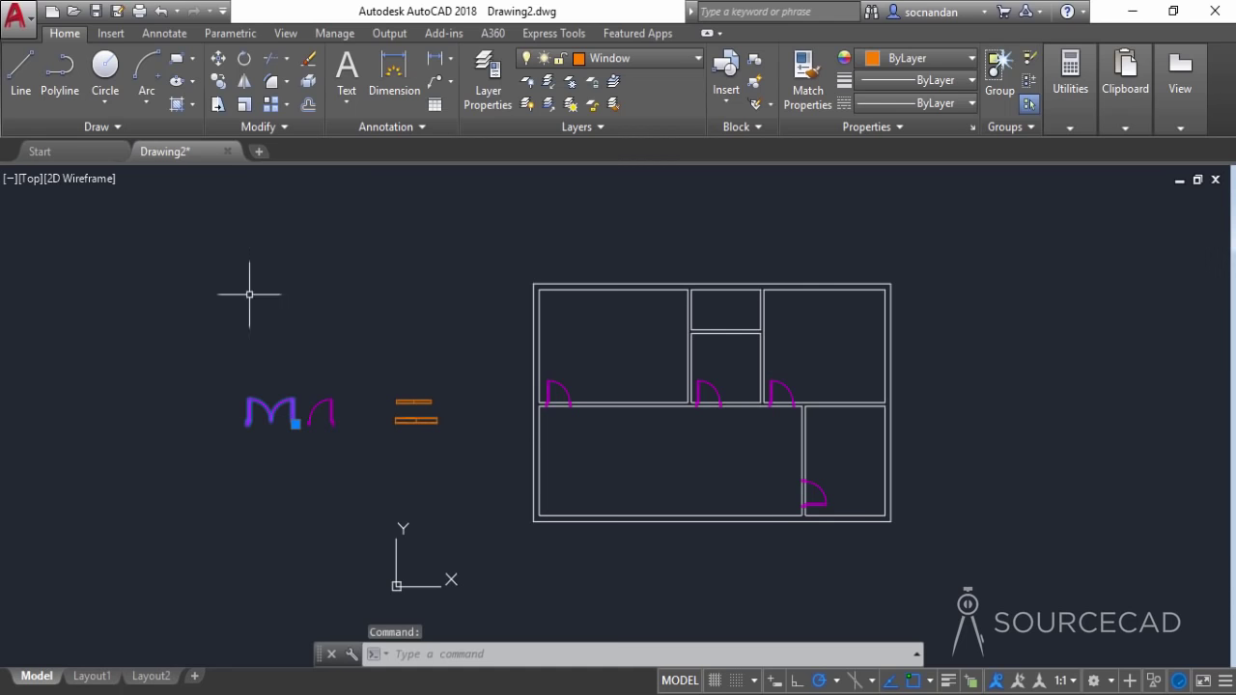
pyautogui.click(217, 60)
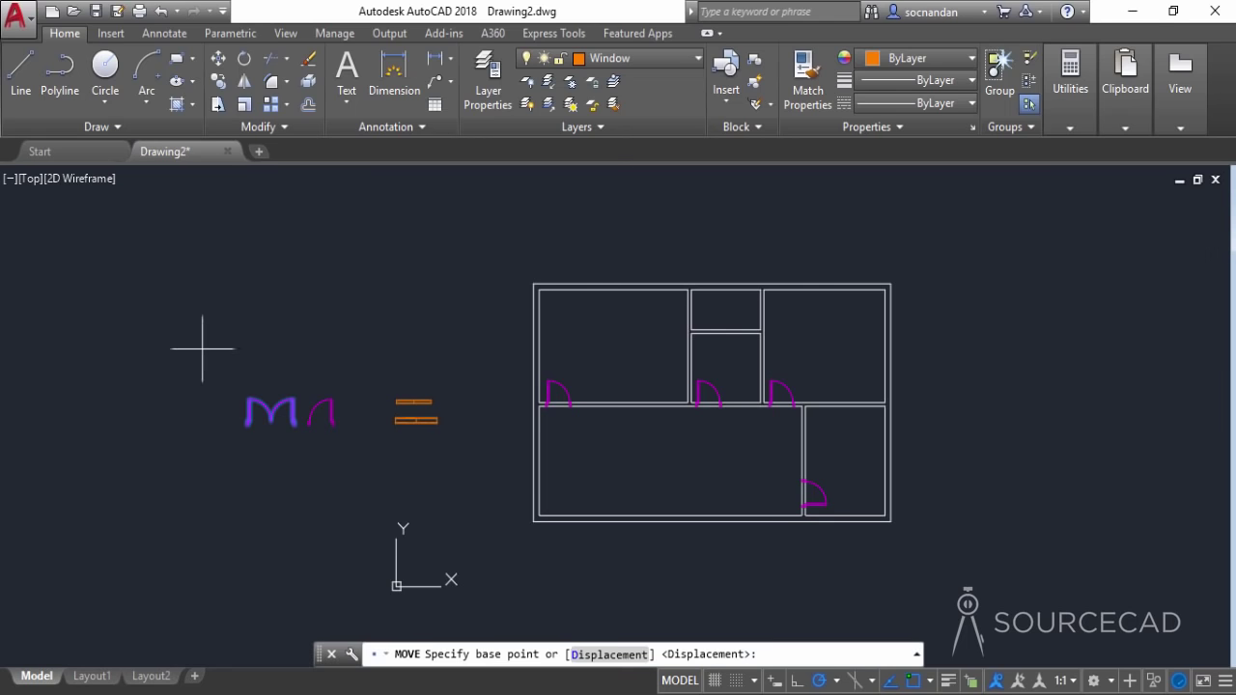
pyautogui.scroll(5, 237, 445)
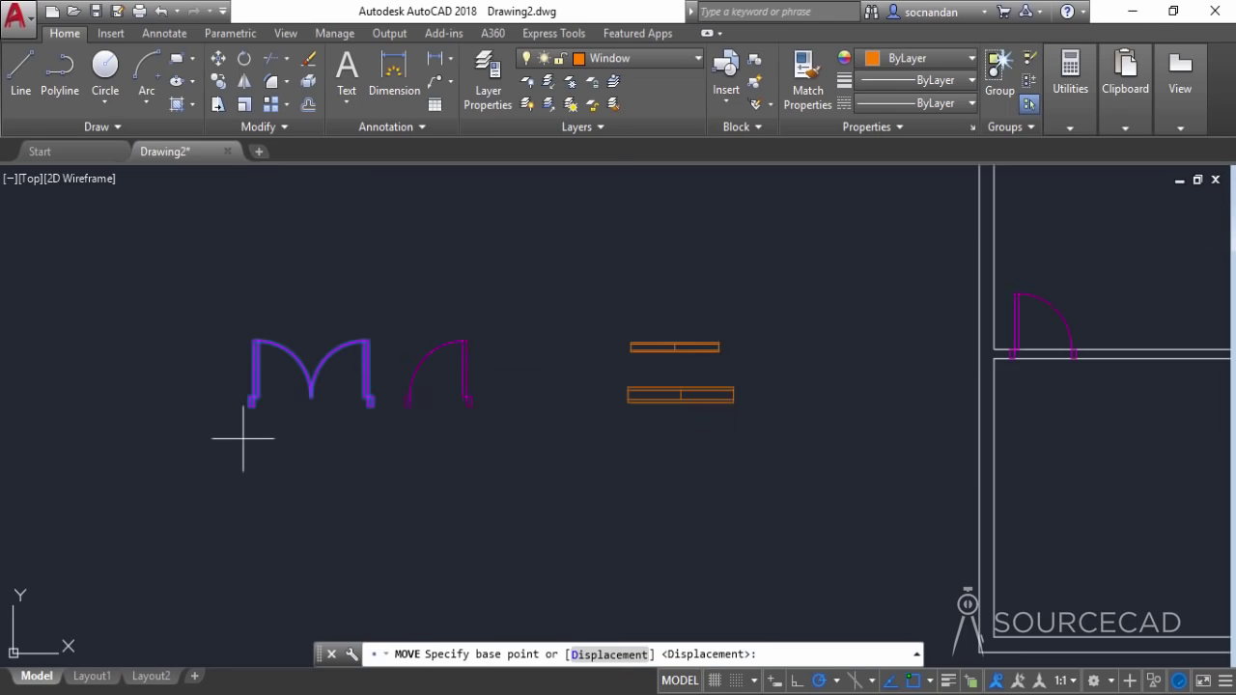
pyautogui.click(253, 387)
pyautogui.scroll(-4, 718, 505)
pyautogui.moveTo(808, 535); pyautogui.dragTo(439, 466, button='middle')
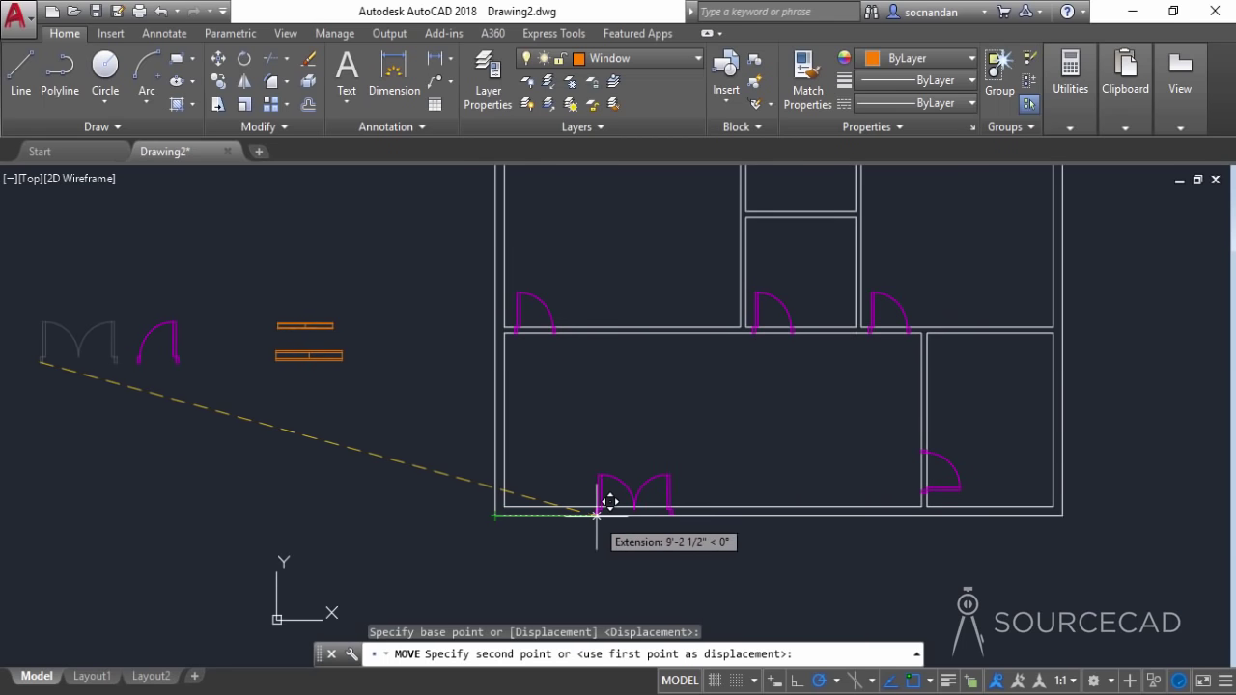
pyautogui.click(596, 516)
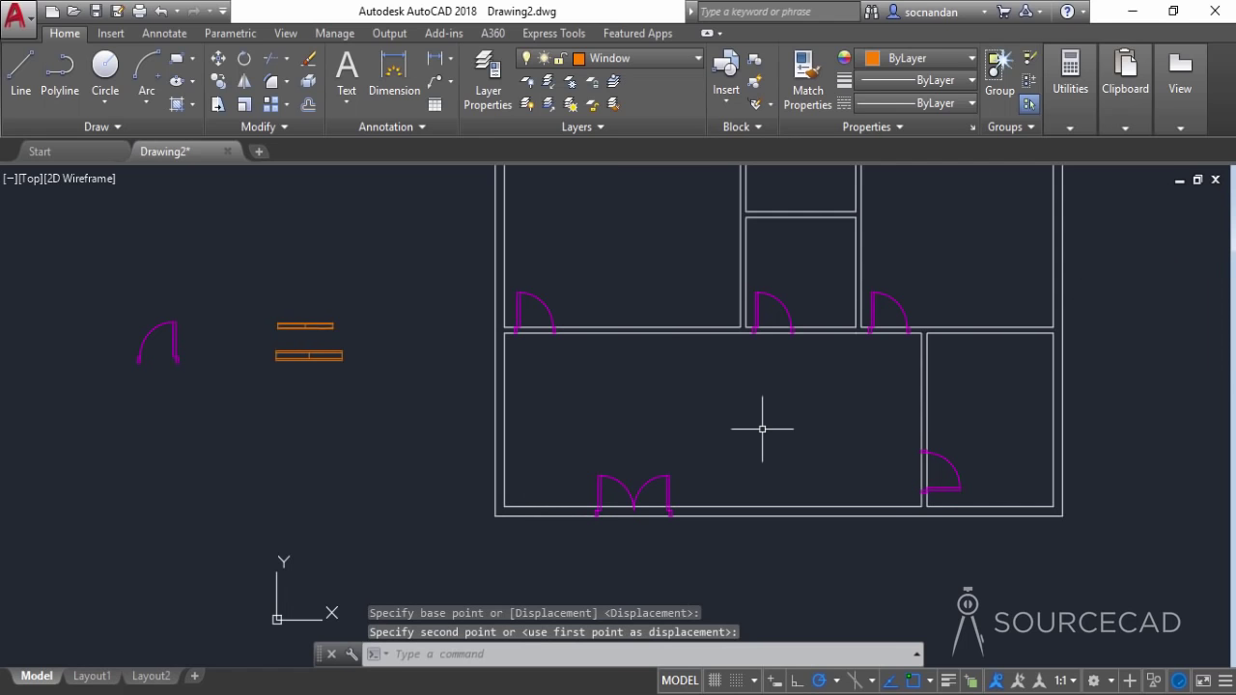
# Erase the leftover single door block outside the floor plan
pyautogui.click(150, 342)
pyautogui.rightClick(166, 276)
pyautogui.click(198, 322)
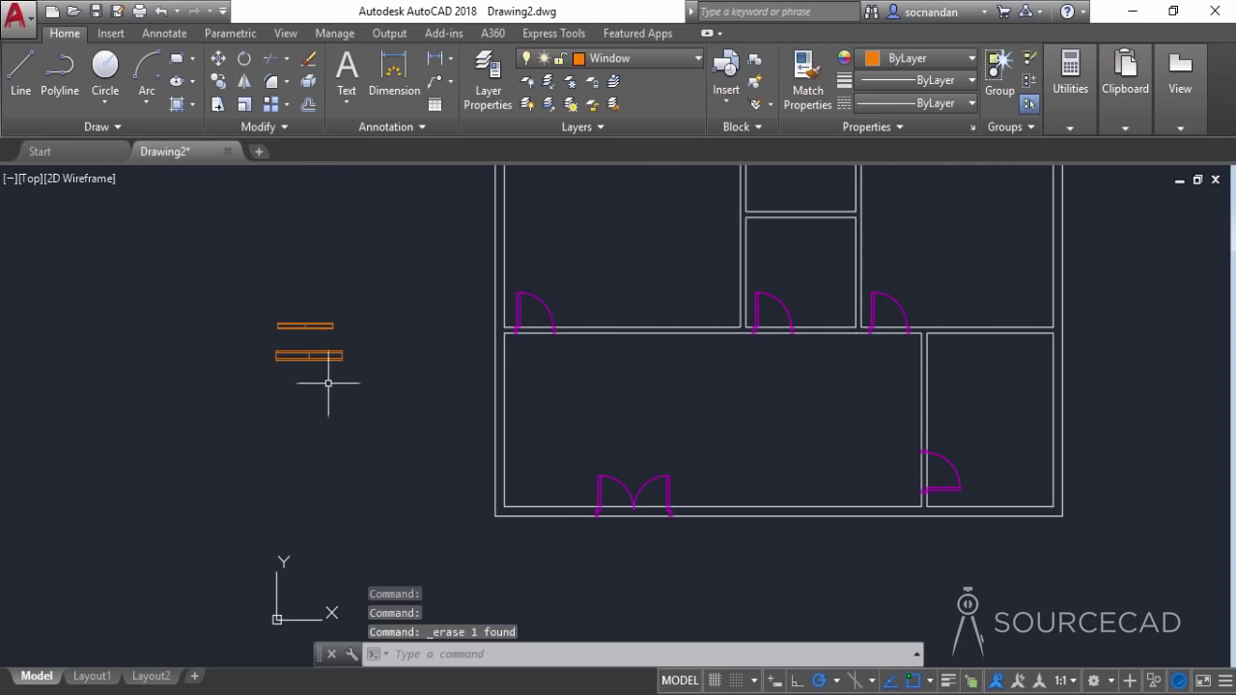
# Create a vertical copy of the smaller horizontal window block by rotating it 270° about its lower right-hand corner, keeping the original
pyautogui.moveTo(386, 345); pyautogui.dragTo(302, 432, button='middle')
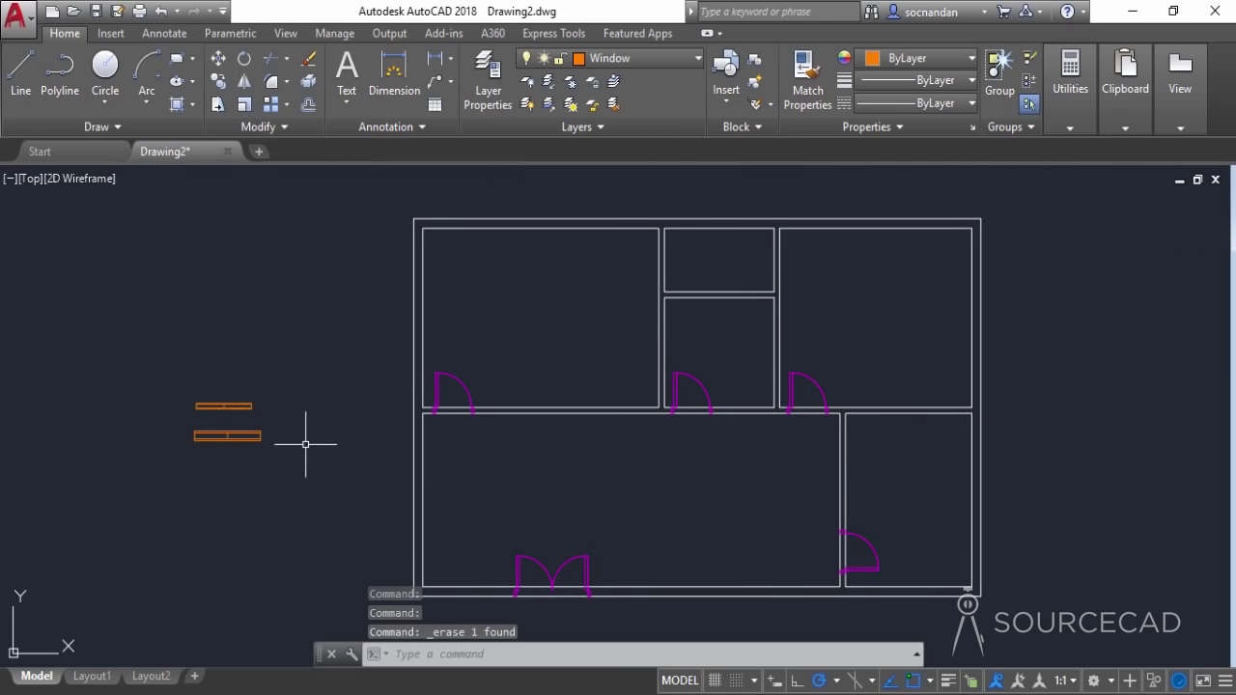
pyautogui.click(240, 406)
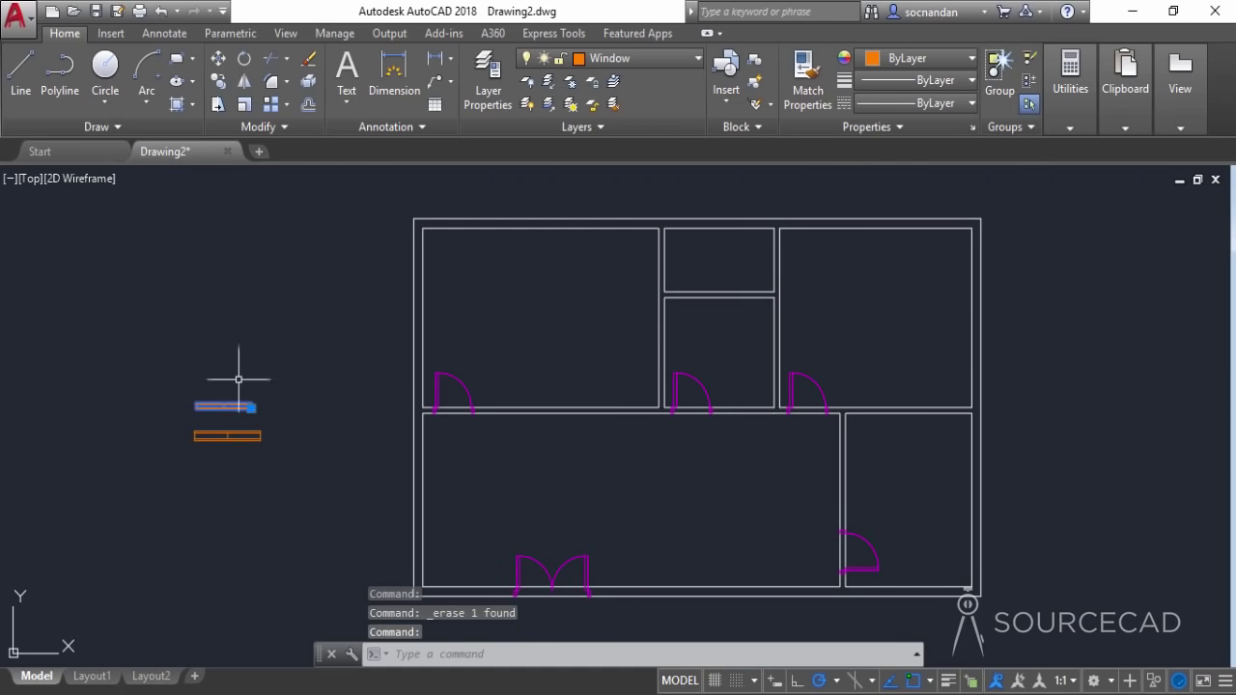
pyautogui.click(243, 61)
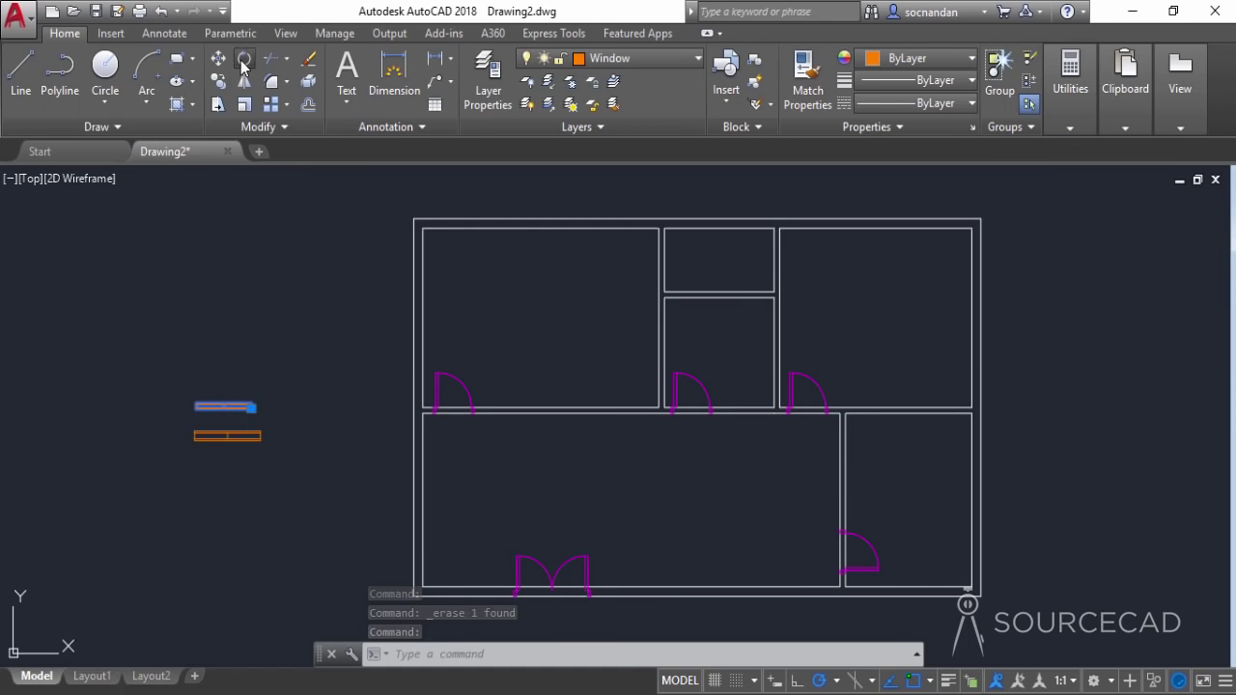
pyautogui.click(252, 407)
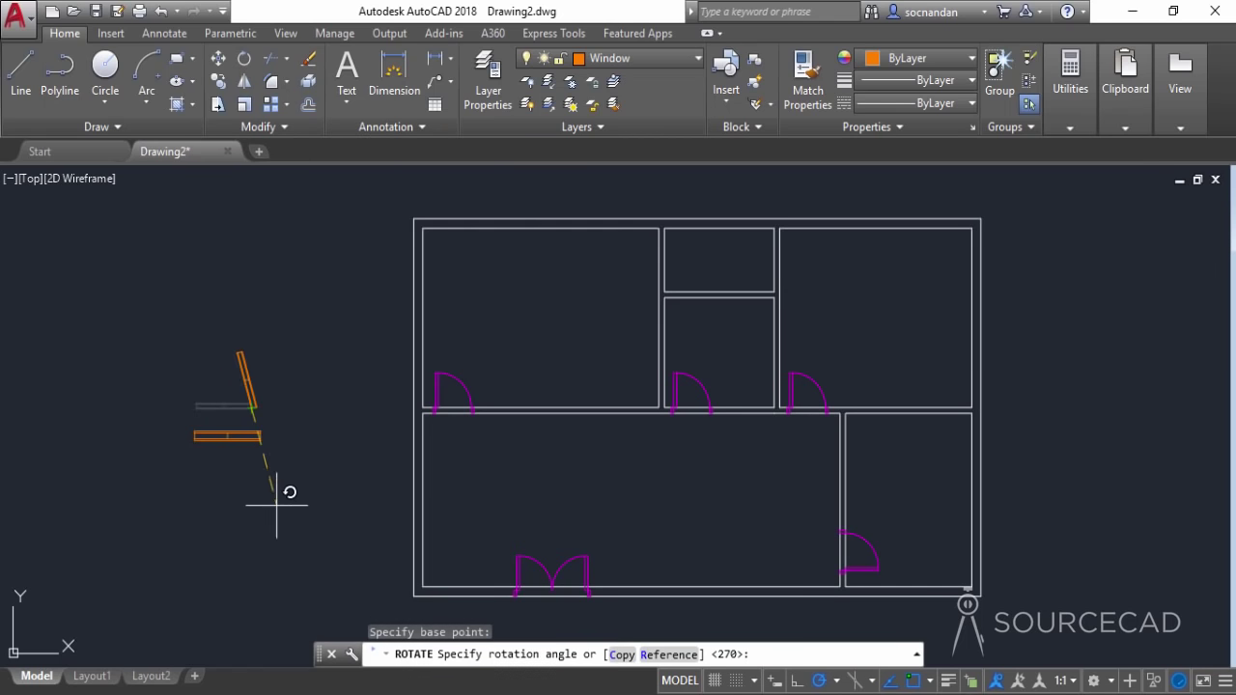
pyautogui.click(620, 655)
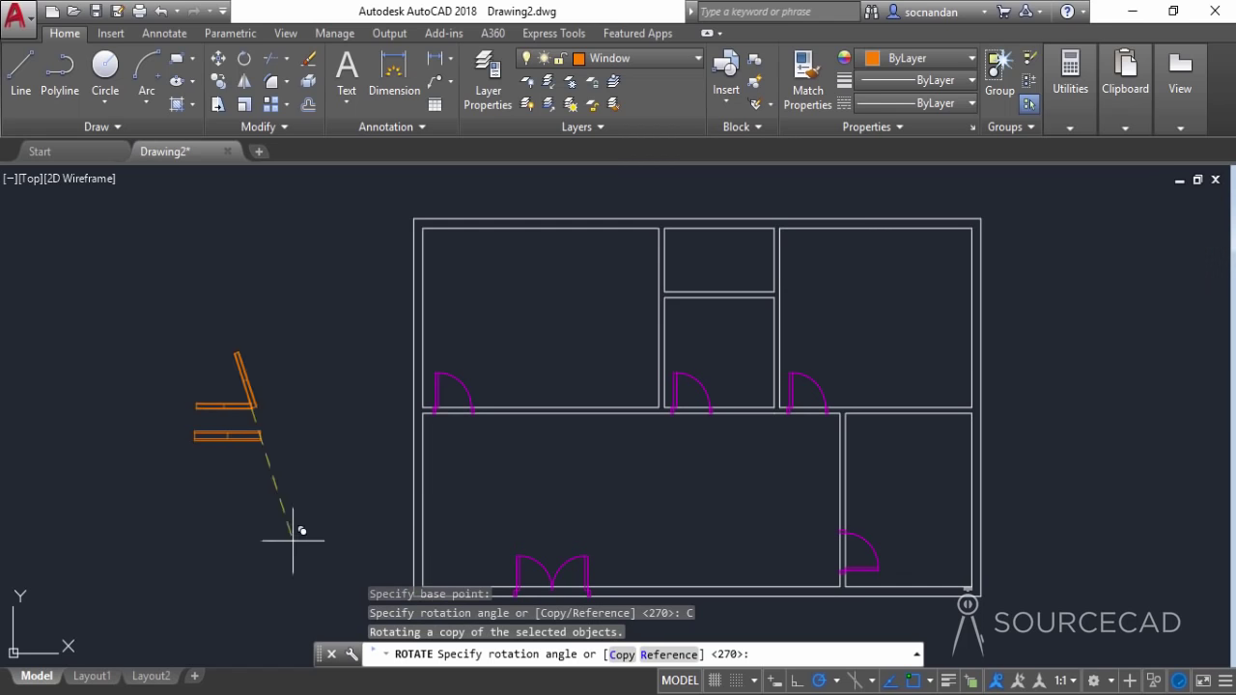
pyautogui.click(247, 529)
# Move the vertical copy of the smaller window up and away from the horizontal window blocks, still outside the plan
pyautogui.click(281, 438)
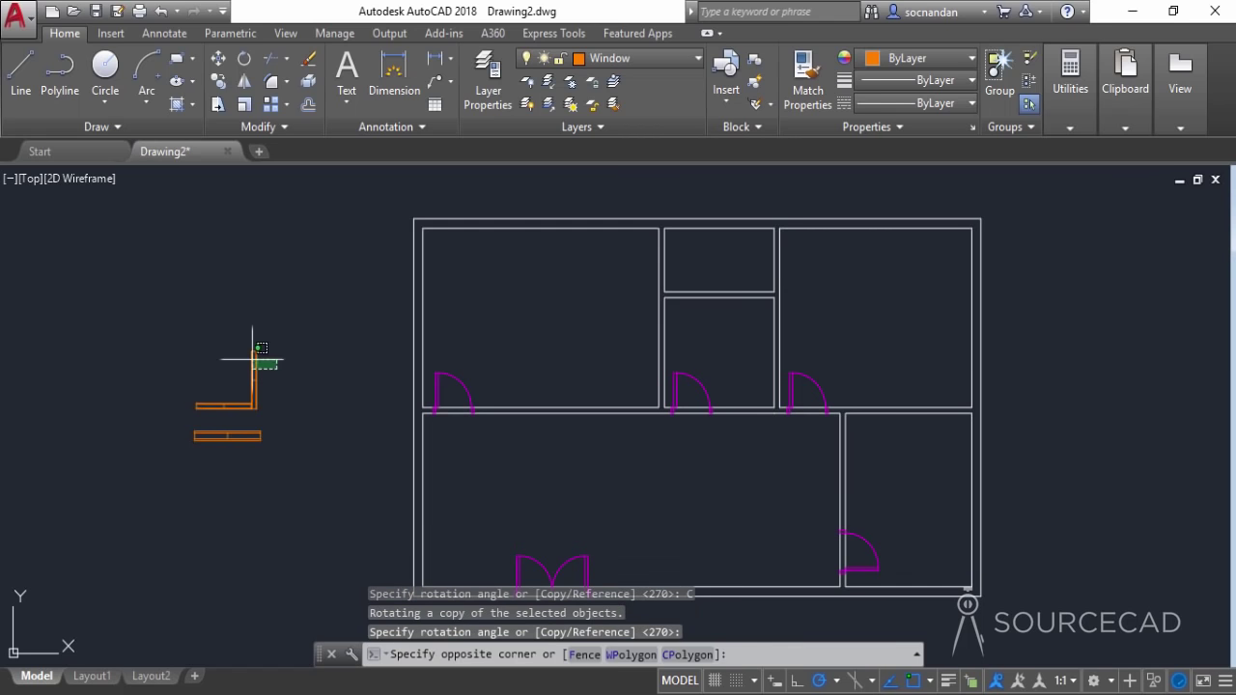
pyautogui.click(237, 239)
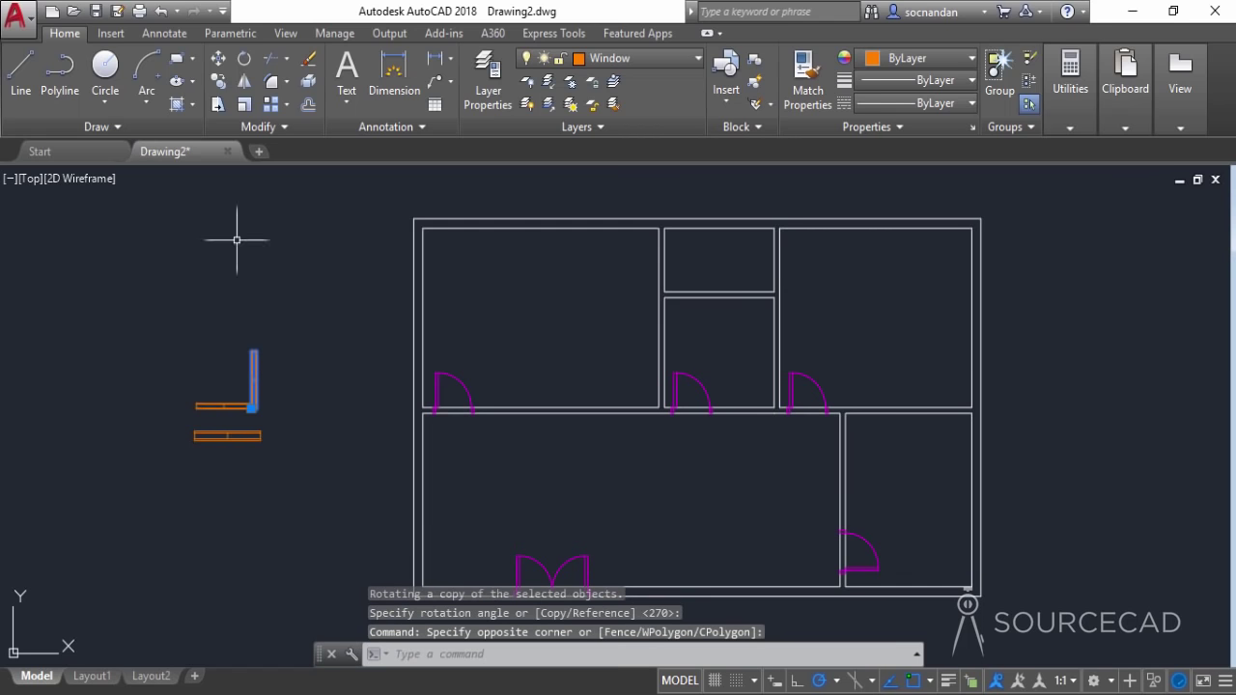
pyautogui.click(218, 58)
pyautogui.click(230, 264)
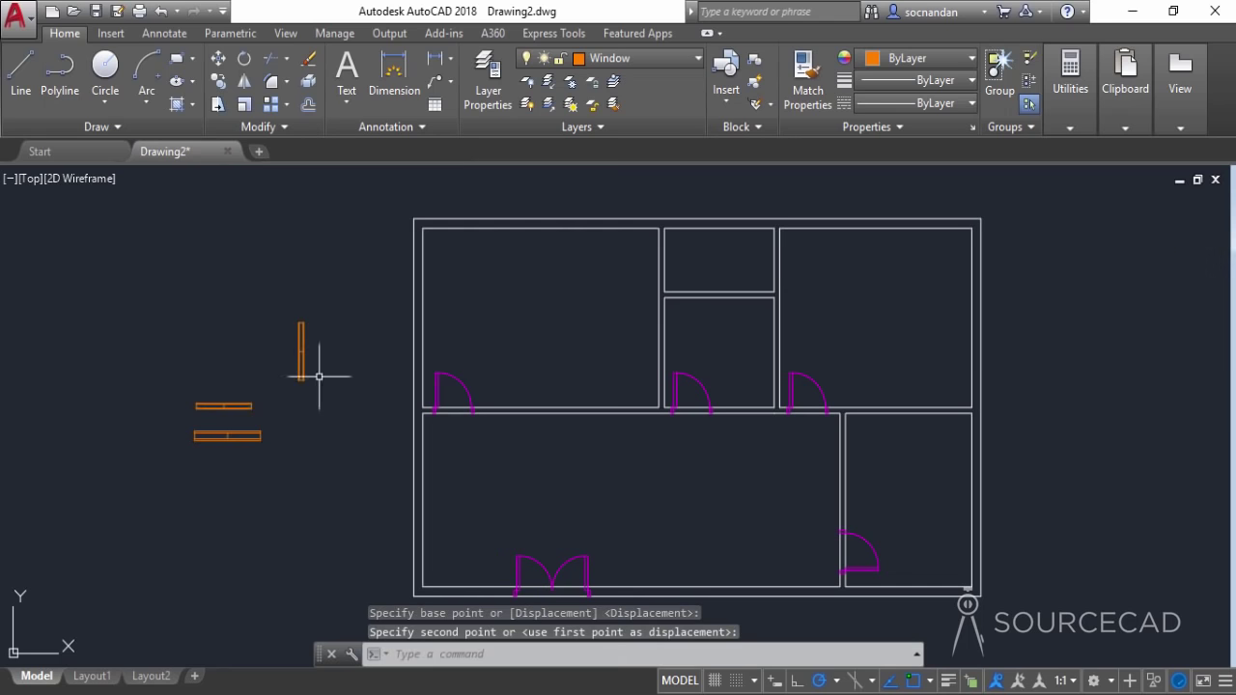
# Copy the smaller vertical window by its upper-left corner into the wall between the large lower room and the lower-right room, above the door
pyautogui.click(218, 81)
pyautogui.click(300, 341)
pyautogui.press('Return')
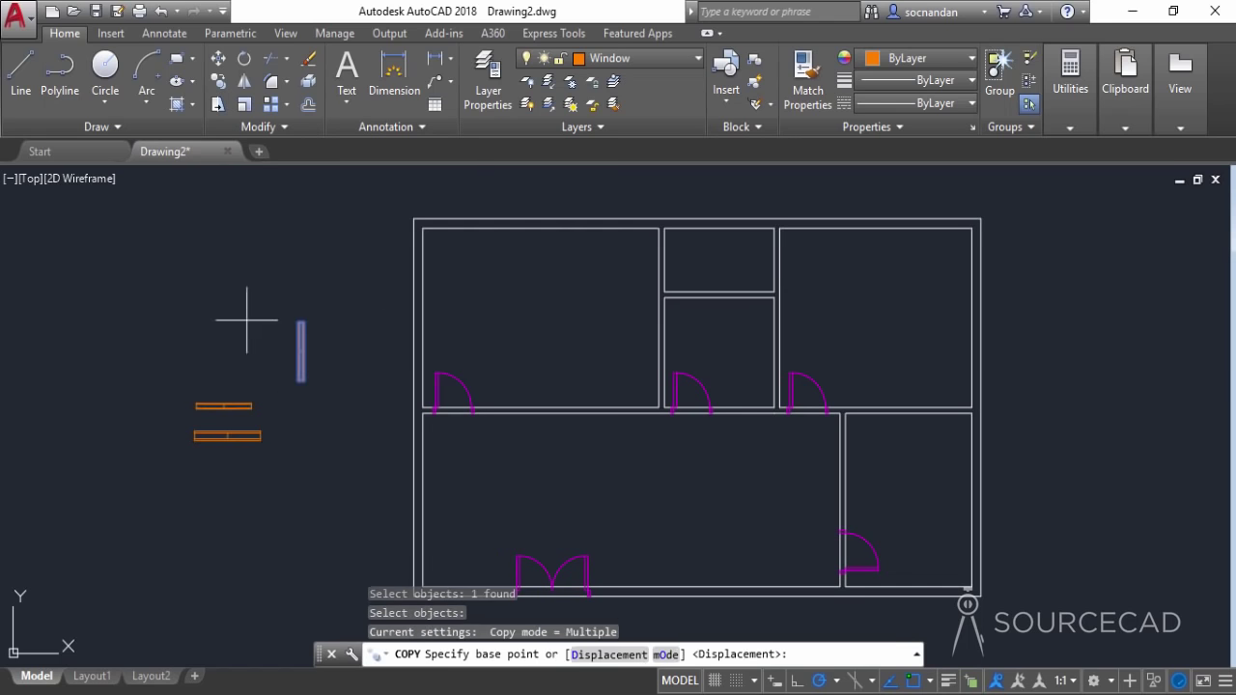
pyautogui.click(298, 322)
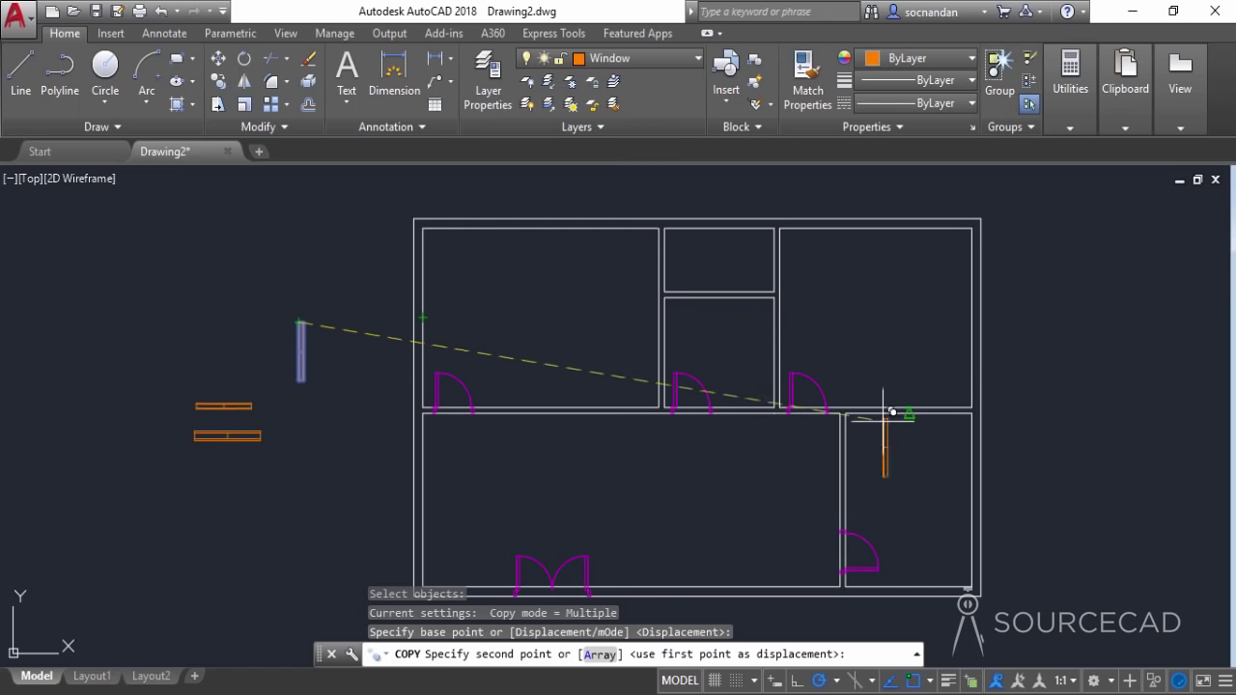
pyautogui.click(840, 449)
pyautogui.rightClick(869, 355)
pyautogui.click(890, 371)
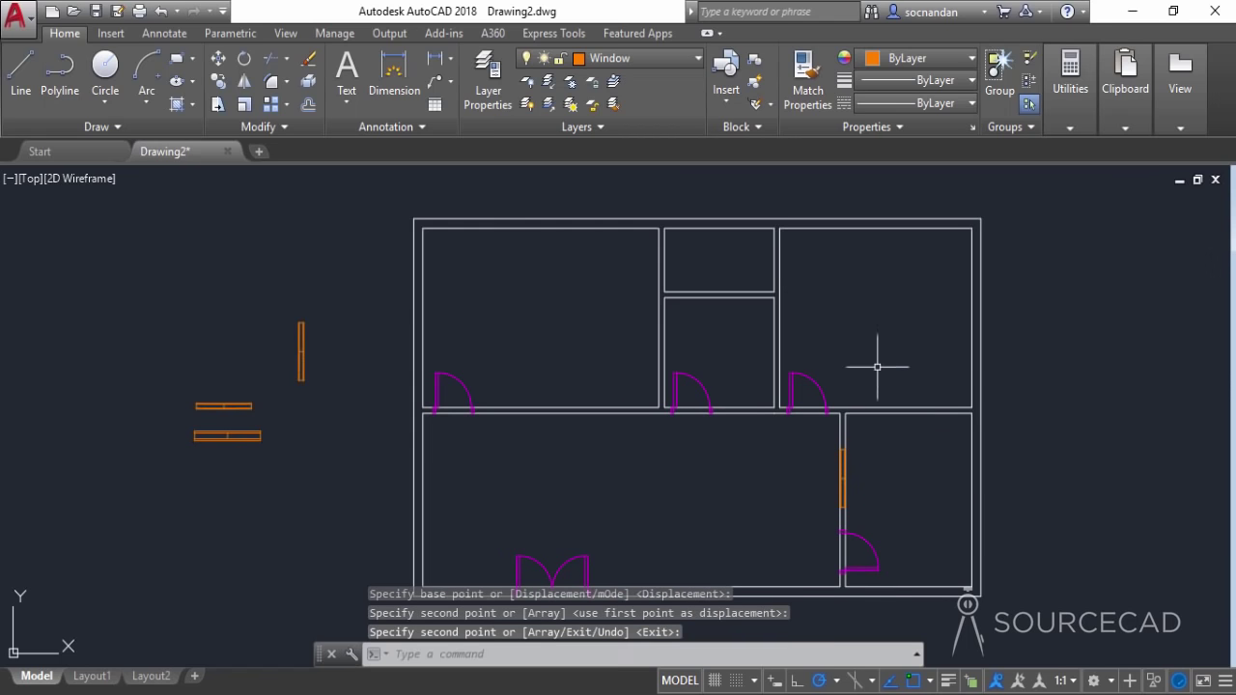
# Copy the smaller horizontal window into the wall below the upper-left room, about 5'-11 1/2" from that room's lower-right inner corner
pyautogui.click(218, 407)
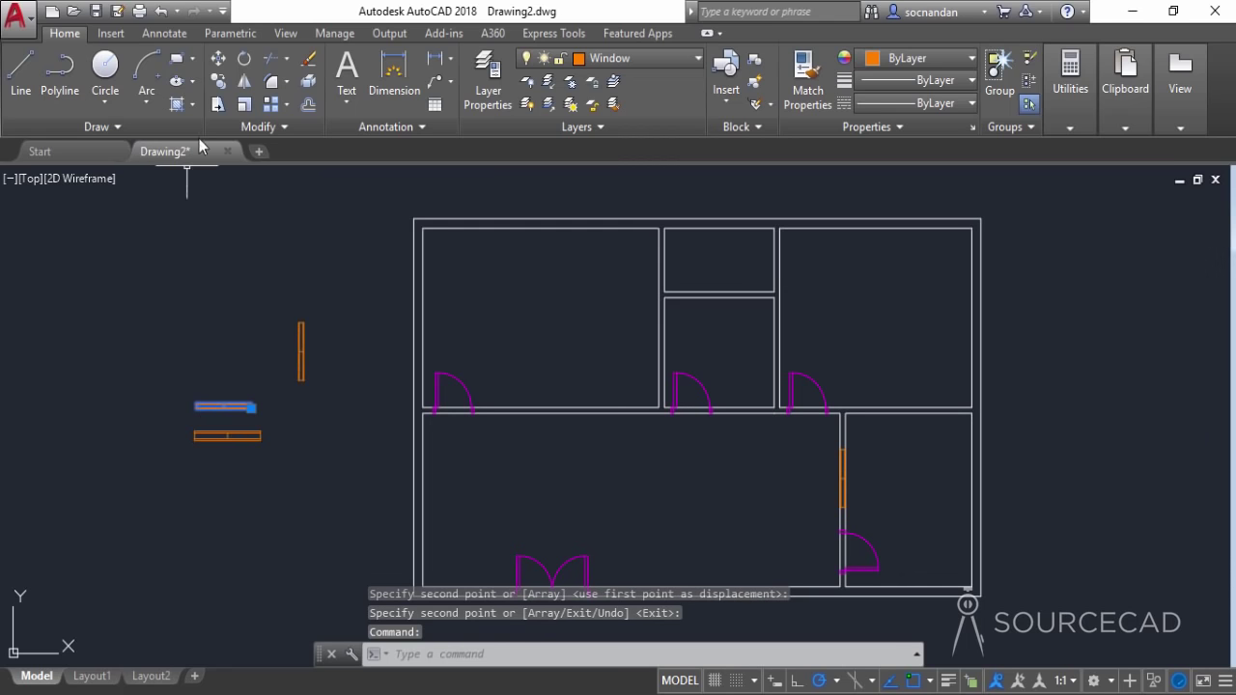
pyautogui.click(218, 80)
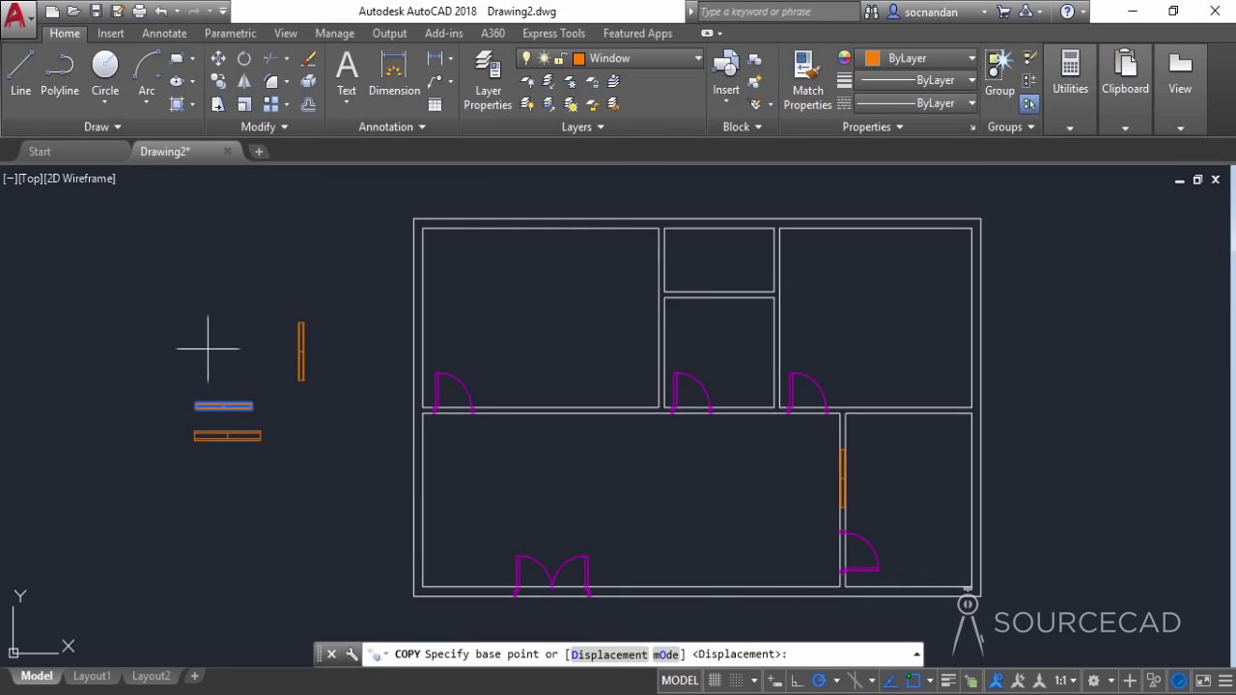
pyautogui.click(249, 404)
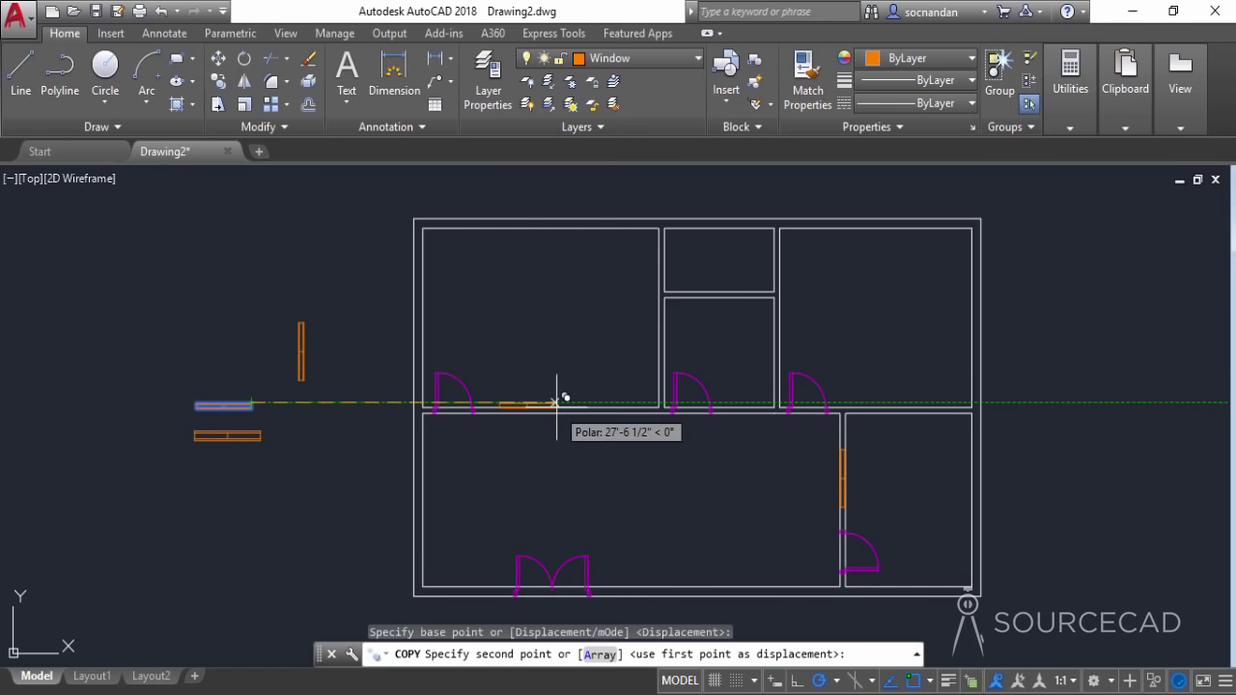
pyautogui.scroll(4, 570, 399)
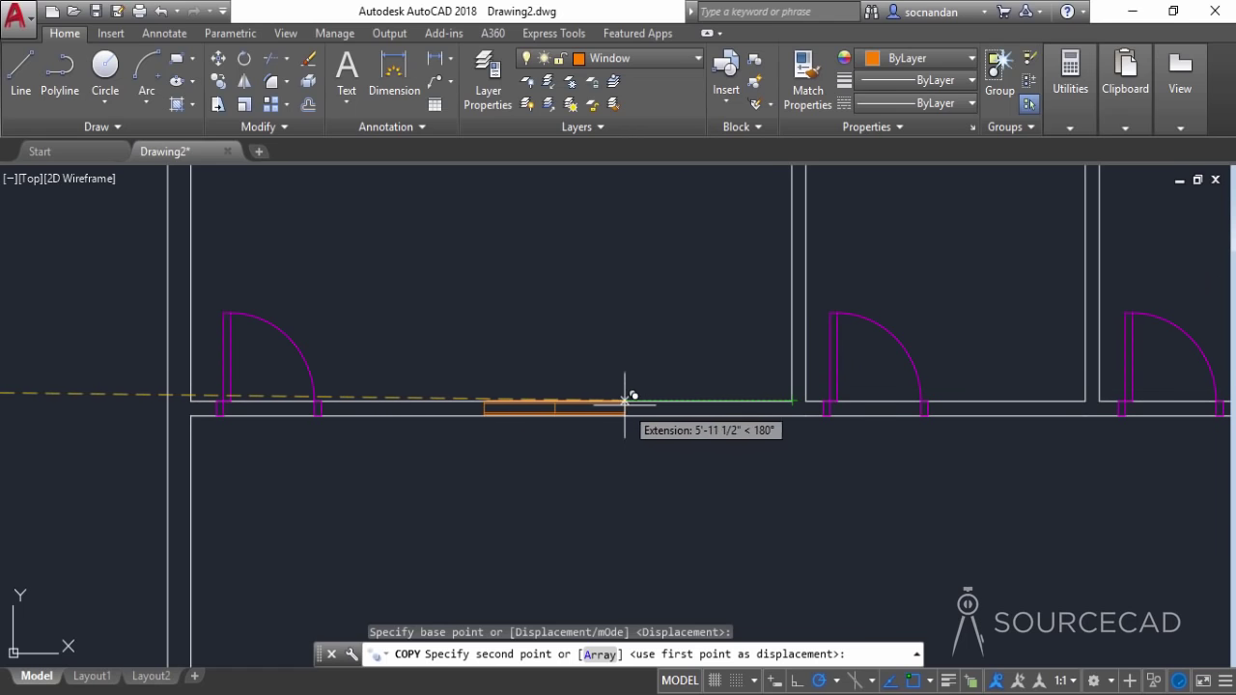
pyautogui.click(624, 403)
pyautogui.scroll(-2, 657, 478)
pyautogui.scroll(-3, 667, 478)
pyautogui.moveTo(690, 430)
pyautogui.mouseDown(button='middle')
pyautogui.moveTo(634, 428)
pyautogui.moveTo(611, 401)
pyautogui.mouseUp(button='middle')
pyautogui.rightClick(617, 405)
pyautogui.click(655, 417)
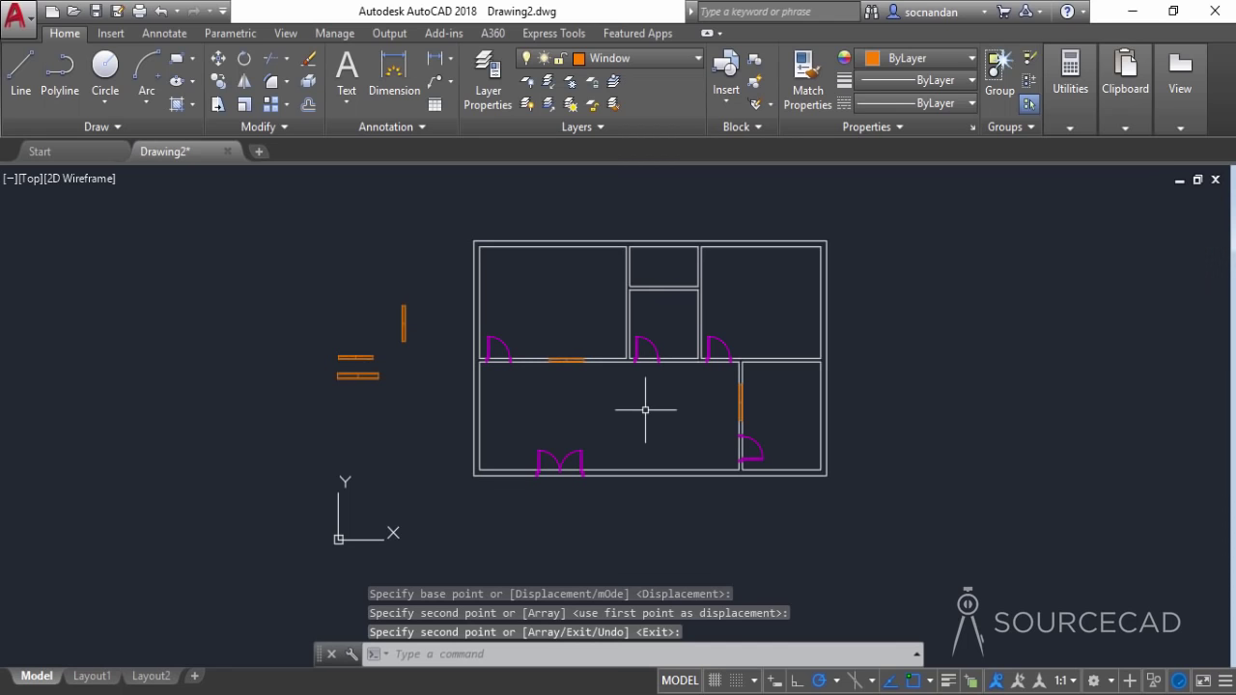
# Create a vertical copy of the larger horizontal window block by rotating it 270° about its lower right-hand corner, keeping the original
pyautogui.click(244, 58)
pyautogui.click(343, 378)
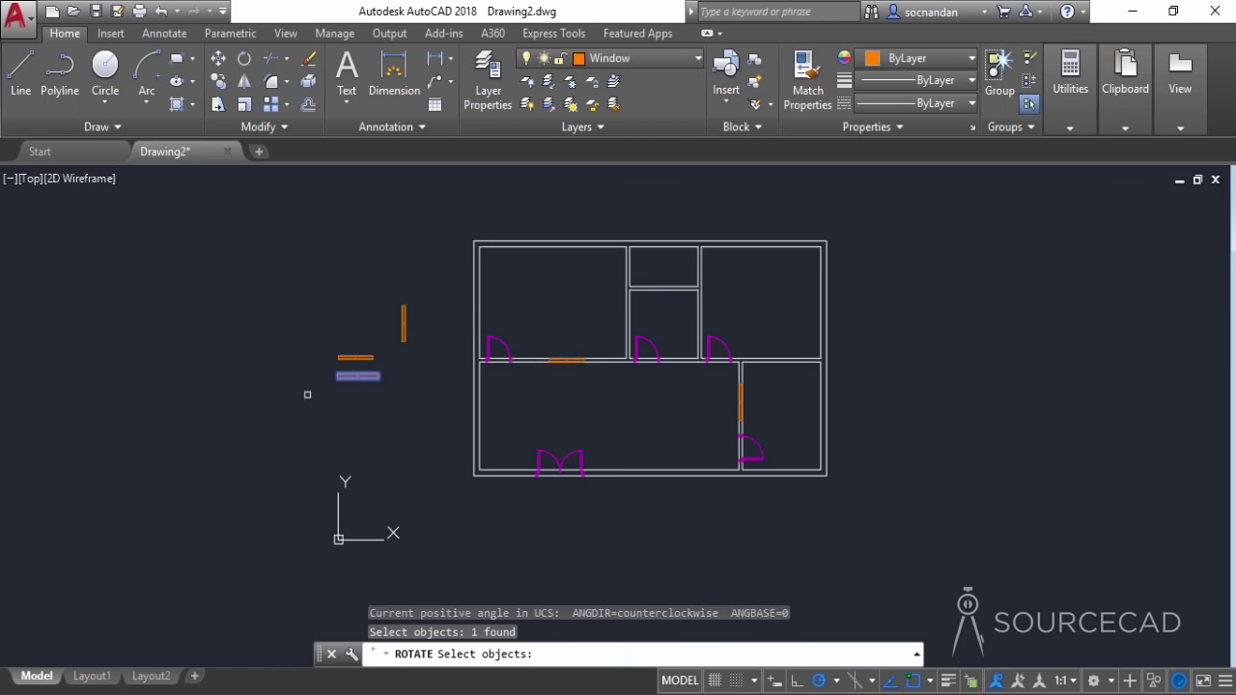
pyautogui.press('Return')
pyautogui.click(379, 384)
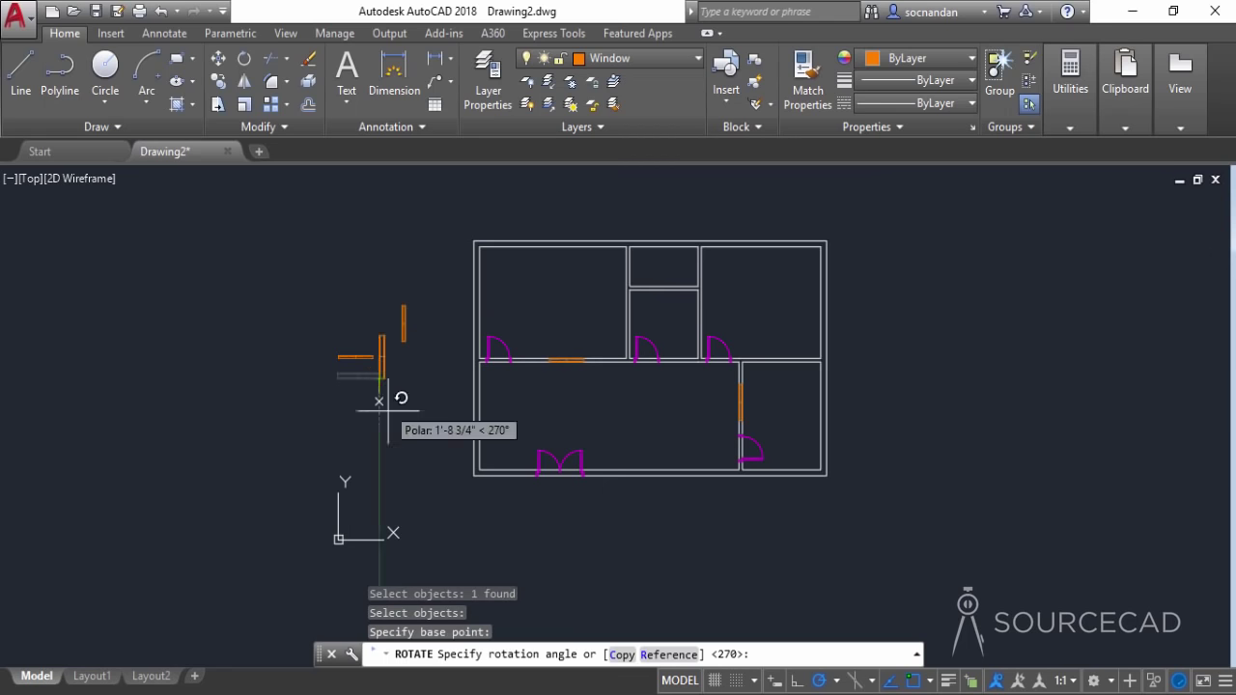
pyautogui.write('c')
pyautogui.press('Return')
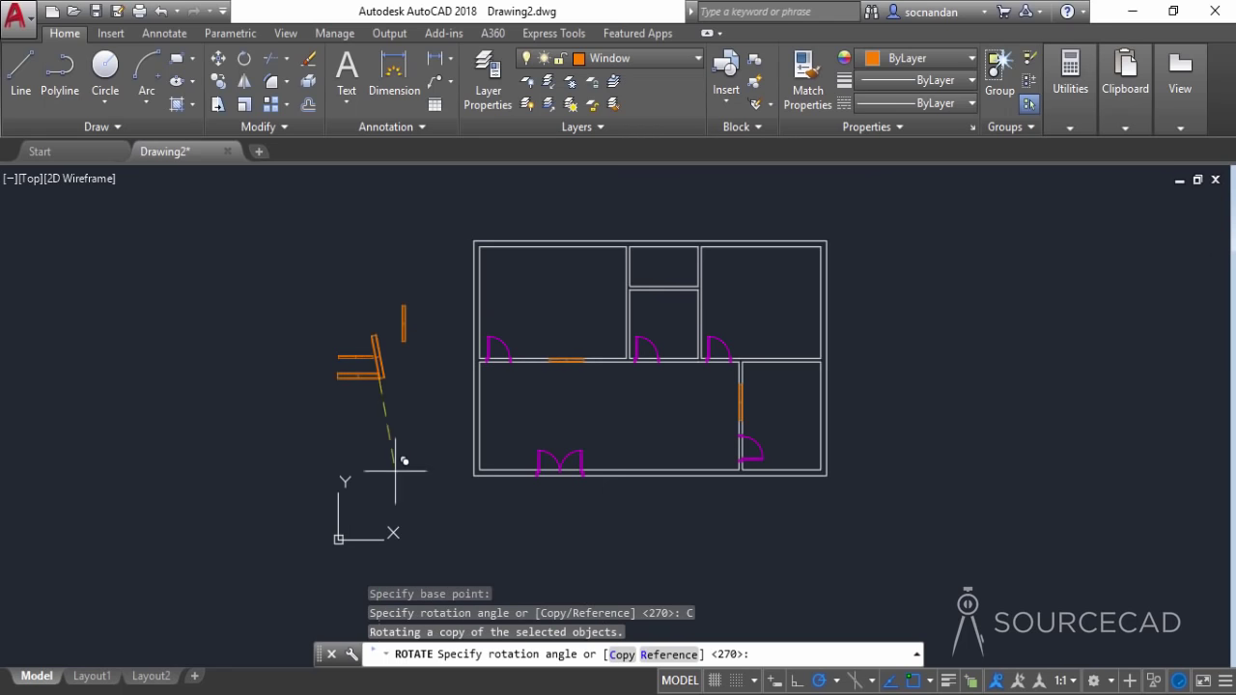
pyautogui.click(381, 454)
# Move the vertical copy of the larger window down, clear of the horizontal window blocks and outside the plan
pyautogui.press('Return')
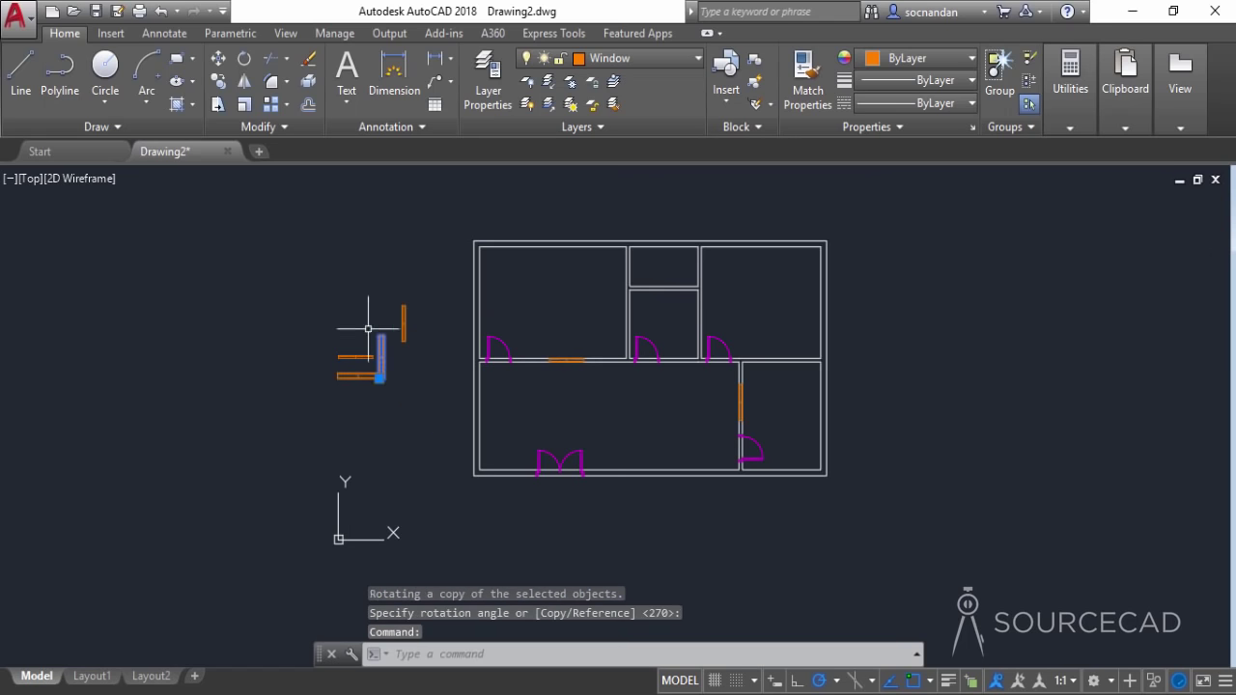
pyautogui.click(218, 58)
pyautogui.click(239, 297)
pyautogui.click(270, 411)
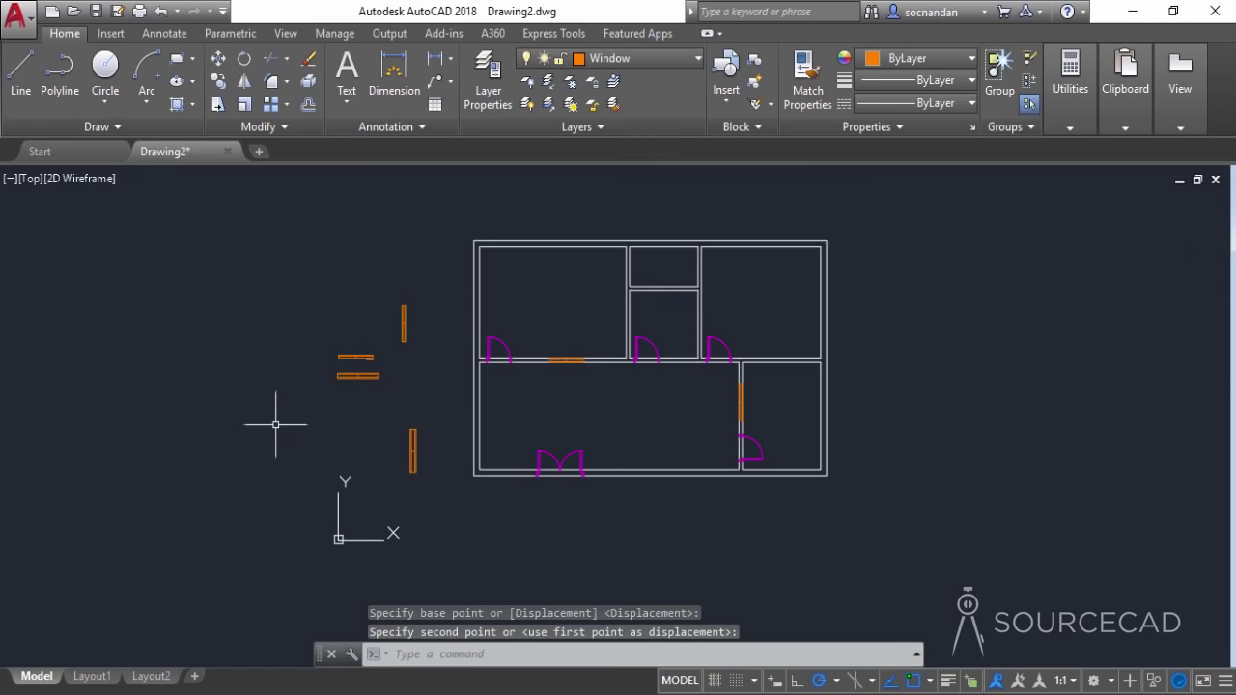
# Copy the larger vertical window by its upper-left corner into the left outer wall of the upper-left room
pyautogui.click(409, 441)
pyautogui.click(394, 454)
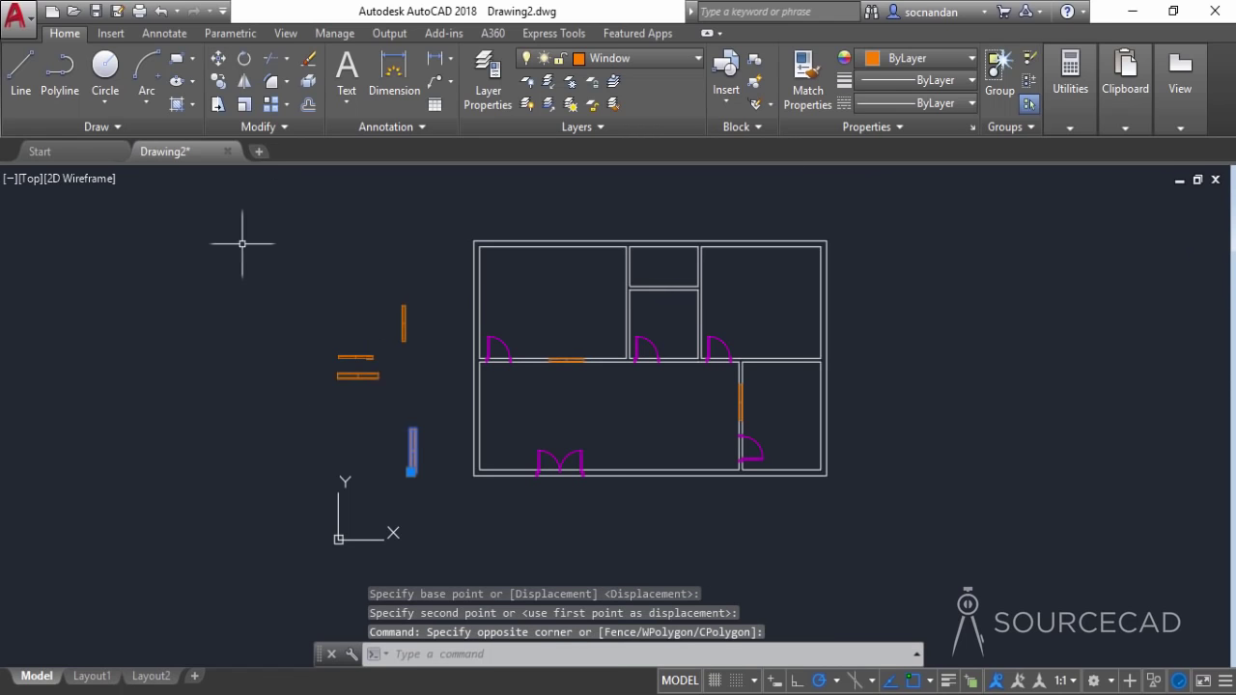
pyautogui.click(218, 81)
pyautogui.click(409, 430)
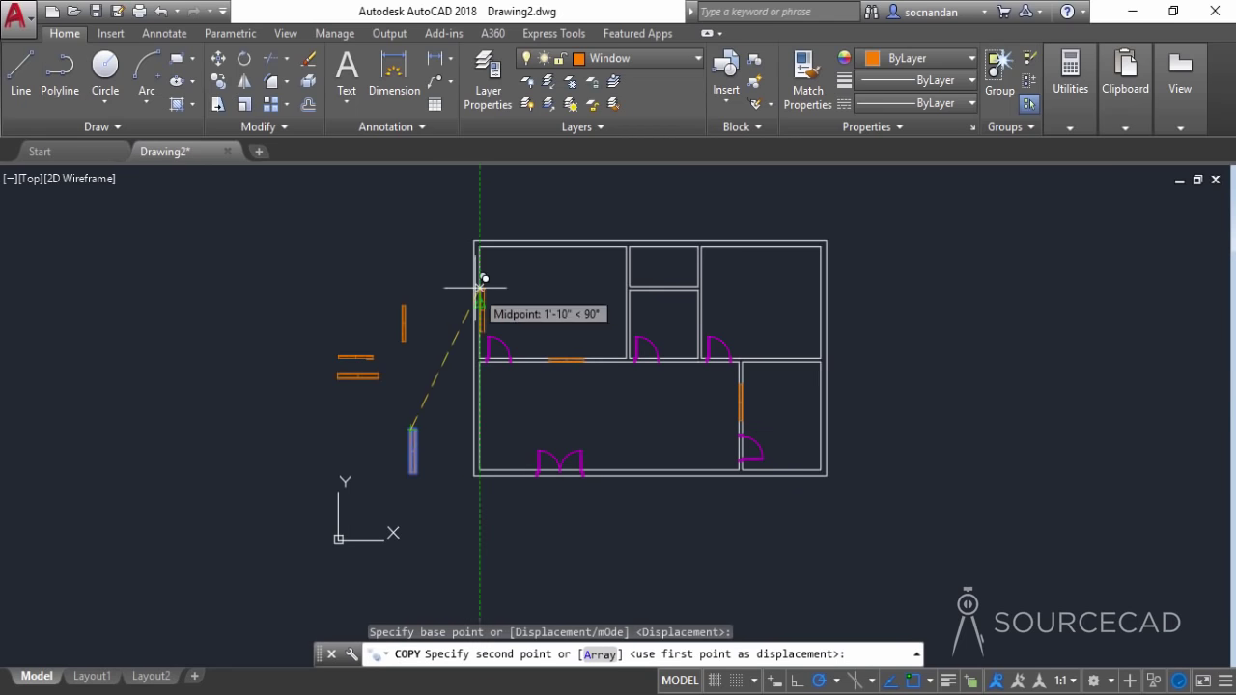
pyautogui.scroll(3, 480, 273)
pyautogui.scroll(-2, 475, 254)
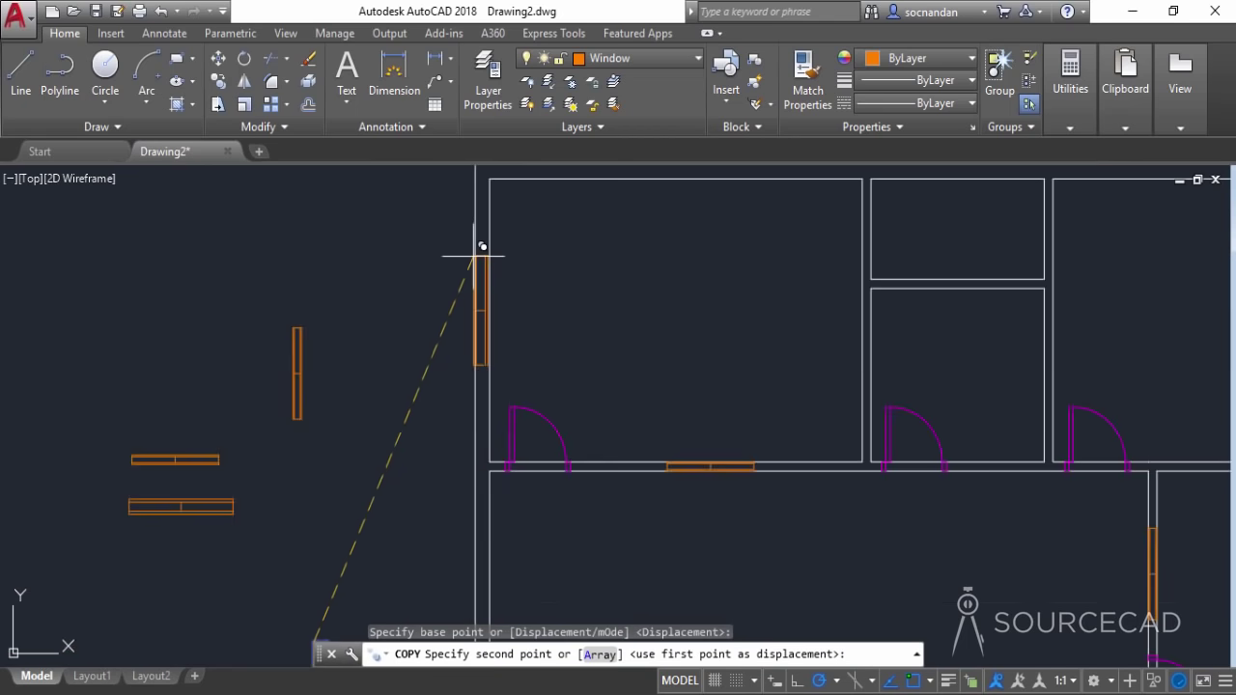
pyautogui.moveTo(475, 255); pyautogui.dragTo(483, 337, button='middle')
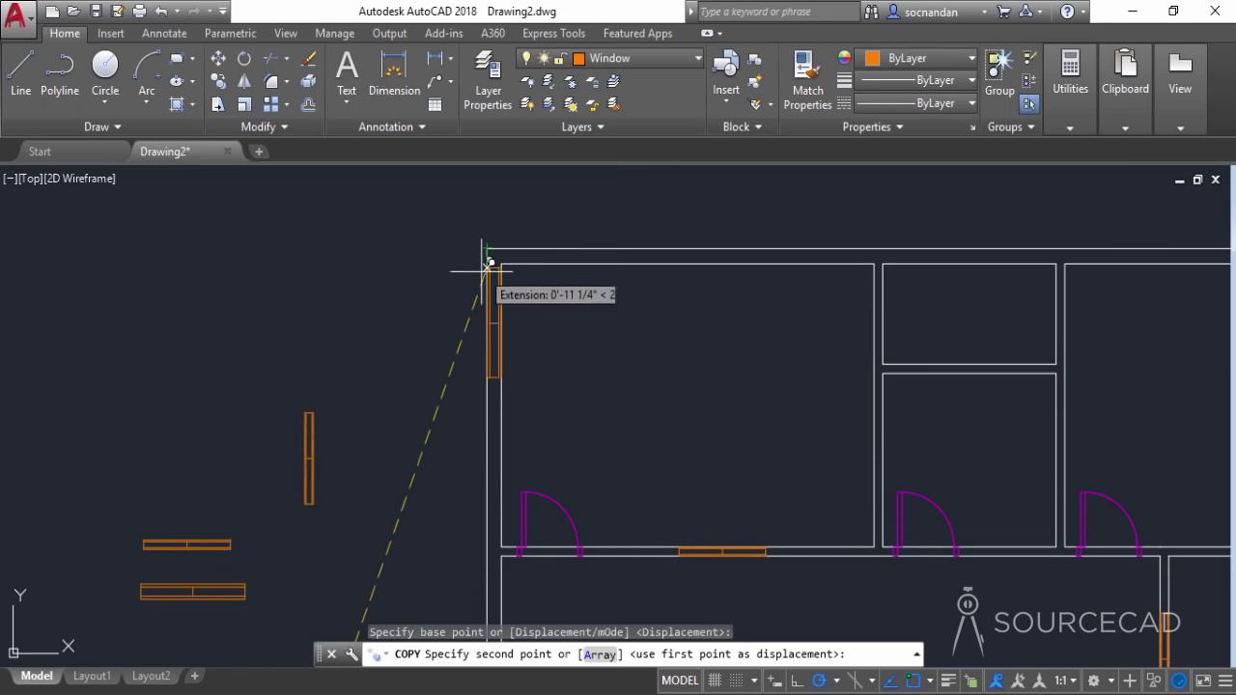
pyautogui.click(491, 333)
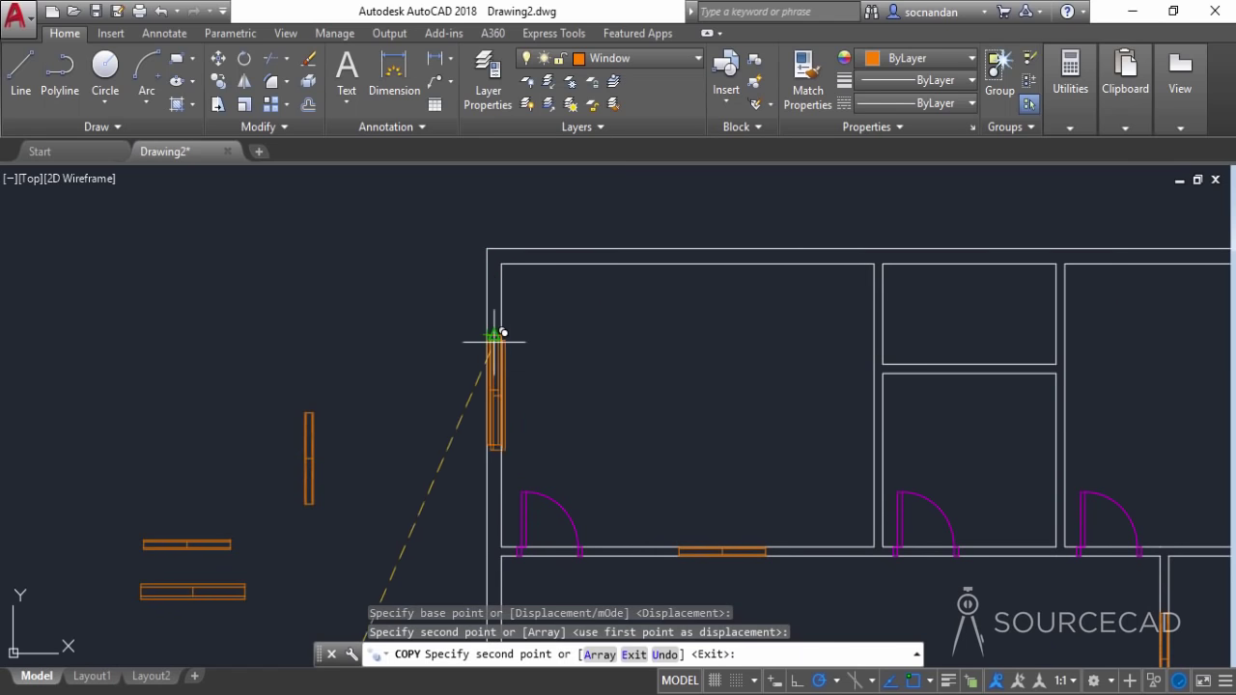
# Place another copy of the larger vertical window in the upper-right room's outer wall, about 4'-5 3/4" below its inner upper-right corner
pyautogui.scroll(-3, 574, 331)
pyautogui.moveTo(656, 353); pyautogui.dragTo(349, 313, button='middle')
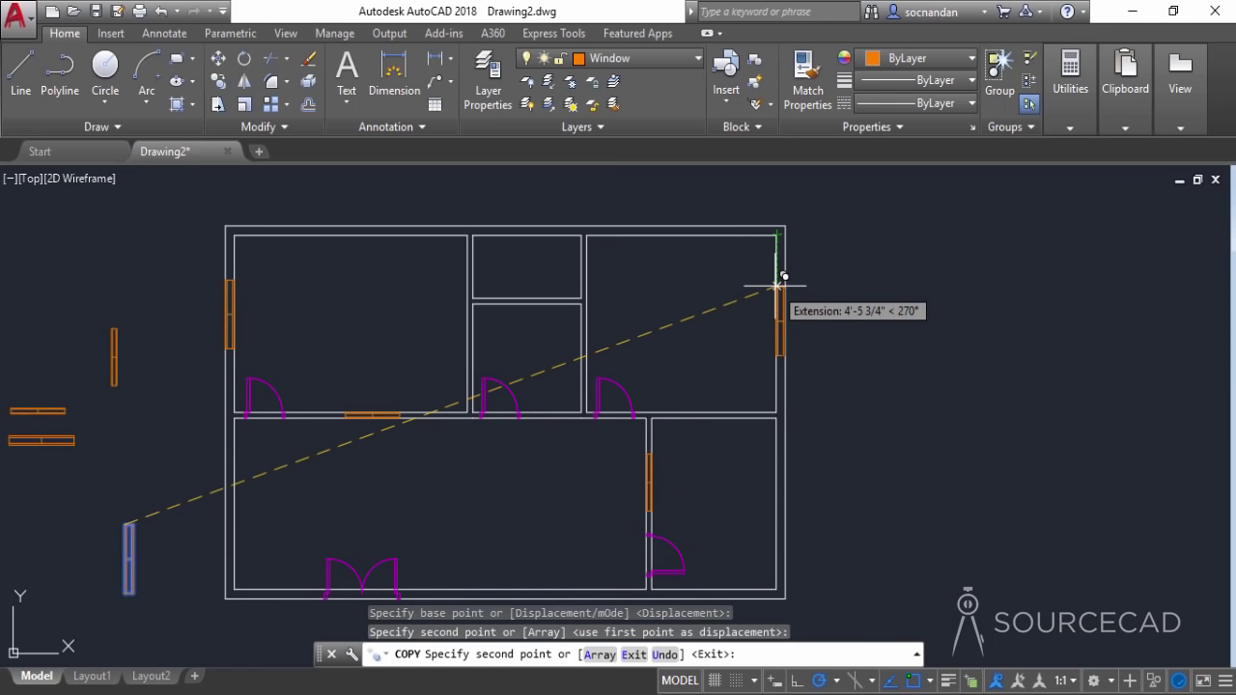
pyautogui.click(777, 285)
# Place a further copy of the larger vertical window in the right outer wall of the lower-right room and finish copying
pyautogui.scroll(-2, 872, 408)
pyautogui.moveTo(872, 409); pyautogui.dragTo(869, 365, button='middle')
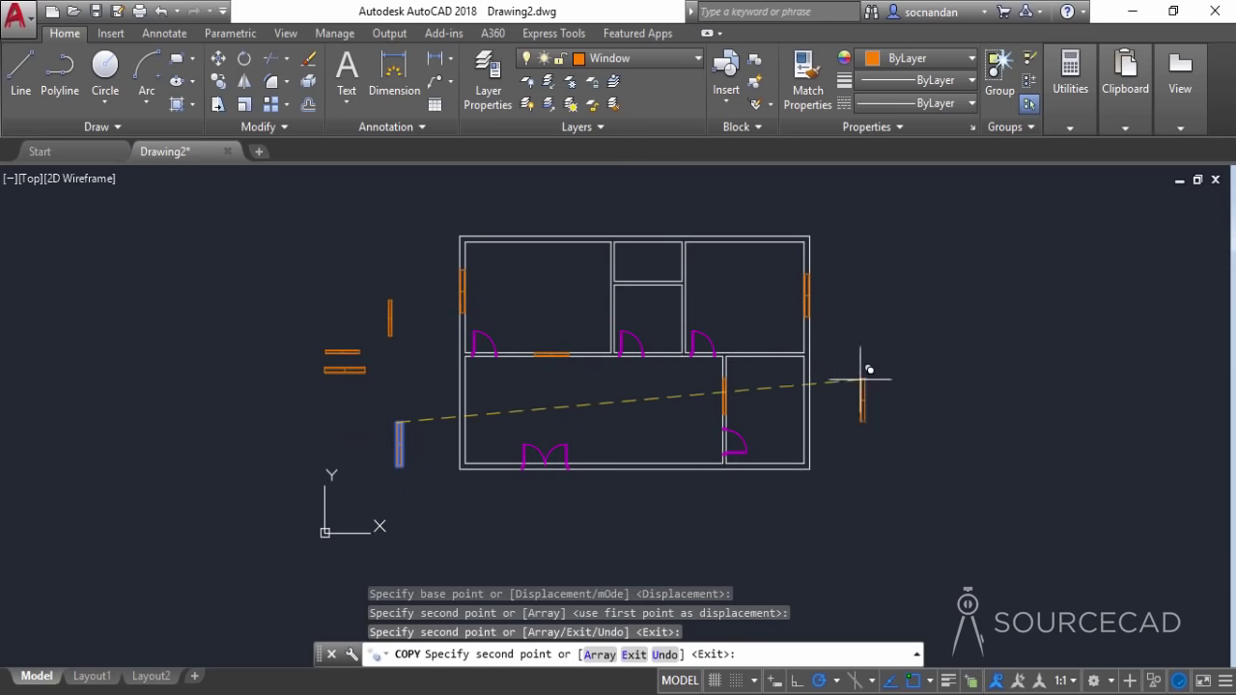
pyautogui.scroll(2, 801, 391)
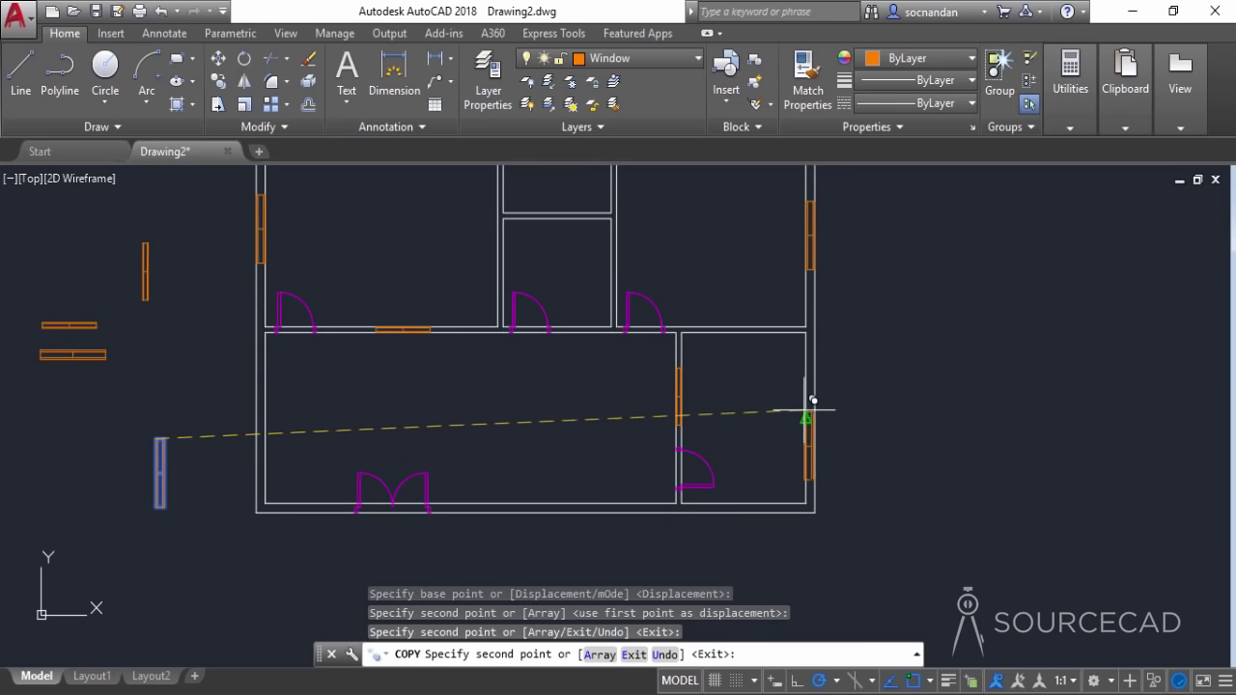
pyautogui.click(806, 394)
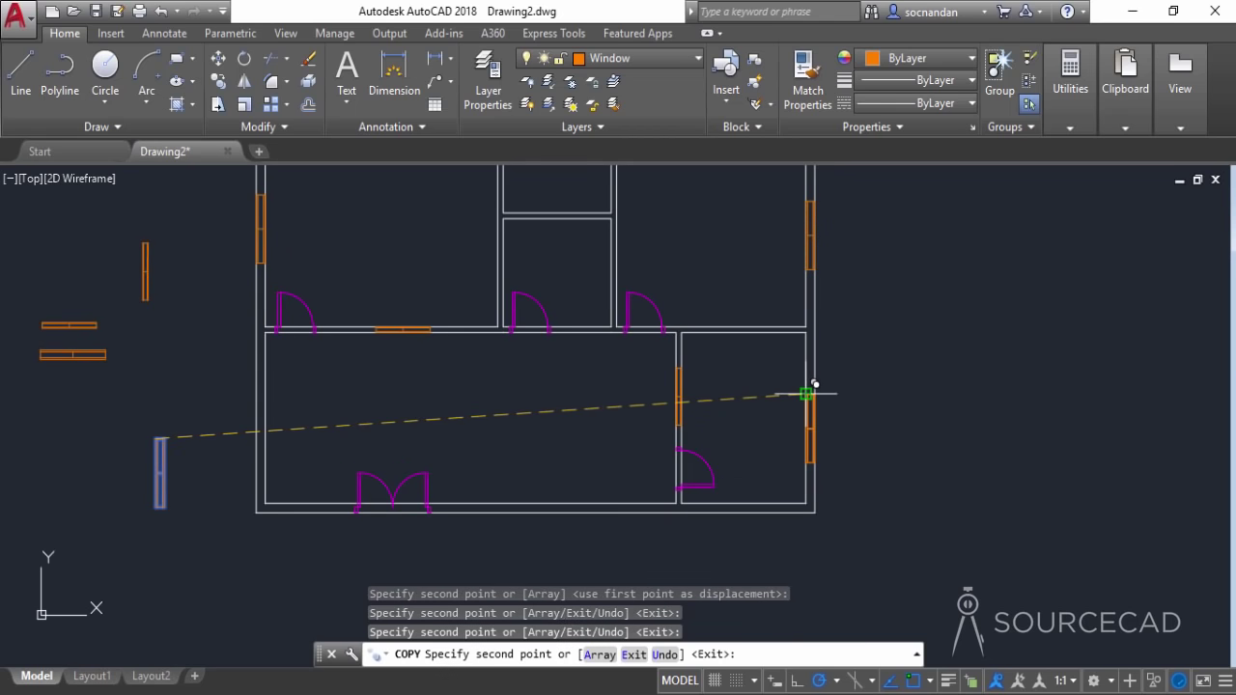
pyautogui.scroll(-3, 811, 391)
pyautogui.moveTo(802, 395); pyautogui.dragTo(820, 402, button='middle')
pyautogui.rightClick(648, 407)
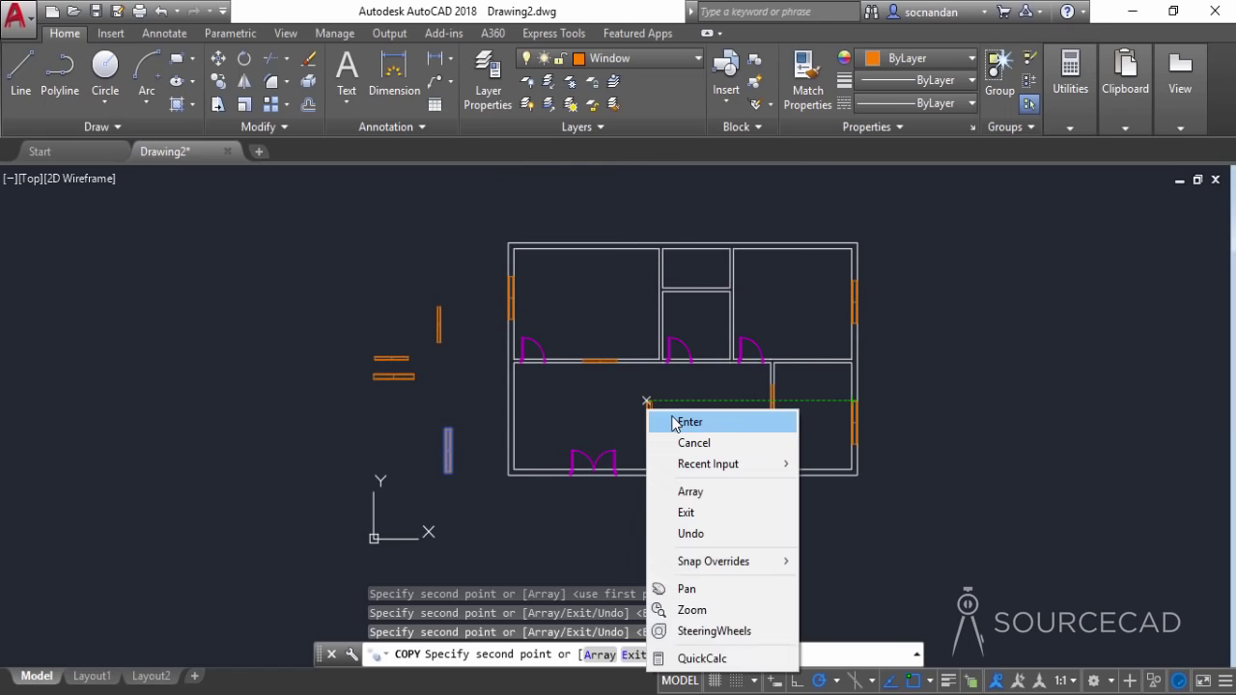
pyautogui.click(676, 423)
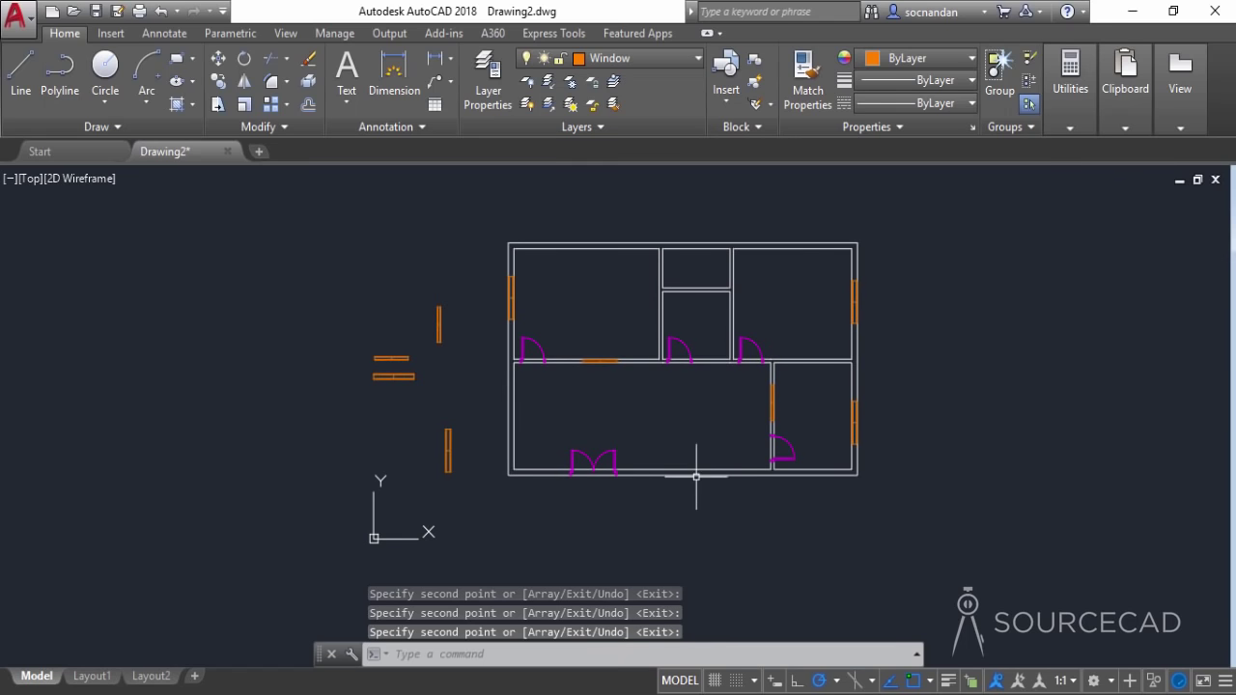
# Move the larger horizontal window by its lower-right corner into the bottom outer wall, between the double door and the lower-right room
pyautogui.click(405, 377)
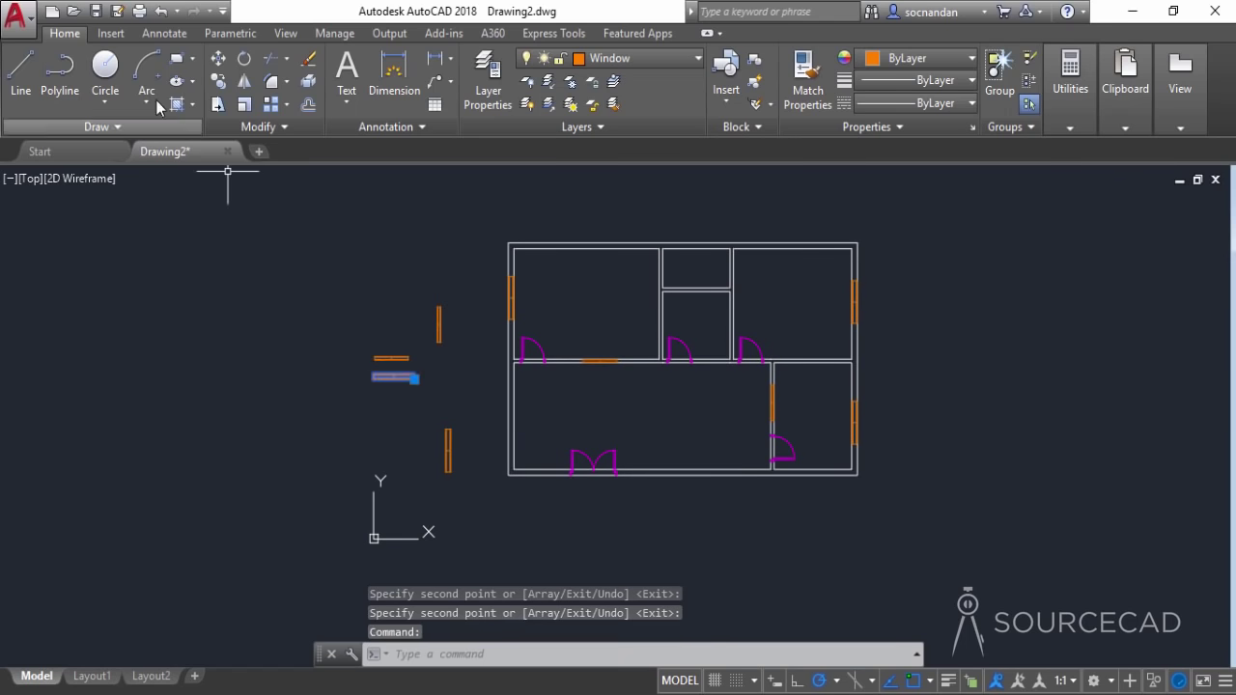
pyautogui.click(218, 58)
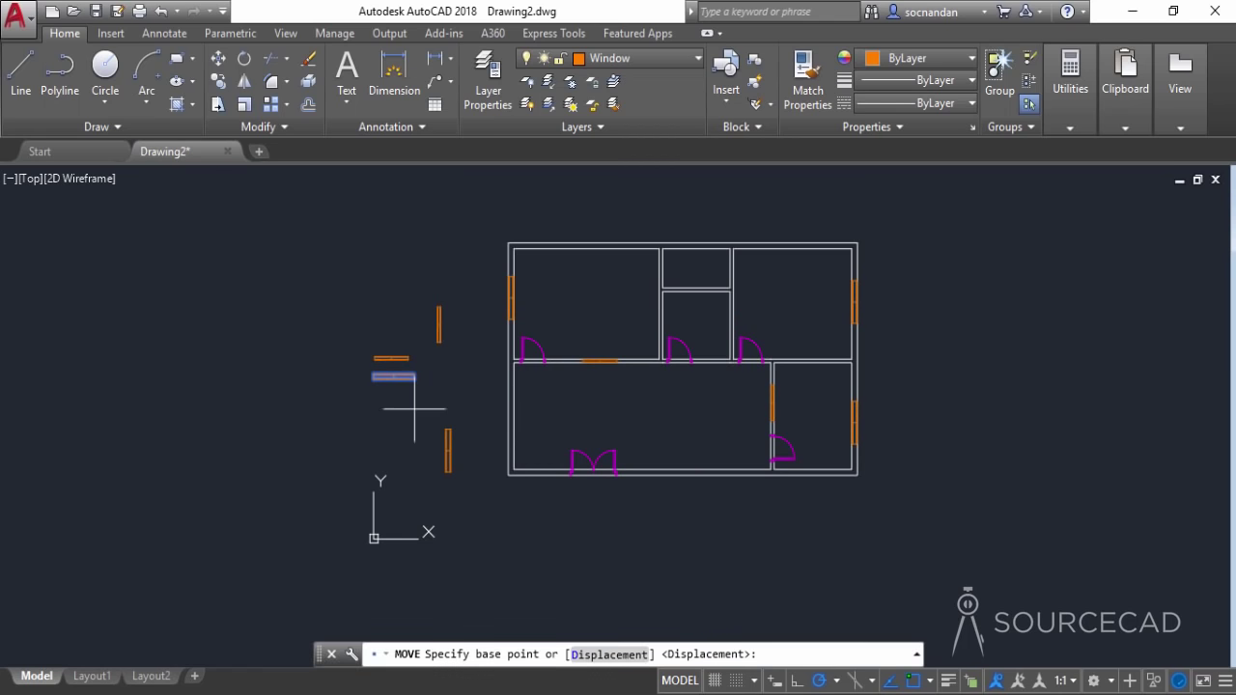
pyautogui.click(415, 379)
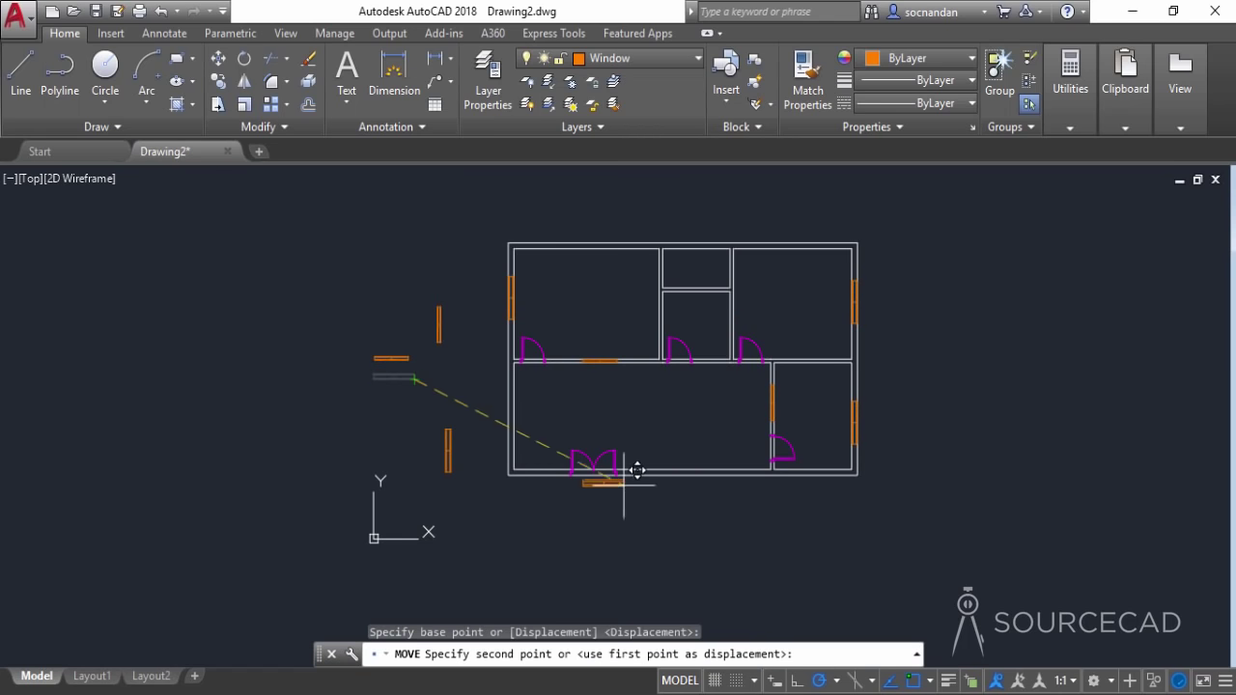
pyautogui.click(710, 473)
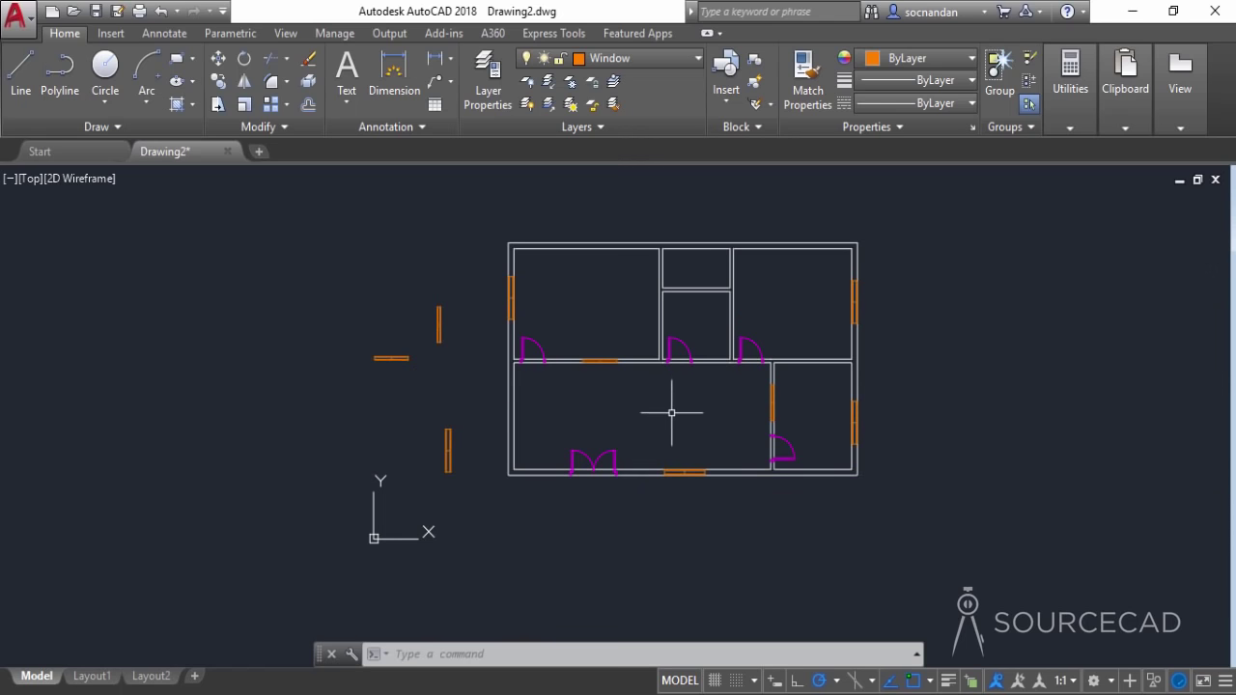
# Copy the bottom wall's window by its right end into the top outer wall of the upper-right room and finish copying
pyautogui.scroll(4, 687, 486)
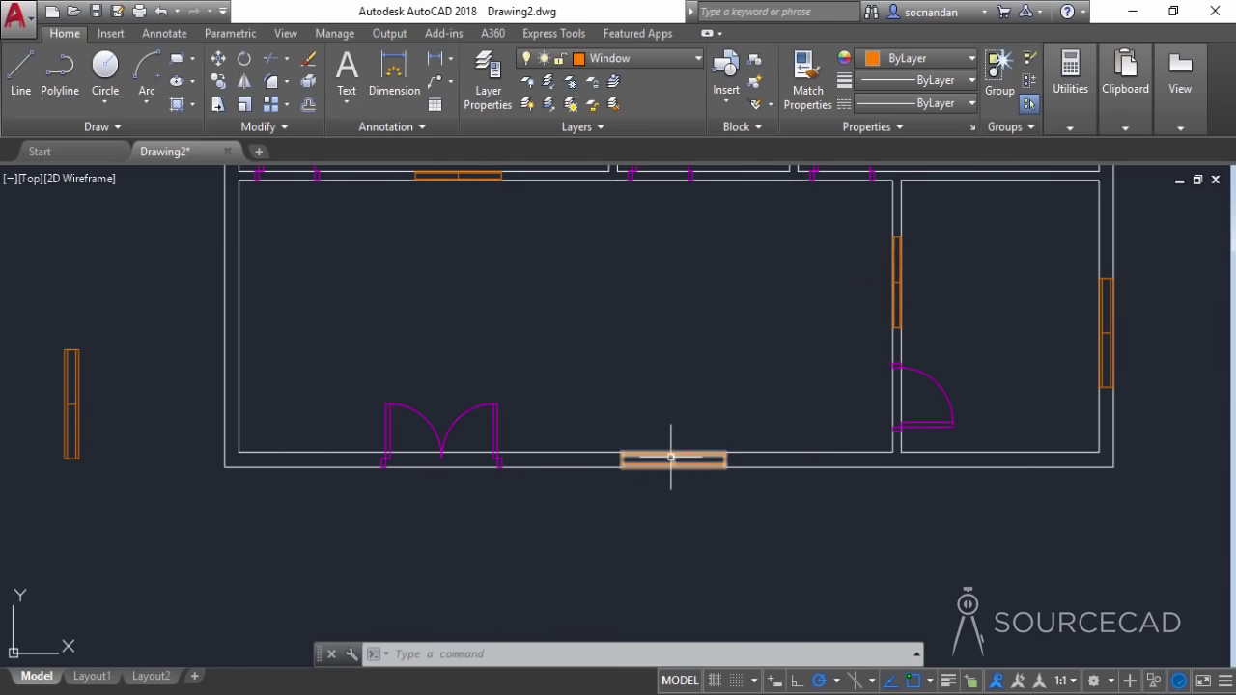
pyautogui.click(671, 457)
pyautogui.click(219, 81)
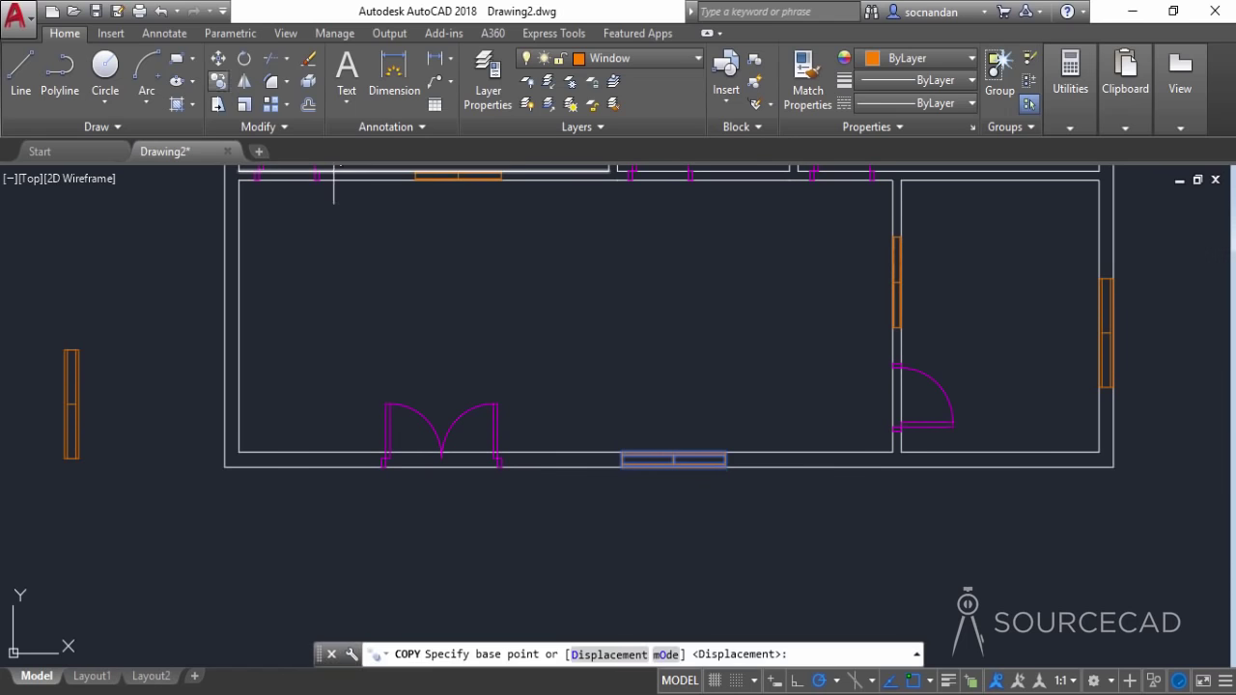
pyautogui.click(726, 456)
pyautogui.scroll(-2, 807, 376)
pyautogui.moveTo(807, 376); pyautogui.dragTo(706, 541, button='middle')
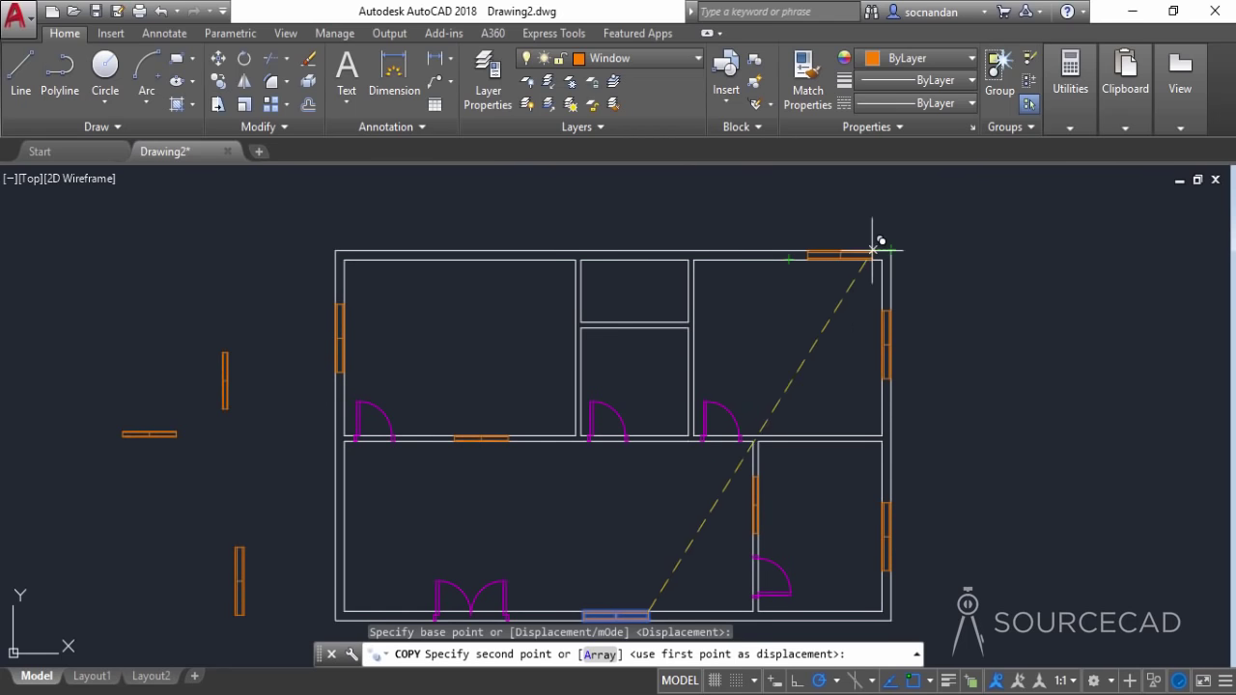
pyautogui.click(822, 249)
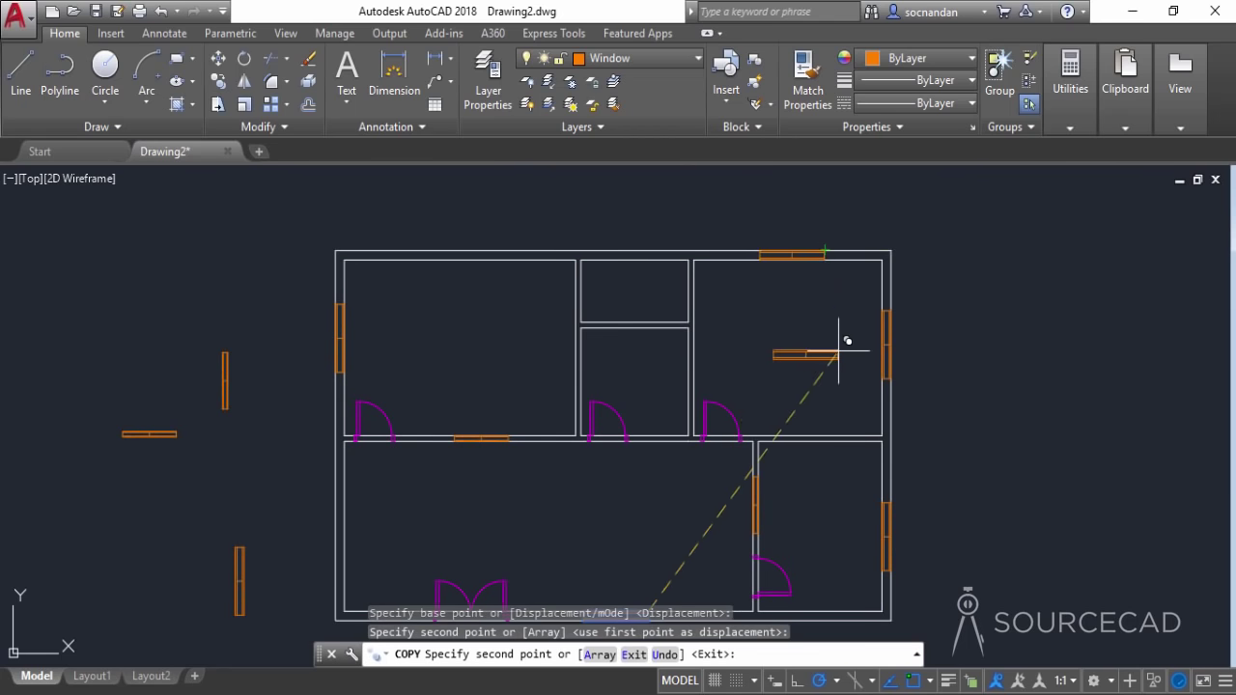
pyautogui.scroll(-2, 838, 340)
pyautogui.rightClick(840, 340)
pyautogui.click(855, 355)
# Erase the three leftover window blocks outside the floor plan
pyautogui.click(481, 507)
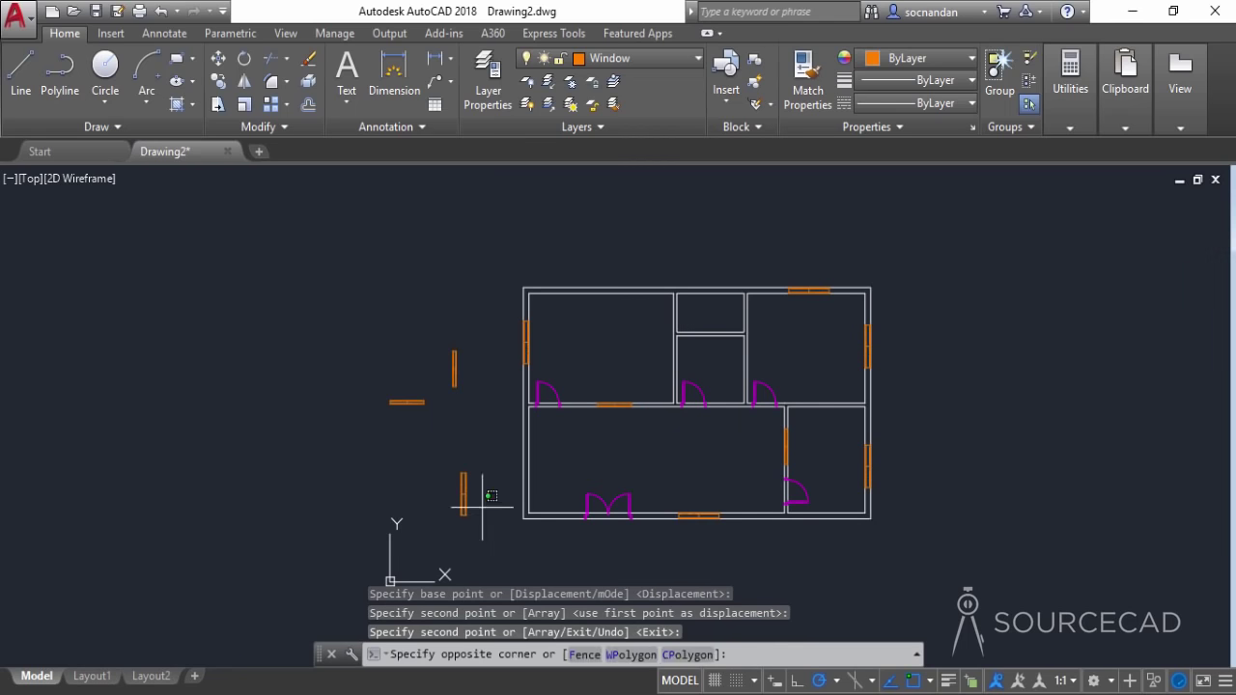
pyautogui.click(380, 351)
pyautogui.rightClick(383, 353)
pyautogui.click(401, 373)
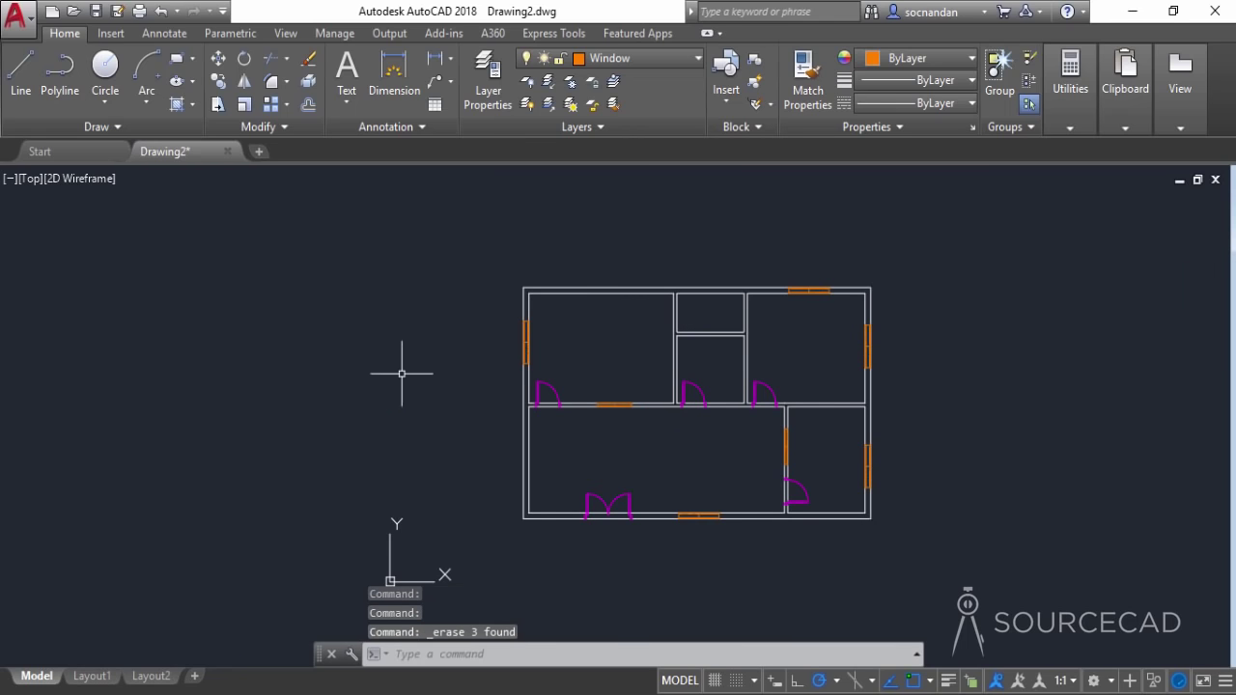
pyautogui.moveTo(676, 454); pyautogui.dragTo(571, 434, button='middle')
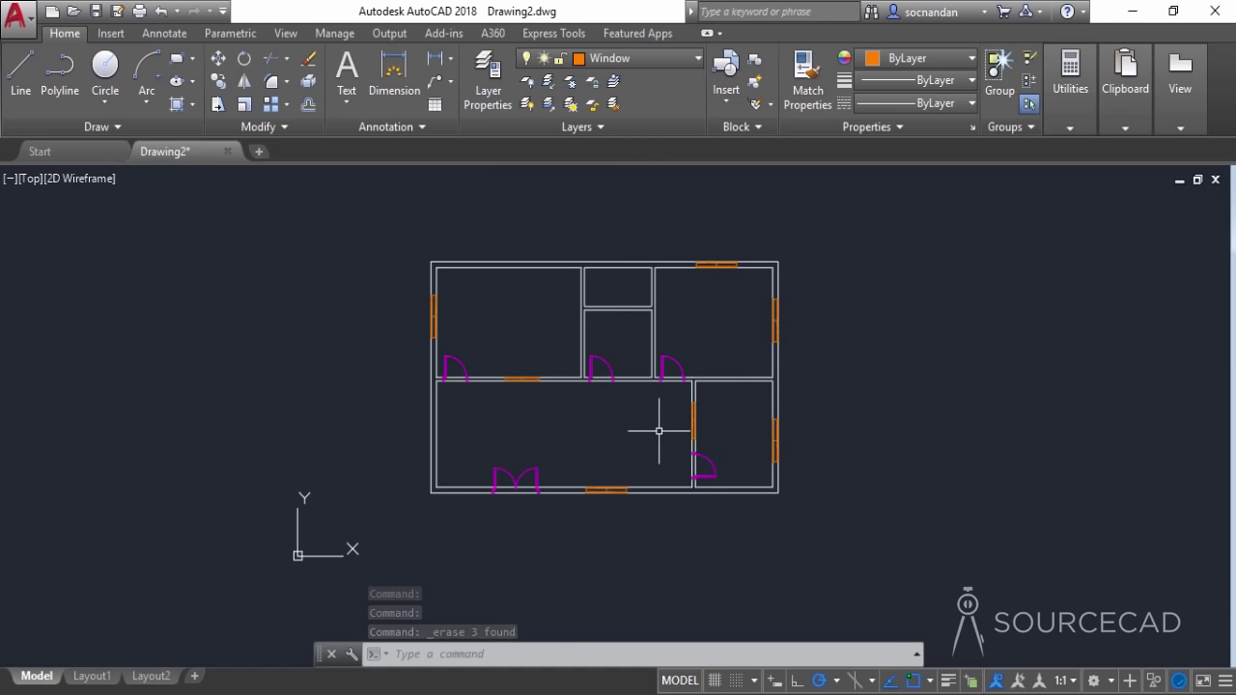
# Trim the wall lines across the three single-door openings in the horizontal interior wall, using all objects as cutting edges
pyautogui.scroll(5, 585, 395)
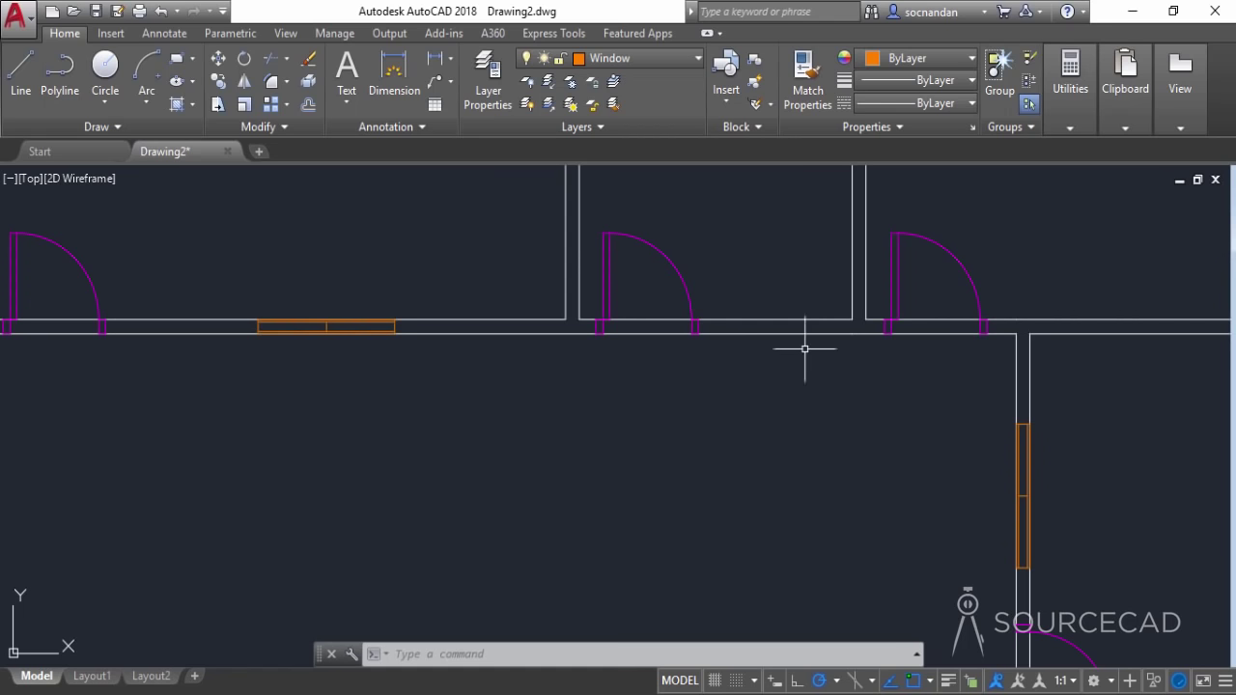
pyautogui.click(272, 62)
pyautogui.press('Return')
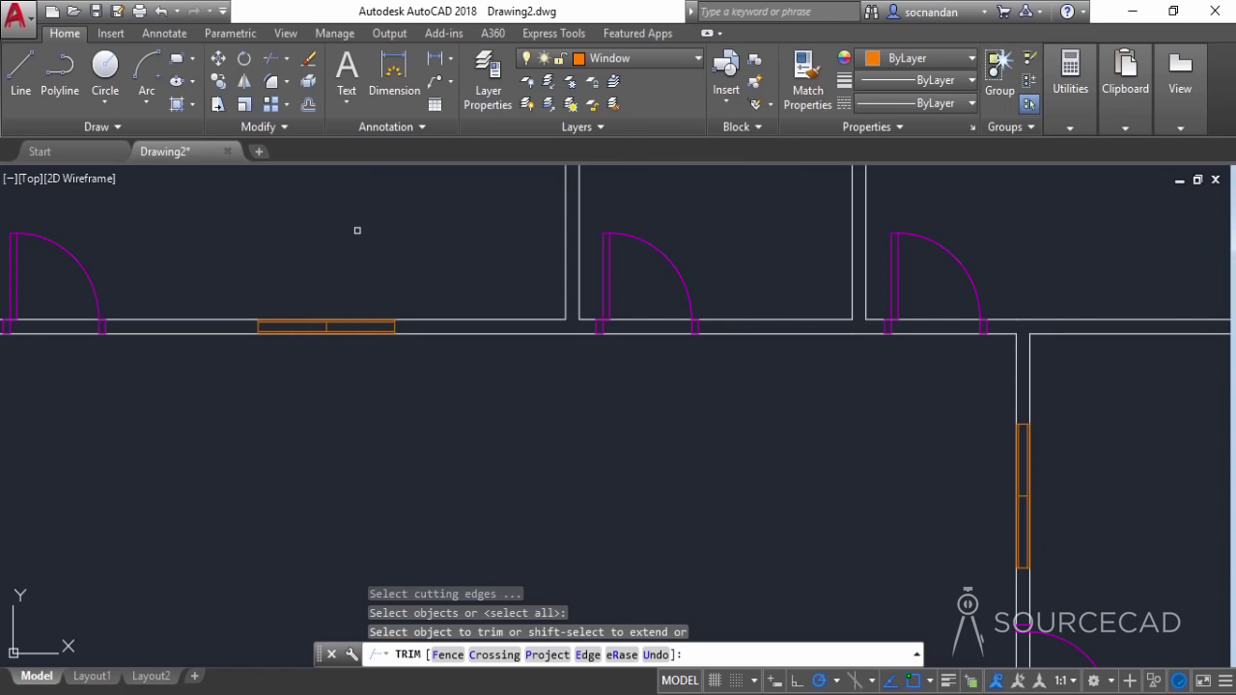
pyautogui.click(649, 375)
pyautogui.click(653, 354)
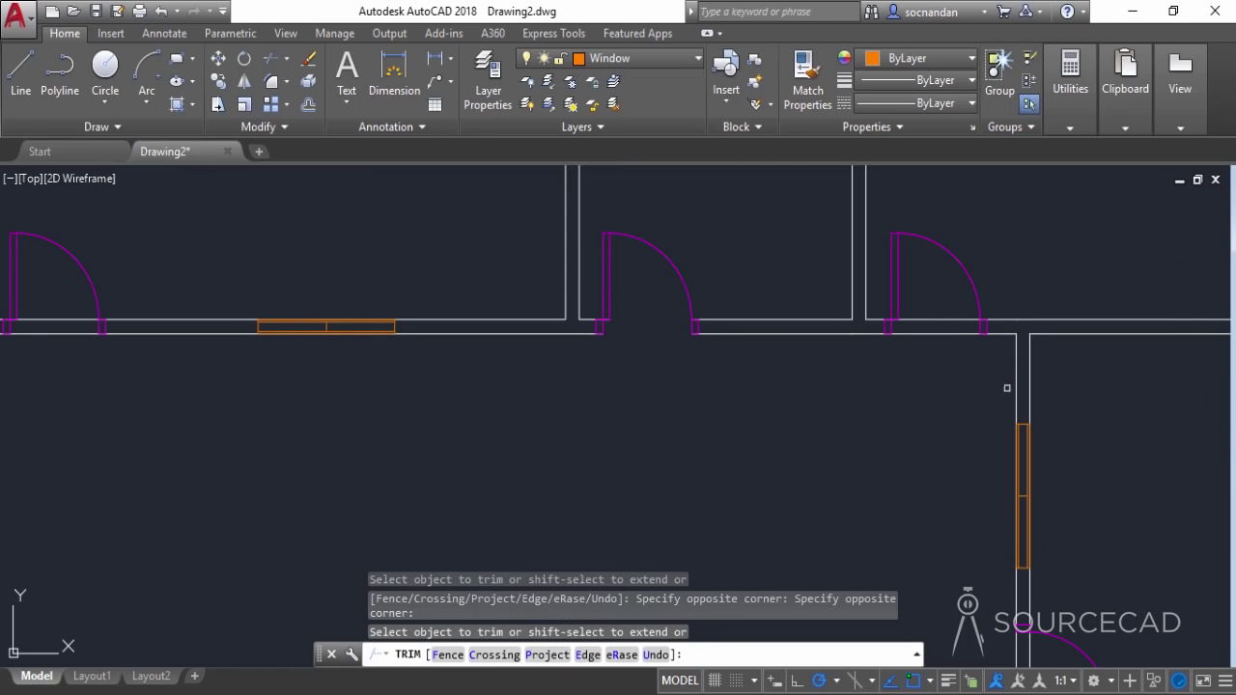
pyautogui.scroll(-2, 458, 403)
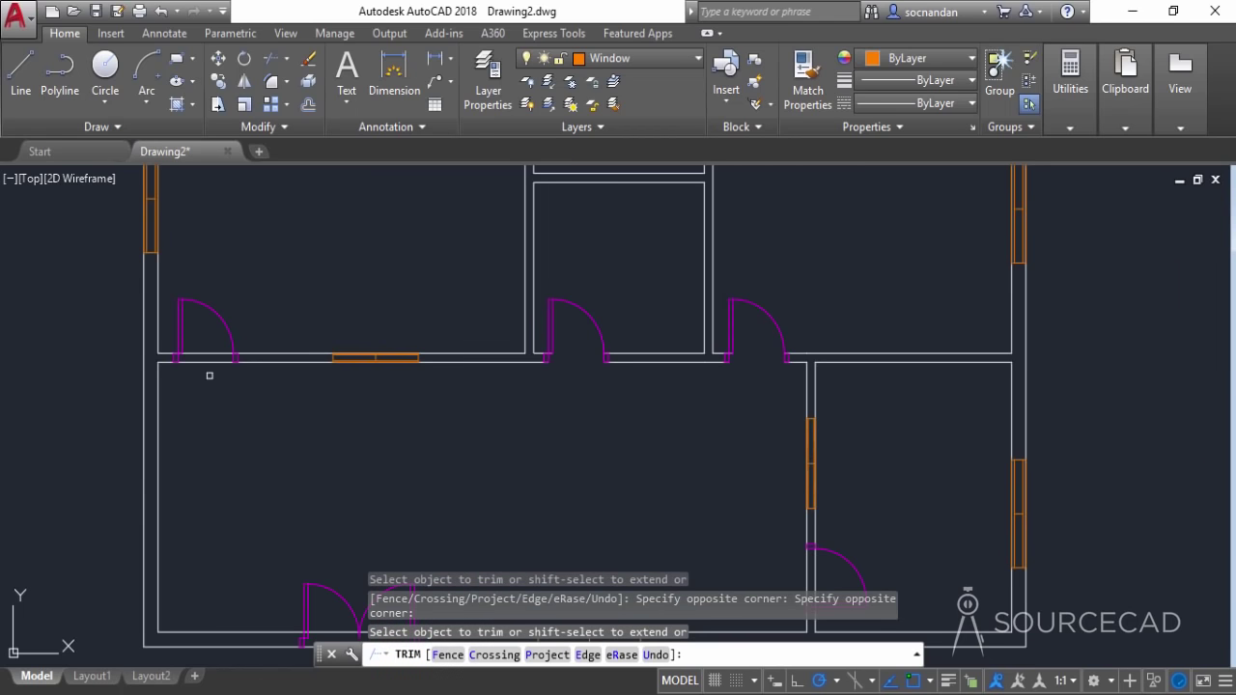
# Trim both wall lines out of the double-door opening in the bottom outer wall
pyautogui.moveTo(407, 527)
pyautogui.mouseDown(button='middle')
pyautogui.moveTo(441, 422)
pyautogui.moveTo(388, 480)
pyautogui.mouseUp(button='middle')
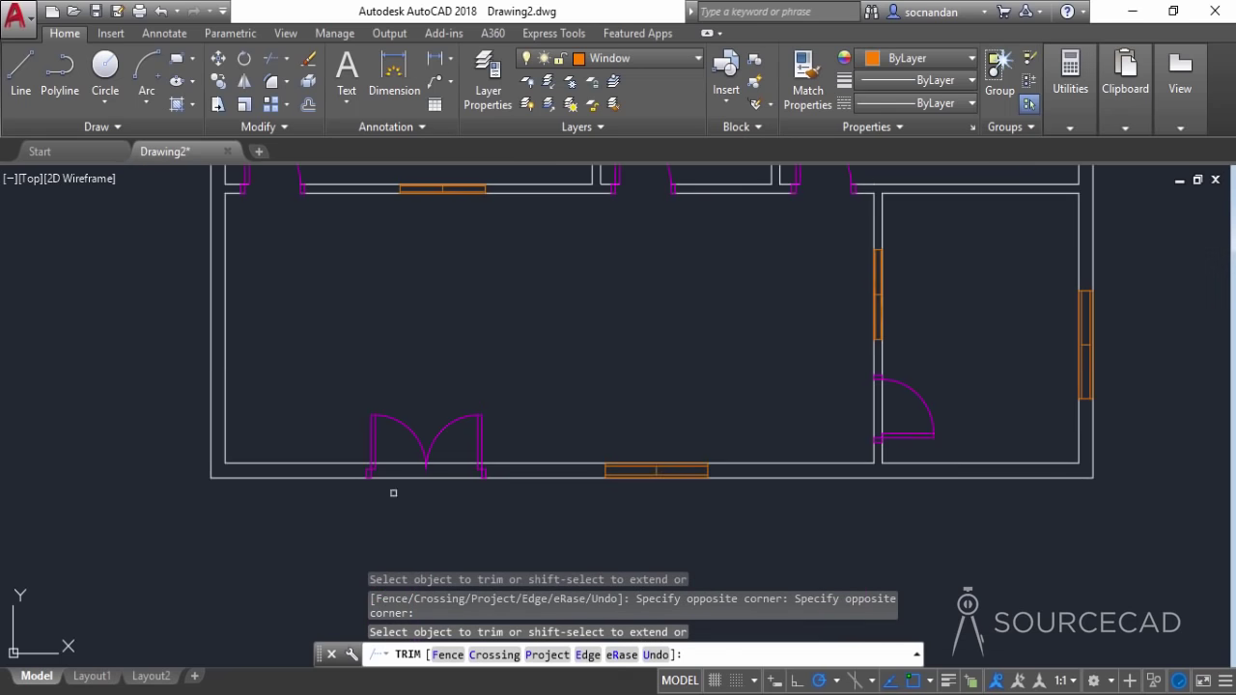
pyautogui.click(413, 503)
pyautogui.click(403, 454)
pyautogui.click(451, 486)
pyautogui.click(462, 436)
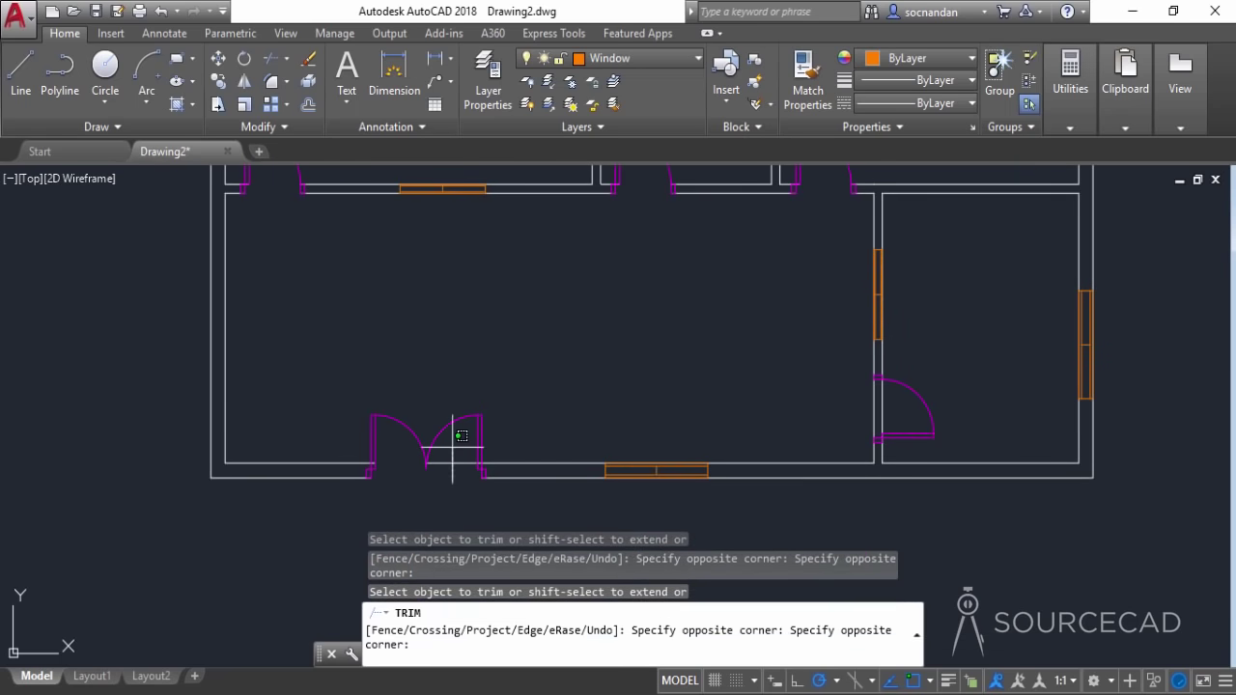
pyautogui.click(452, 449)
pyautogui.click(443, 466)
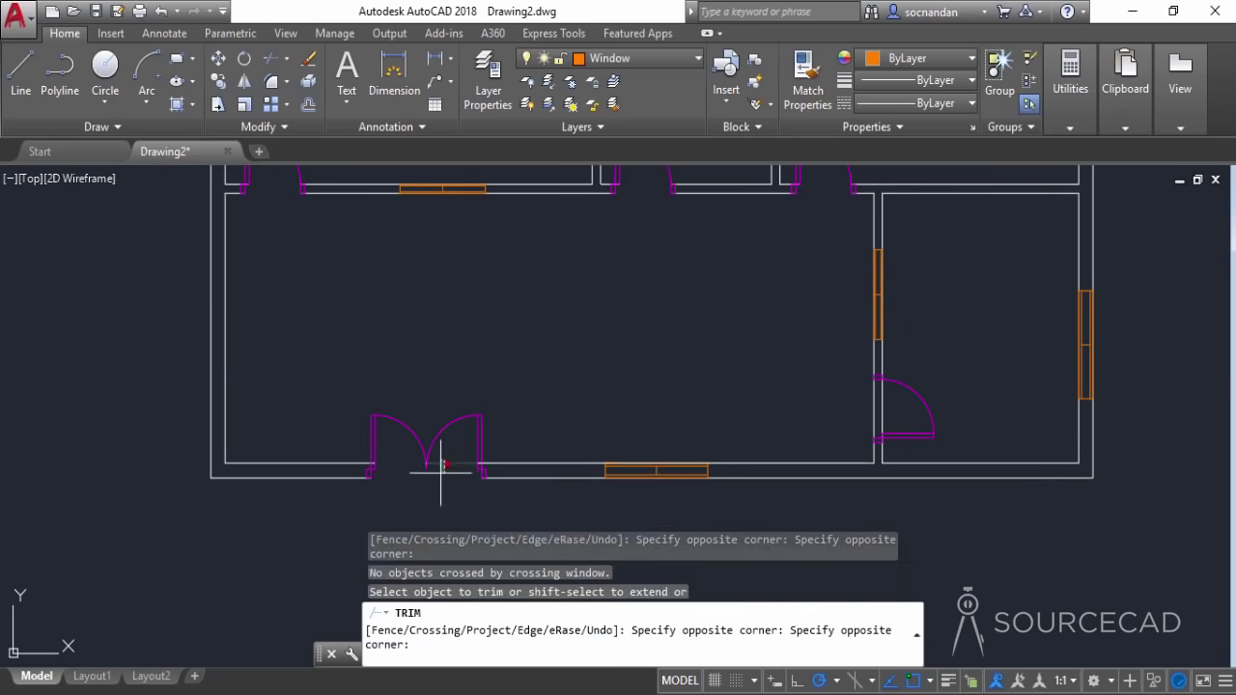
pyautogui.click(440, 473)
# Trim the wall lines across the lower-right room's door opening and finish trimming
pyautogui.click(912, 415)
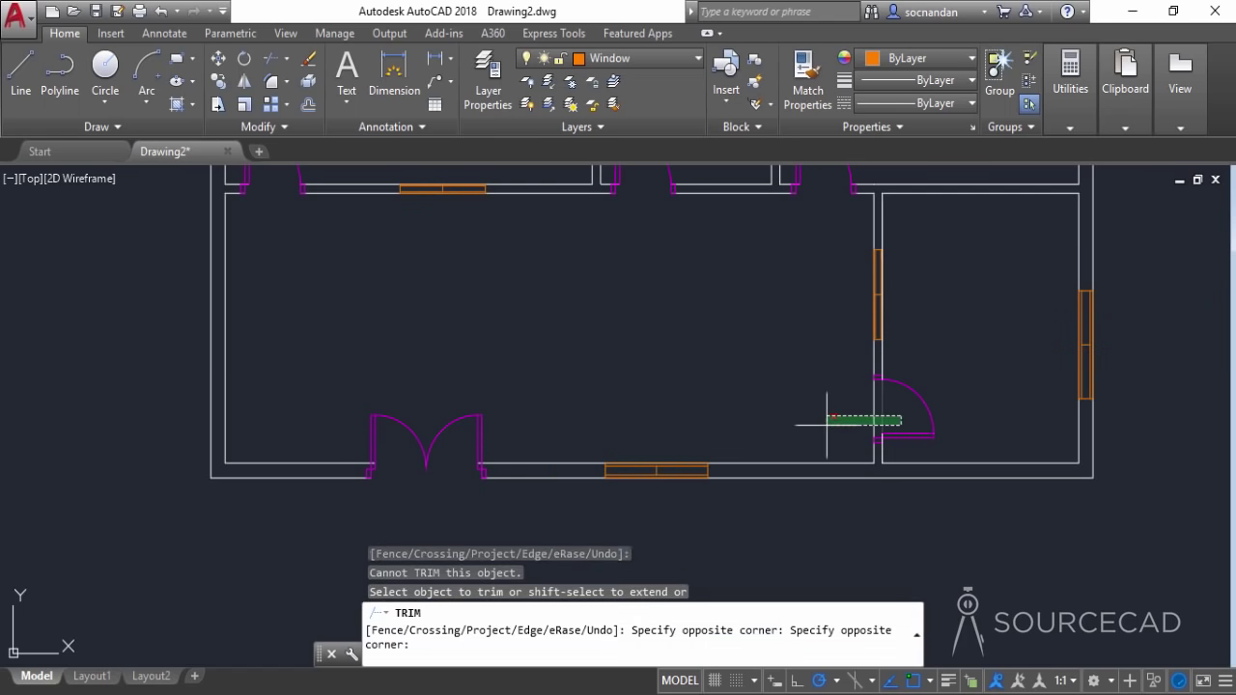
pyautogui.click(841, 419)
pyautogui.scroll(-2, 795, 393)
pyautogui.moveTo(795, 393); pyautogui.dragTo(745, 483, button='middle')
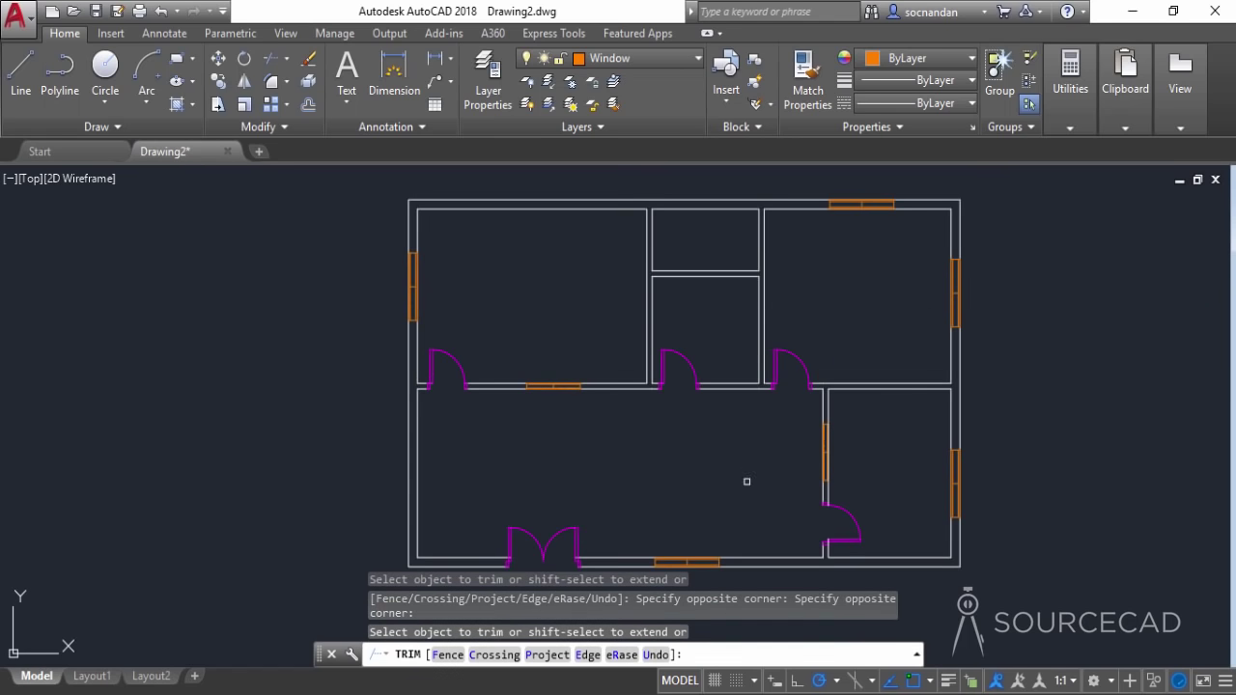
pyautogui.rightClick(672, 458)
pyautogui.click(708, 203)
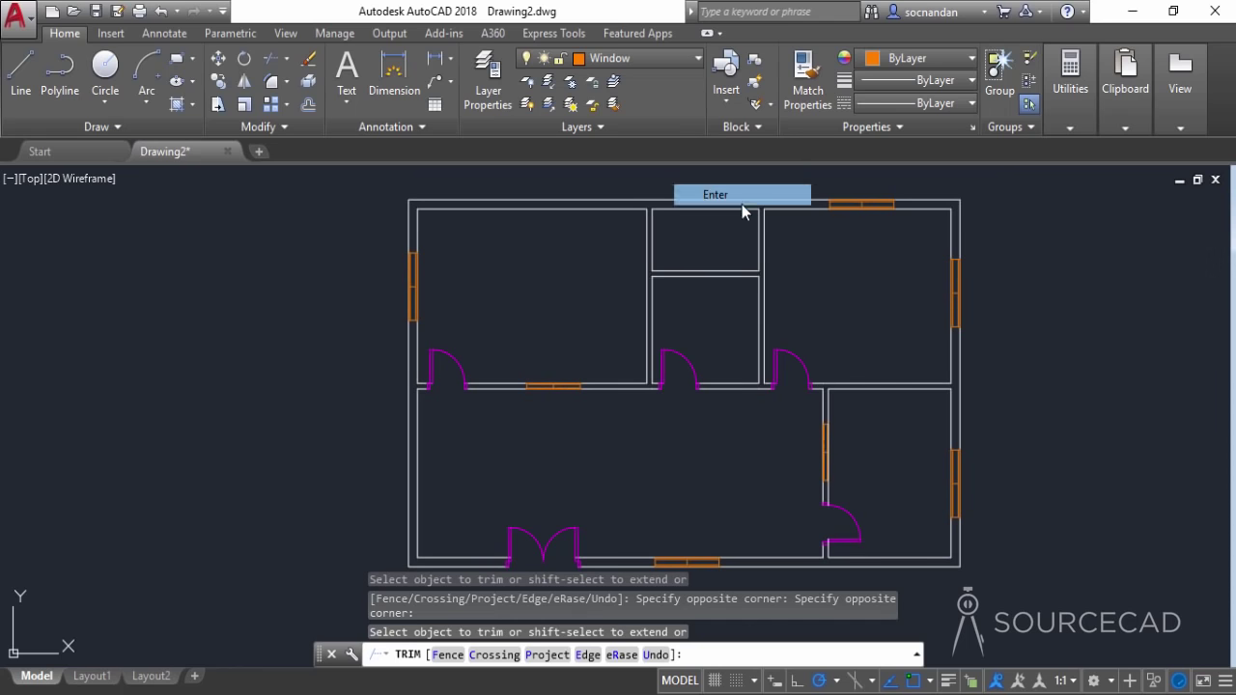
pyautogui.moveTo(653, 479); pyautogui.dragTo(668, 480, button='middle')
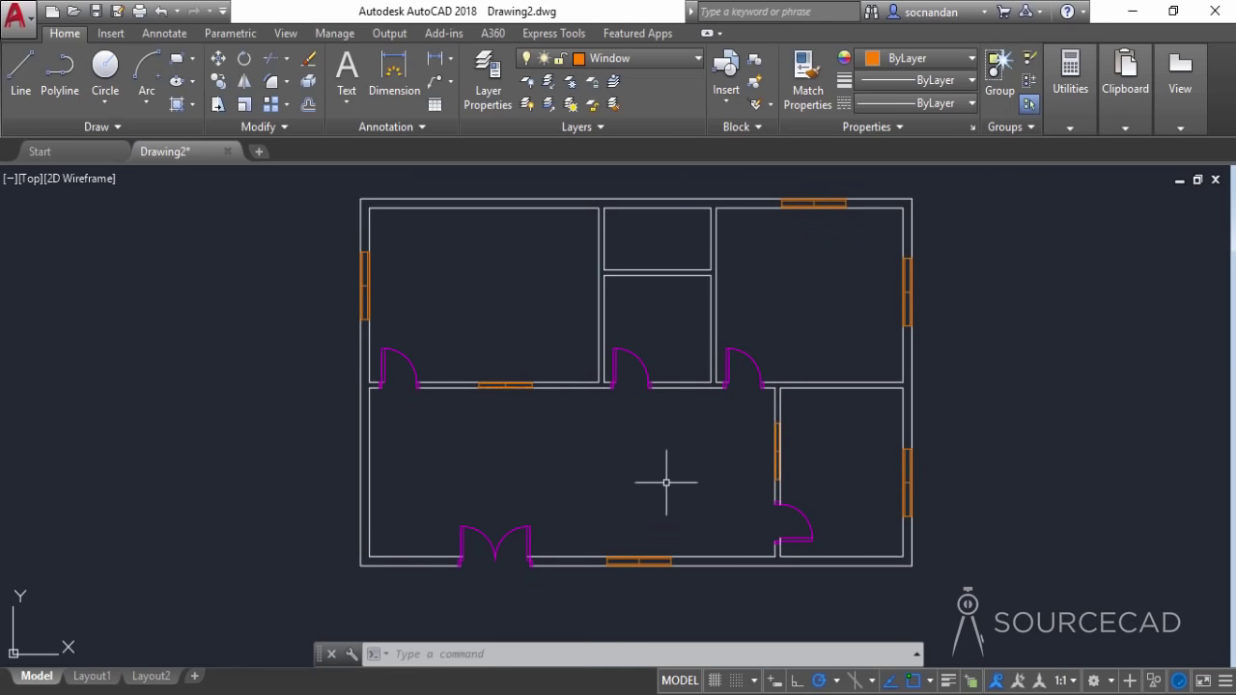
# Save the drawing to the Desktop as "Floor Plan" in AutoCAD 2018 Drawing format
pyautogui.click(97, 17)
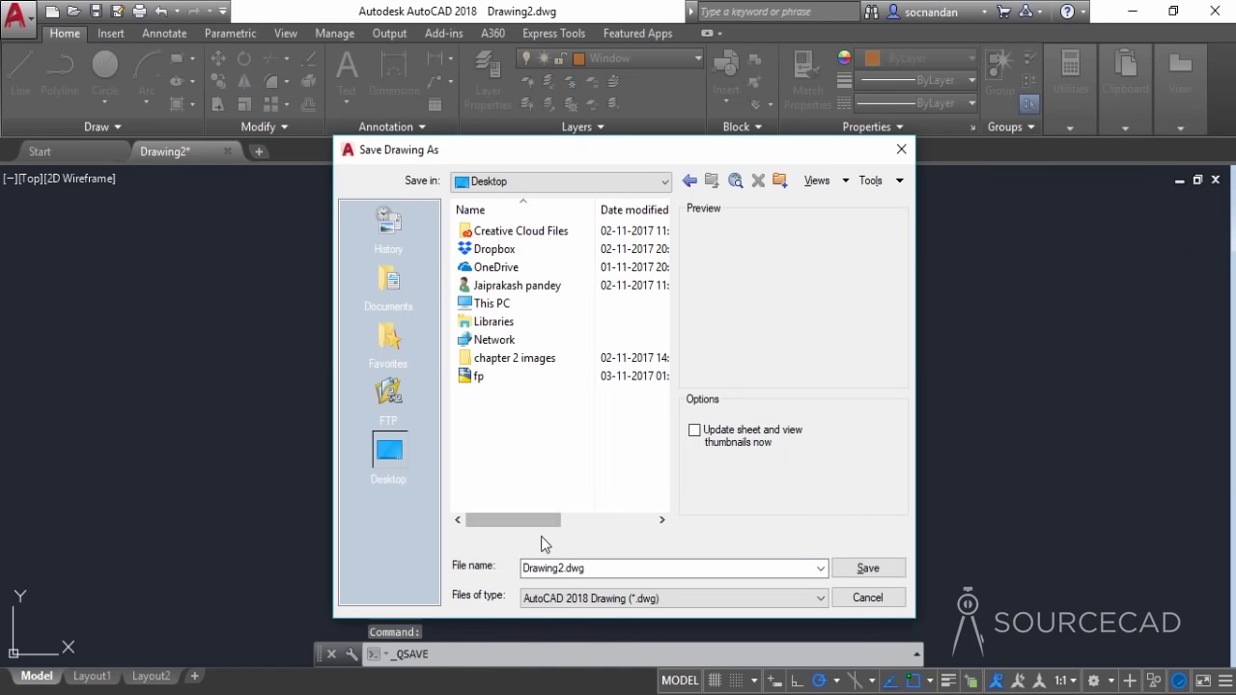
pyautogui.doubleClick(593, 568)
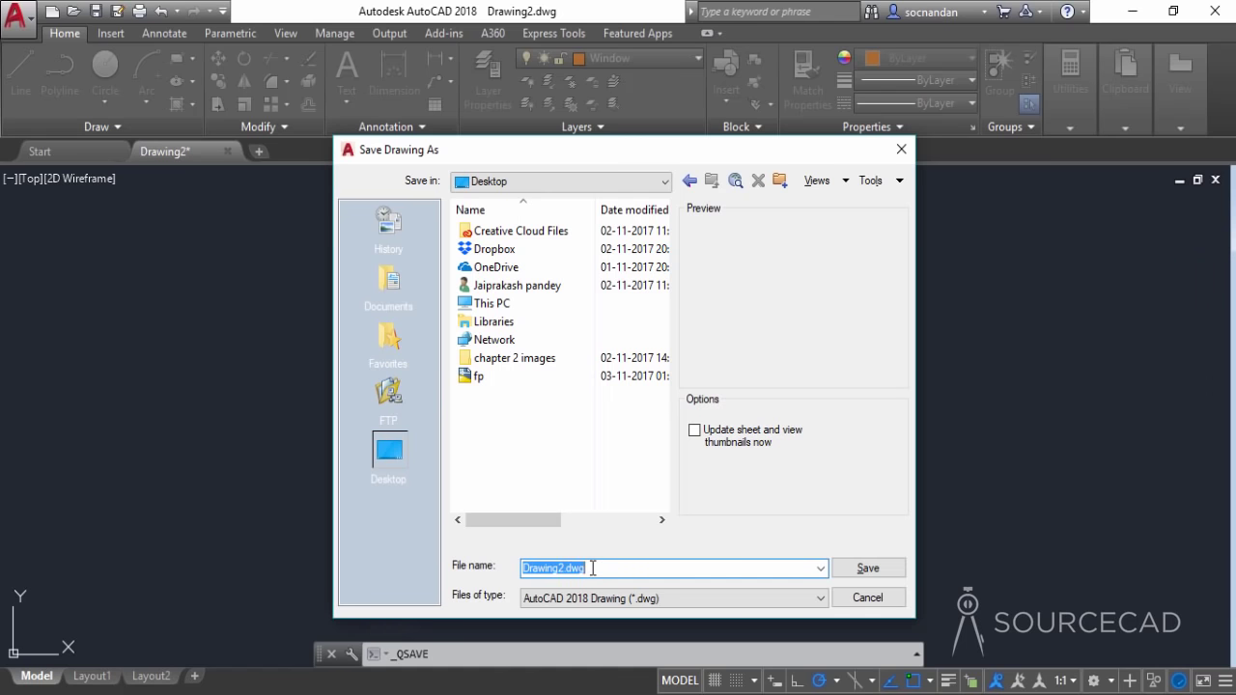
pyautogui.write('Floor Plan')
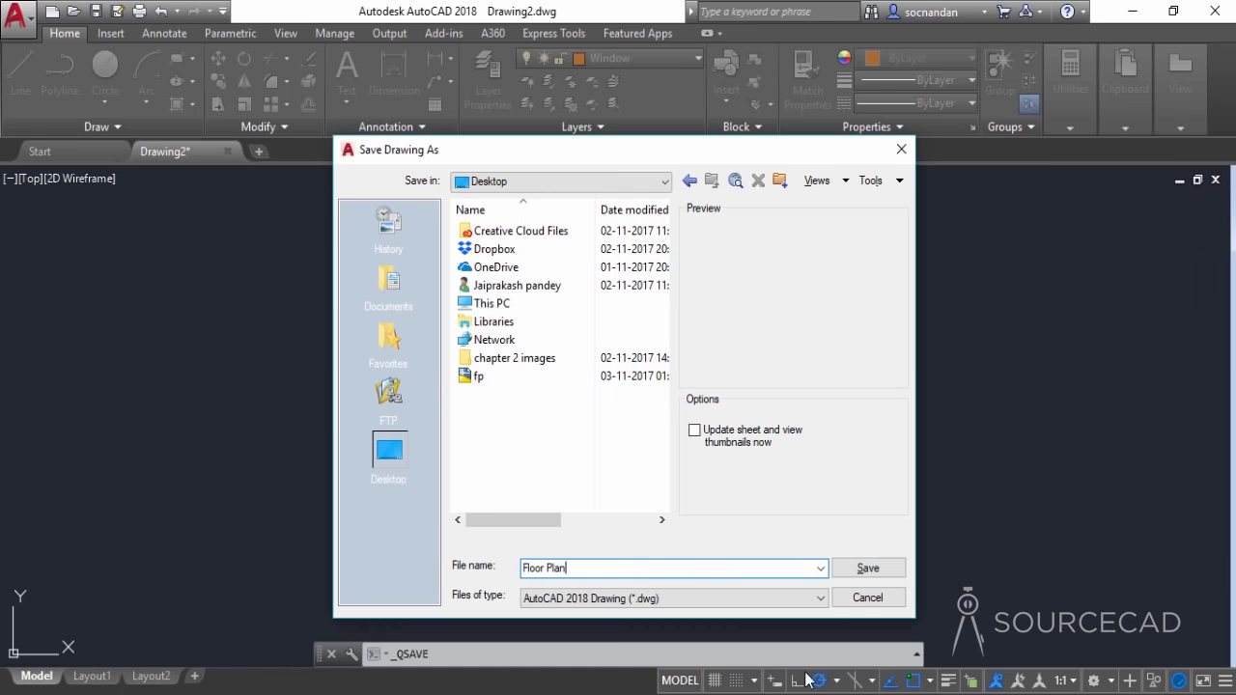
pyautogui.click(875, 569)
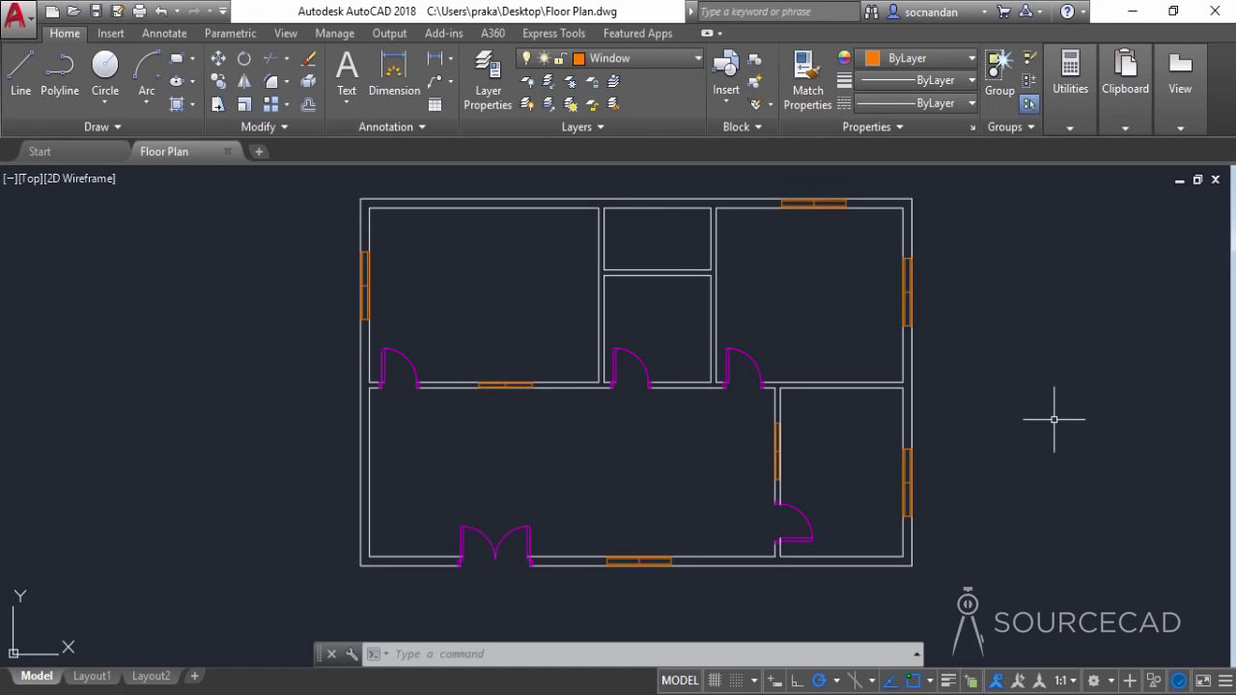
# Open DesignCenter and browse from its home folder to the en-us DesignCenter sample drawings
pyautogui.hotkey('ctrl', '2')
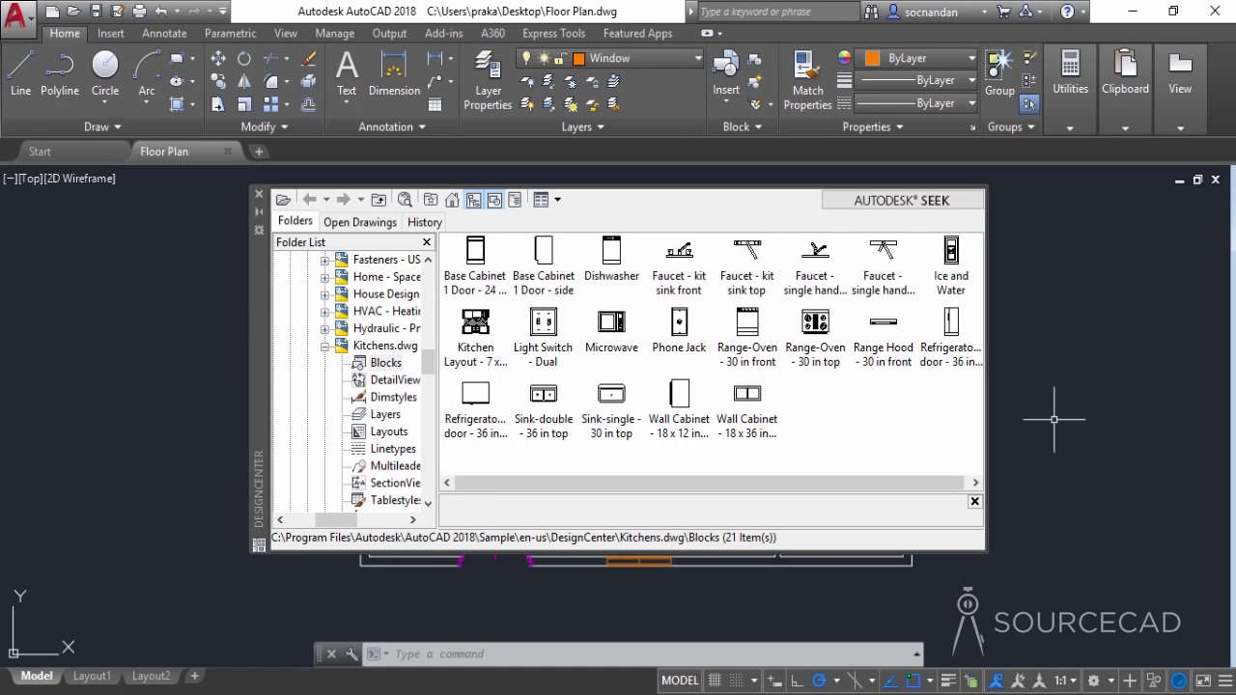
pyautogui.click(452, 201)
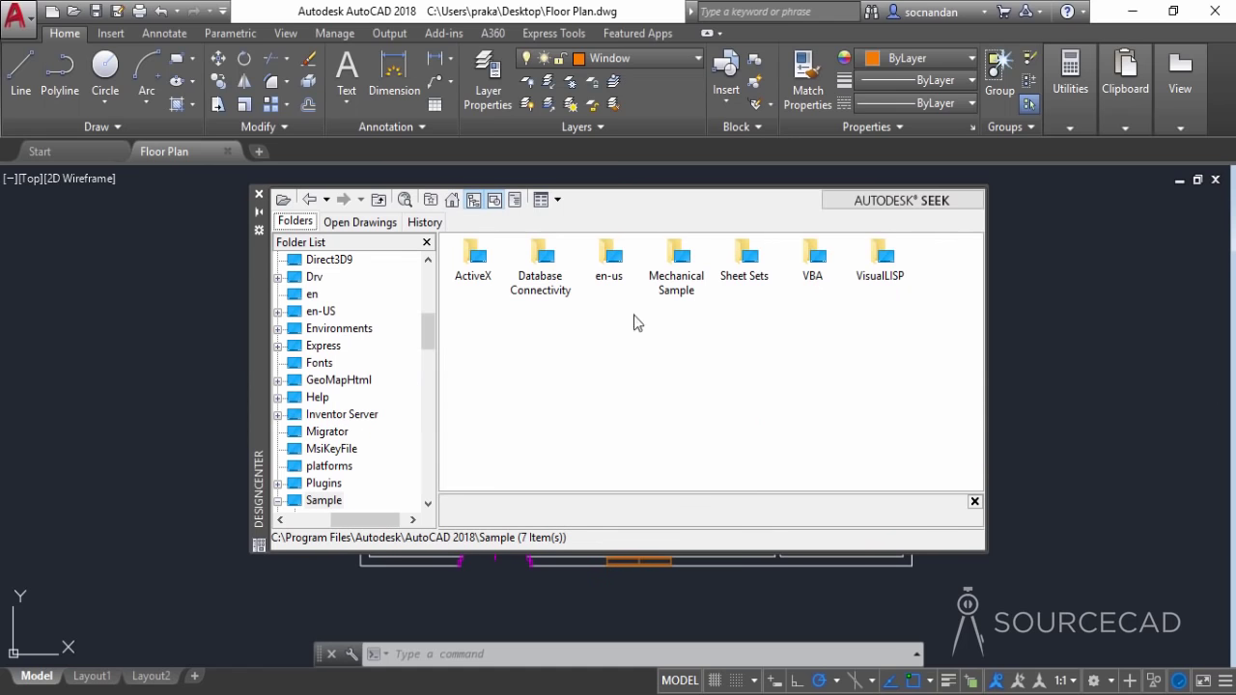
pyautogui.doubleClick(615, 259)
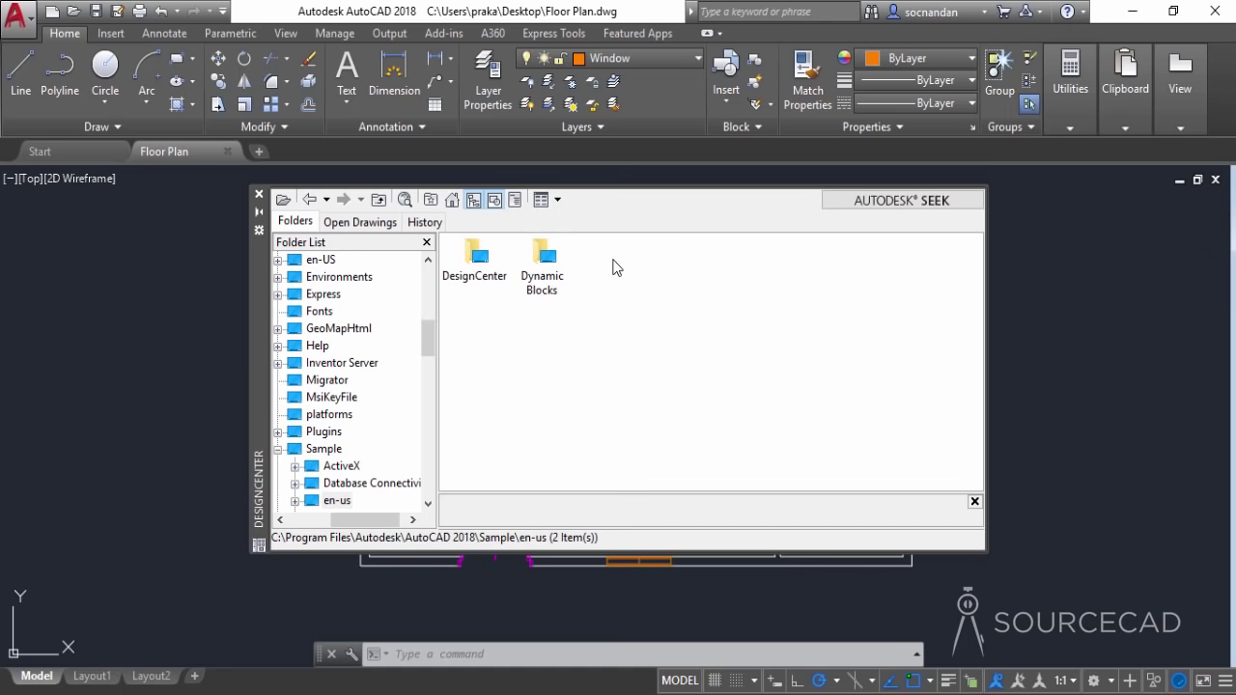
pyautogui.doubleClick(475, 261)
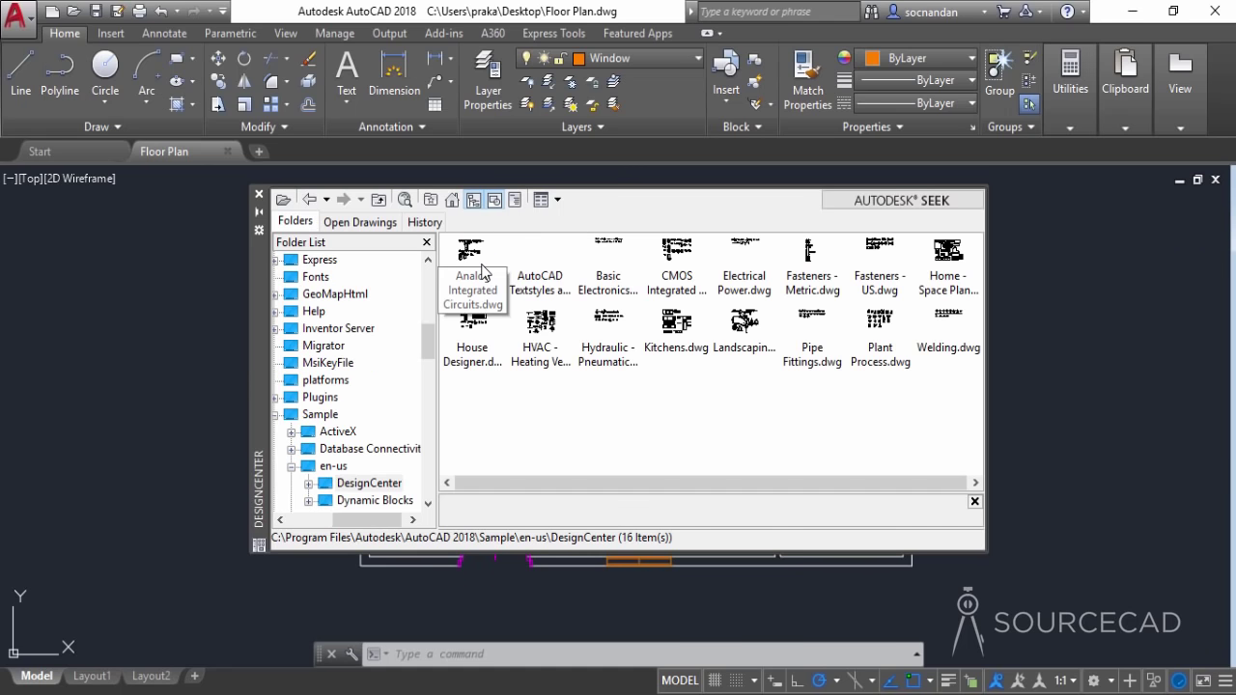
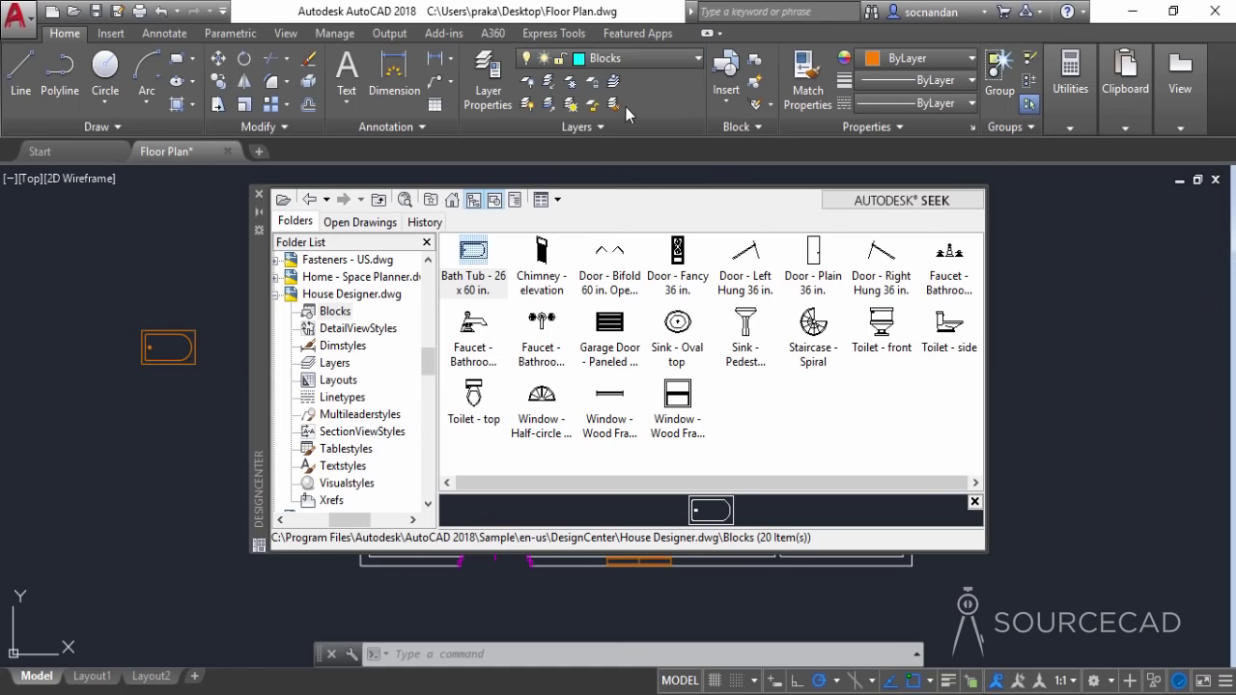
# Erase the orange bath tub and insert the Bath Tub - 26 x 60 in. block again on the Blocks layer, outside the plan
pyautogui.click(184, 334)
pyautogui.rightClick(184, 334)
pyautogui.click(193, 313)
pyautogui.moveTo(413, 277); pyautogui.dragTo(162, 364)
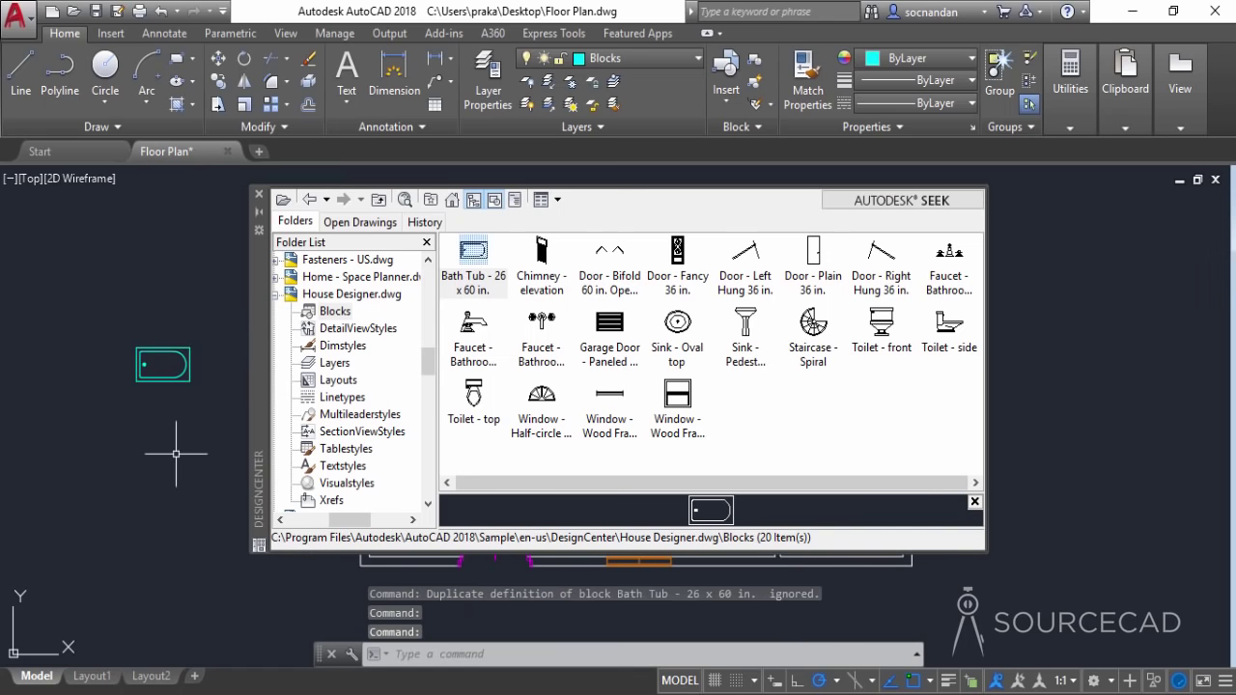
# Insert the Toilet - top block below the bath tub and the Sink - Oval top block above it
pyautogui.moveTo(473, 404); pyautogui.dragTo(170, 449)
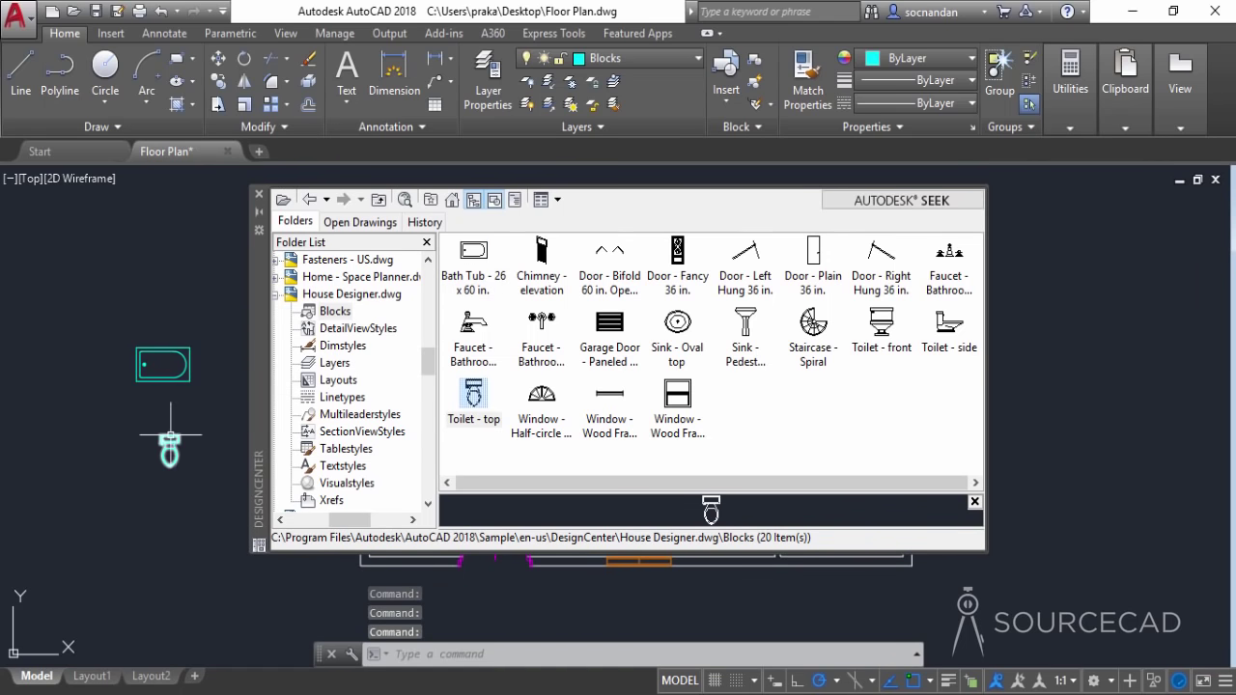
pyautogui.click(679, 329)
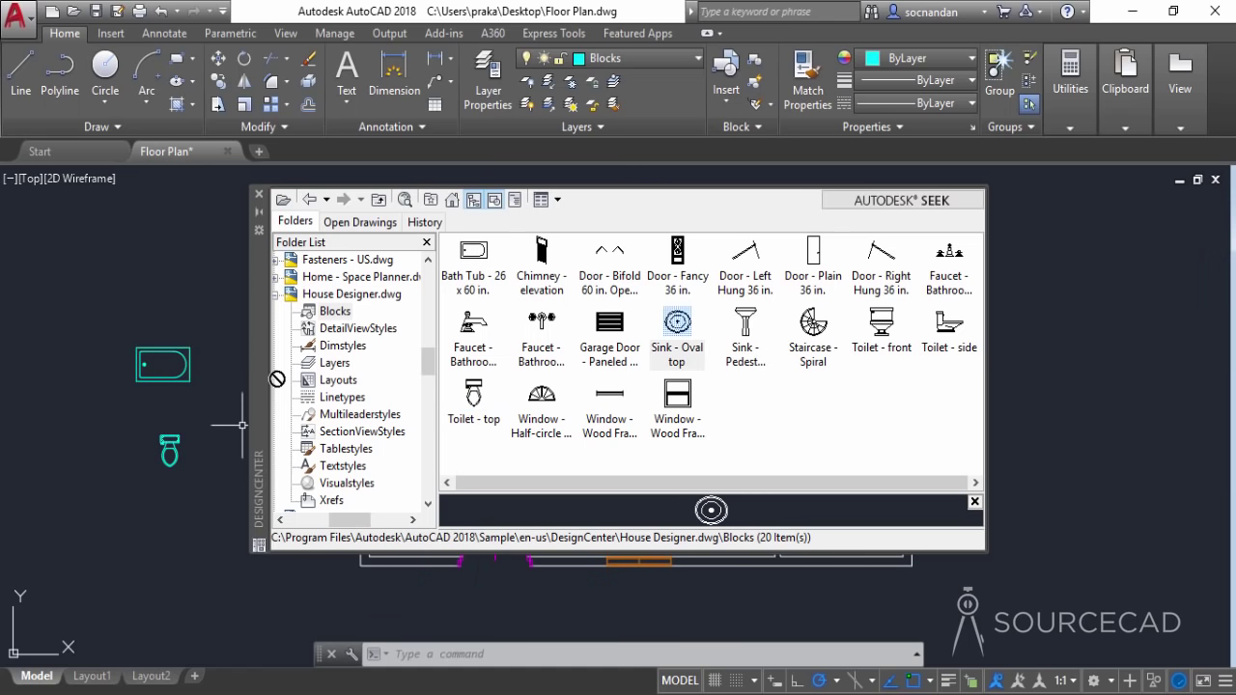
pyautogui.moveTo(242, 425); pyautogui.dragTo(177, 289)
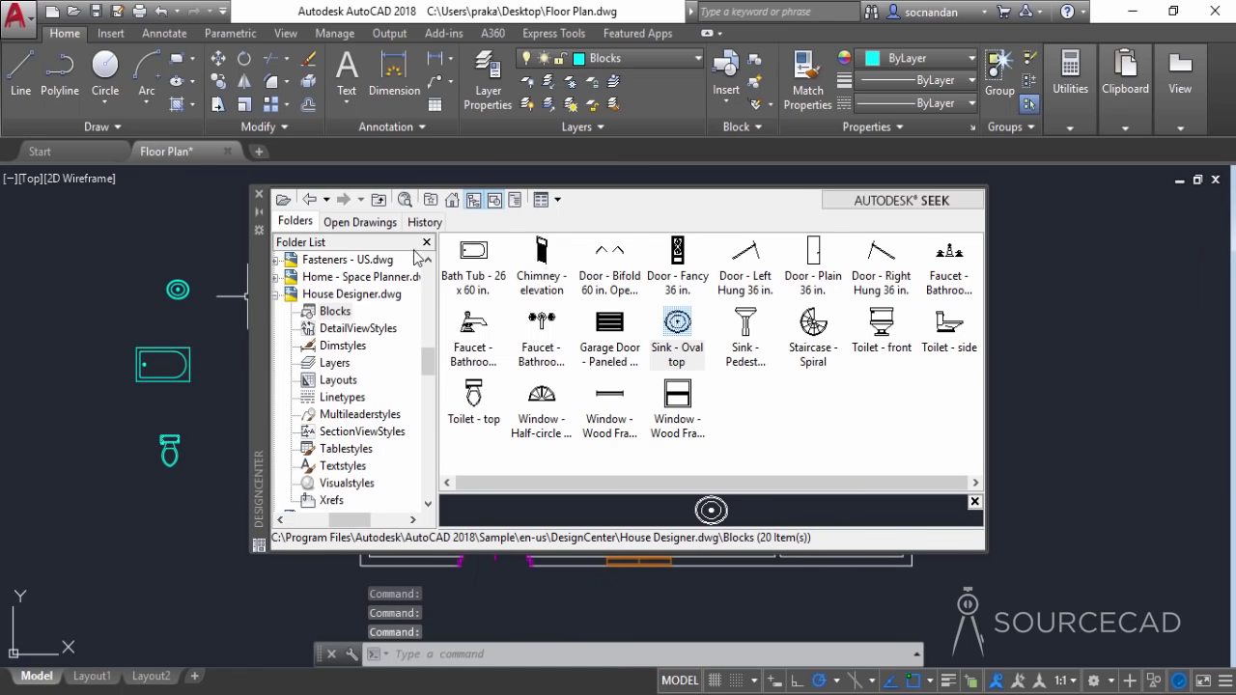
# Open the blocks of the Home - Space Planner.dwg sample and insert the Bed - Queen block outside the plan, below and left of the toilet
pyautogui.click(451, 201)
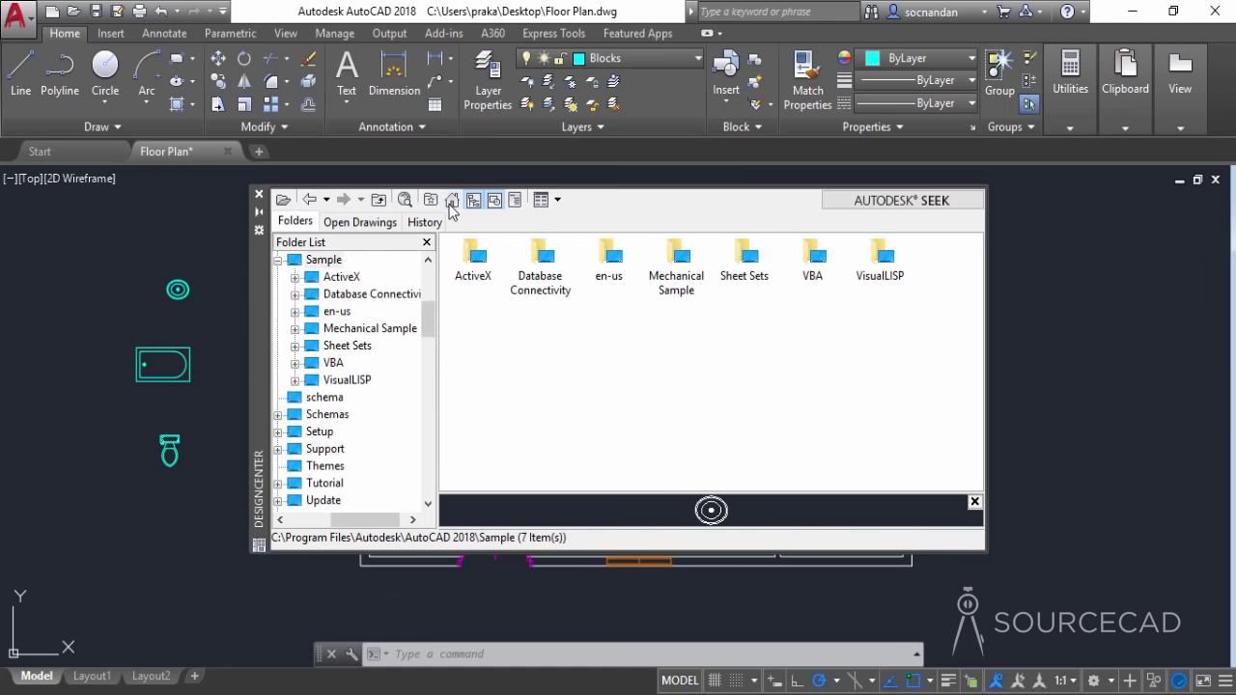
pyautogui.doubleClick(615, 269)
pyautogui.doubleClick(472, 262)
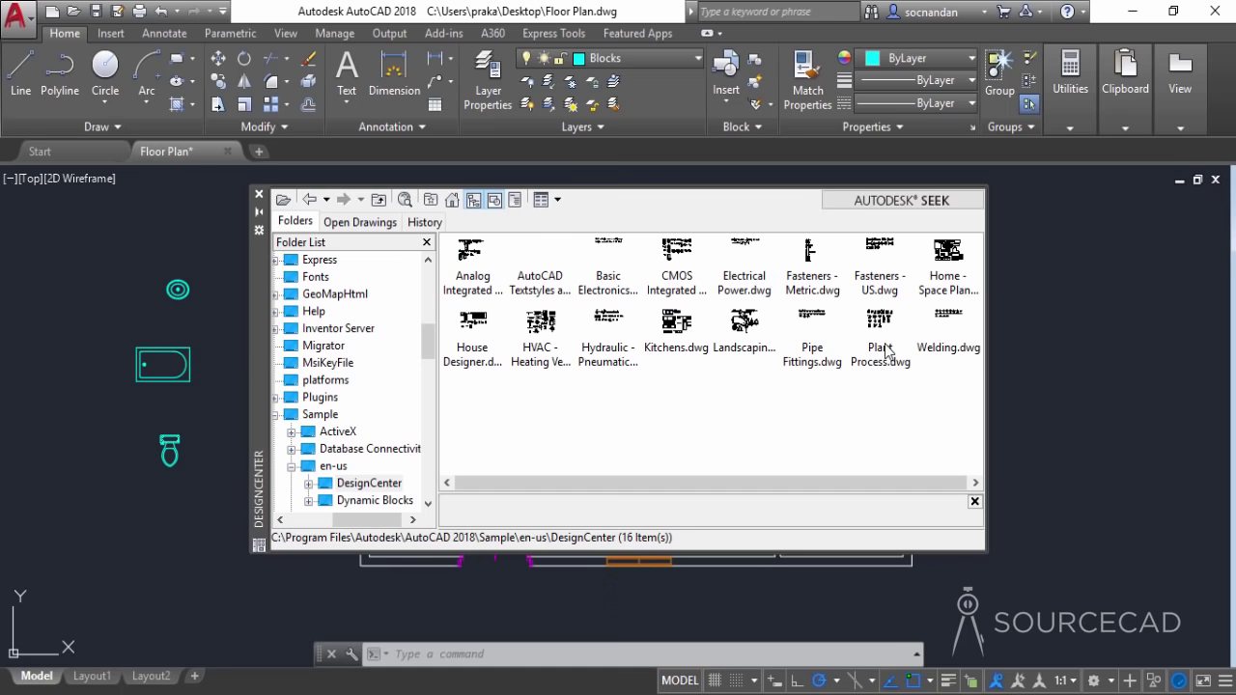
pyautogui.doubleClick(950, 270)
pyautogui.click(488, 255)
pyautogui.doubleClick(472, 255)
pyautogui.moveTo(489, 255)
pyautogui.mouseDown()
pyautogui.moveTo(309, 370)
pyautogui.moveTo(68, 461)
pyautogui.mouseUp()
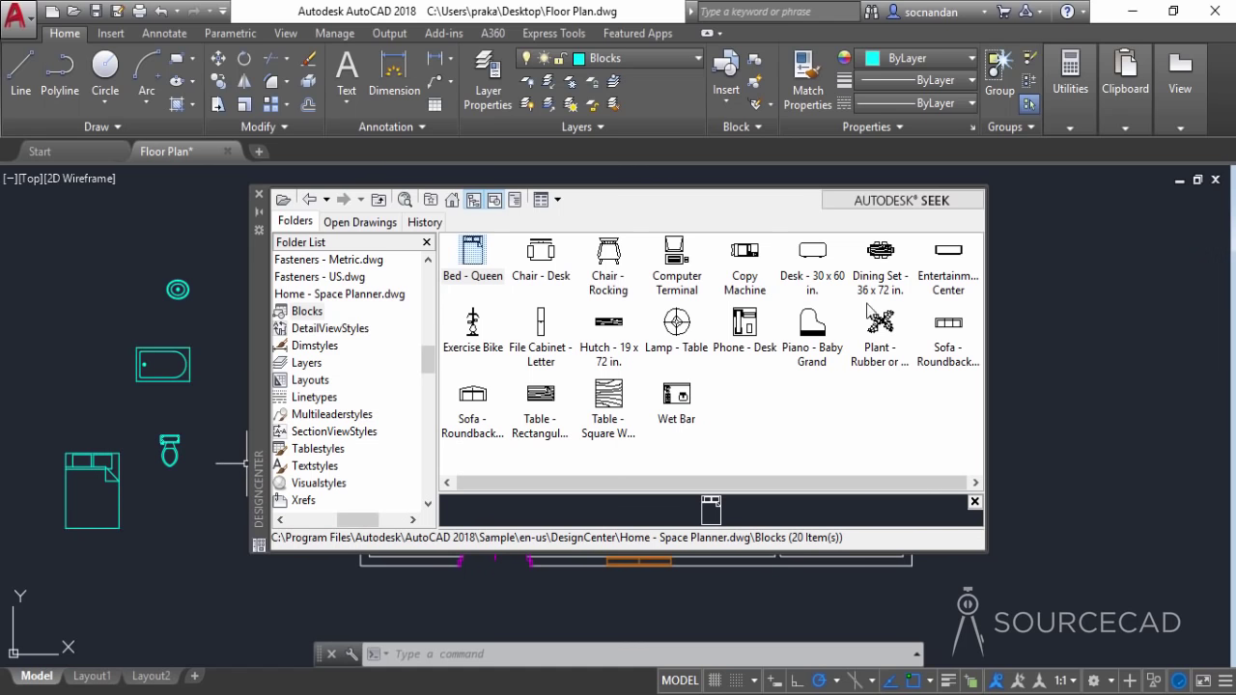
# Insert the Dining Set - 36 x 72 in., Lamp - Table, Plant and three-seat Sofa - Roundback blocks outside the plan's right side
pyautogui.moveTo(878, 279); pyautogui.dragTo(1000, 365)
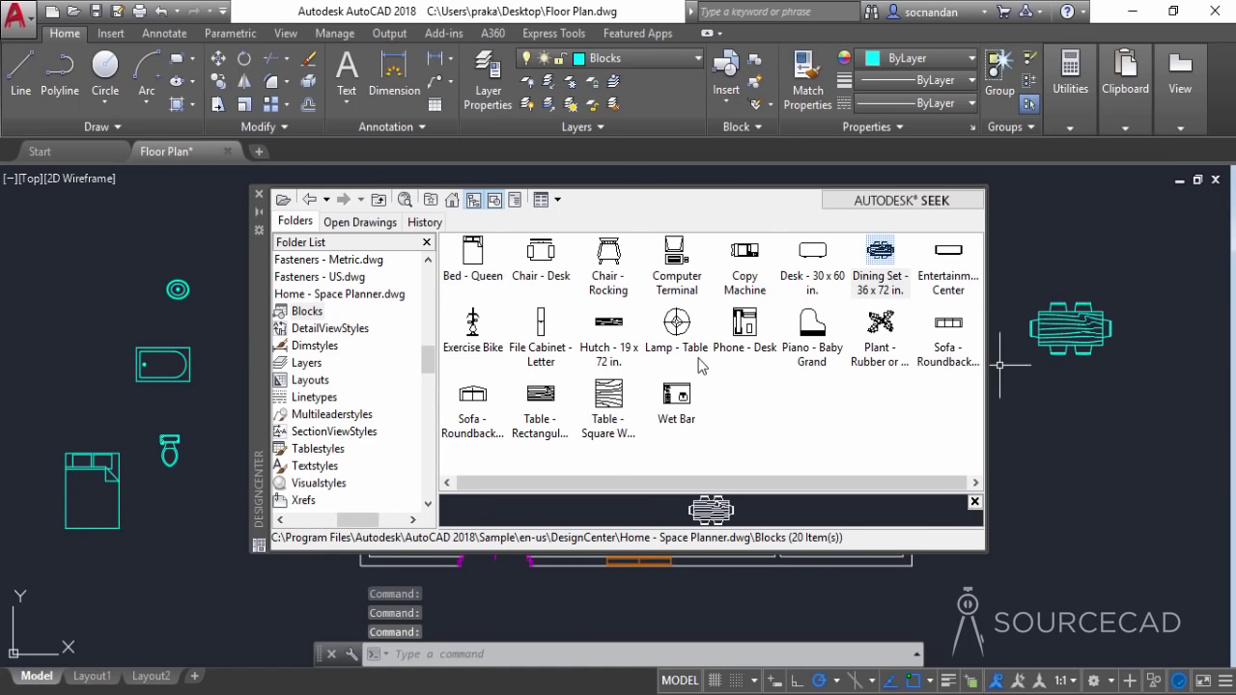
pyautogui.moveTo(679, 335)
pyautogui.mouseDown()
pyautogui.moveTo(1012, 425)
pyautogui.moveTo(1059, 424)
pyautogui.mouseUp()
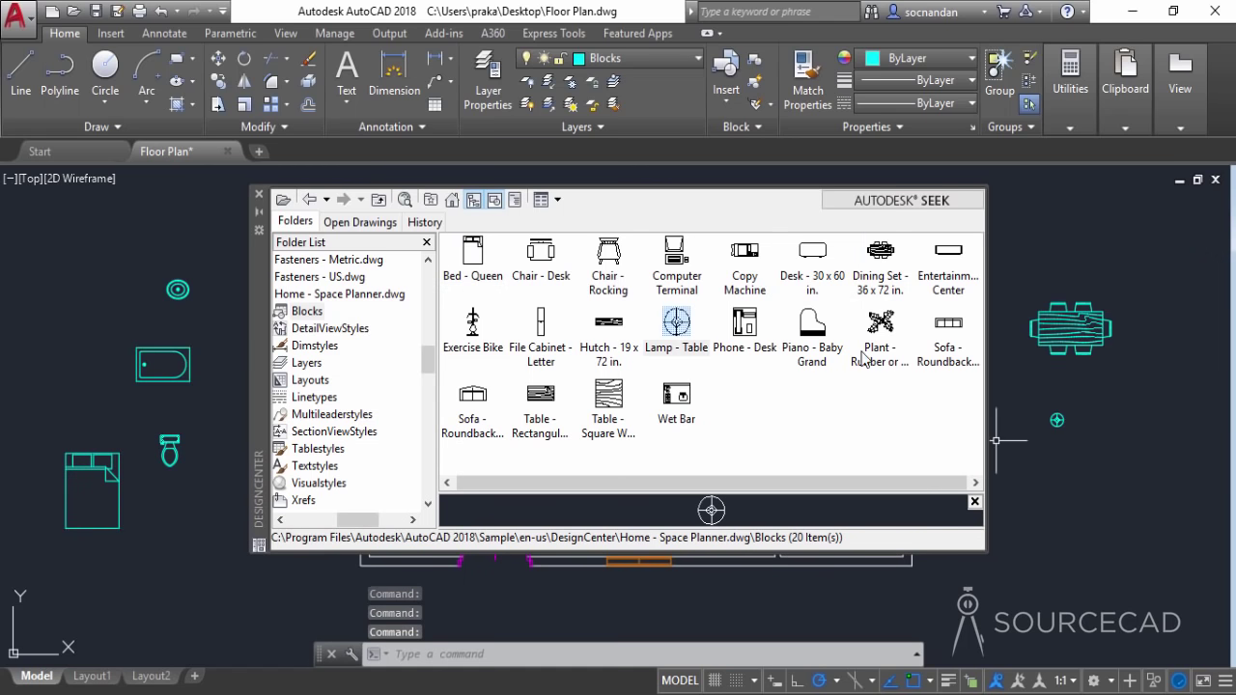
pyautogui.moveTo(879, 323)
pyautogui.mouseDown()
pyautogui.moveTo(1001, 416)
pyautogui.moveTo(1115, 460)
pyautogui.mouseUp()
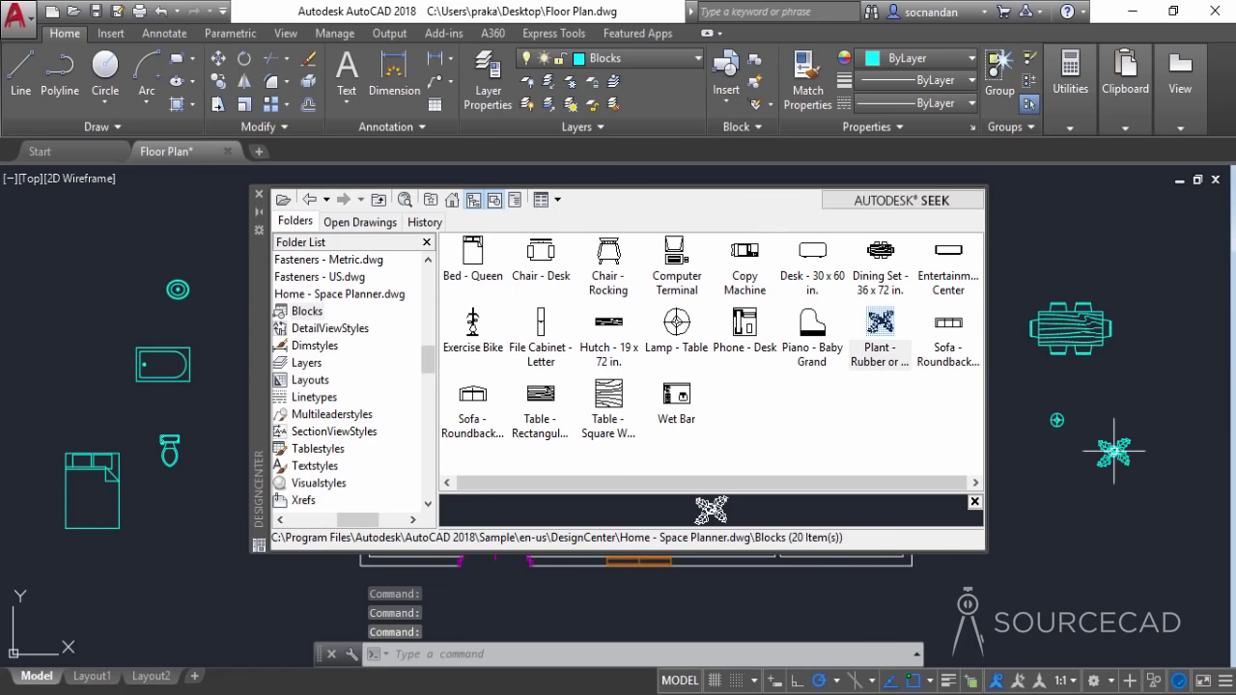
pyautogui.moveTo(950, 333)
pyautogui.mouseDown()
pyautogui.moveTo(1009, 474)
pyautogui.moveTo(1056, 504)
pyautogui.mouseUp()
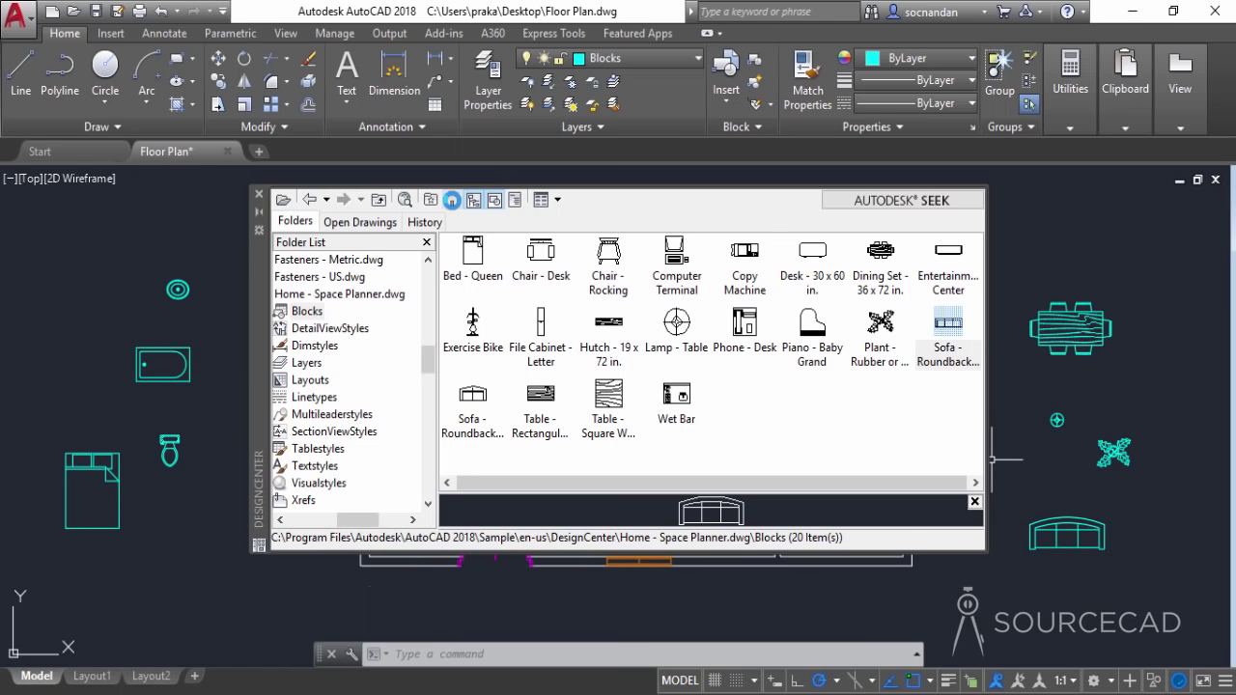
# Browse from DesignCenter's home folder through en-us to the blocks of the Kitchens.dwg sample drawing
pyautogui.click(452, 200)
pyautogui.doubleClick(613, 261)
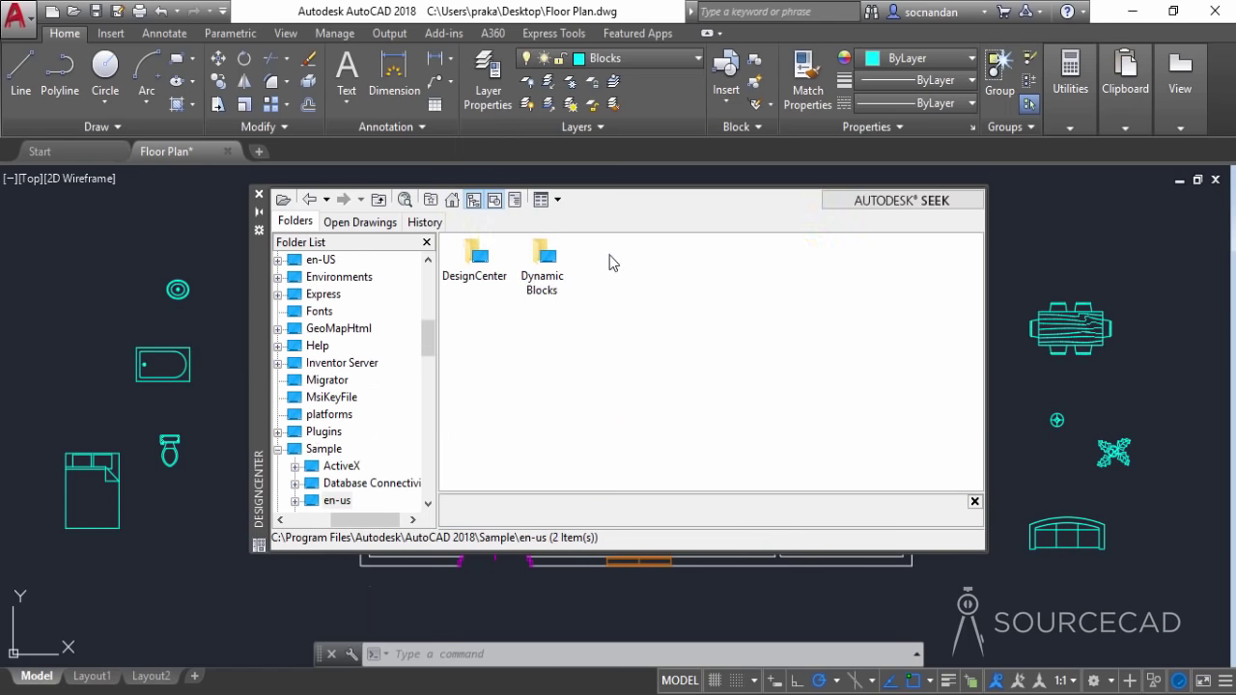
pyautogui.doubleClick(470, 262)
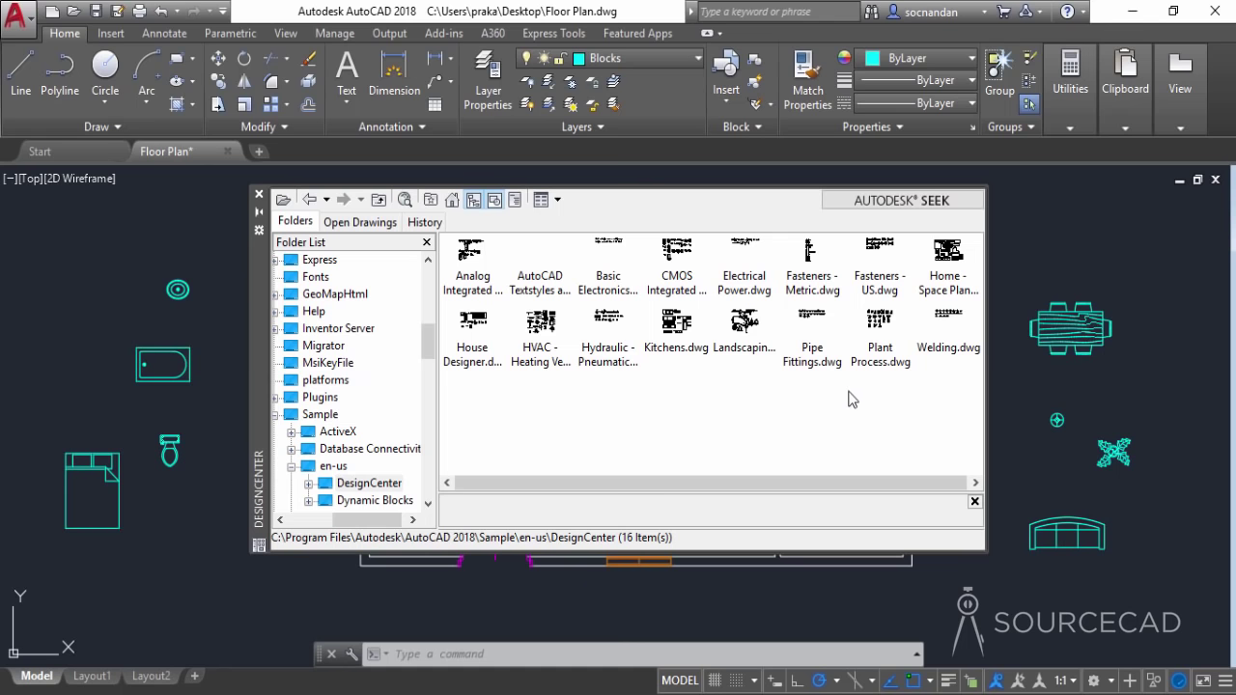
pyautogui.doubleClick(676, 324)
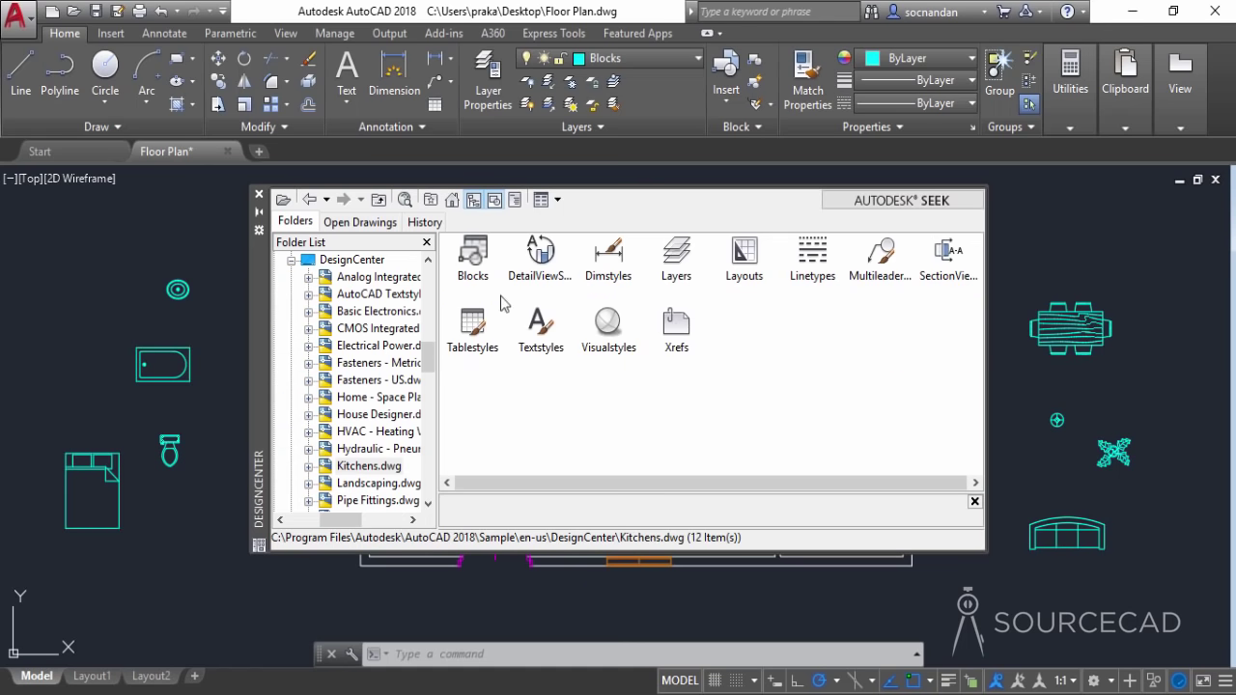
pyautogui.doubleClick(473, 255)
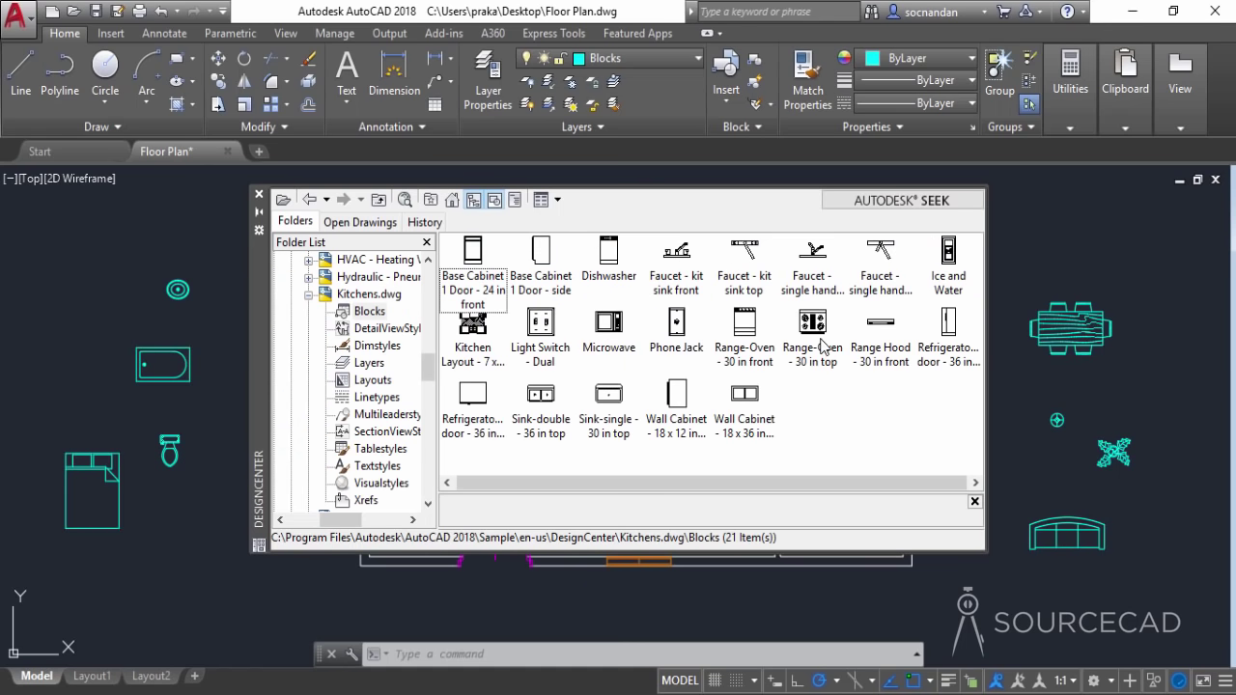
# Insert the Range-Oven - 30 in top, 36 in refrigerator and Sink-double - 36 in top blocks near the sofa, and close DesignCenter
pyautogui.moveTo(813, 328)
pyautogui.mouseDown()
pyautogui.moveTo(1101, 478)
pyautogui.moveTo(1149, 519)
pyautogui.mouseUp()
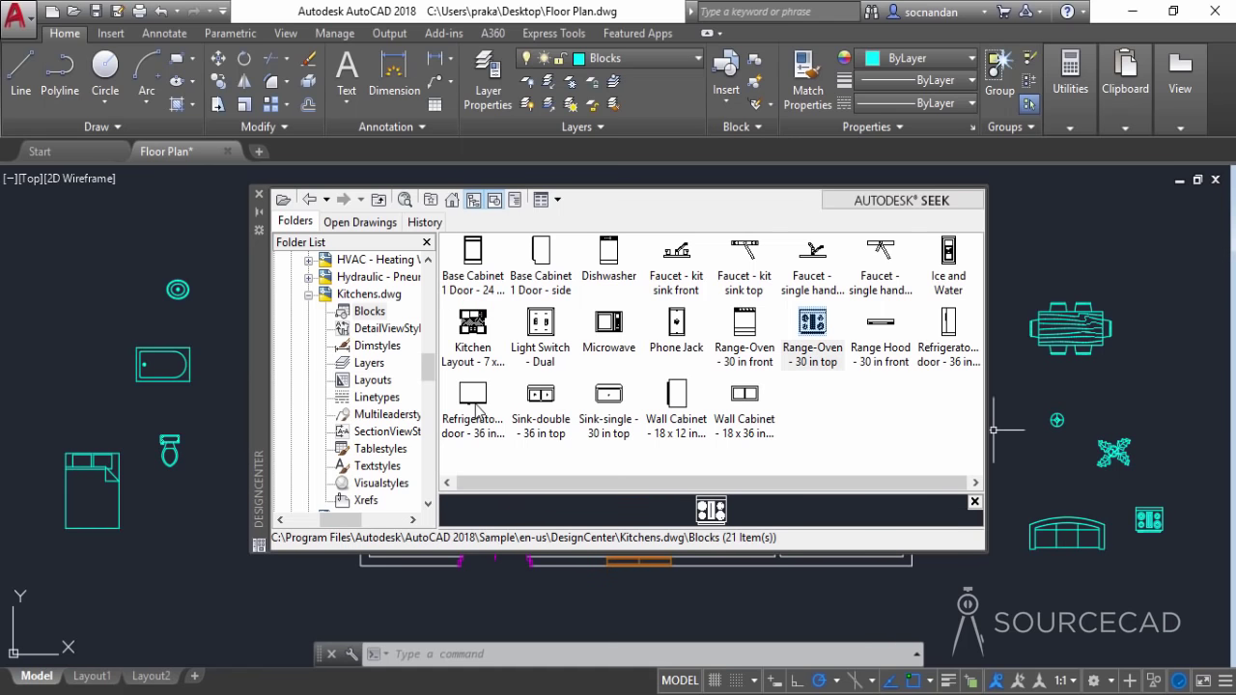
pyautogui.moveTo(476, 408); pyautogui.dragTo(689, 479)
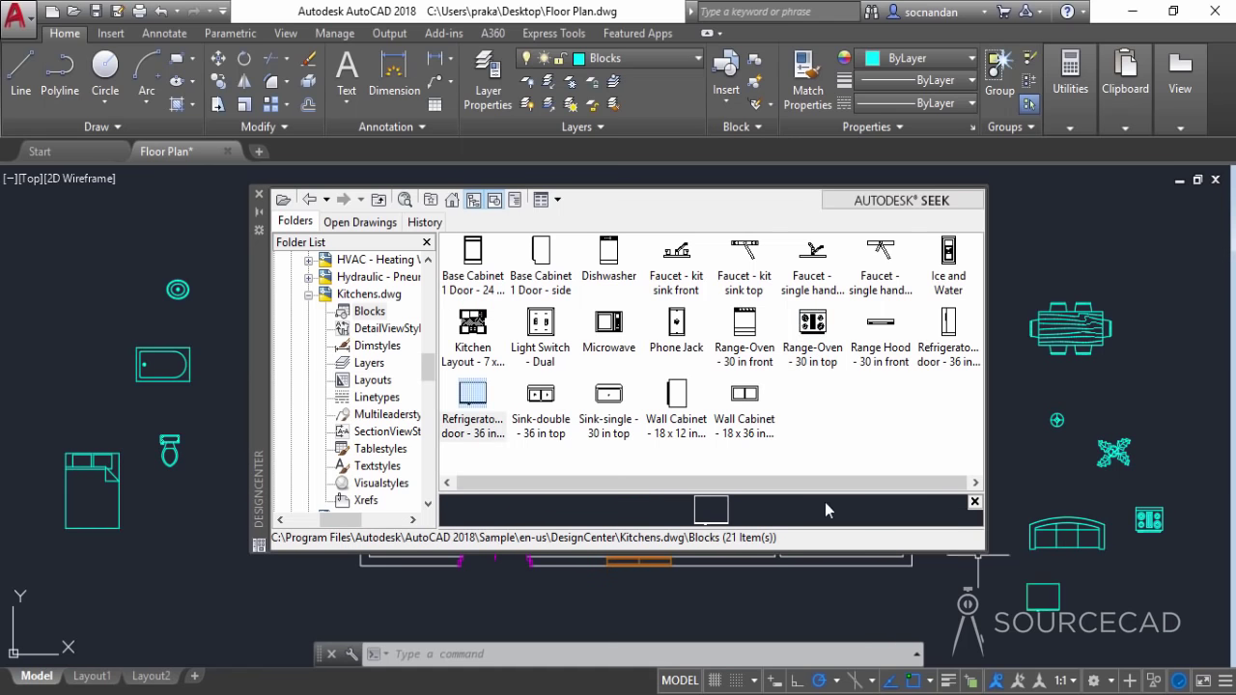
pyautogui.moveTo(537, 408); pyautogui.dragTo(693, 505)
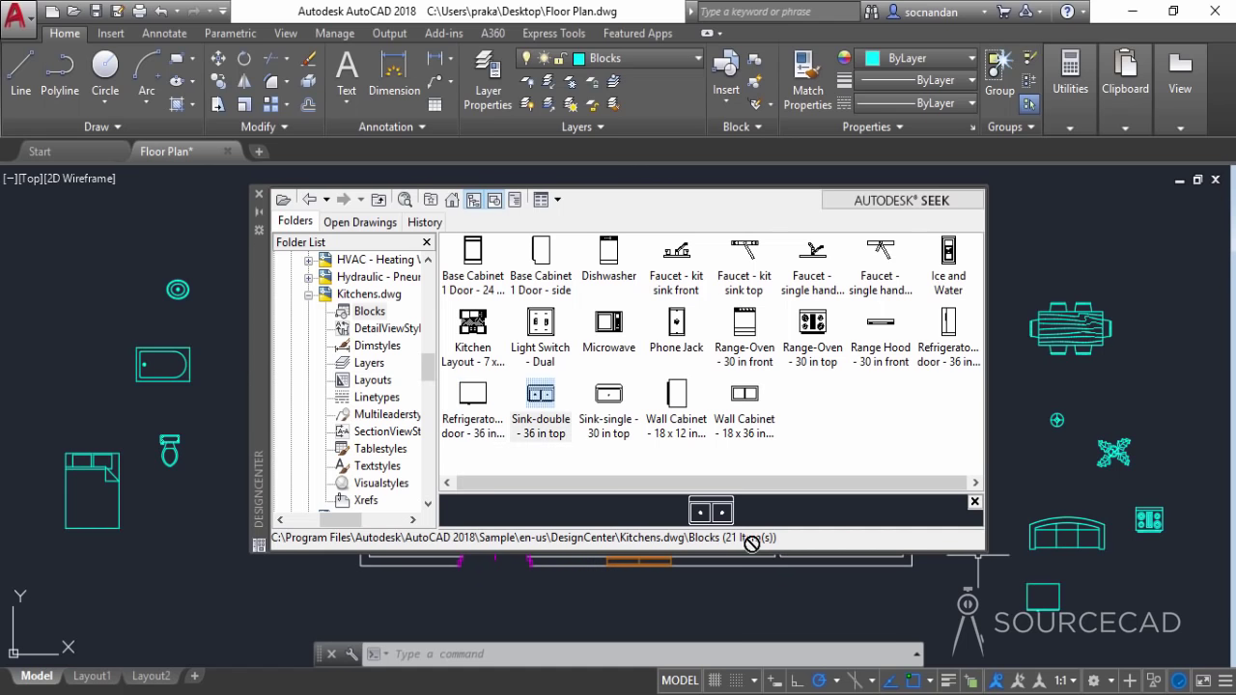
pyautogui.moveTo(918, 609); pyautogui.dragTo(959, 603)
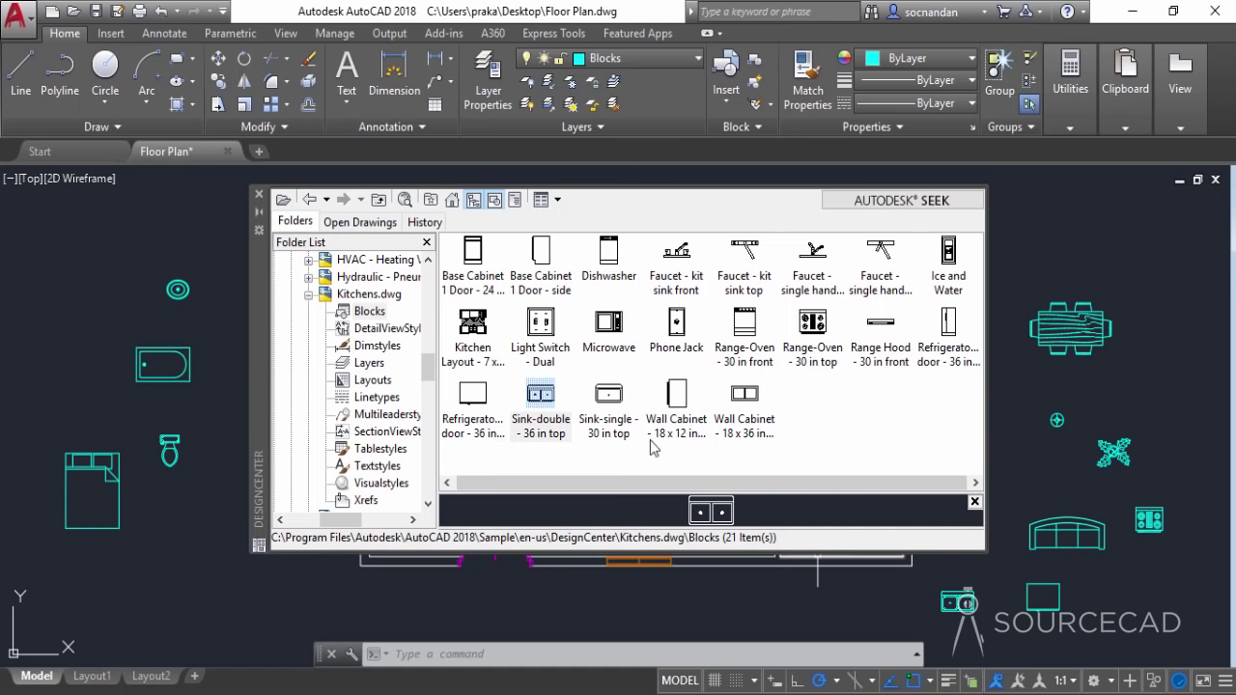
pyautogui.click(259, 196)
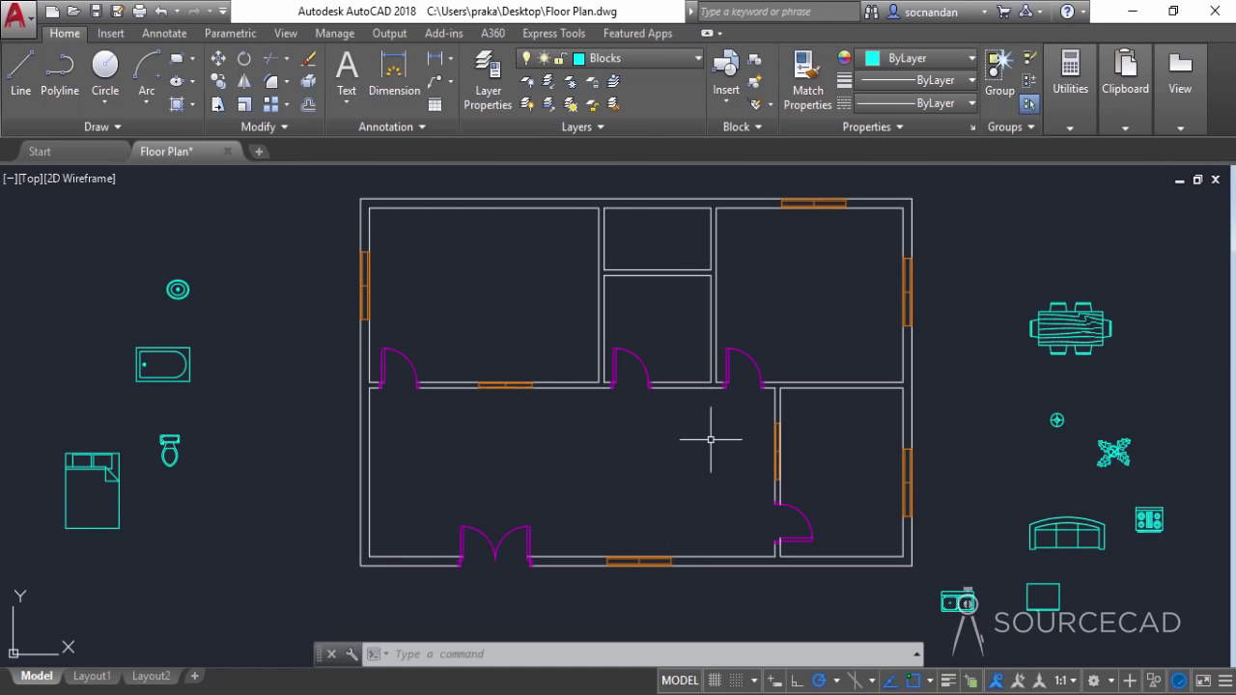
# Copy the queen bed into the upper-left room of the floor plan
pyautogui.click(81, 471)
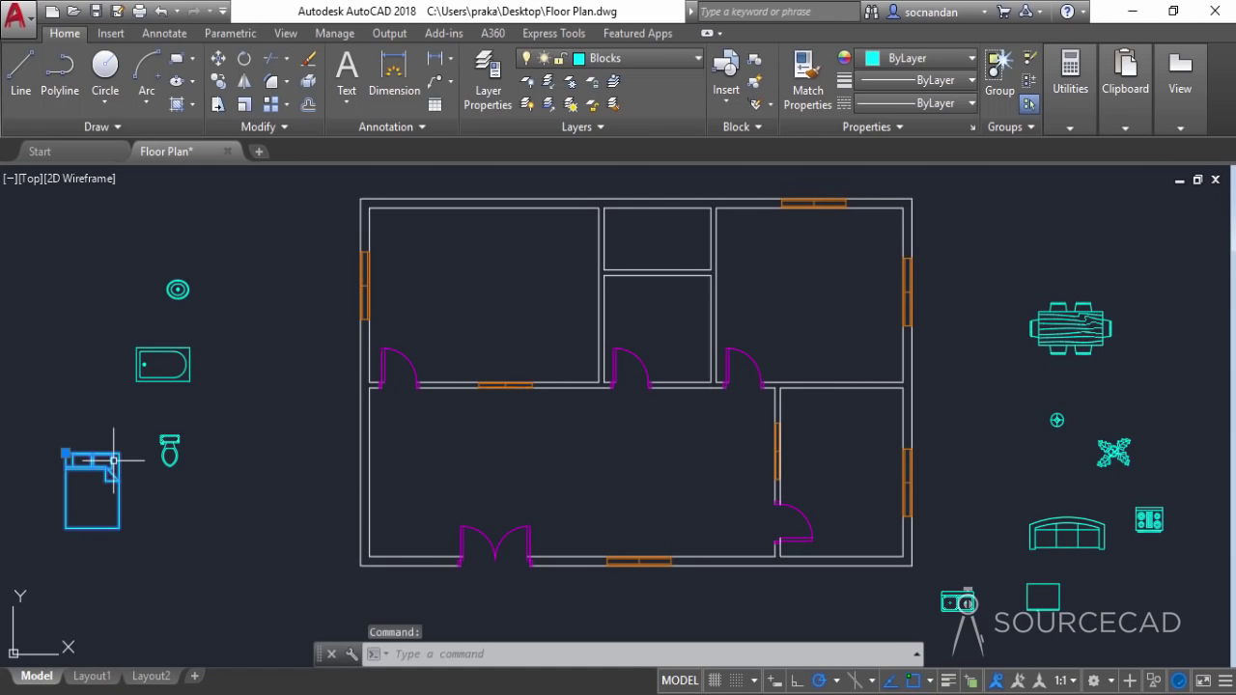
pyautogui.click(218, 82)
pyautogui.click(66, 429)
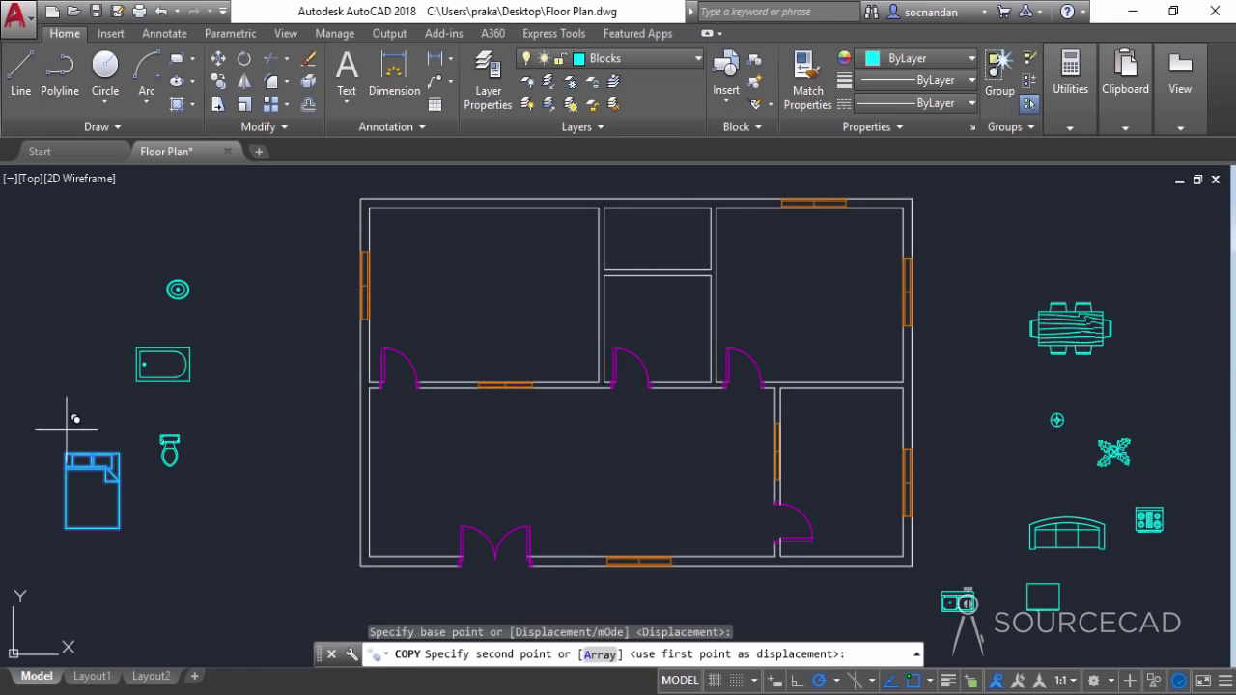
pyautogui.click(522, 238)
pyautogui.rightClick(522, 247)
pyautogui.click(561, 255)
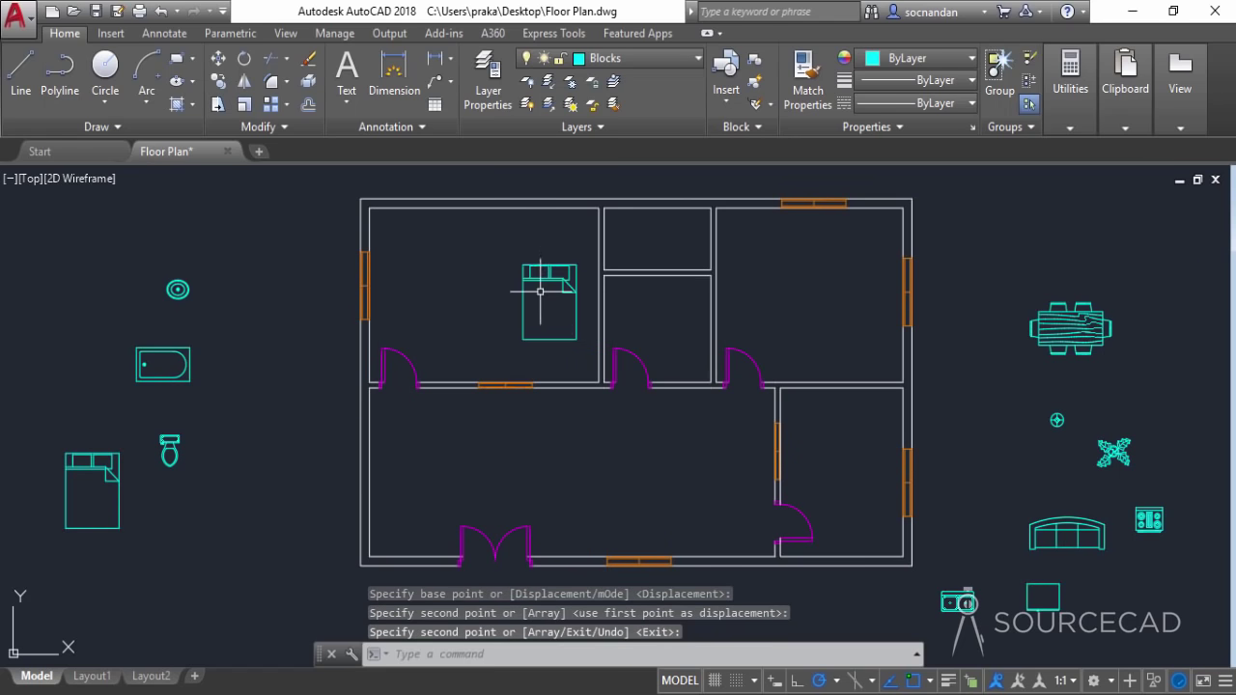
# Rotate the copied bed about the middle of its head edge so the pillows point toward the room's right wall
pyautogui.click(243, 59)
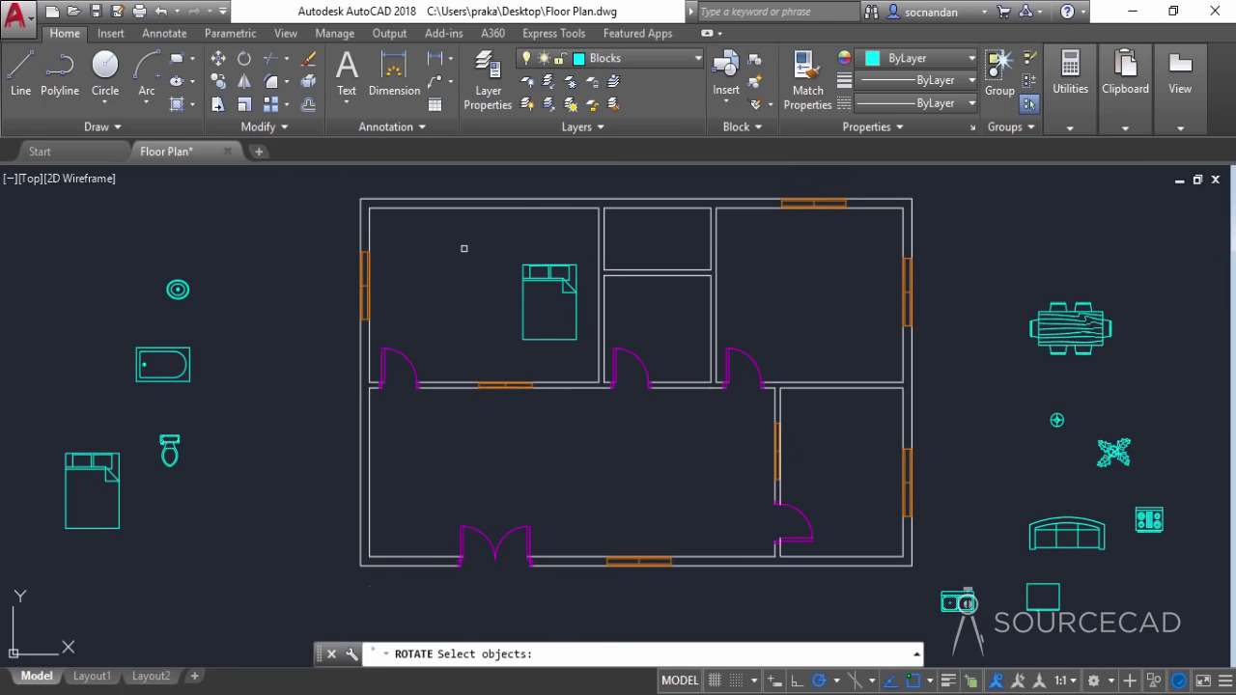
pyautogui.click(521, 278)
pyautogui.press('Return')
pyautogui.click(549, 262)
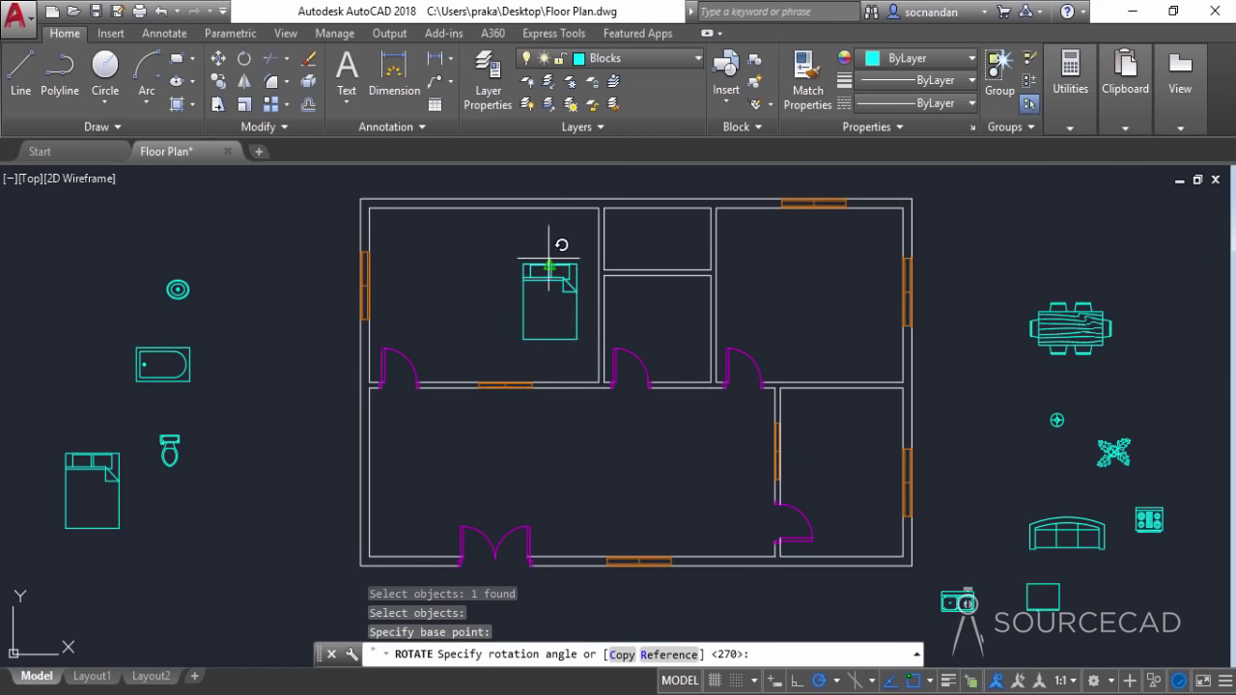
pyautogui.click(549, 352)
# Move the rotated bed horizontally until its head sits against the right wall of the upper-left room
pyautogui.click(565, 331)
pyautogui.click(446, 209)
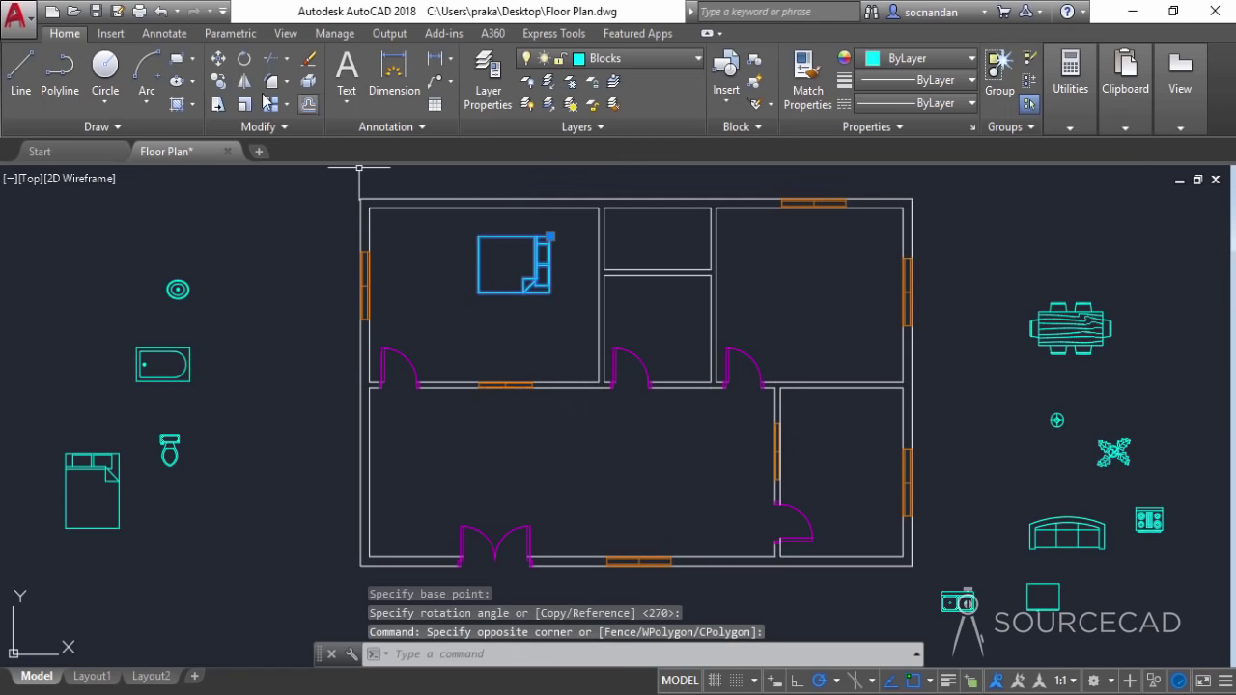
pyautogui.click(219, 58)
pyautogui.click(534, 316)
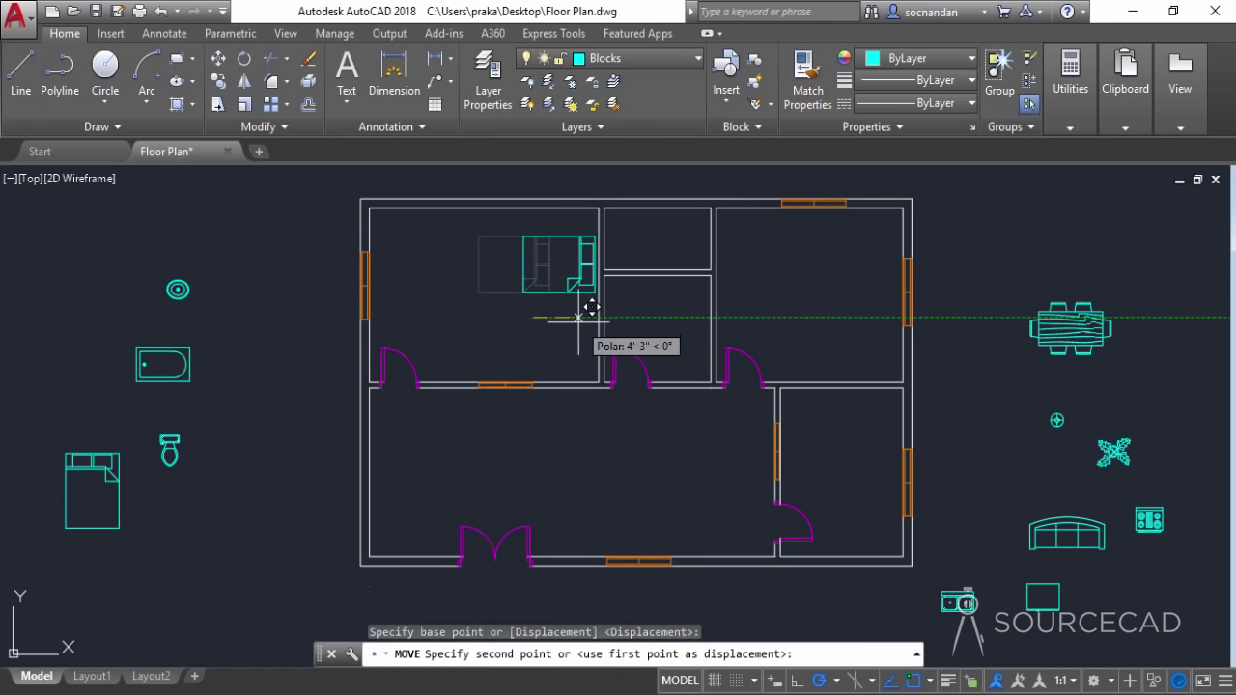
pyautogui.scroll(2, 579, 316)
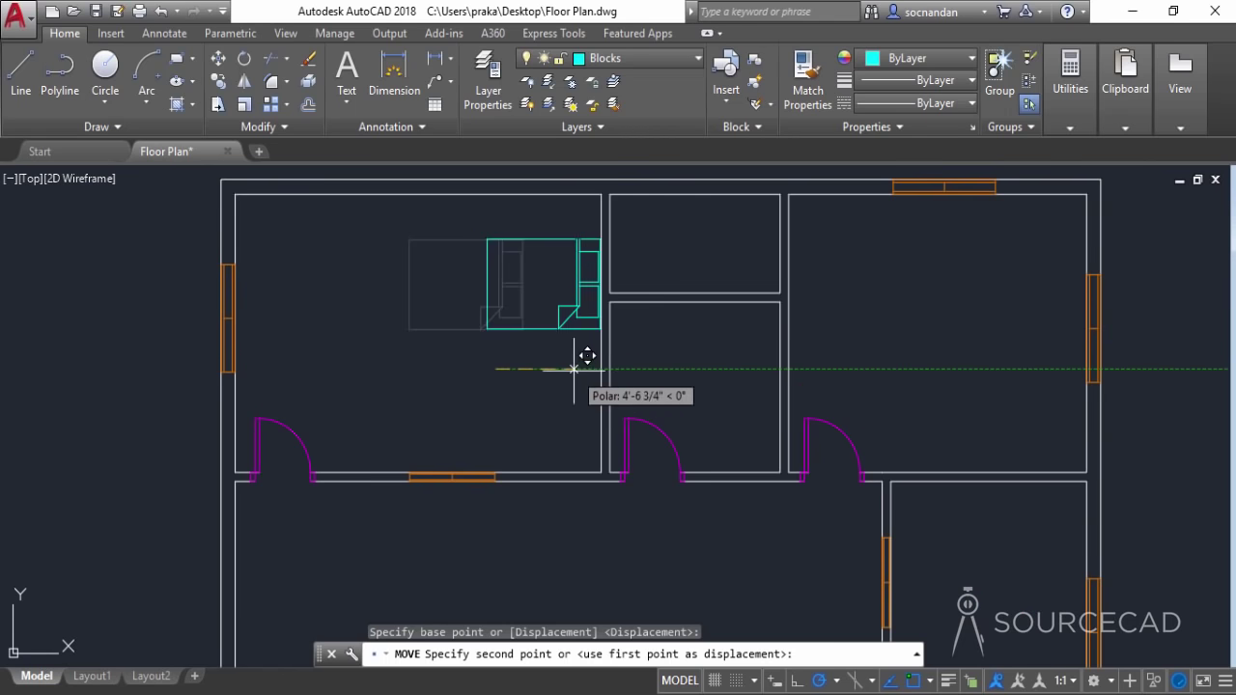
pyautogui.click(571, 370)
pyautogui.scroll(-2, 555, 399)
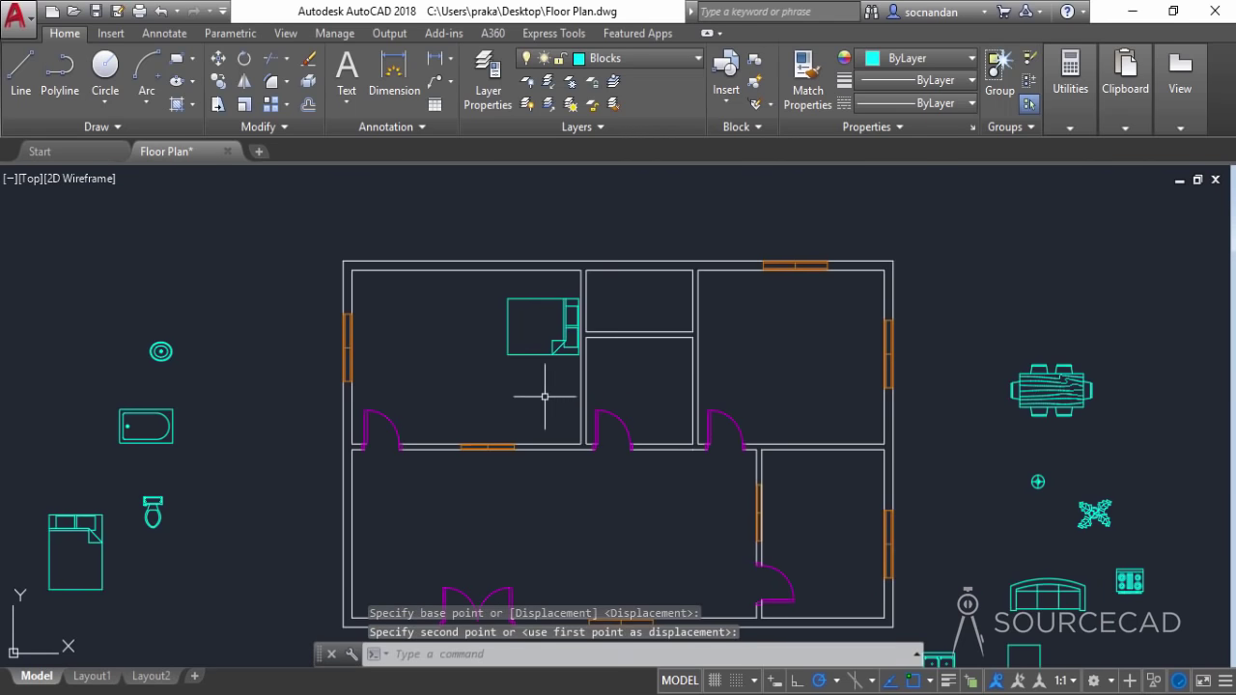
pyautogui.moveTo(521, 411); pyautogui.dragTo(548, 432, button='middle')
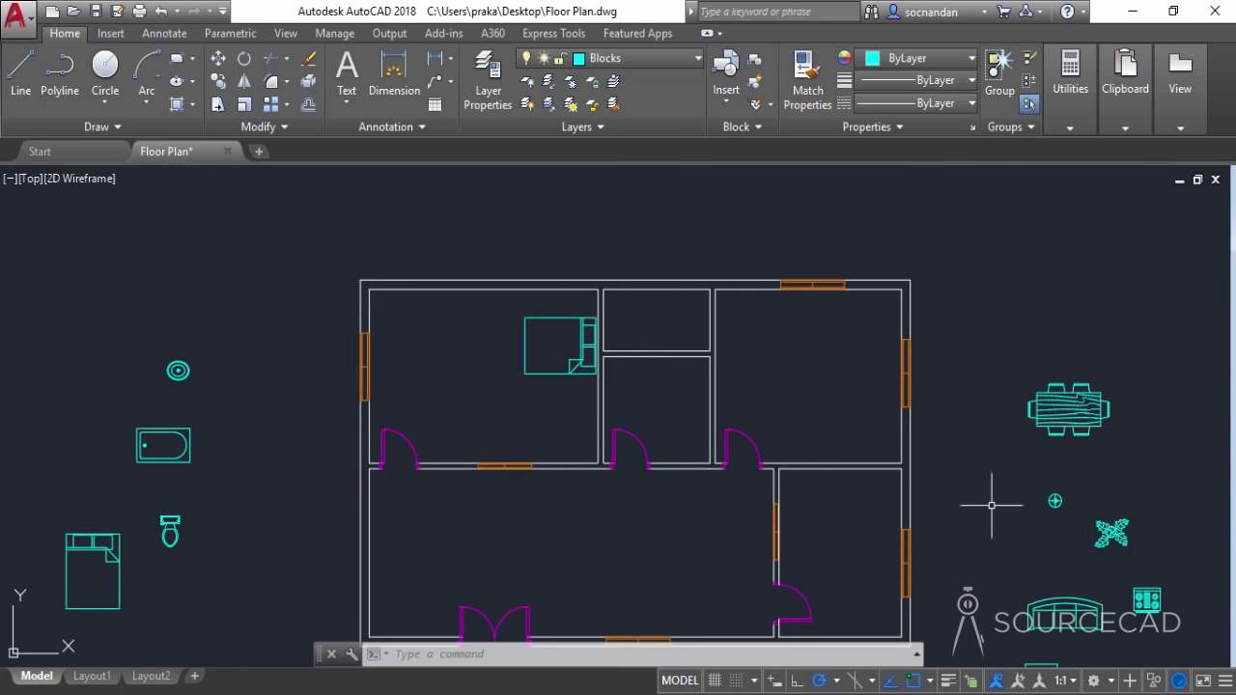
# Copy the table lamp into the upper-left room, just above the head end of the bed
pyautogui.press('Escape')
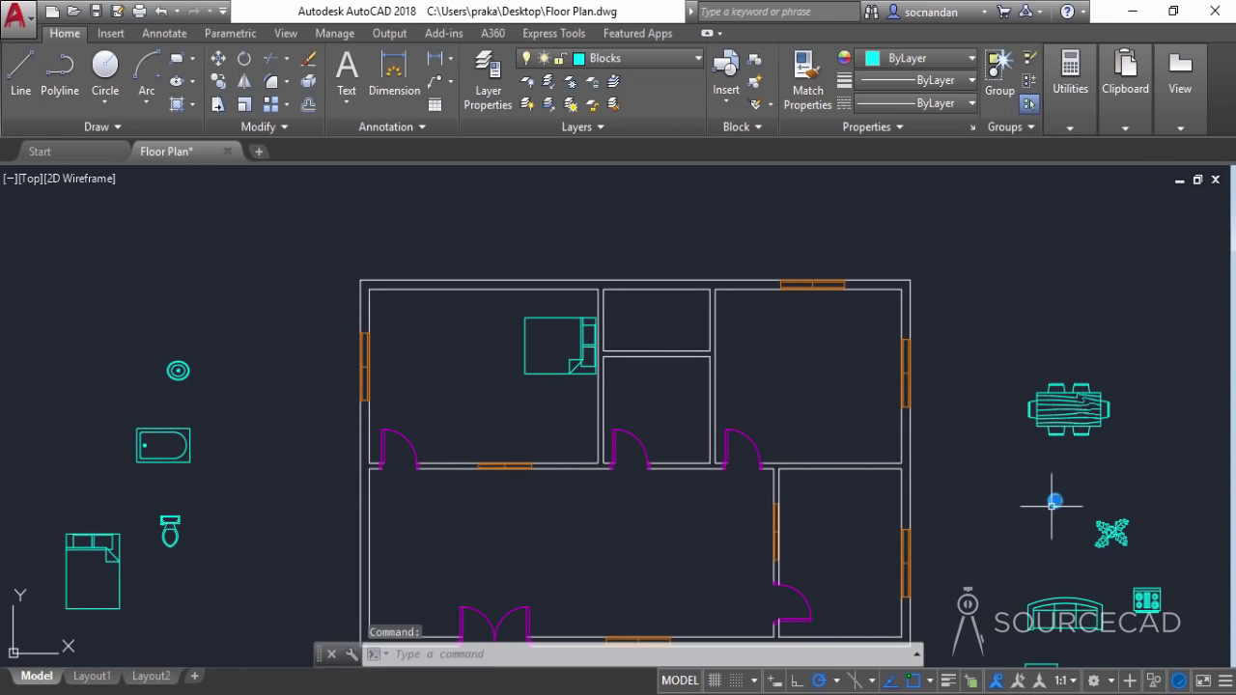
pyautogui.click(220, 81)
pyautogui.click(1055, 502)
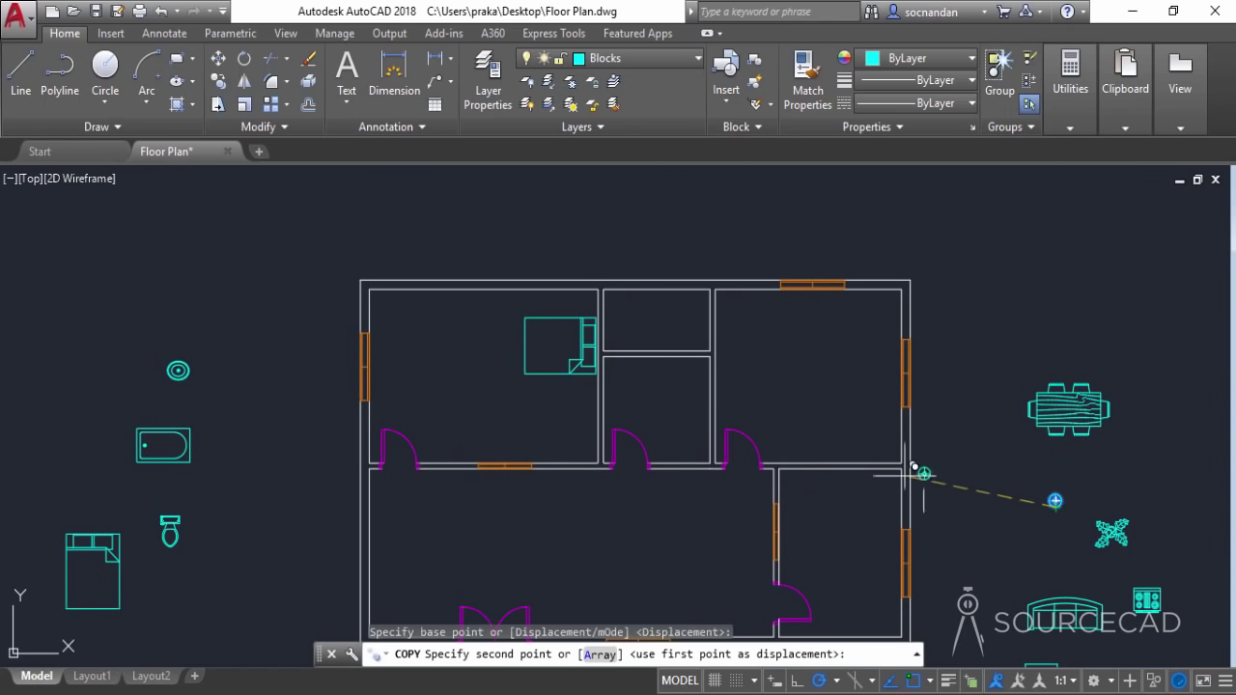
pyautogui.scroll(4, 589, 299)
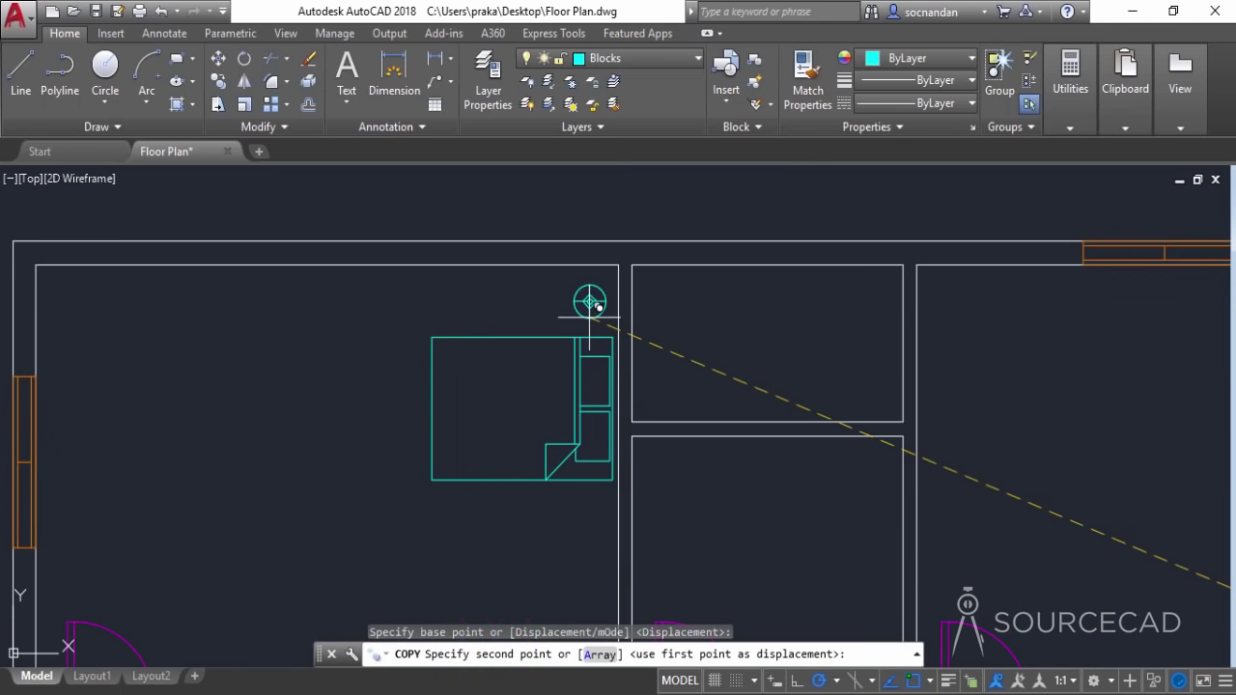
pyautogui.click(589, 315)
pyautogui.rightClick(514, 307)
pyautogui.click(546, 323)
pyautogui.scroll(-3, 560, 510)
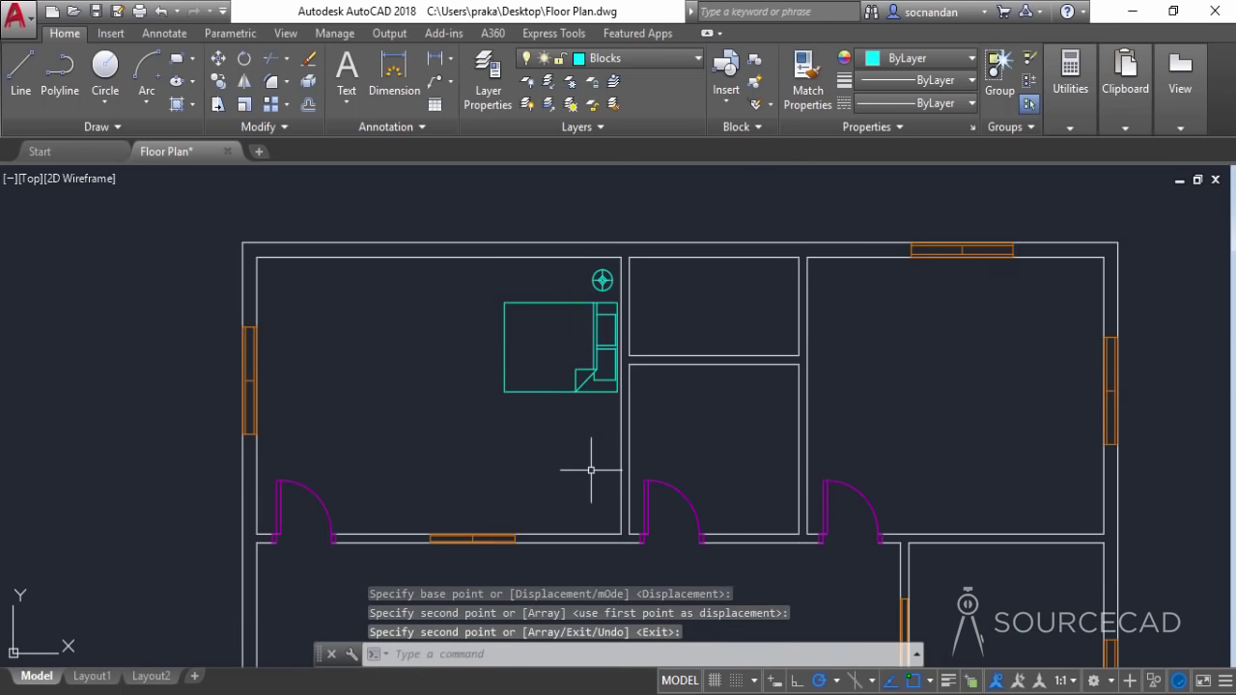
# Draw a small upright rectangle as a side table just below the head end of the bed
pyautogui.click(177, 58)
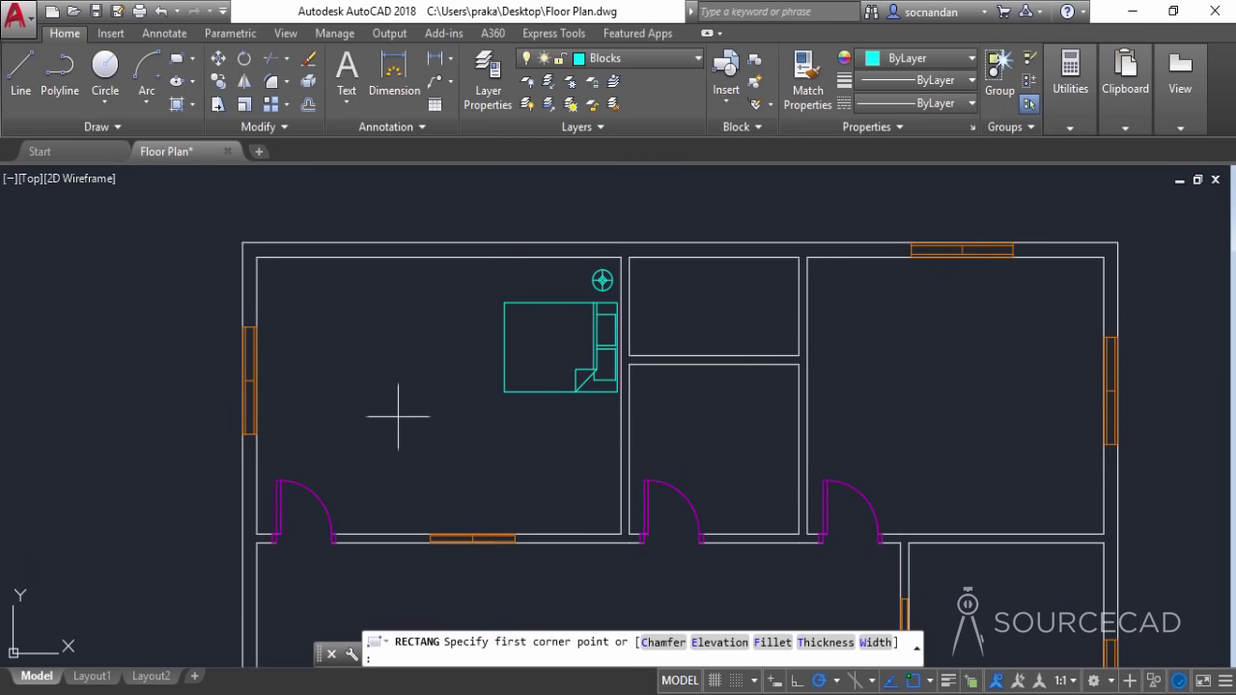
pyautogui.click(583, 409)
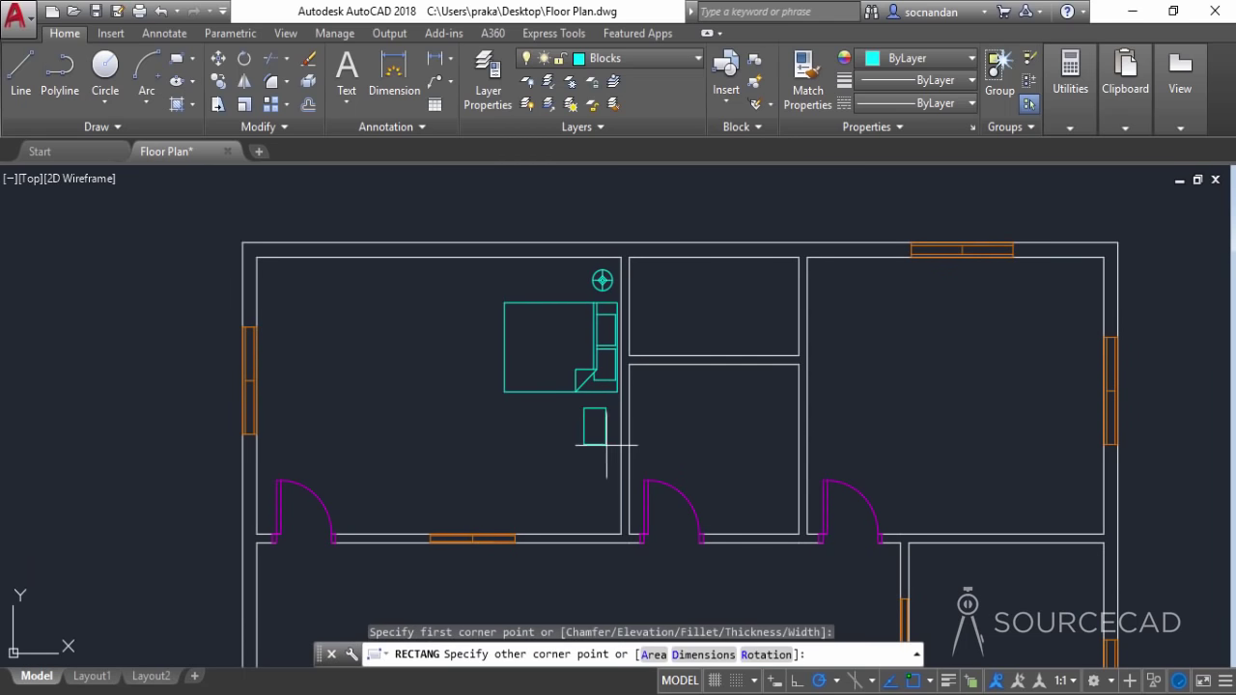
pyautogui.scroll(2, 612, 458)
pyautogui.scroll(-4, 540, 495)
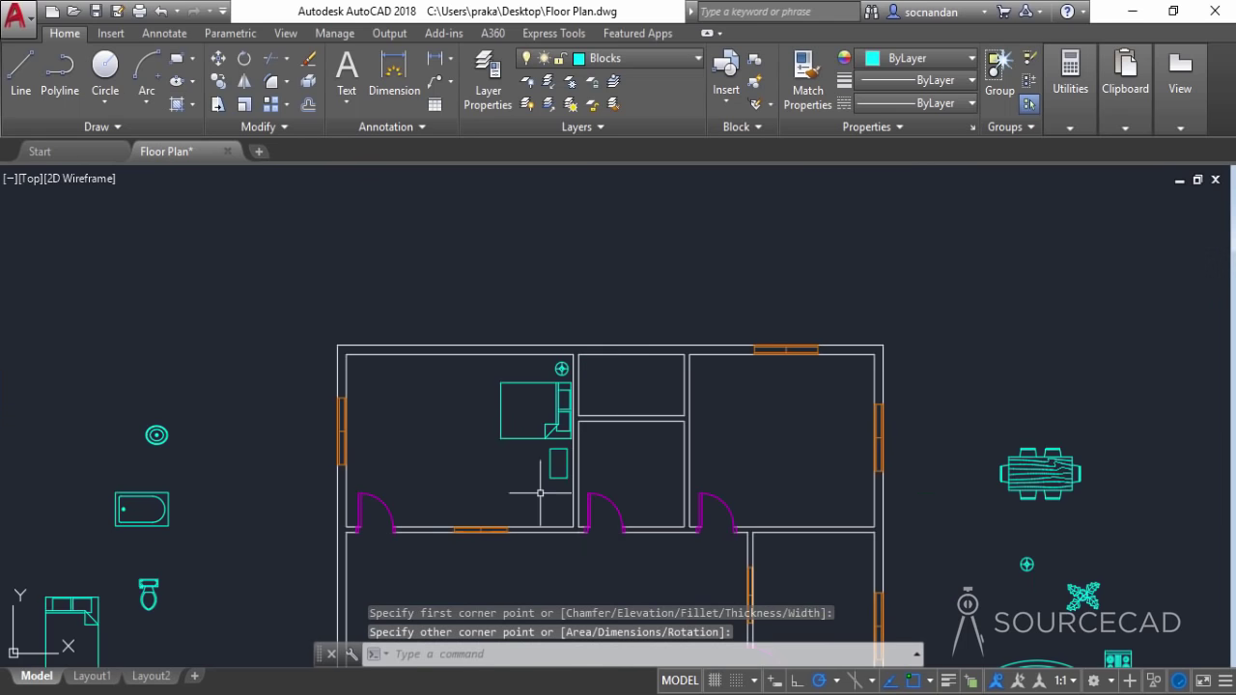
# Copy the bed, lamp and side table from the upper-left room to the matching place against the upper-right room's right wall
pyautogui.moveTo(641, 483)
pyautogui.mouseDown(button='middle')
pyautogui.moveTo(589, 403)
pyautogui.moveTo(518, 419)
pyautogui.moveTo(510, 381)
pyautogui.mouseUp(button='middle')
pyautogui.scroll(-2, 593, 400)
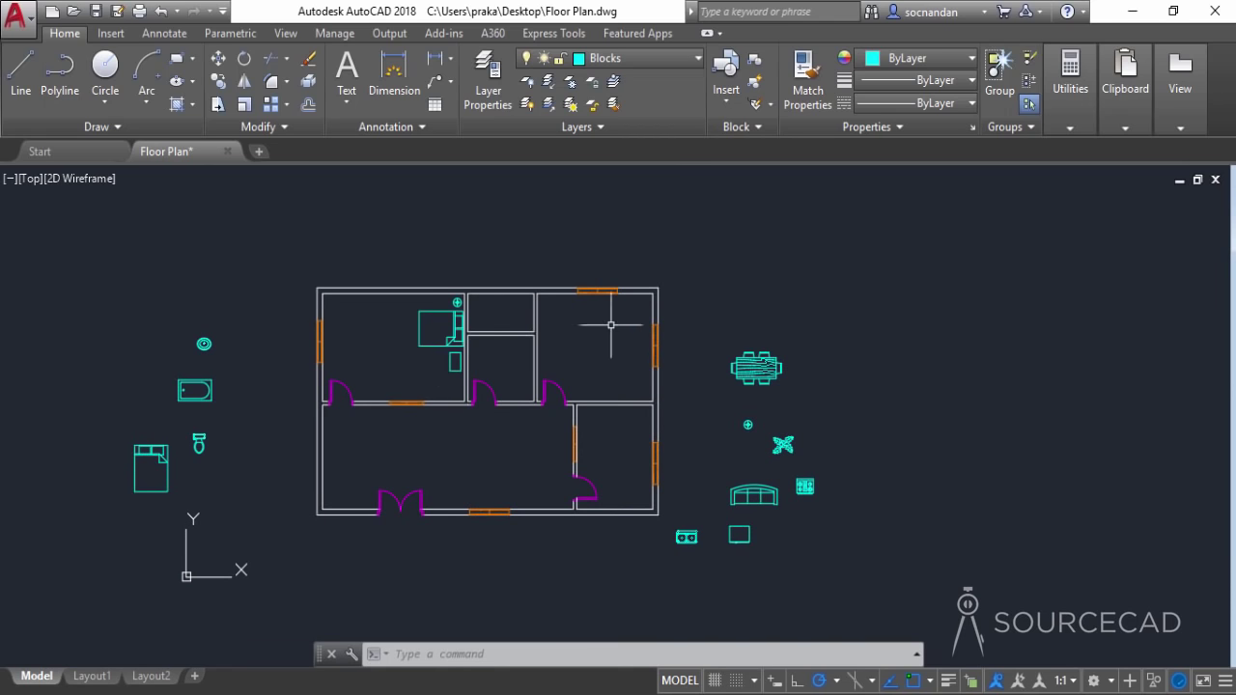
pyautogui.click(449, 381)
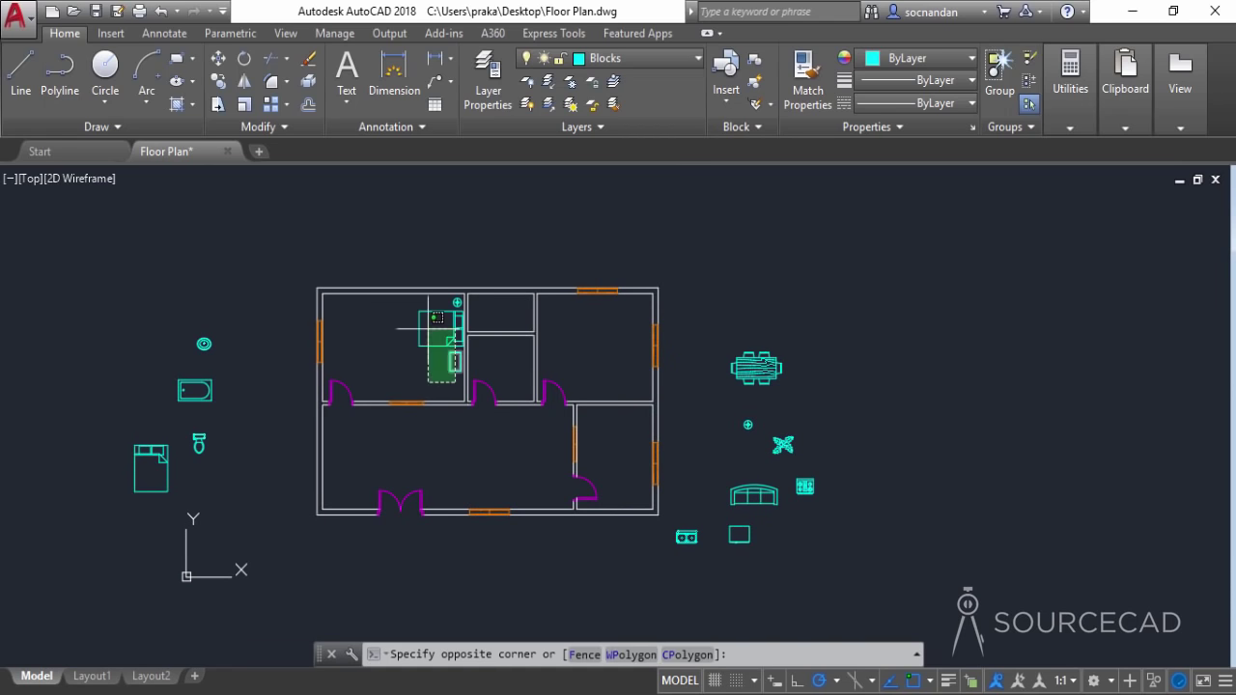
pyautogui.click(415, 275)
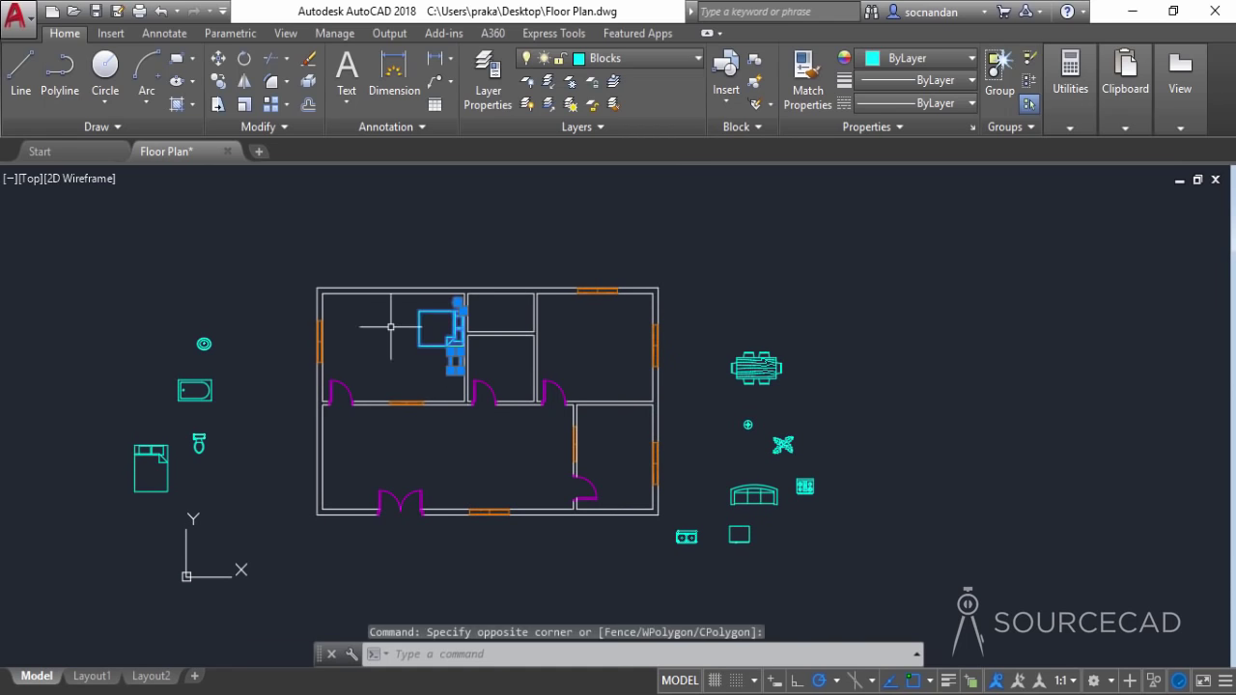
pyautogui.click(218, 81)
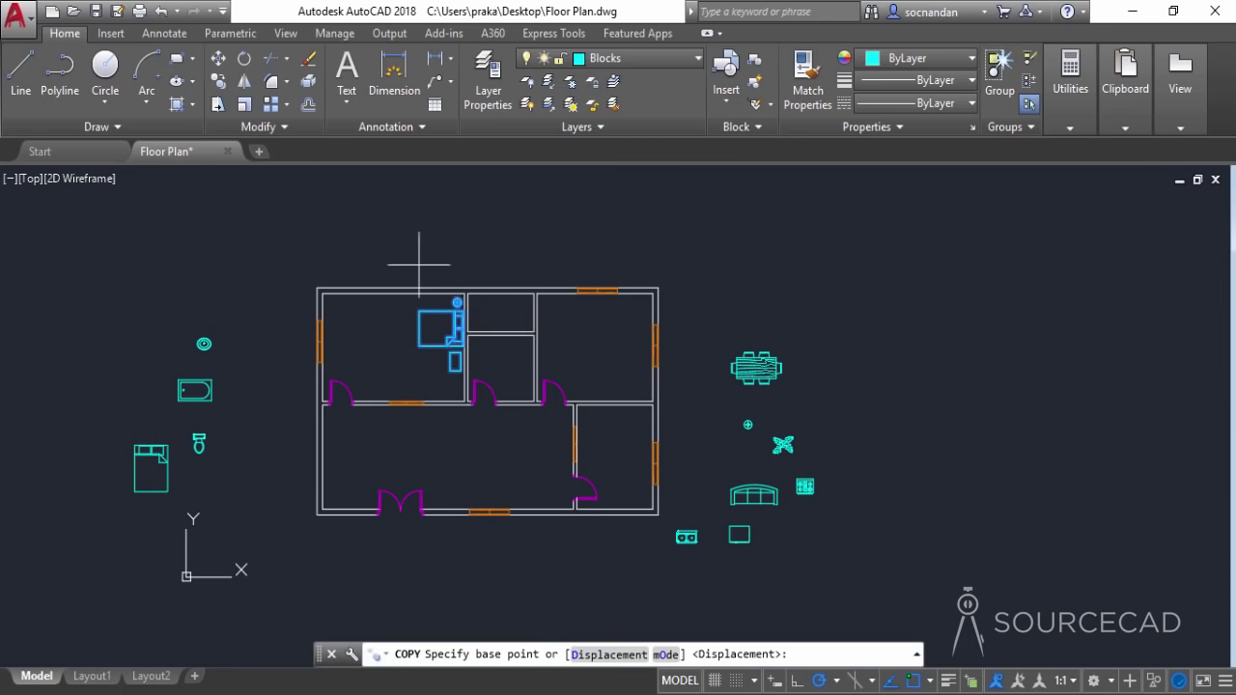
pyautogui.click(493, 313)
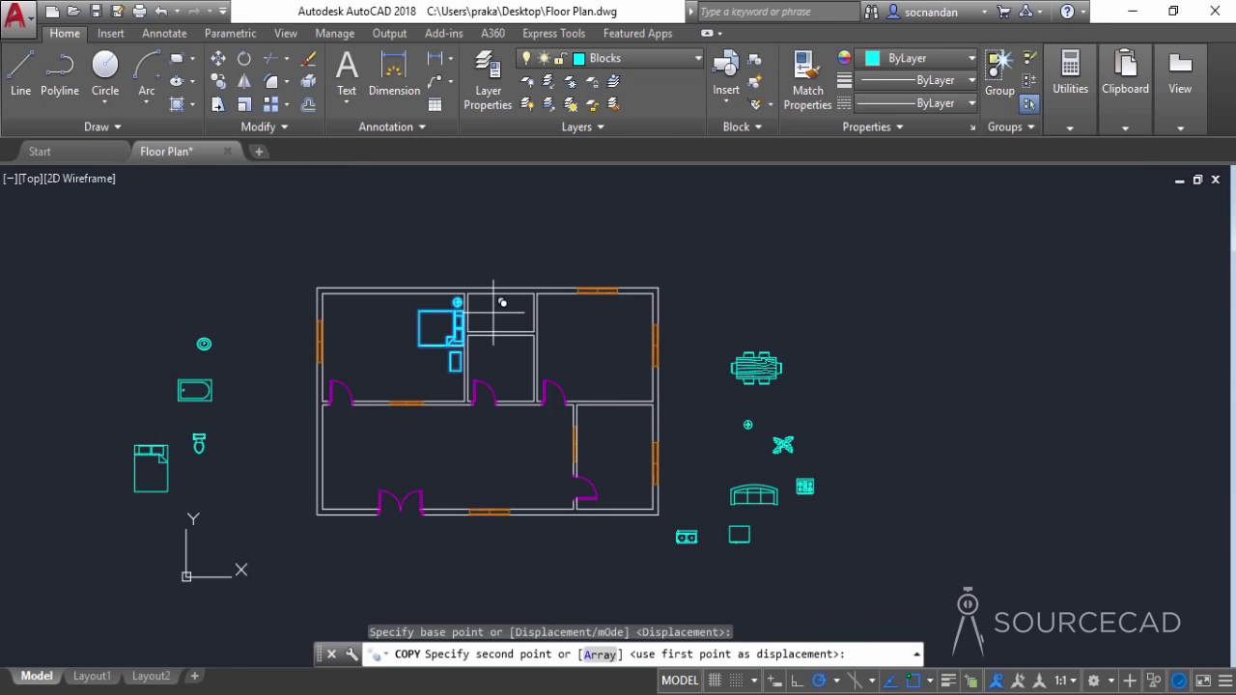
pyautogui.click(682, 310)
pyautogui.rightClick(681, 315)
pyautogui.click(692, 319)
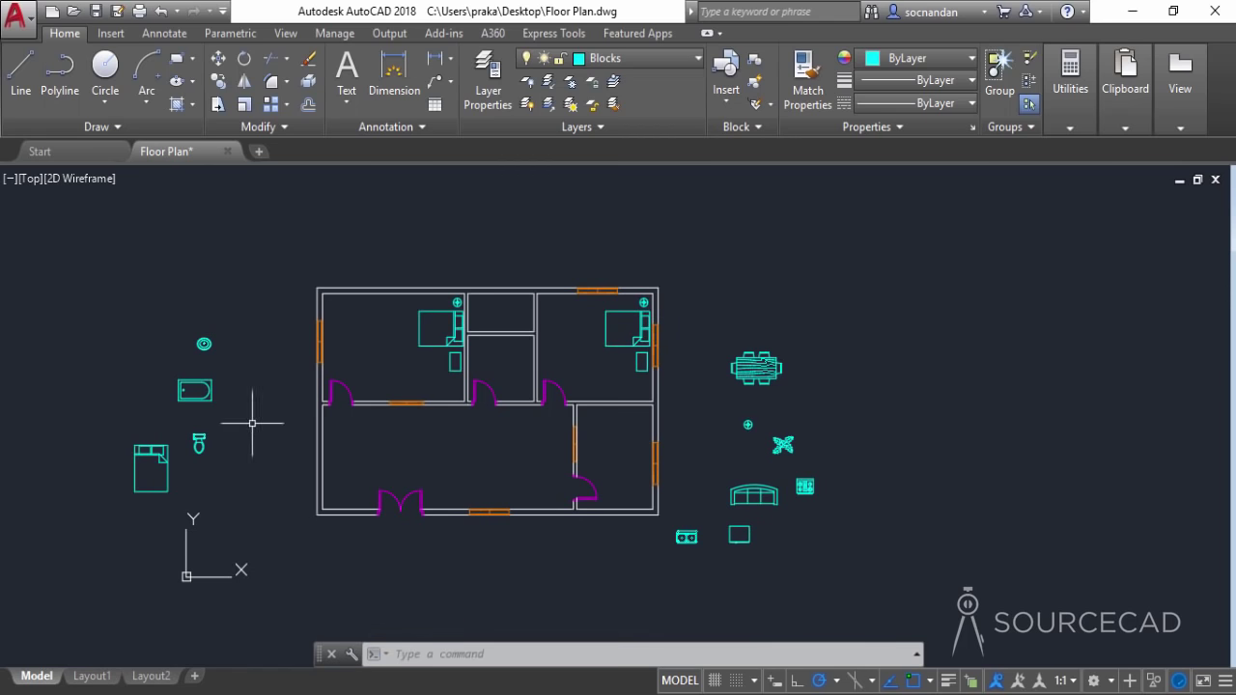
# Move the toilet from beside the floor plan into the bathroom, near its upper-right corner
pyautogui.click(201, 440)
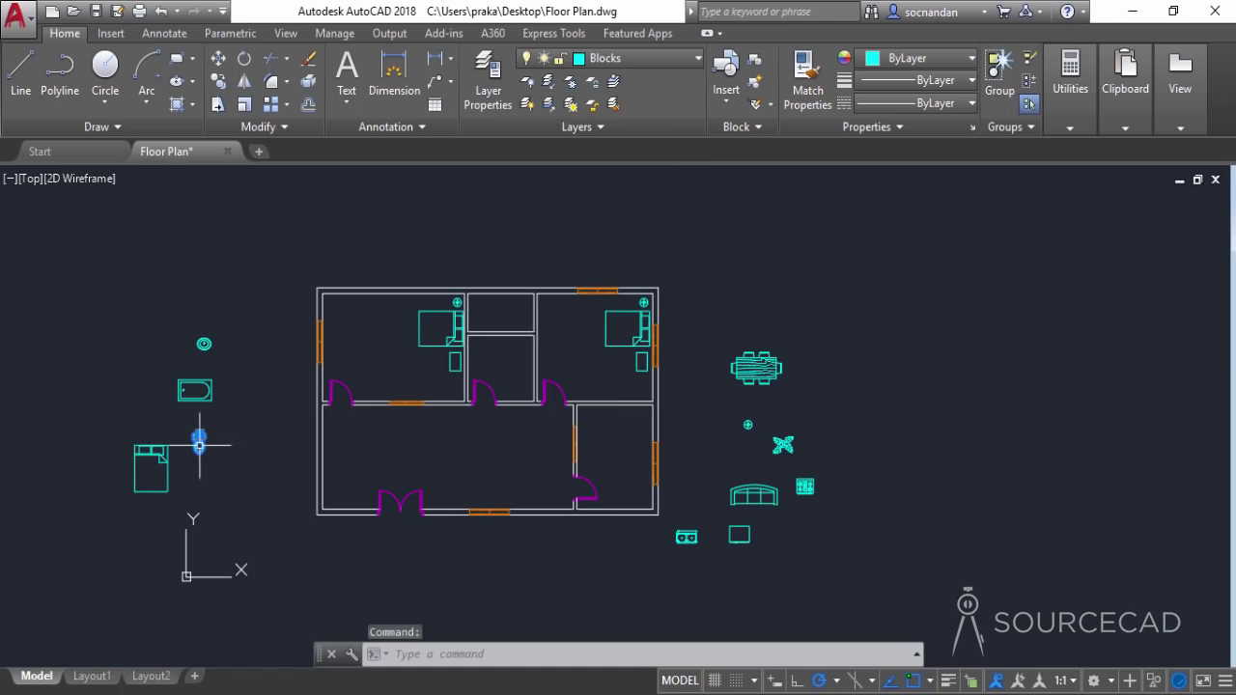
pyautogui.click(218, 60)
pyautogui.click(193, 426)
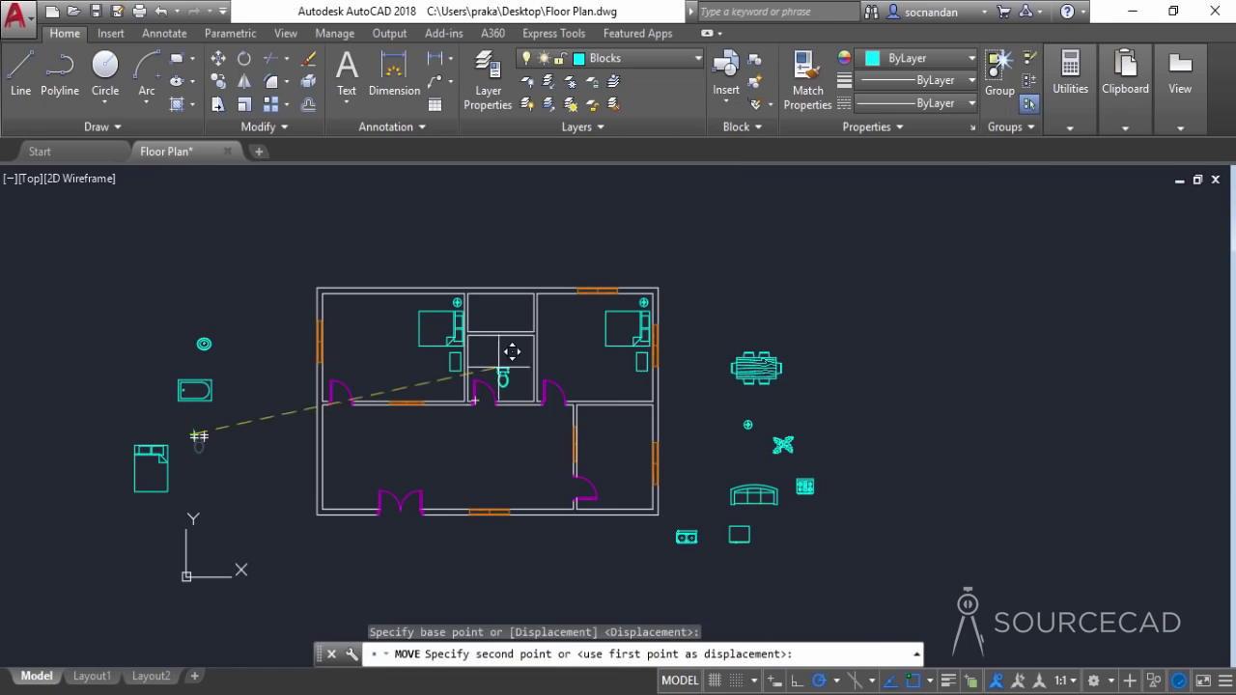
pyautogui.scroll(2, 509, 349)
pyautogui.scroll(2, 509, 349)
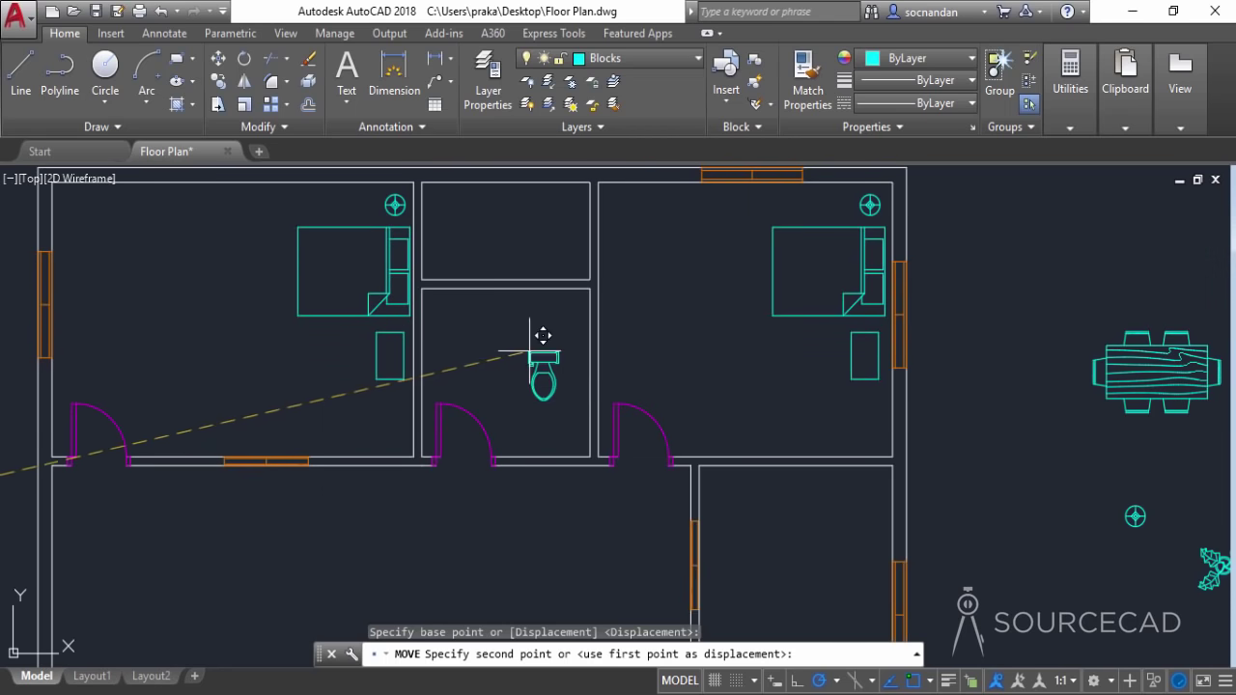
pyautogui.click(563, 304)
# Rotate the toilet 270° about the middle of its tank's back edge so the tank faces the bathroom's right wall
pyautogui.click(534, 356)
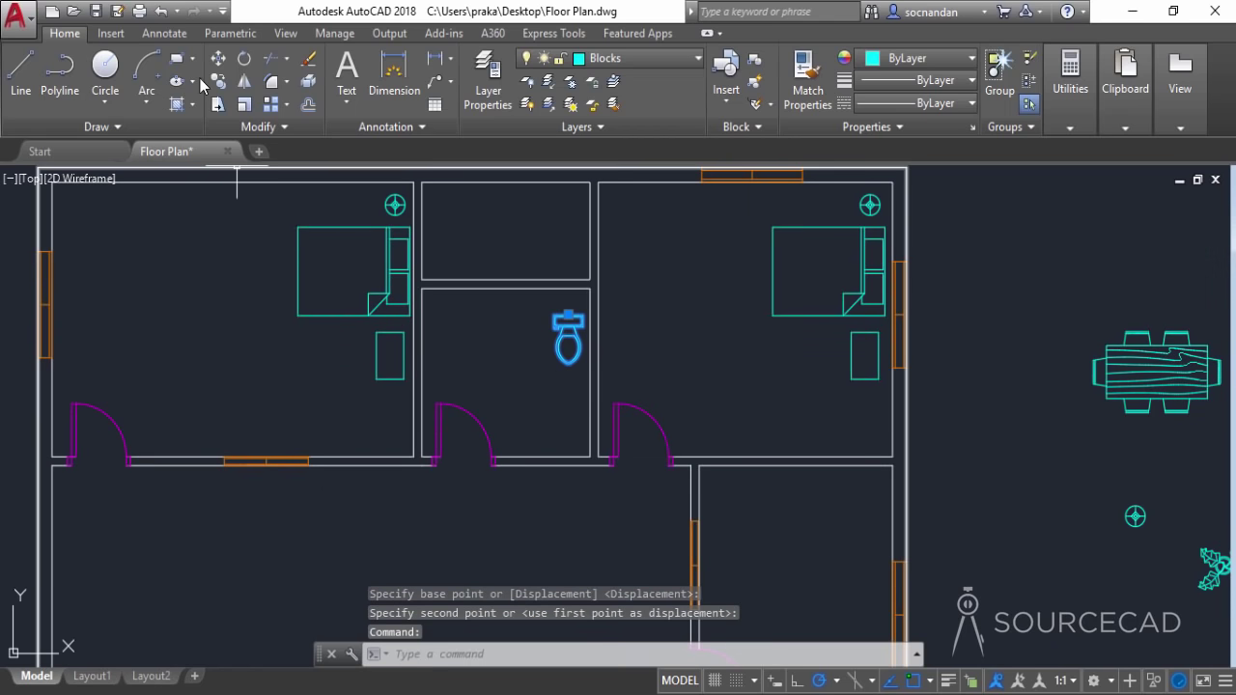
pyautogui.click(244, 59)
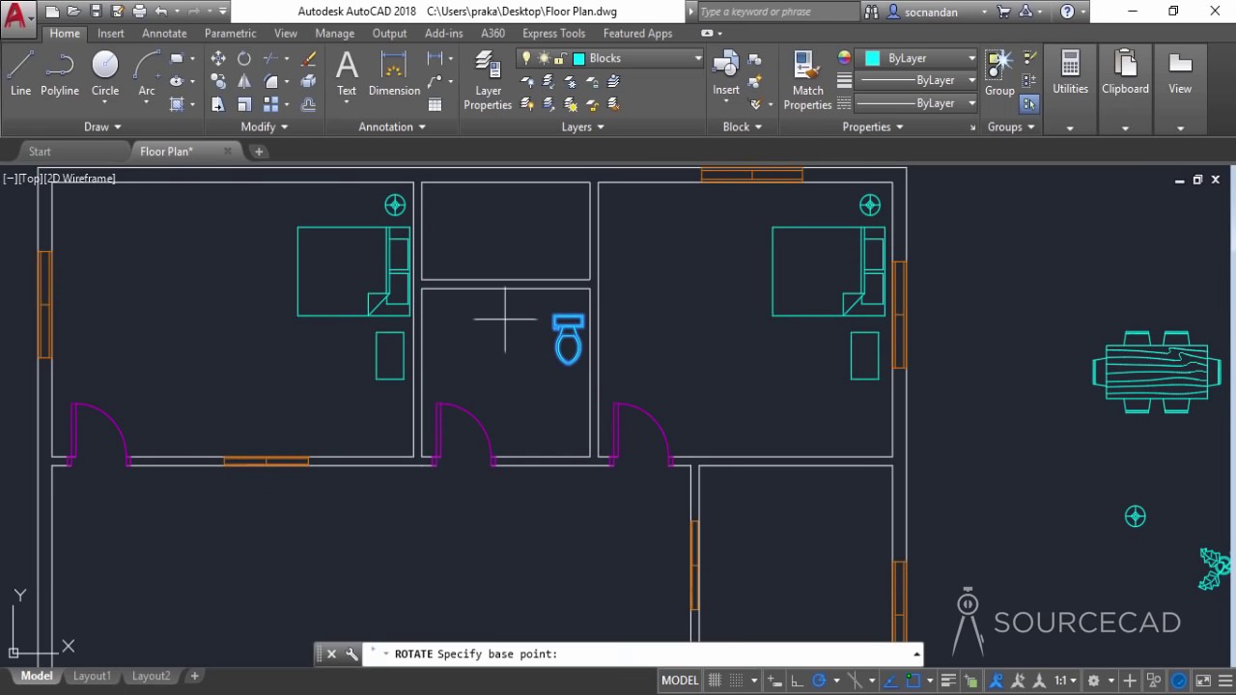
pyautogui.click(568, 316)
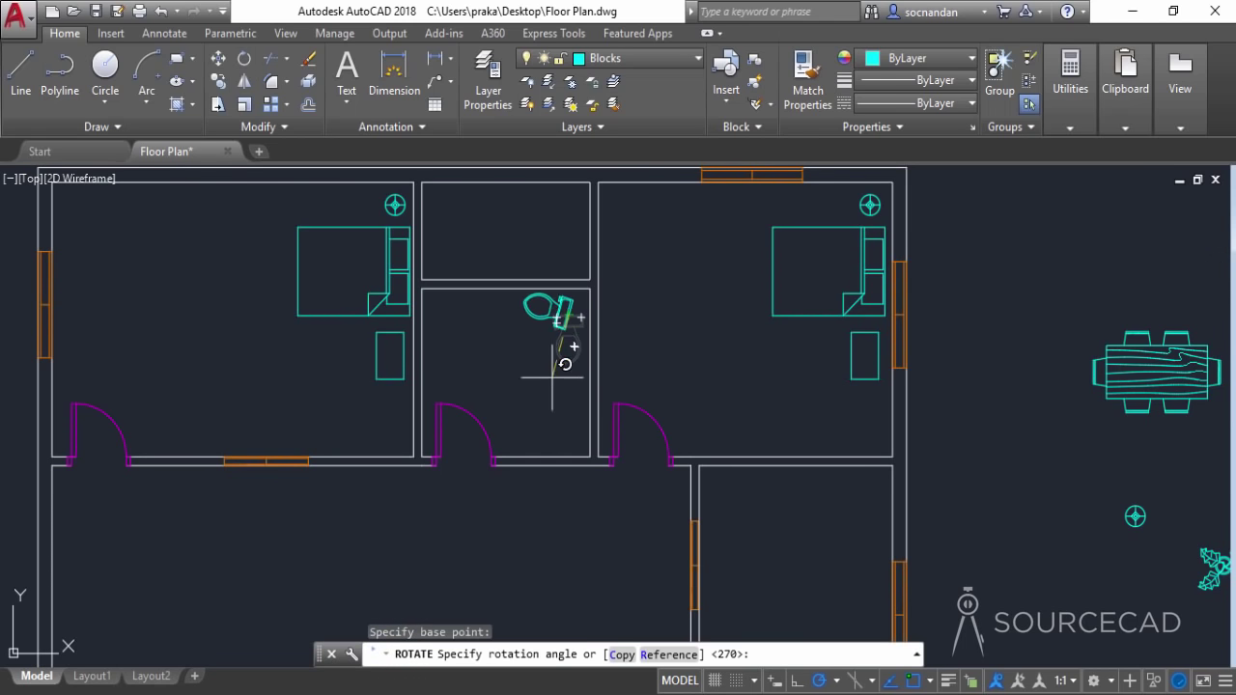
pyautogui.click(568, 417)
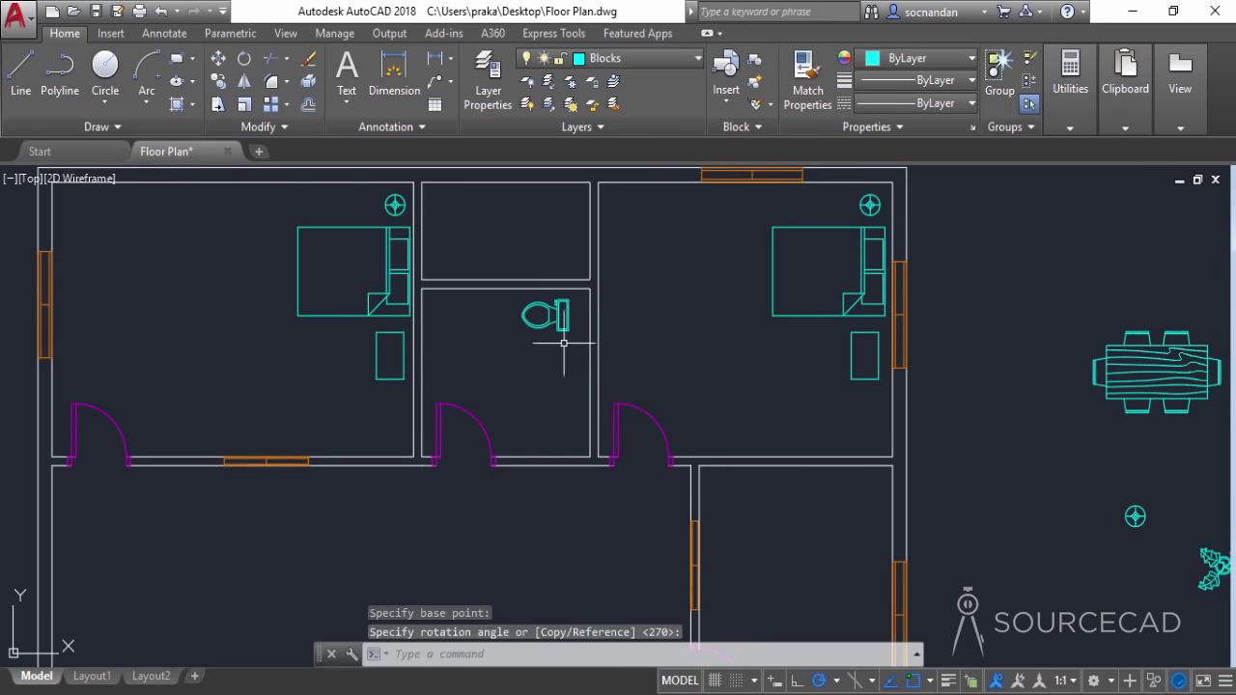
# Move the toilet by its tank's back edge midpoint until it sits flush against the bathroom's right wall
pyautogui.click(218, 58)
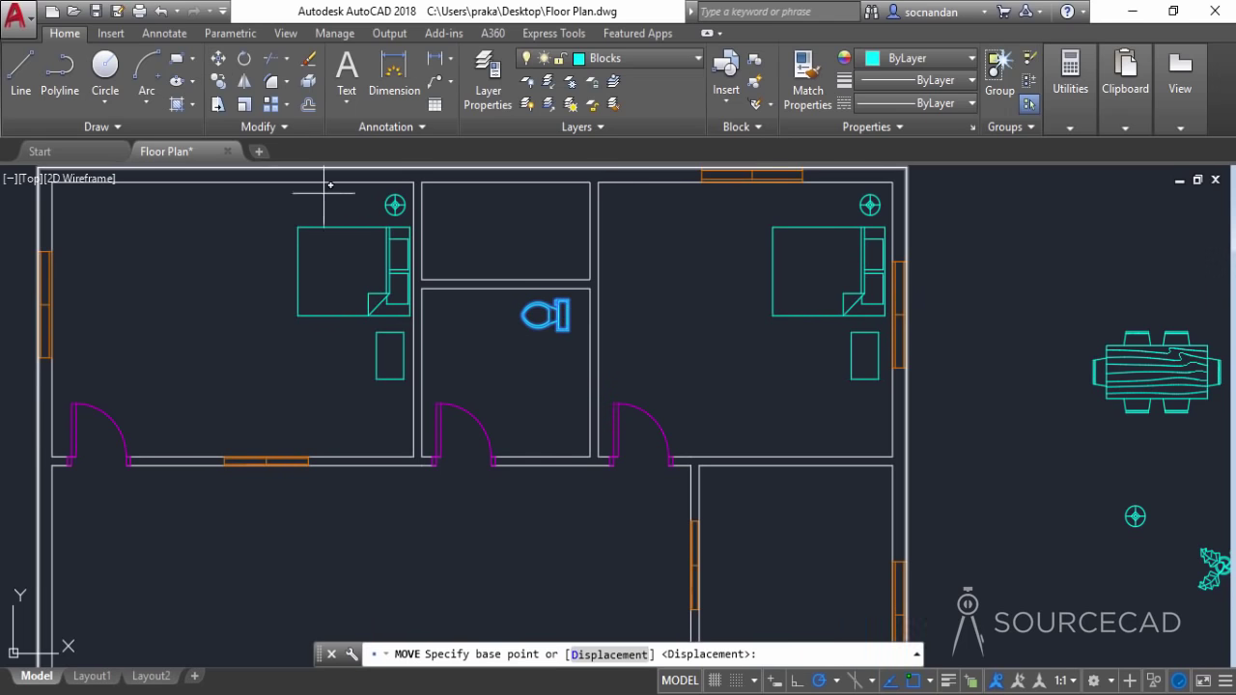
pyautogui.scroll(5, 583, 303)
pyautogui.click(583, 272)
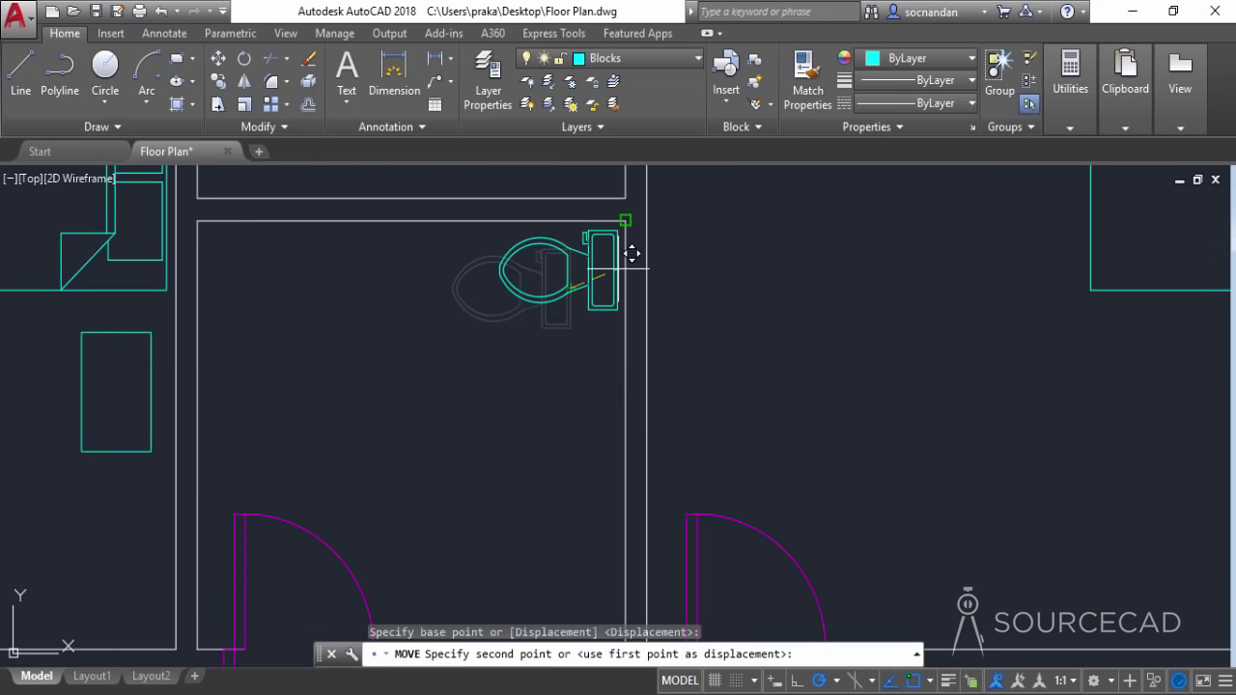
pyautogui.scroll(4, 632, 254)
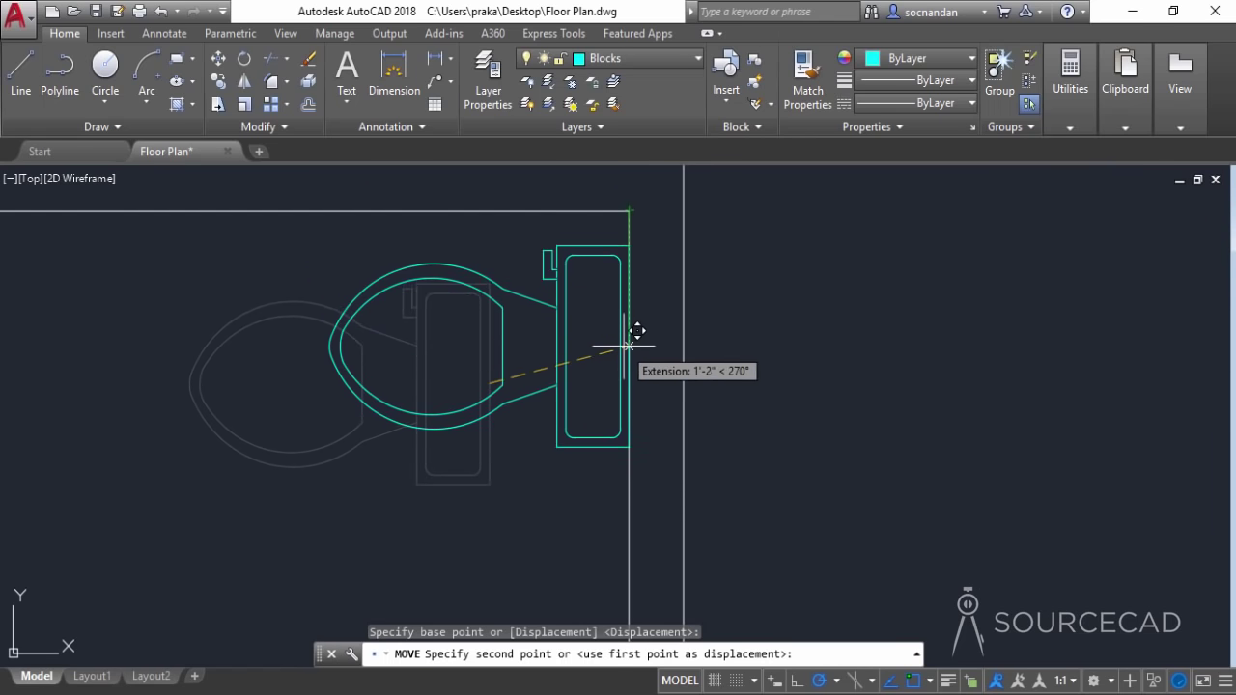
pyautogui.click(624, 364)
# Move the bathtub from outside the floor plan into the bathroom, below the toilet
pyautogui.scroll(-5, 637, 367)
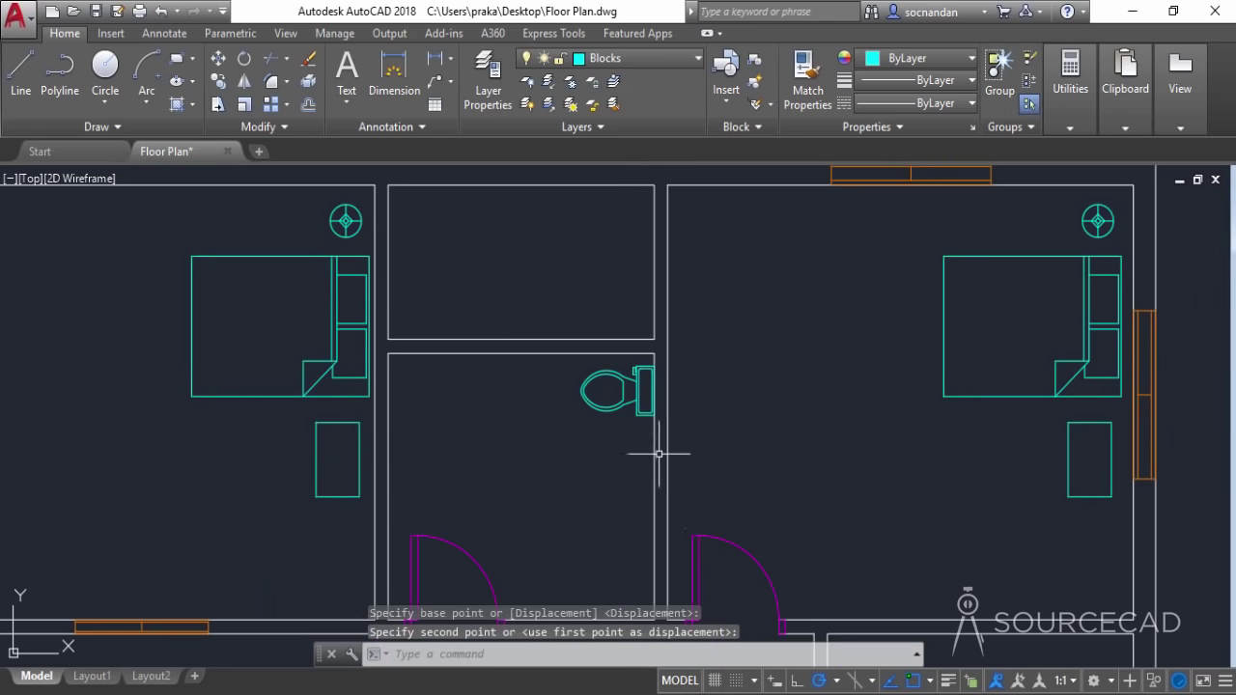
pyautogui.scroll(-3, 675, 375)
pyautogui.scroll(2, 428, 436)
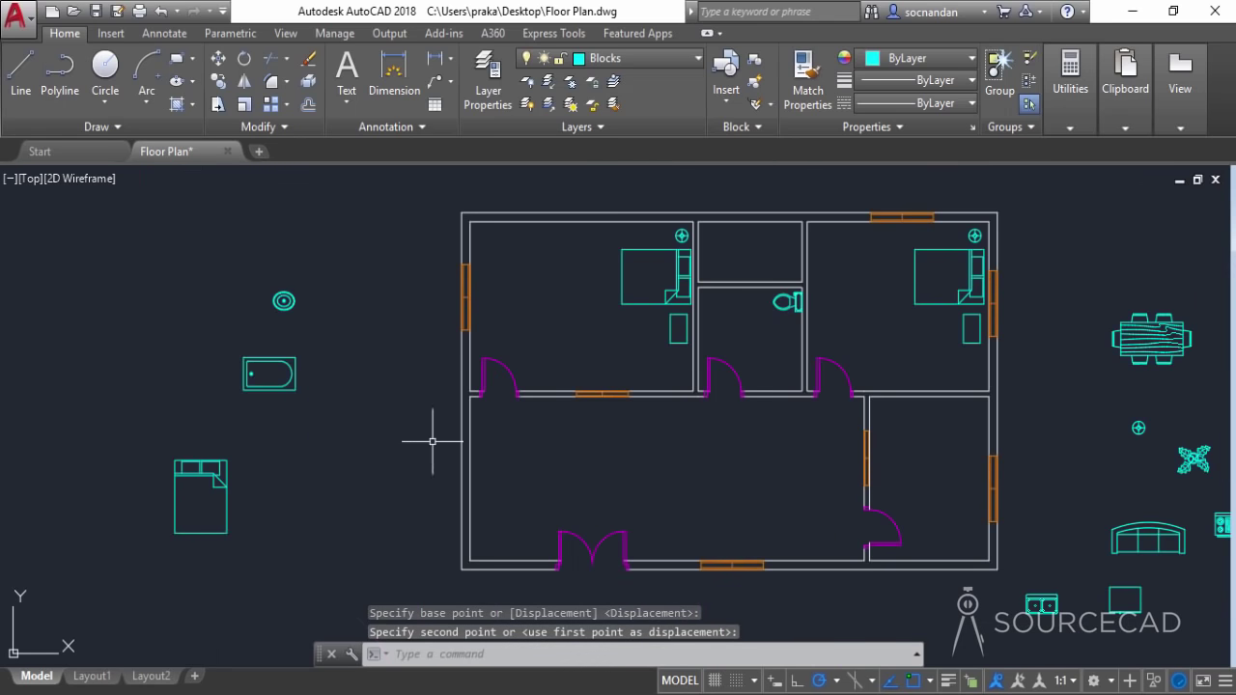
pyautogui.click(293, 382)
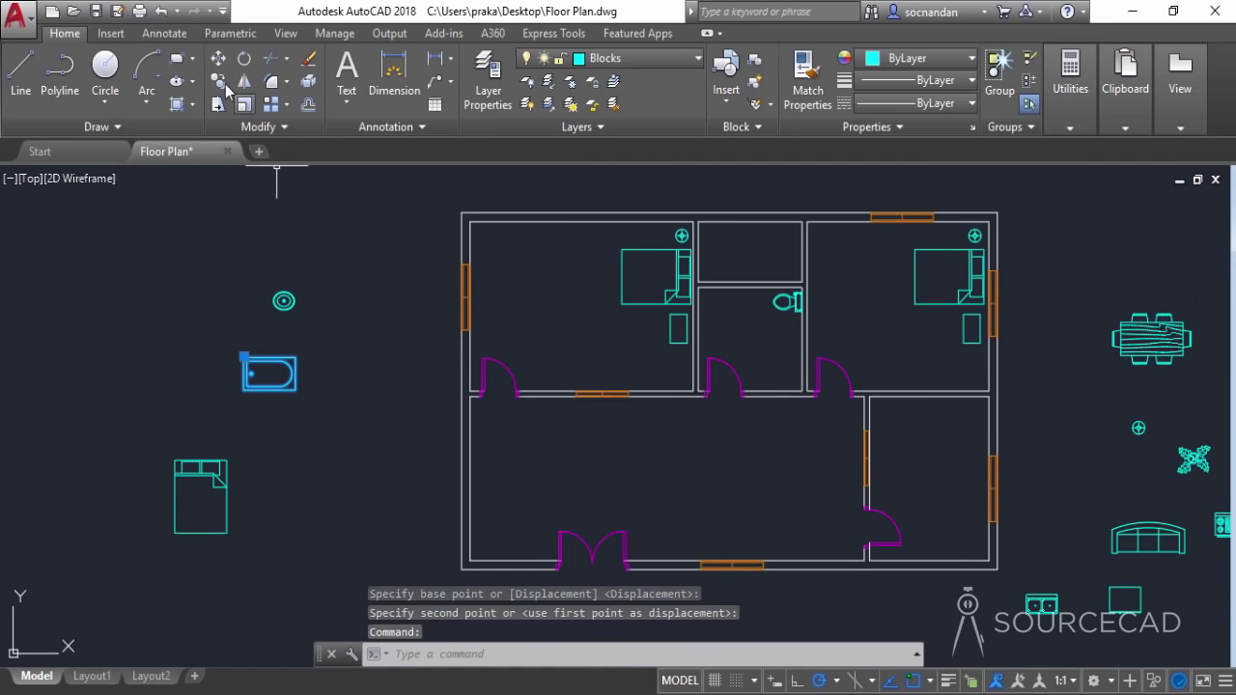
pyautogui.click(218, 58)
pyautogui.click(308, 383)
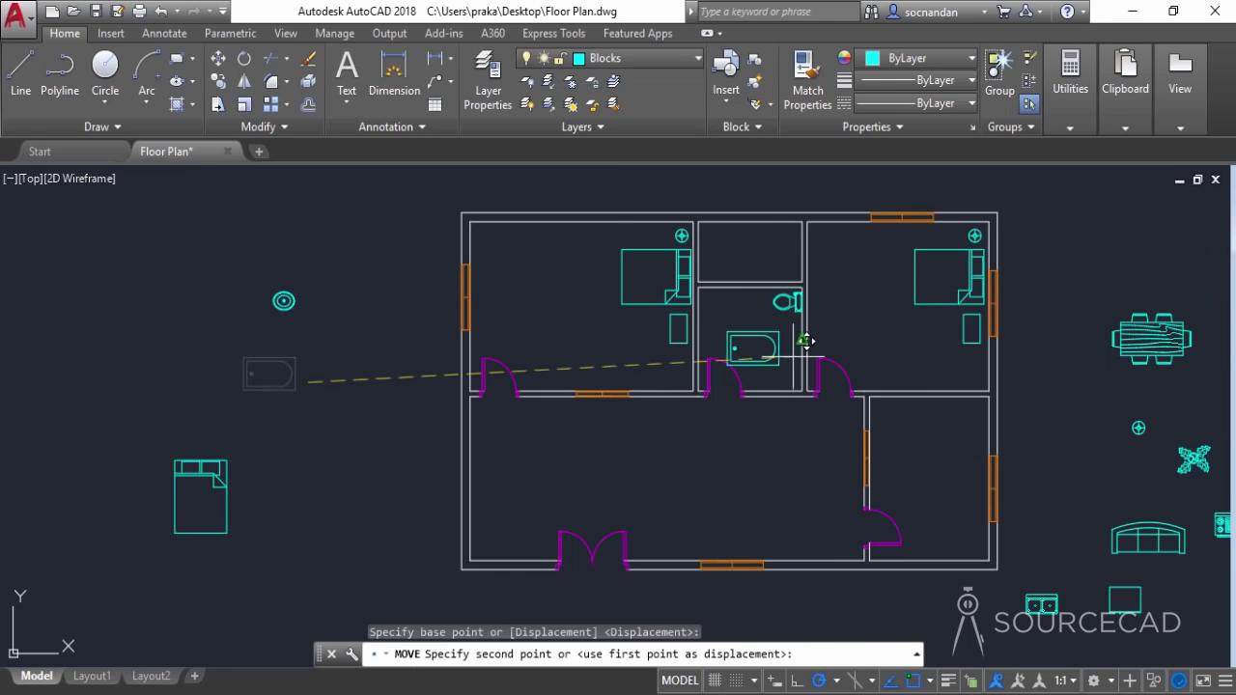
pyautogui.scroll(4, 804, 340)
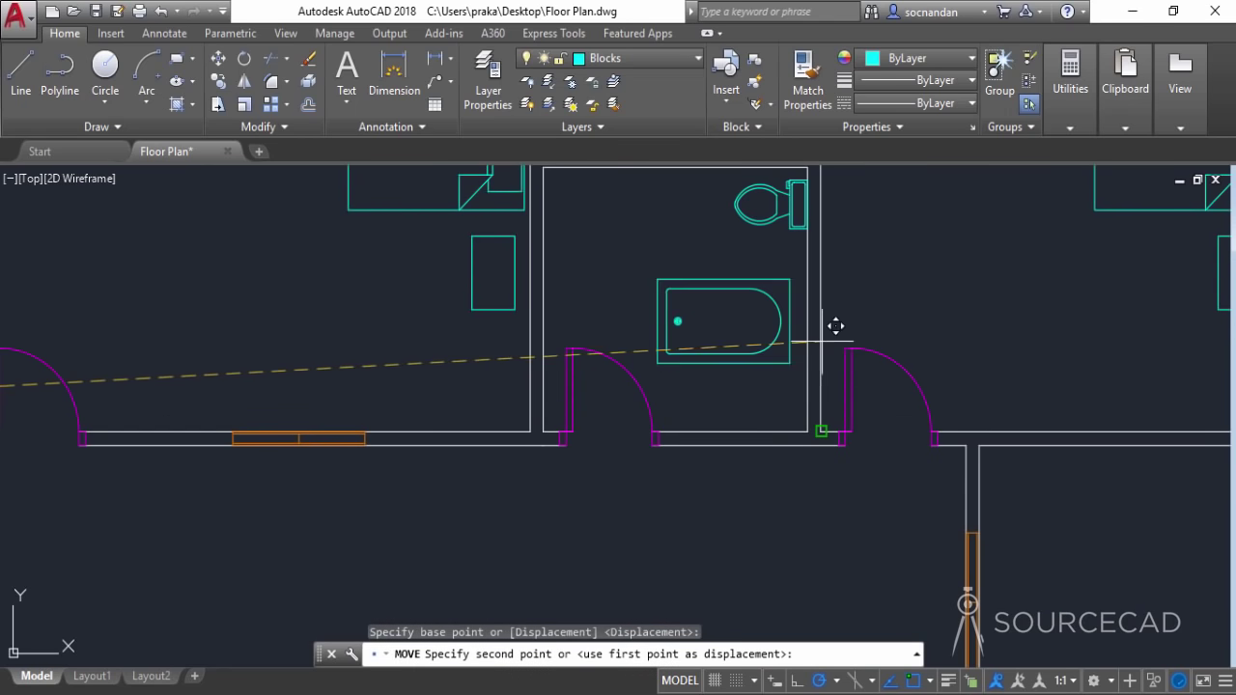
pyautogui.click(797, 354)
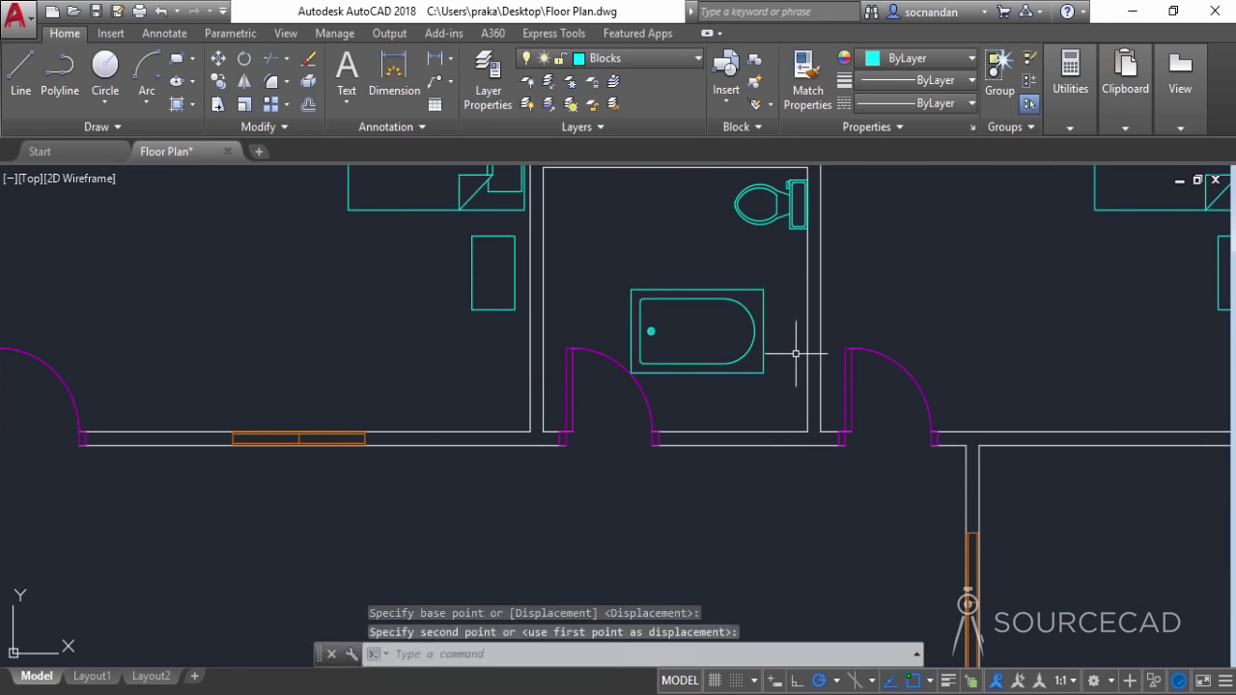
# Rotate the bathtub 270° about its centre so it stands upright with the drain at the upper end
pyautogui.click(746, 309)
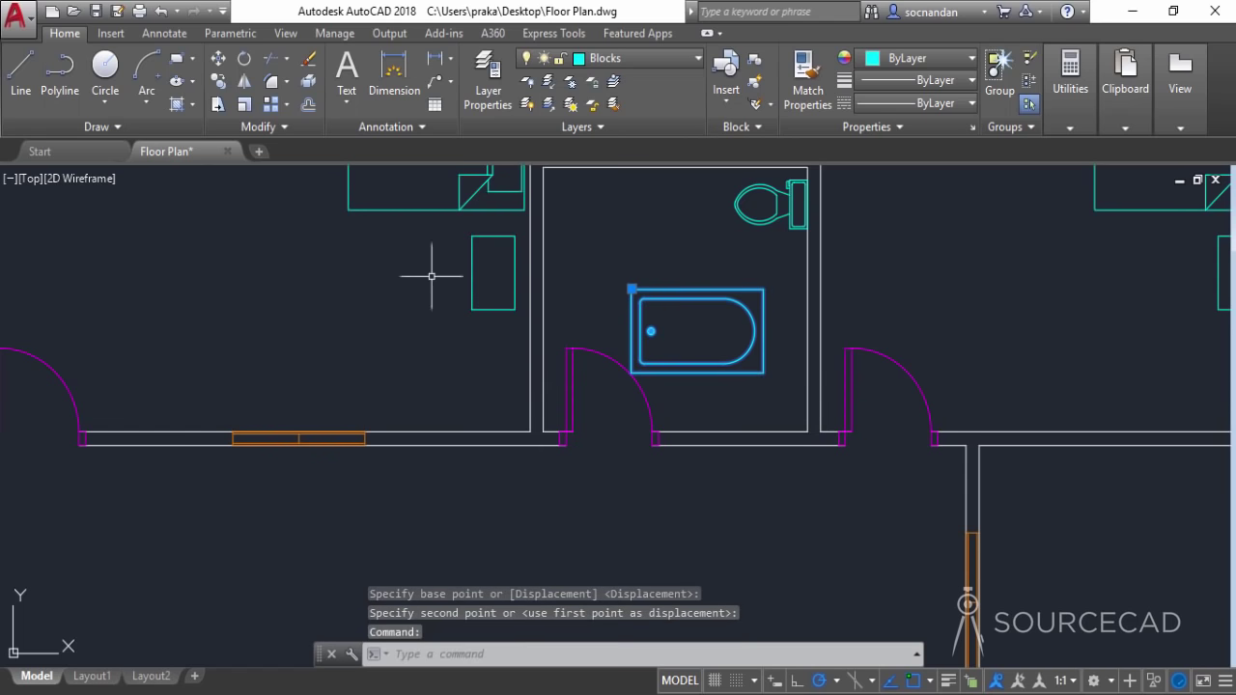
pyautogui.click(244, 58)
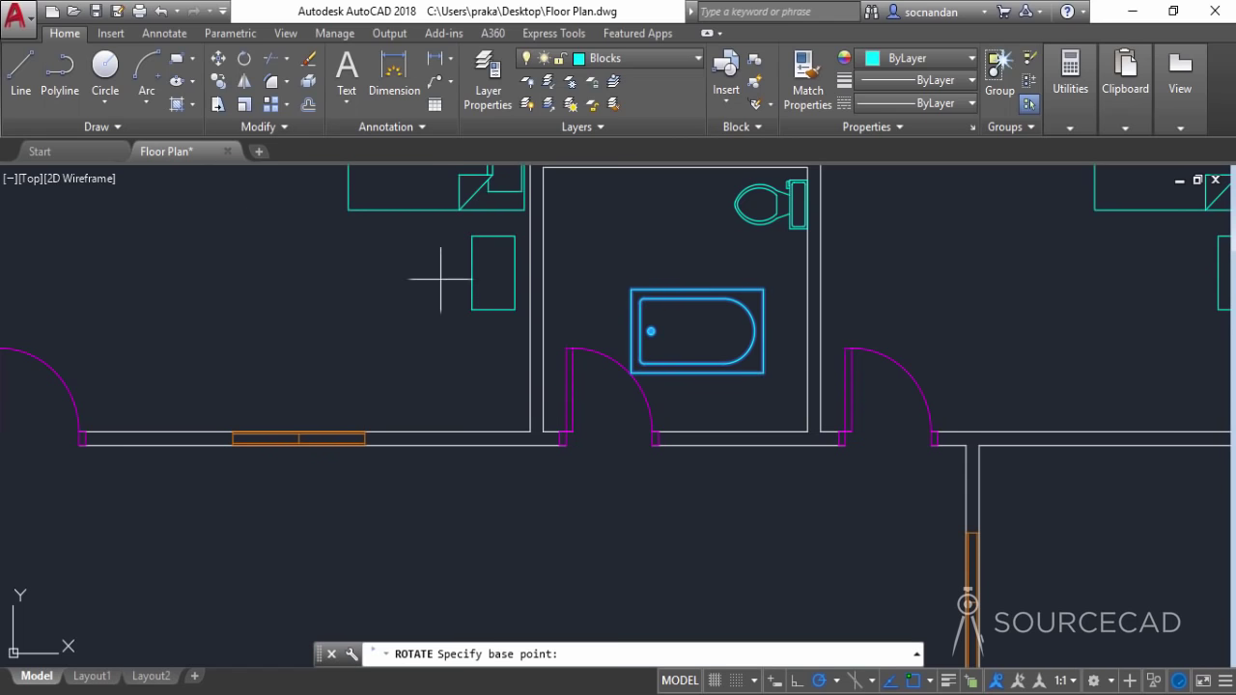
pyautogui.click(695, 330)
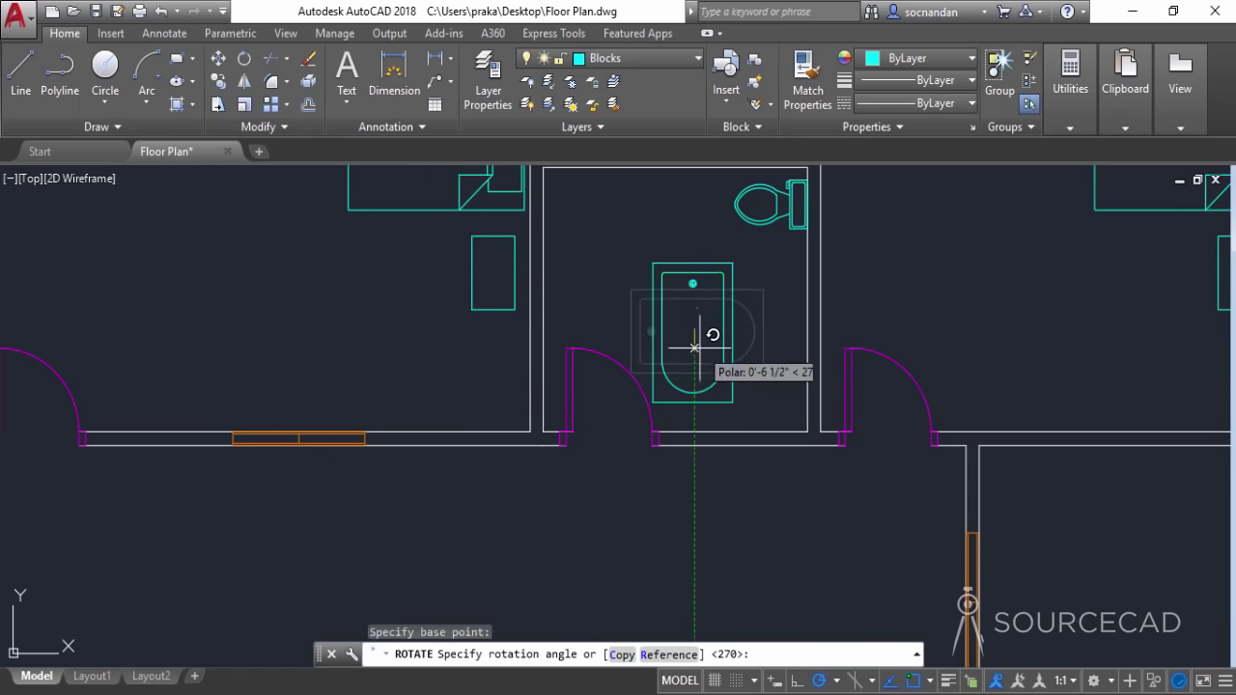
pyautogui.click(695, 397)
# Move the bathtub by its upper-right corner so its long side lies against the bathroom's right wall, near the lower corner
pyautogui.click(733, 358)
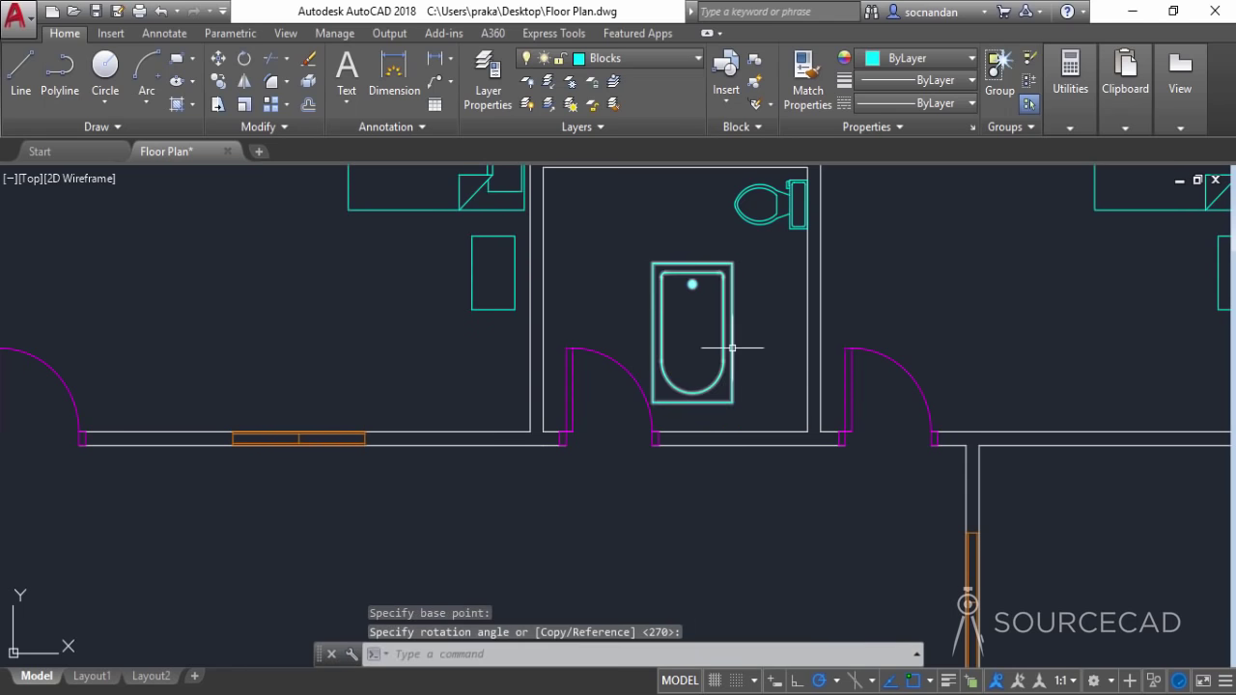
pyautogui.click(216, 60)
pyautogui.click(733, 263)
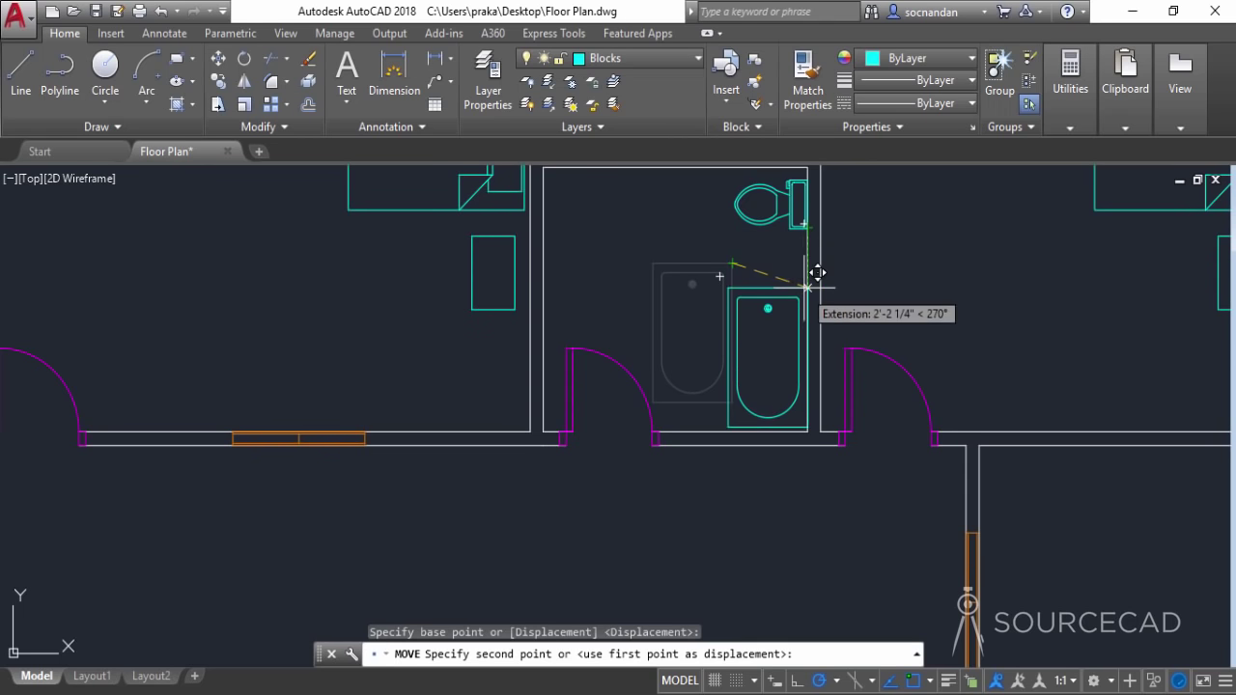
pyautogui.click(805, 287)
# Move the round wash basin from outside the floor plan into the bathroom's upper-left corner
pyautogui.scroll(-4, 887, 253)
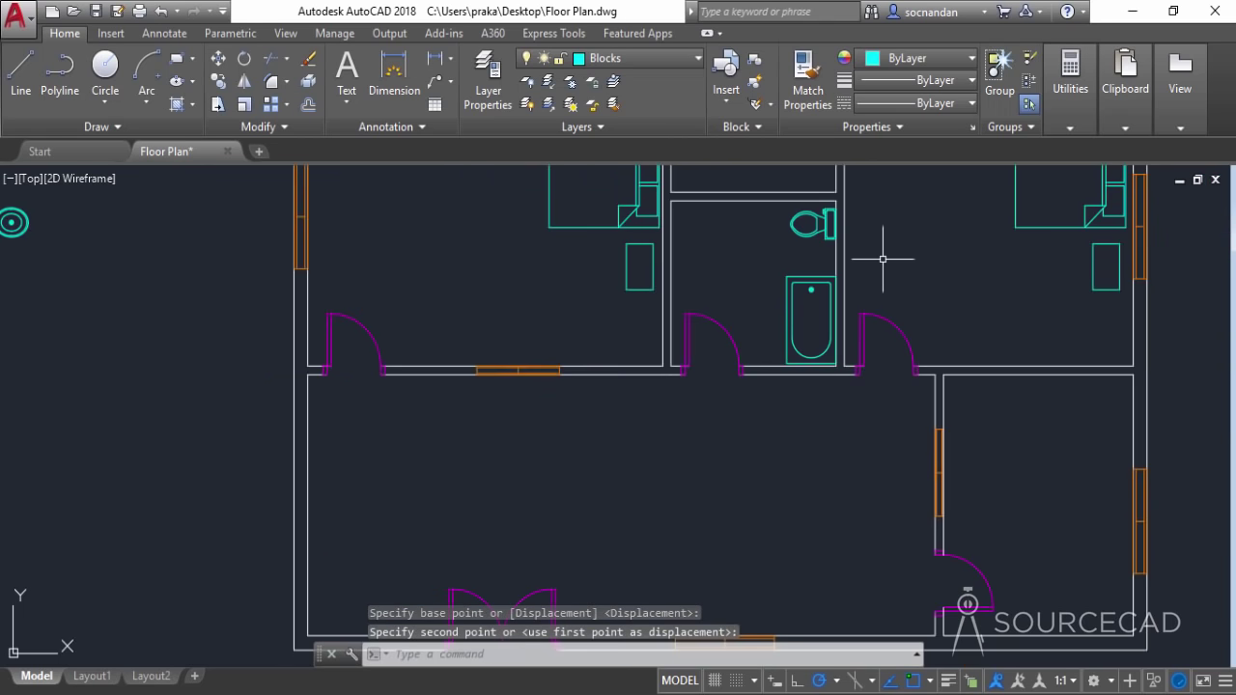
pyautogui.click(334, 242)
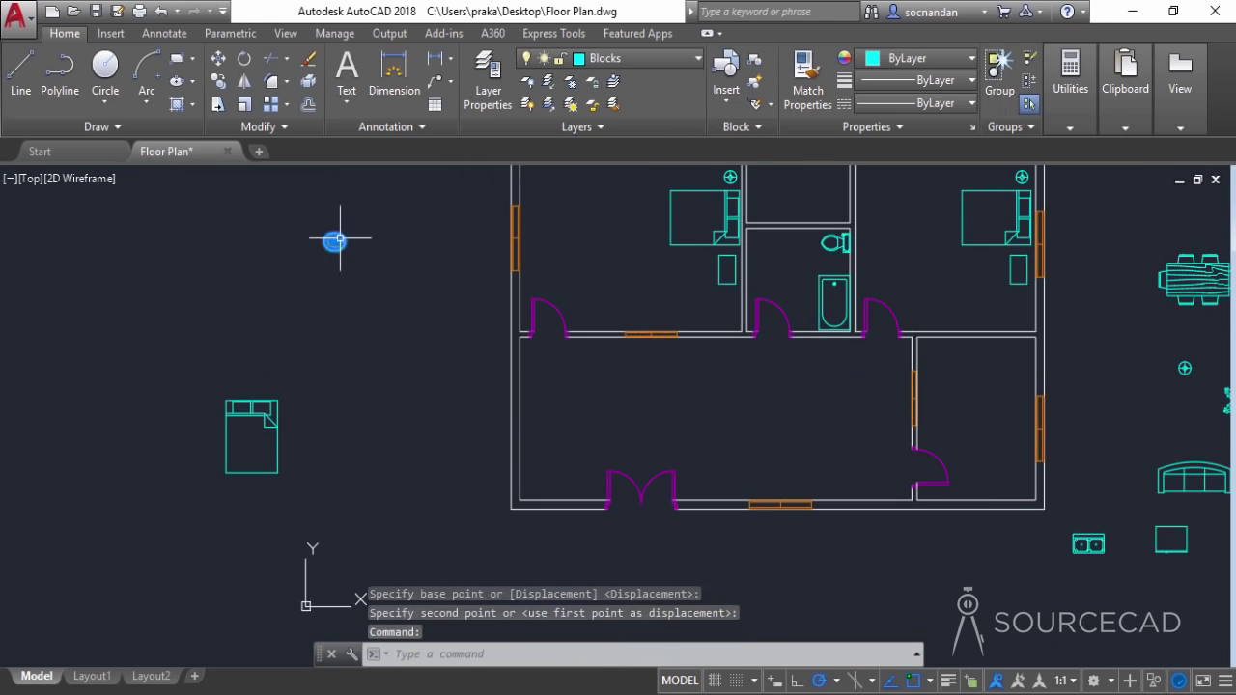
pyautogui.click(218, 58)
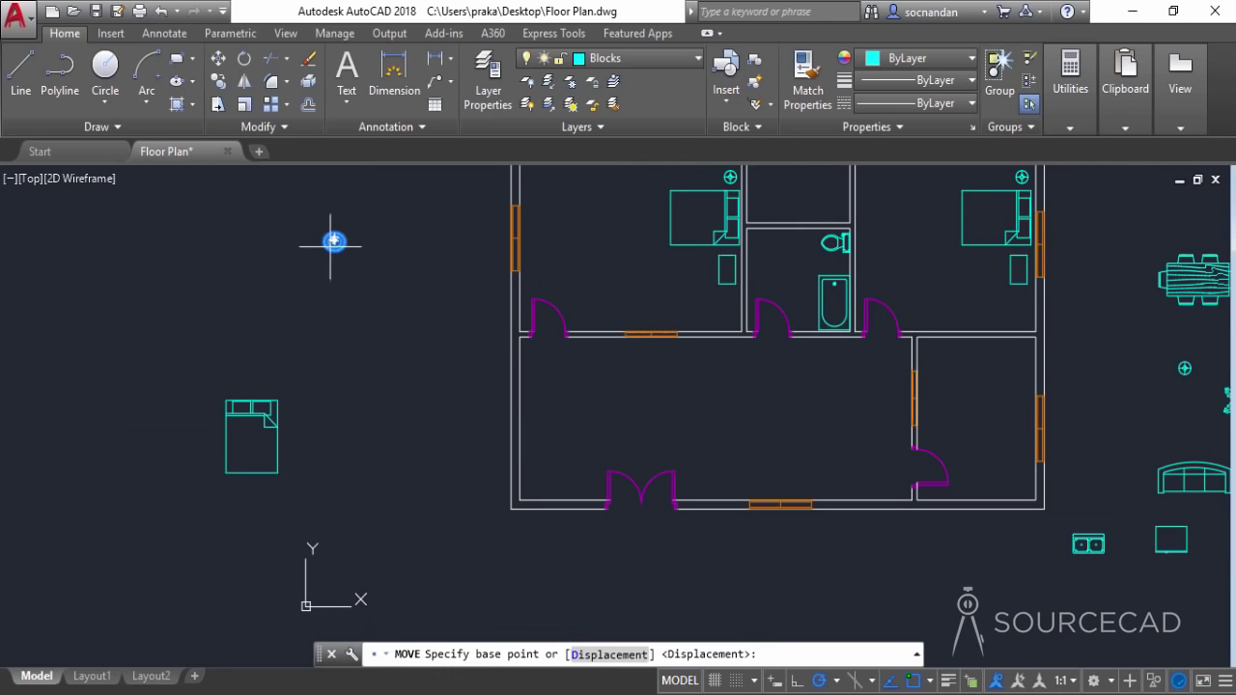
pyautogui.click(334, 241)
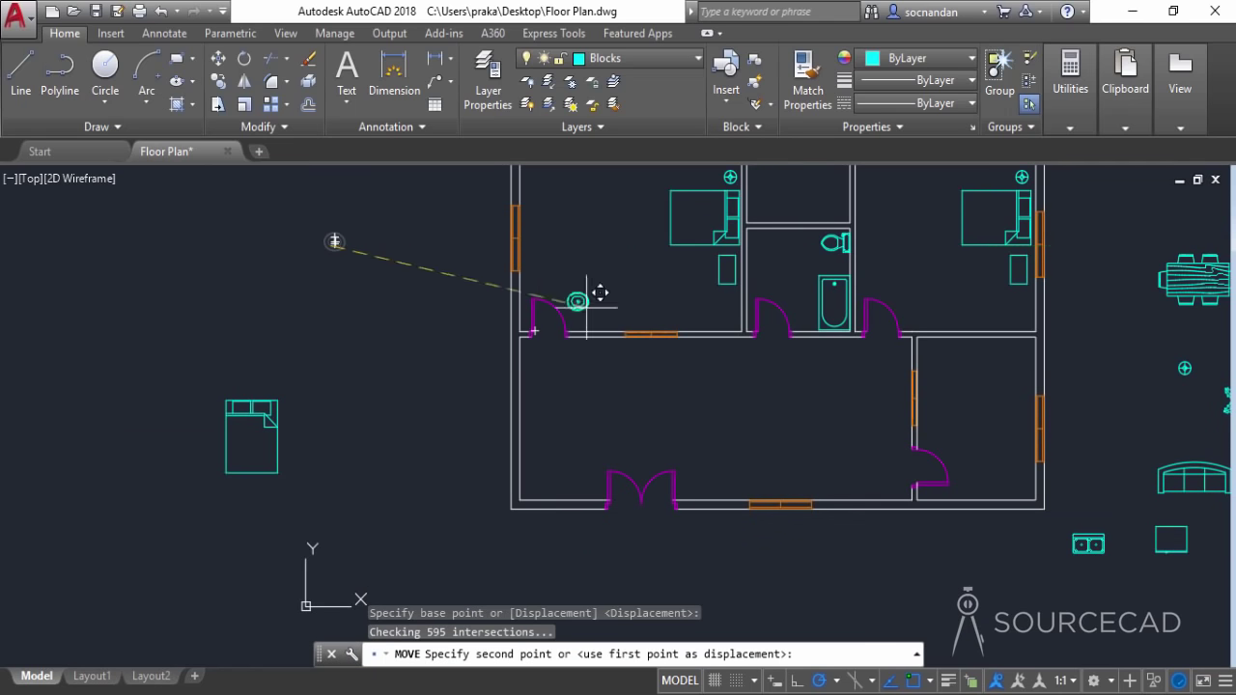
pyautogui.click(763, 240)
# Erase the spare bed block left outside the floor plan
pyautogui.scroll(-4, 777, 277)
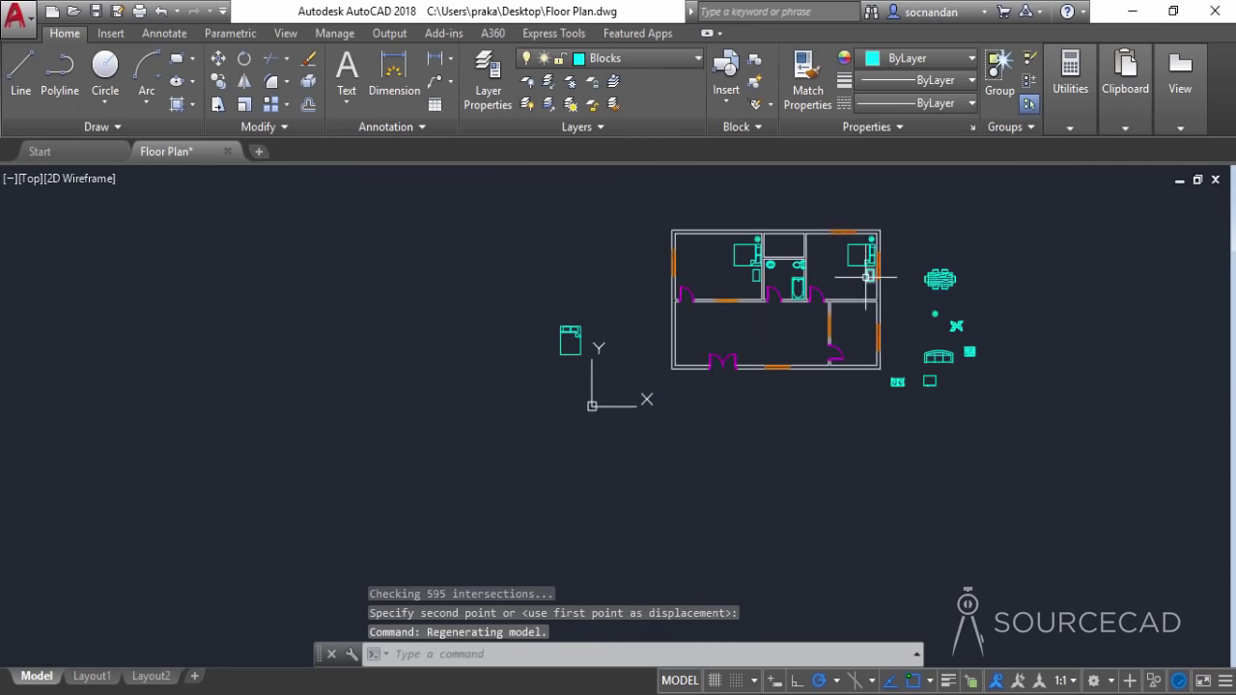
pyautogui.moveTo(867, 275); pyautogui.dragTo(705, 333, button='middle')
pyautogui.scroll(2, 691, 344)
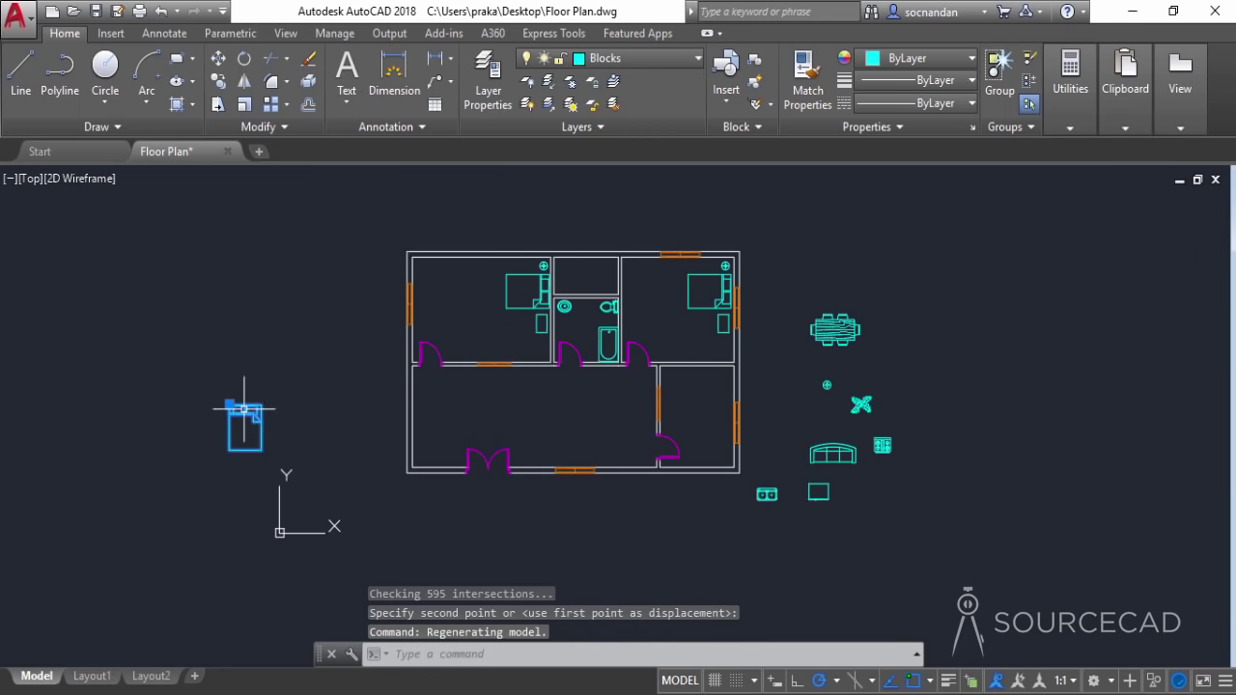
pyautogui.rightClick(263, 360)
pyautogui.click(280, 317)
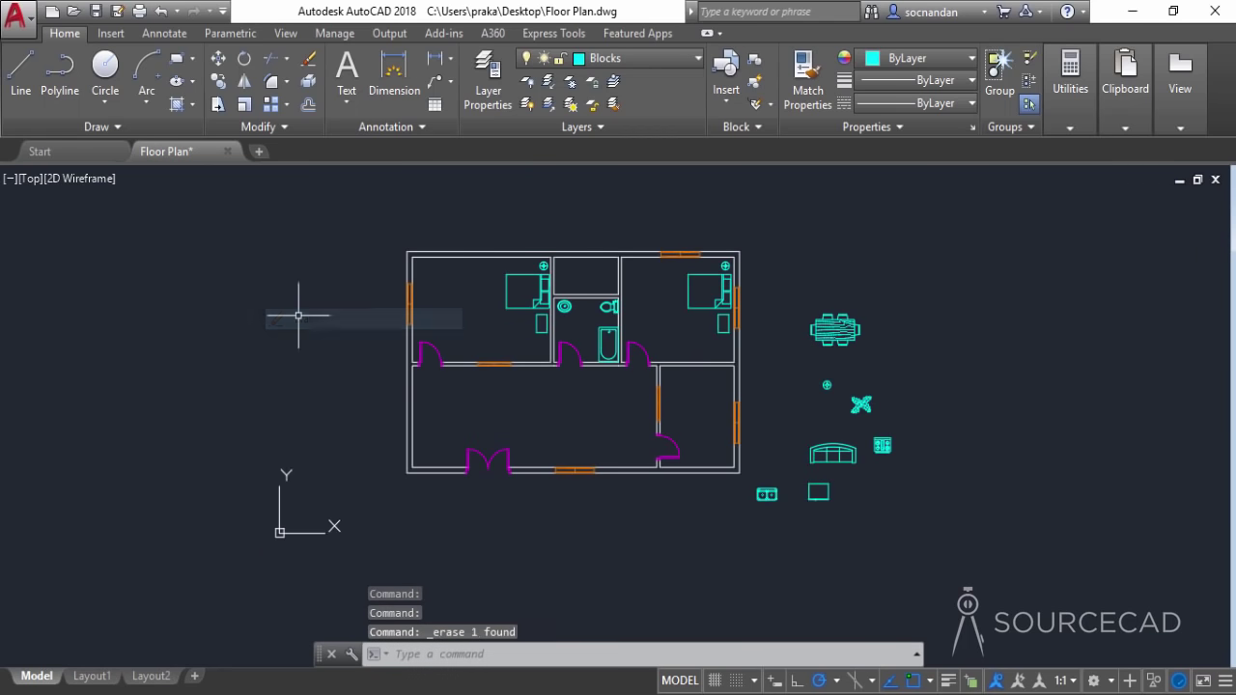
# Move the six-chair dining table from outside the floor plan into the right part of the large lower room
pyautogui.click(833, 328)
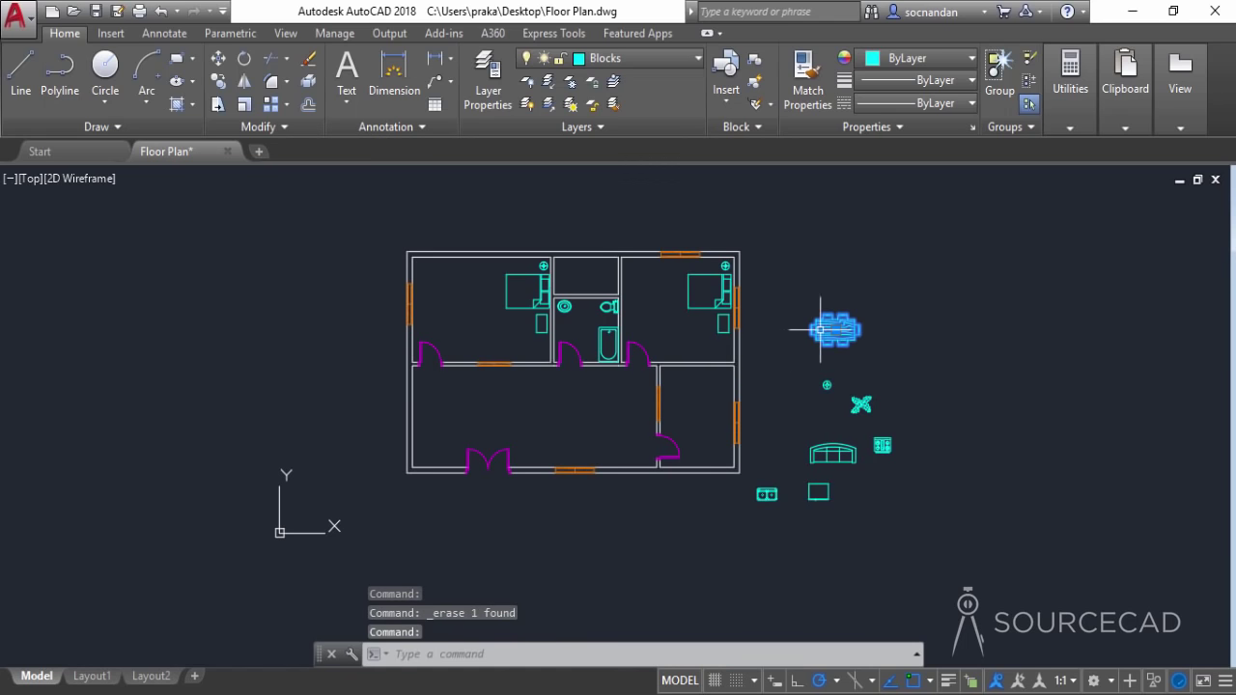
pyautogui.click(218, 60)
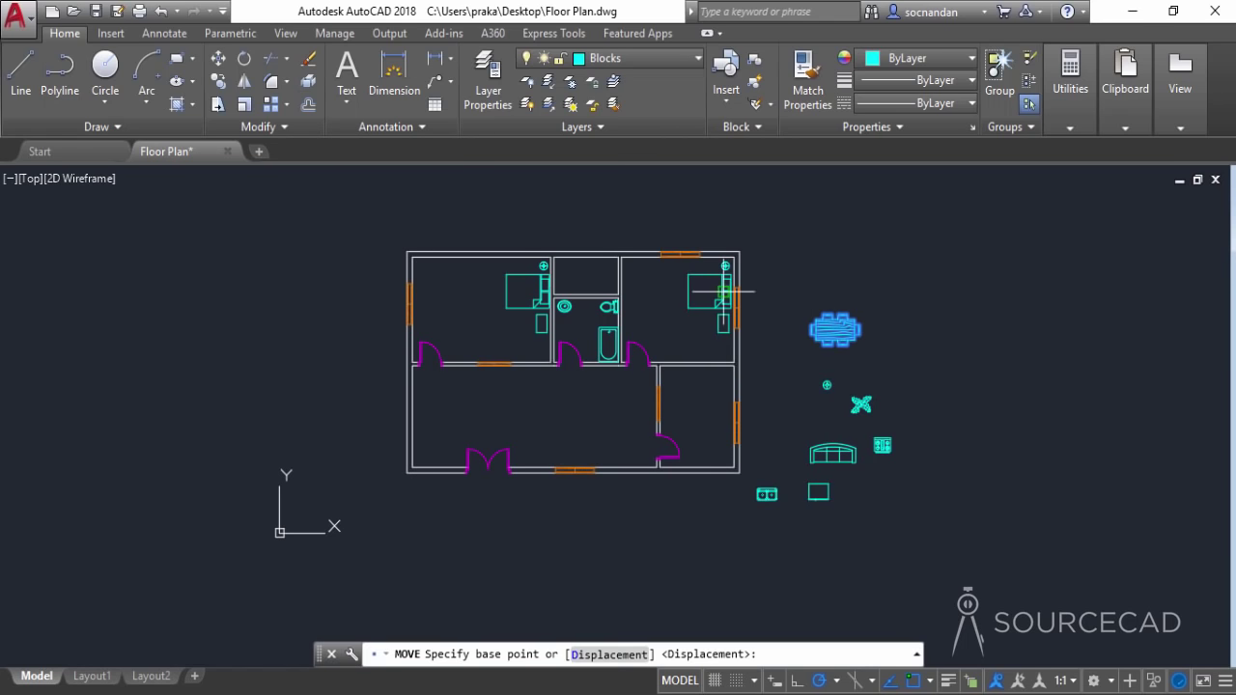
pyautogui.click(833, 330)
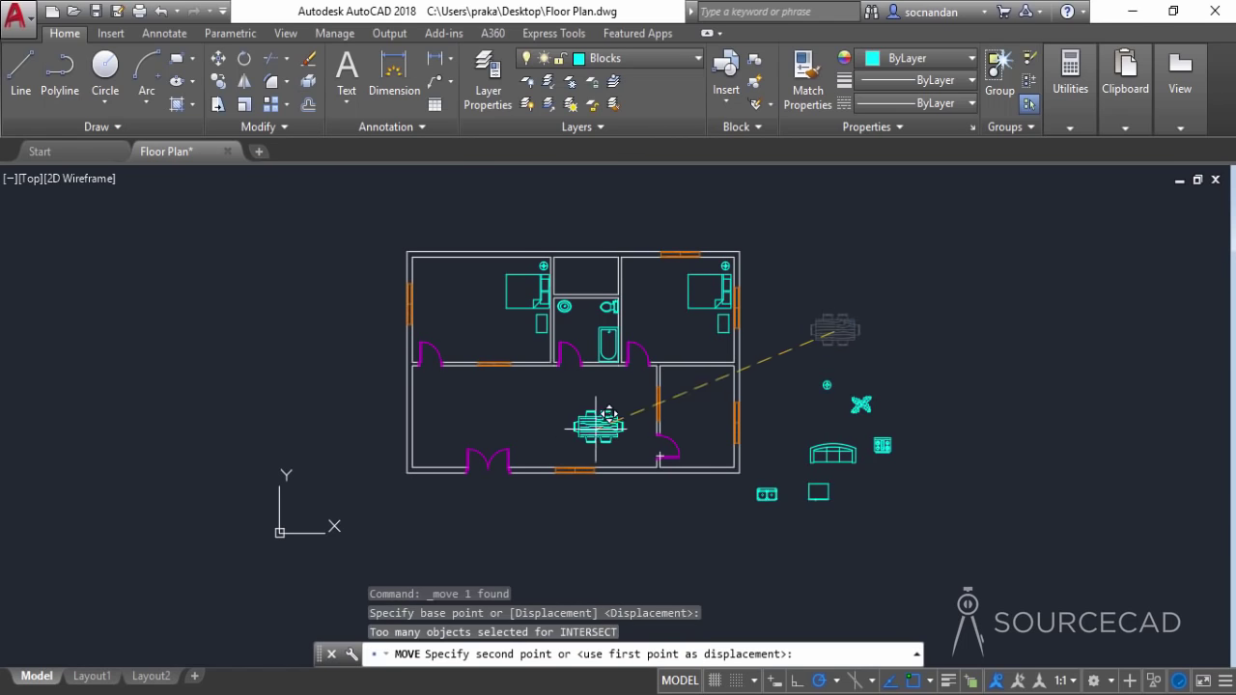
pyautogui.click(602, 422)
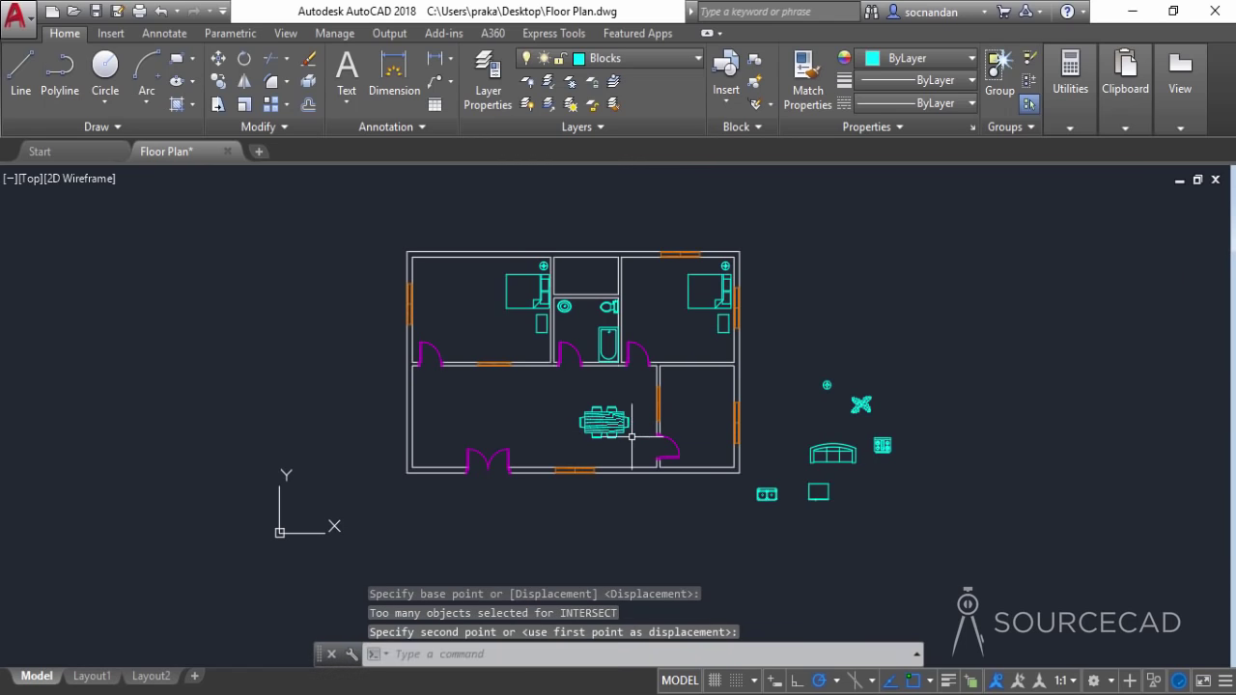
# Rotate the dining table 270° about a point at its right end so its long side stands vertical
pyautogui.click(630, 434)
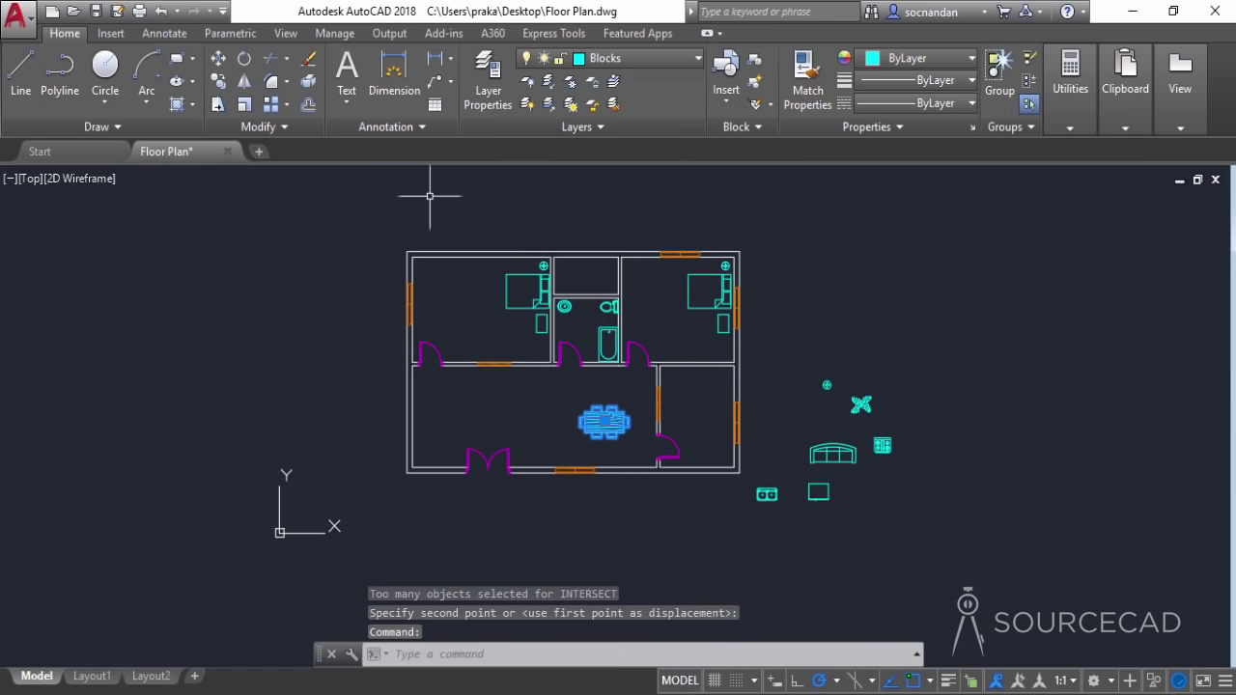
pyautogui.click(243, 60)
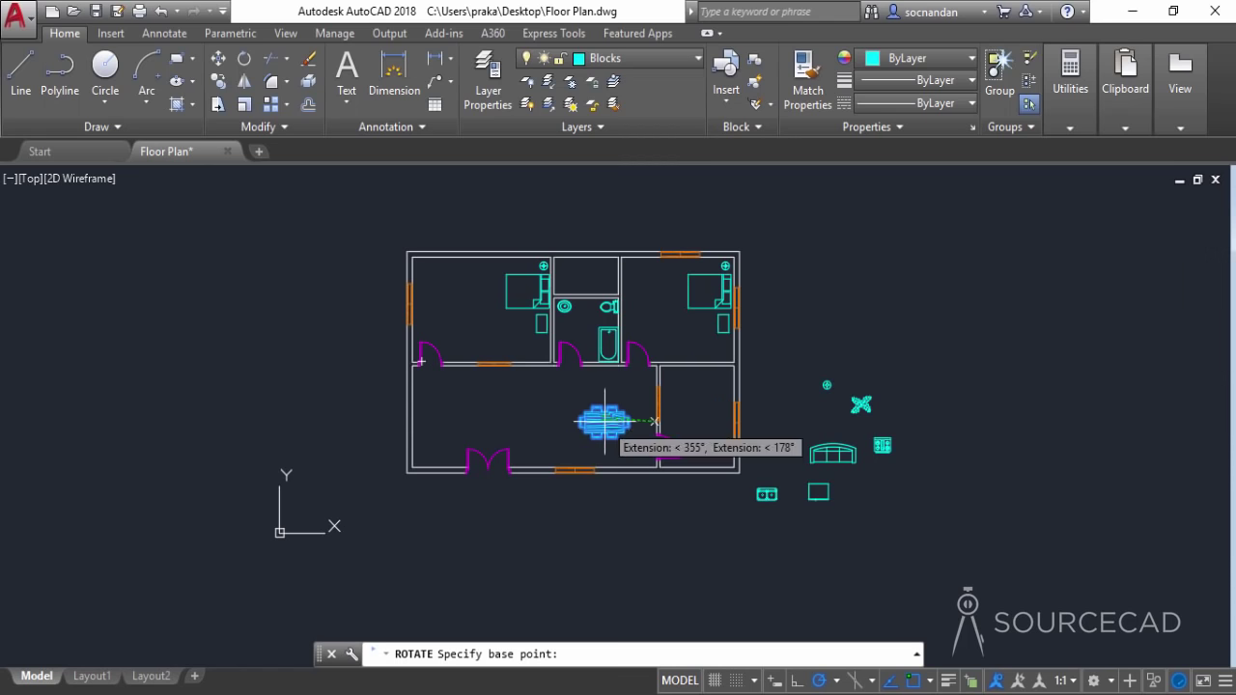
pyautogui.click(656, 422)
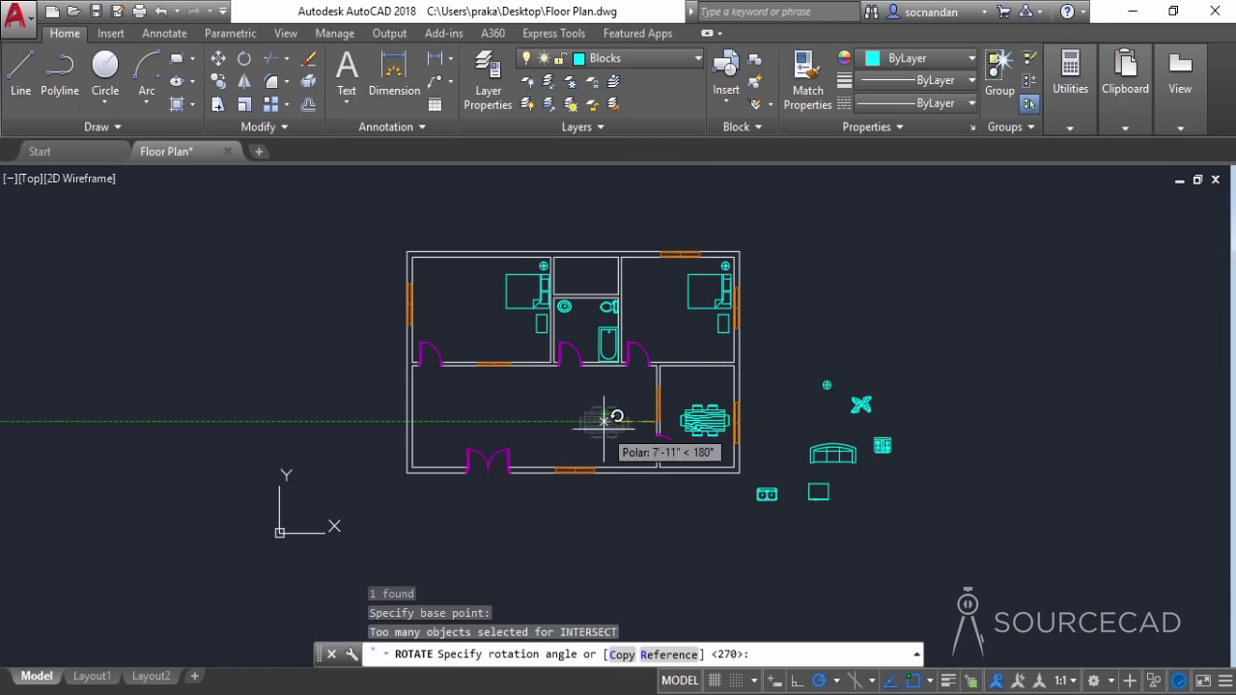
pyautogui.click(654, 540)
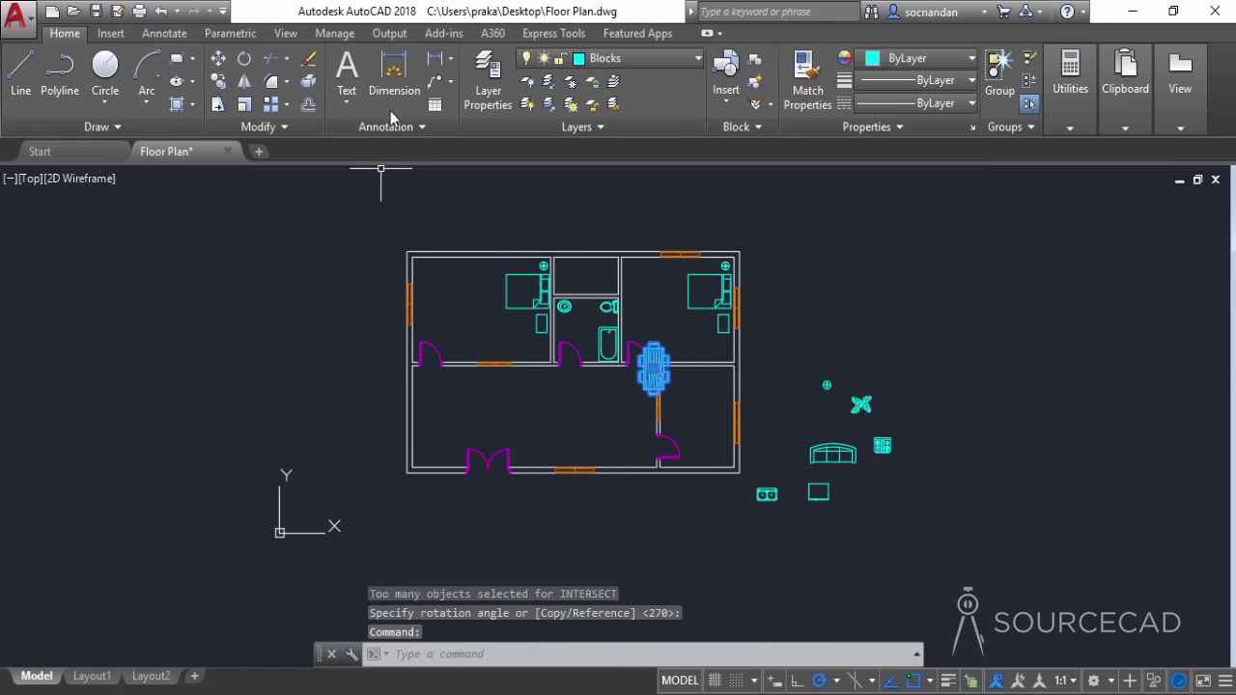
# Move the upright dining table back down into the right part of the large lower room, clear of the walls
pyautogui.click(216, 60)
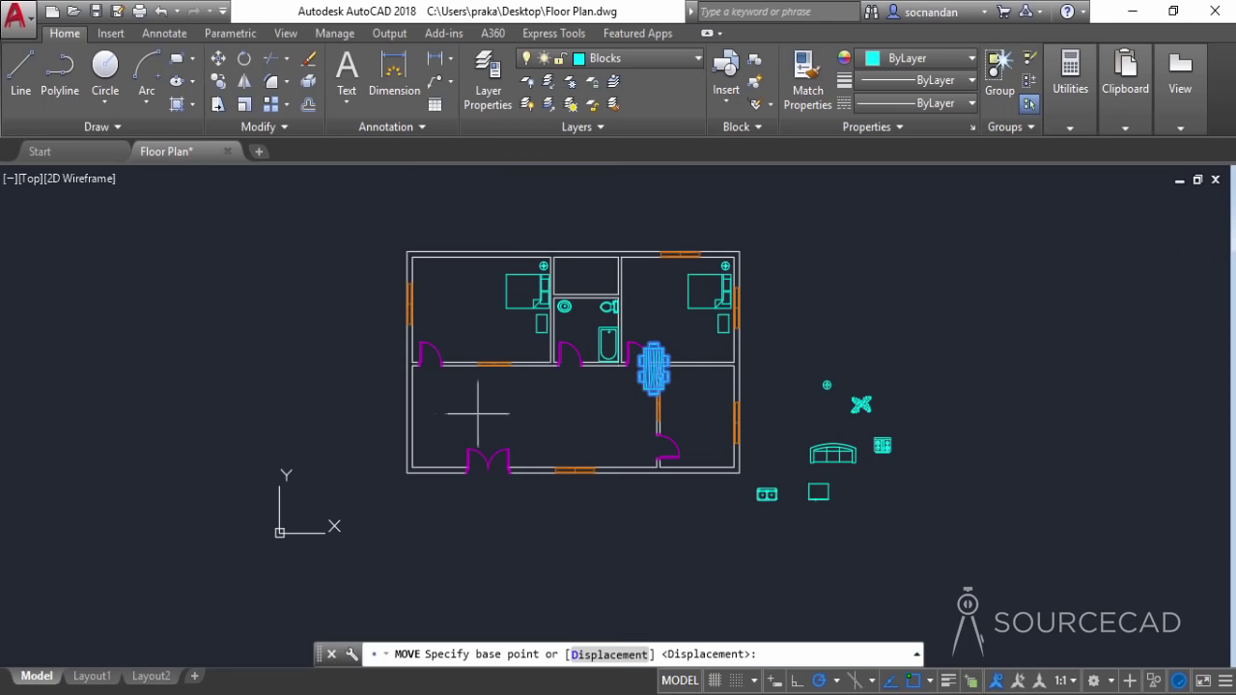
pyautogui.click(610, 422)
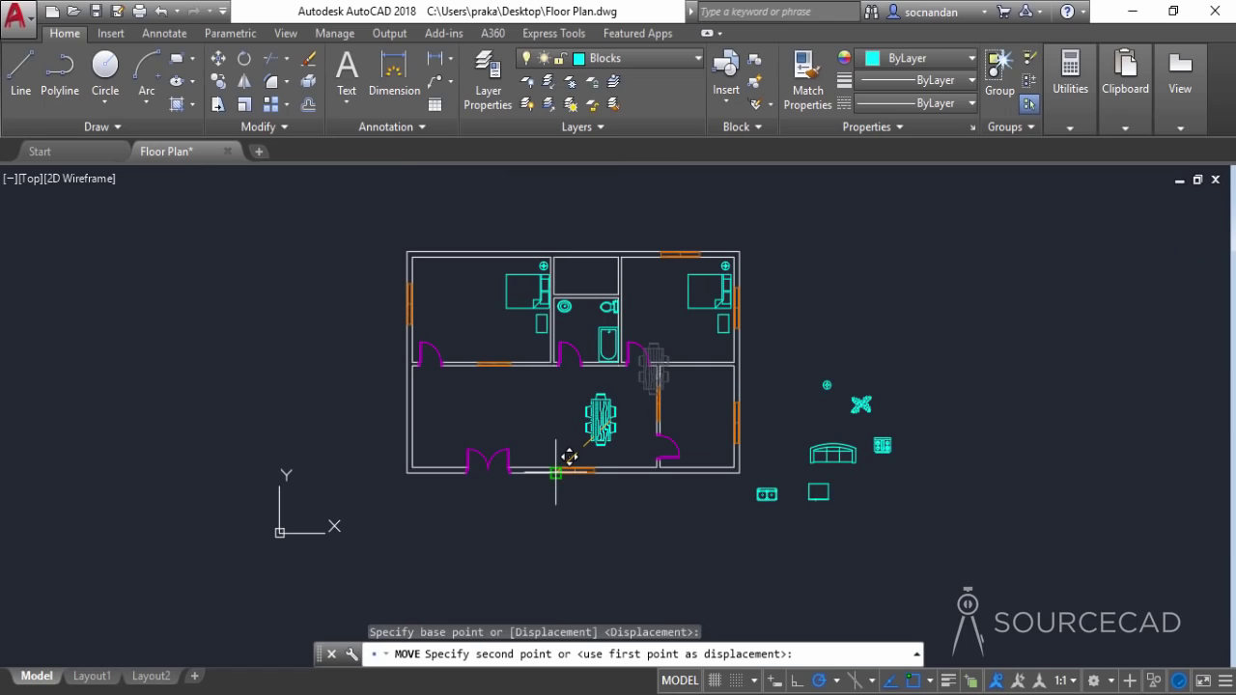
pyautogui.click(556, 473)
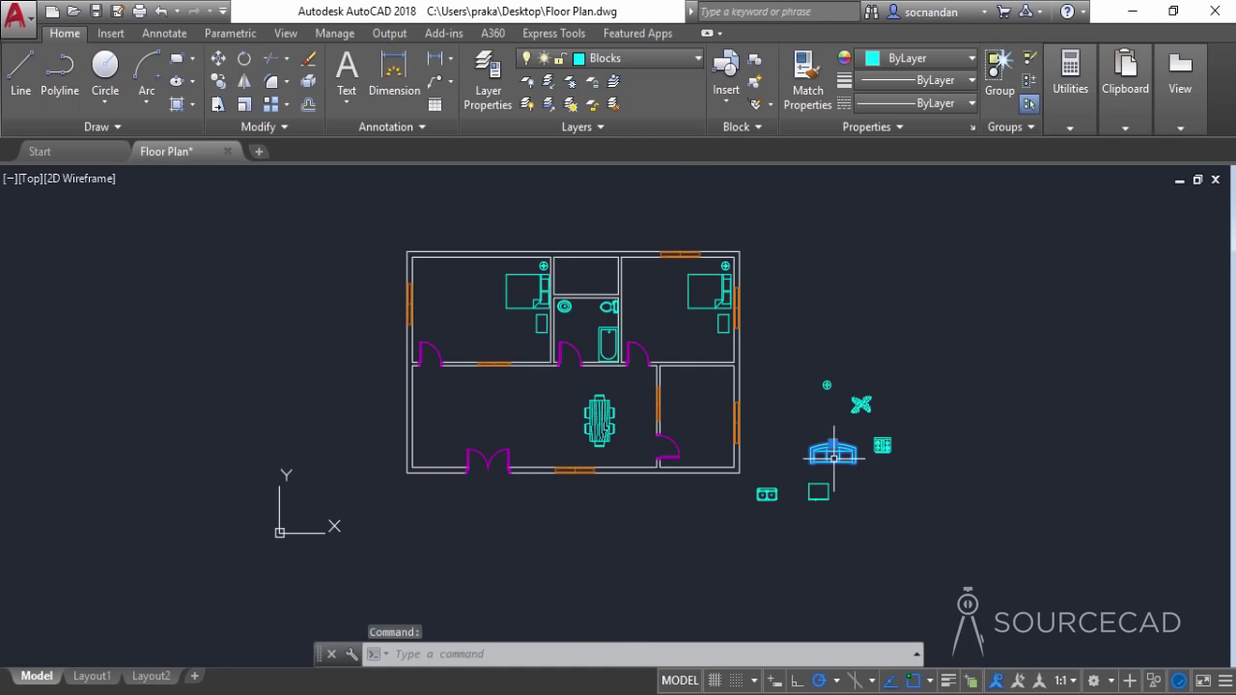
# Move the three-seat sofa from outside the floor plan into the large lower room, below the upper wall's window
pyautogui.click(218, 58)
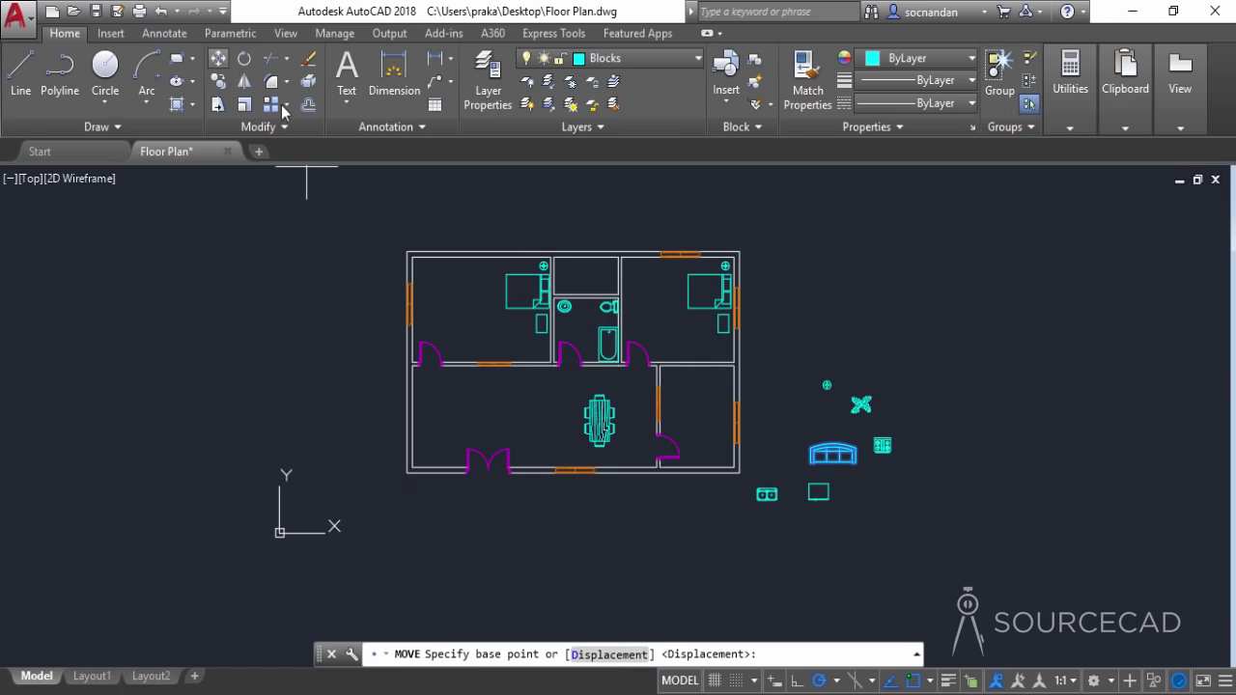
pyautogui.click(812, 447)
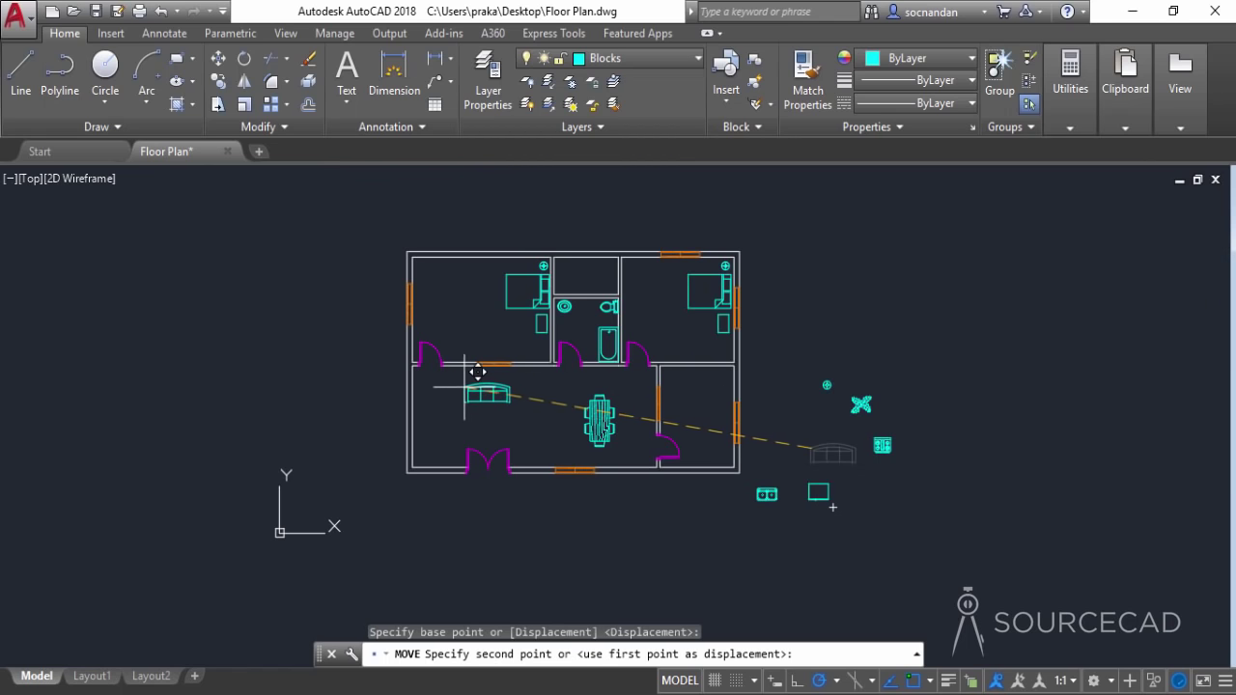
pyautogui.click(469, 385)
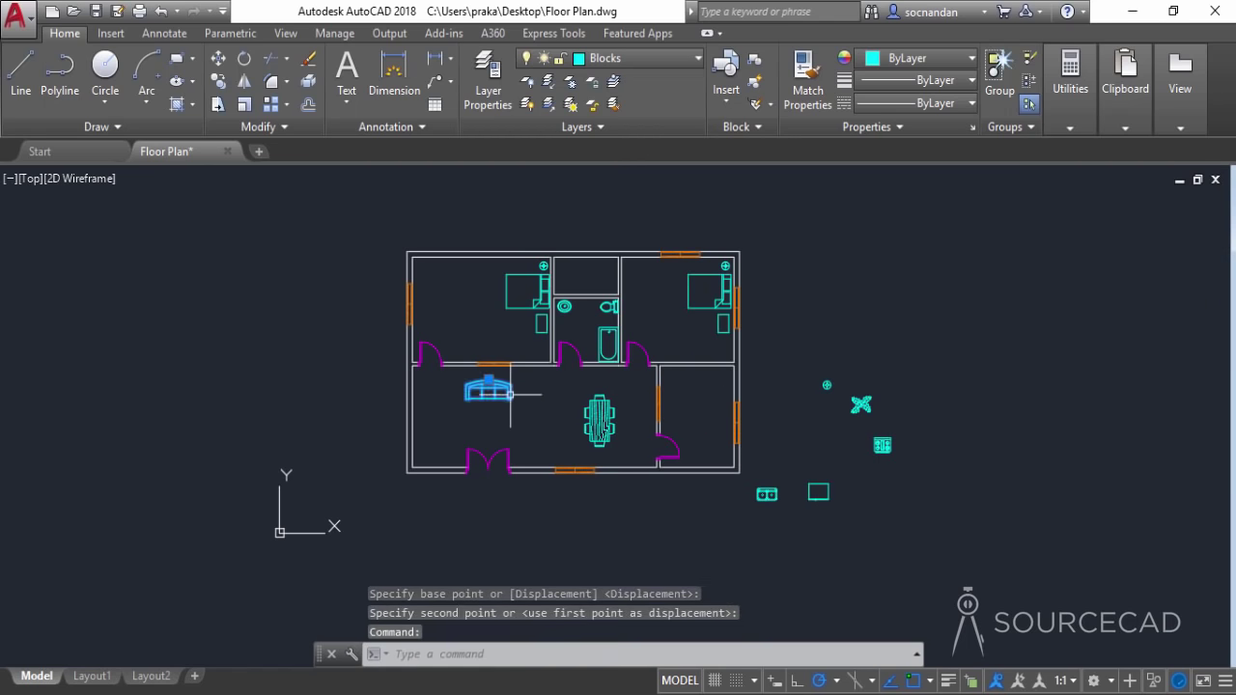
# Copy the sofa once, placing the duplicate below and to the right of the original
pyautogui.click(218, 81)
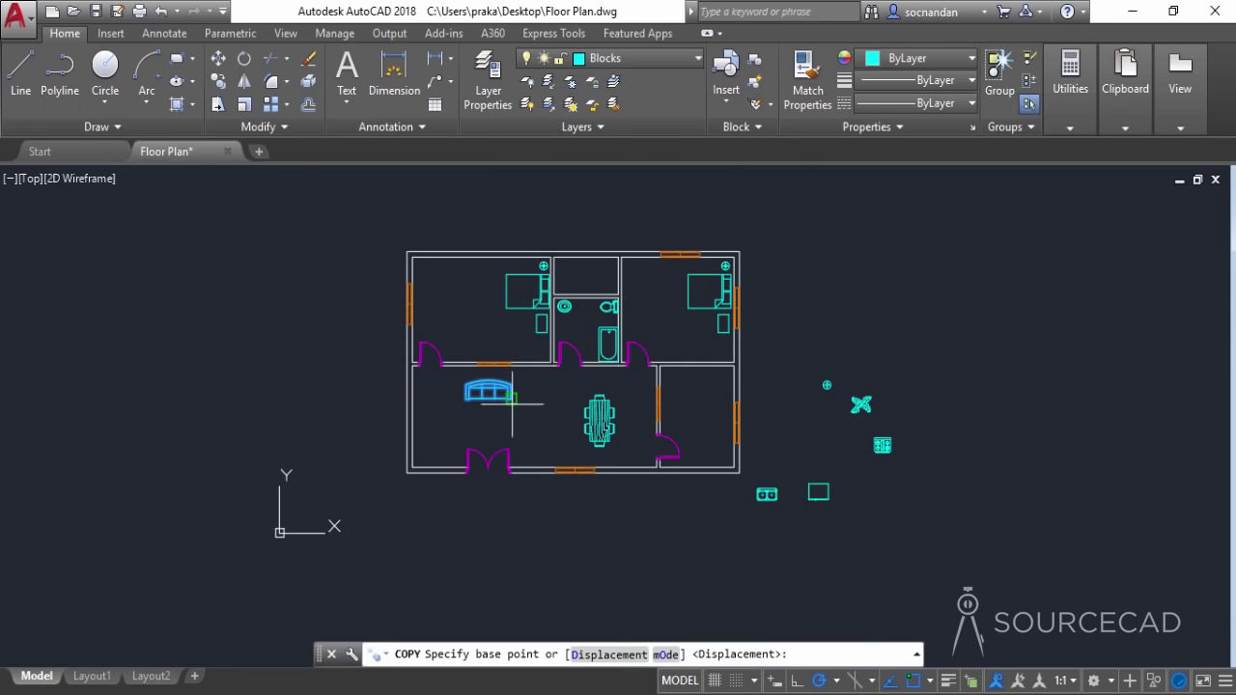
pyautogui.click(508, 396)
pyautogui.click(567, 396)
pyautogui.rightClick(579, 414)
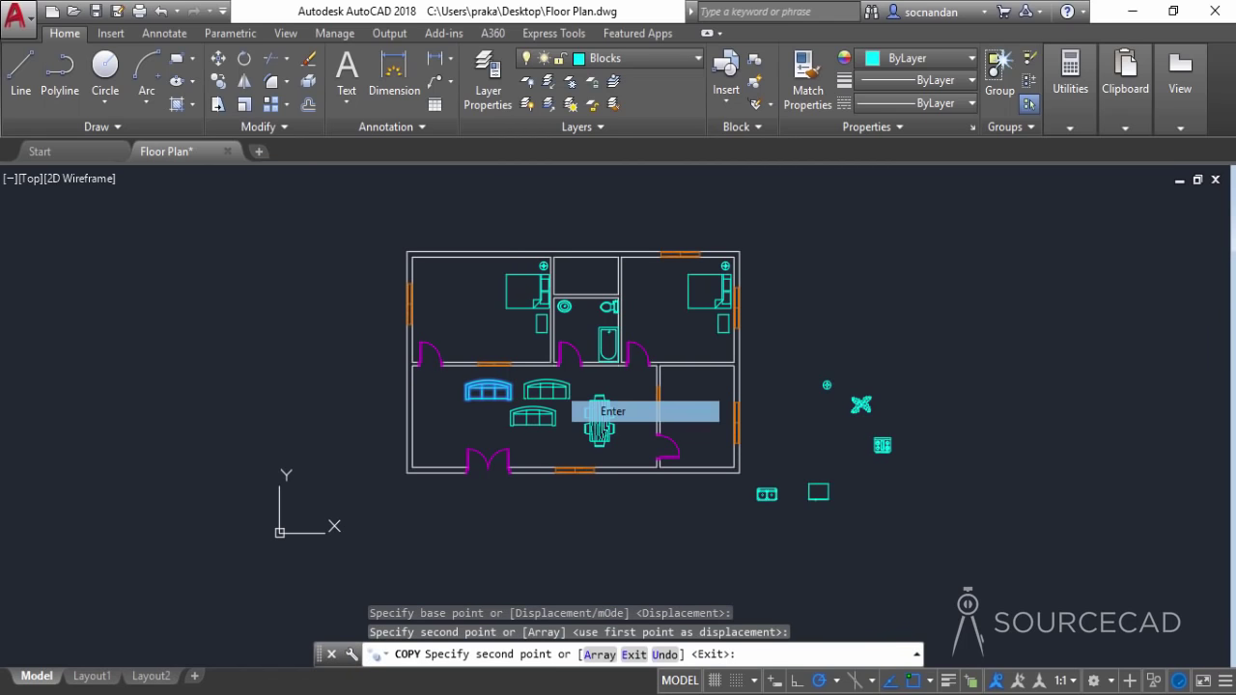
pyautogui.click(585, 413)
# Rotate the copied sofa 270° so it stands upright with its back towards the dining table
pyautogui.click(524, 406)
pyautogui.click(525, 407)
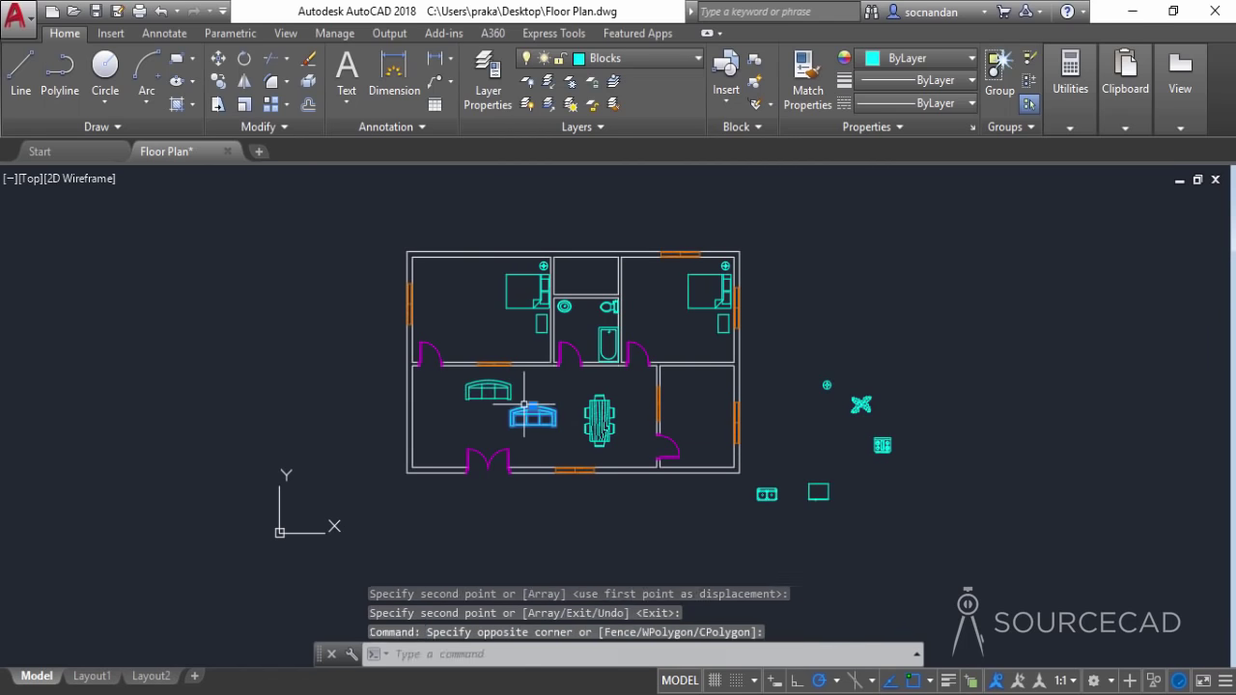
pyautogui.click(245, 58)
pyautogui.click(533, 425)
pyautogui.click(532, 464)
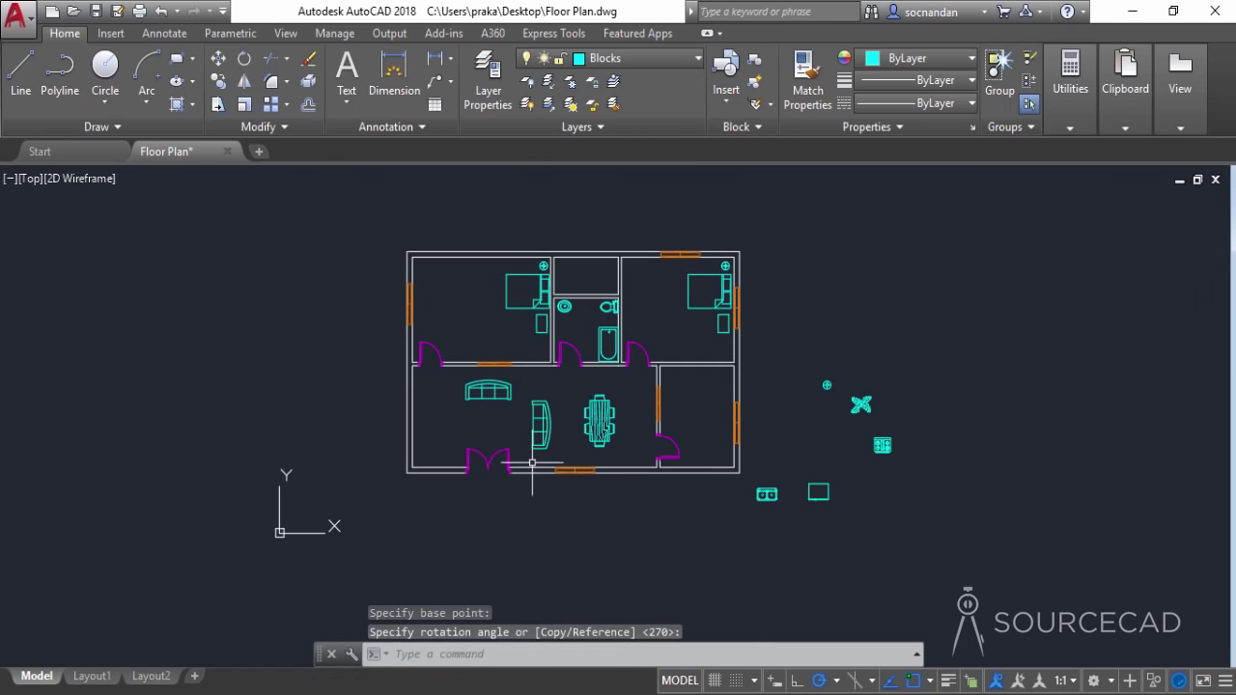
# Move the upright sofa slightly left, closer to the first sofa and away from the dining table
pyautogui.scroll(4, 570, 437)
pyautogui.click(576, 422)
pyautogui.click(218, 61)
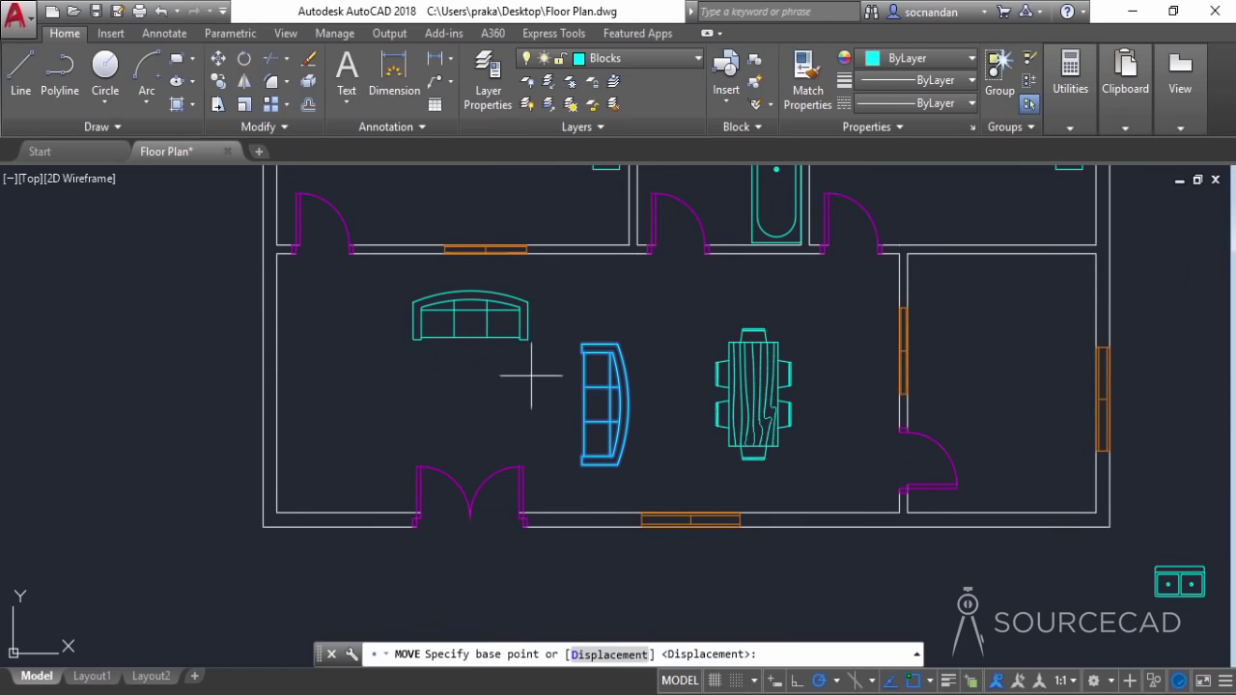
pyautogui.click(628, 404)
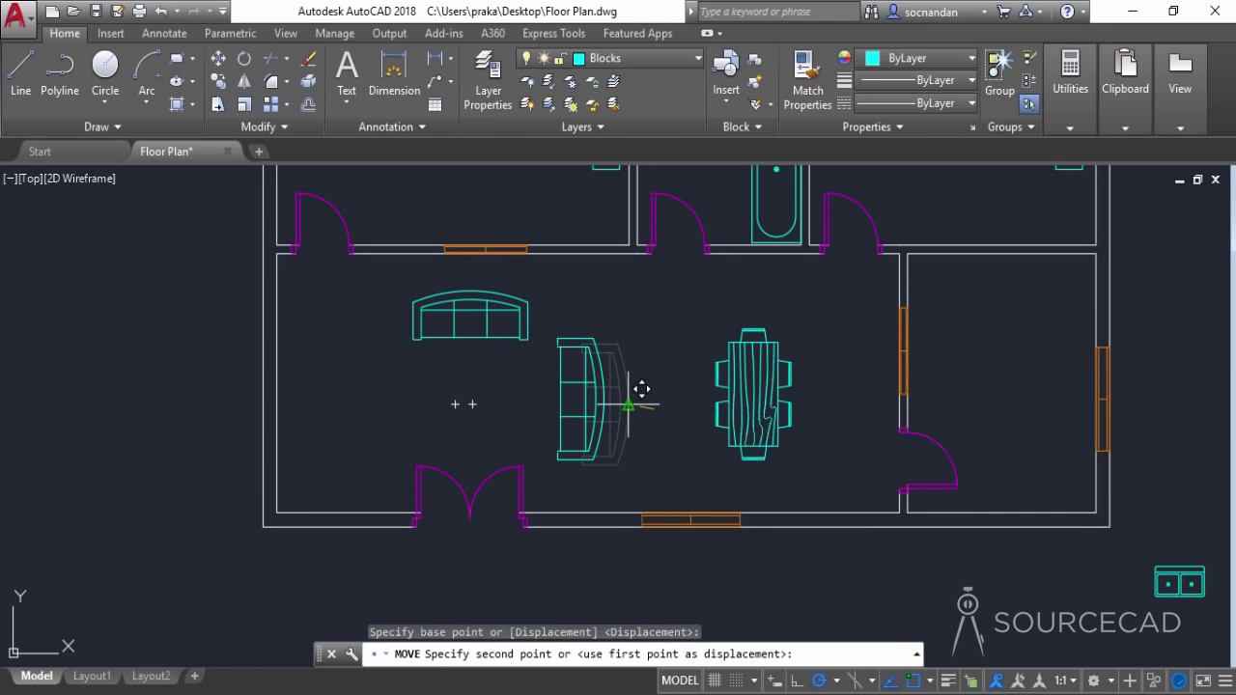
pyautogui.click(626, 405)
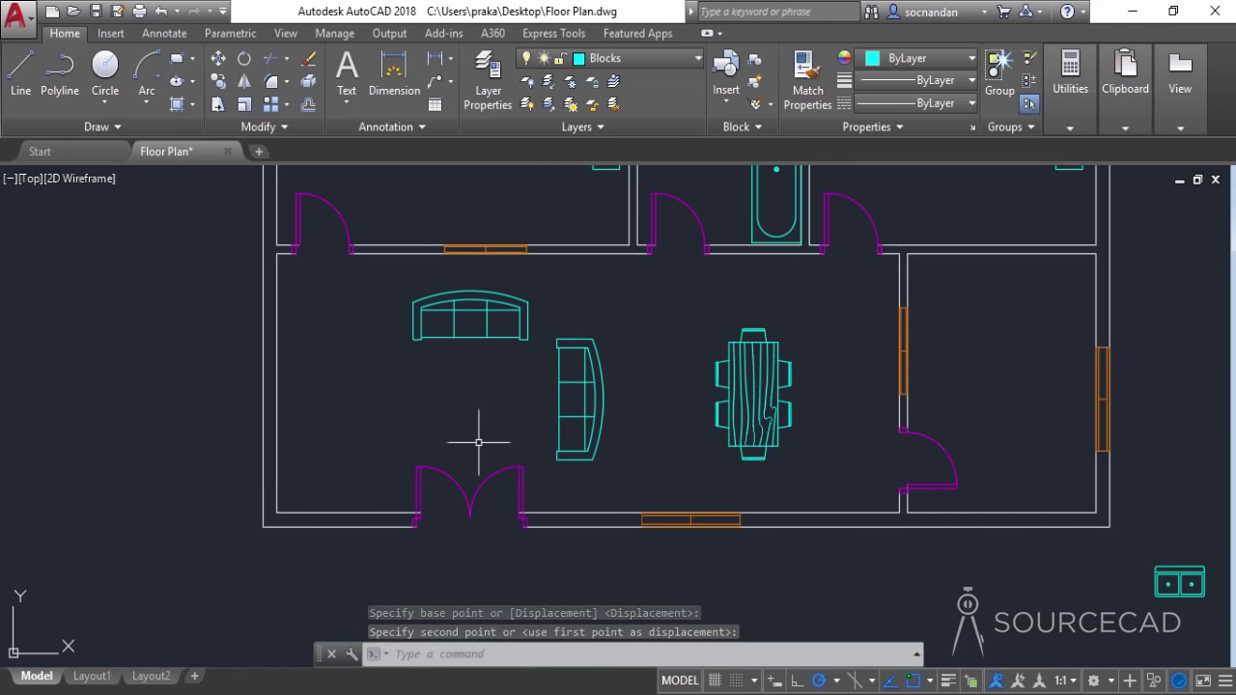
# Move both sofas together slightly right and up, closer to the living room's upper wall
pyautogui.click(640, 387)
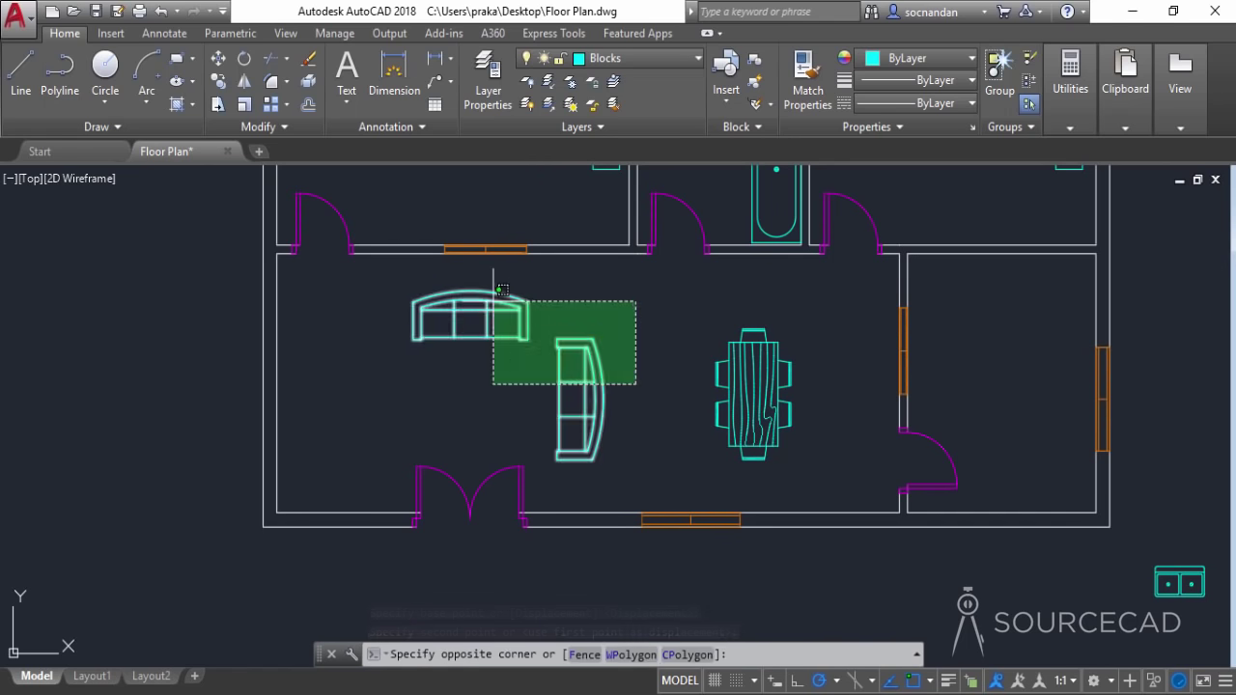
pyautogui.click(489, 299)
pyautogui.click(218, 60)
pyautogui.click(165, 417)
pyautogui.click(187, 399)
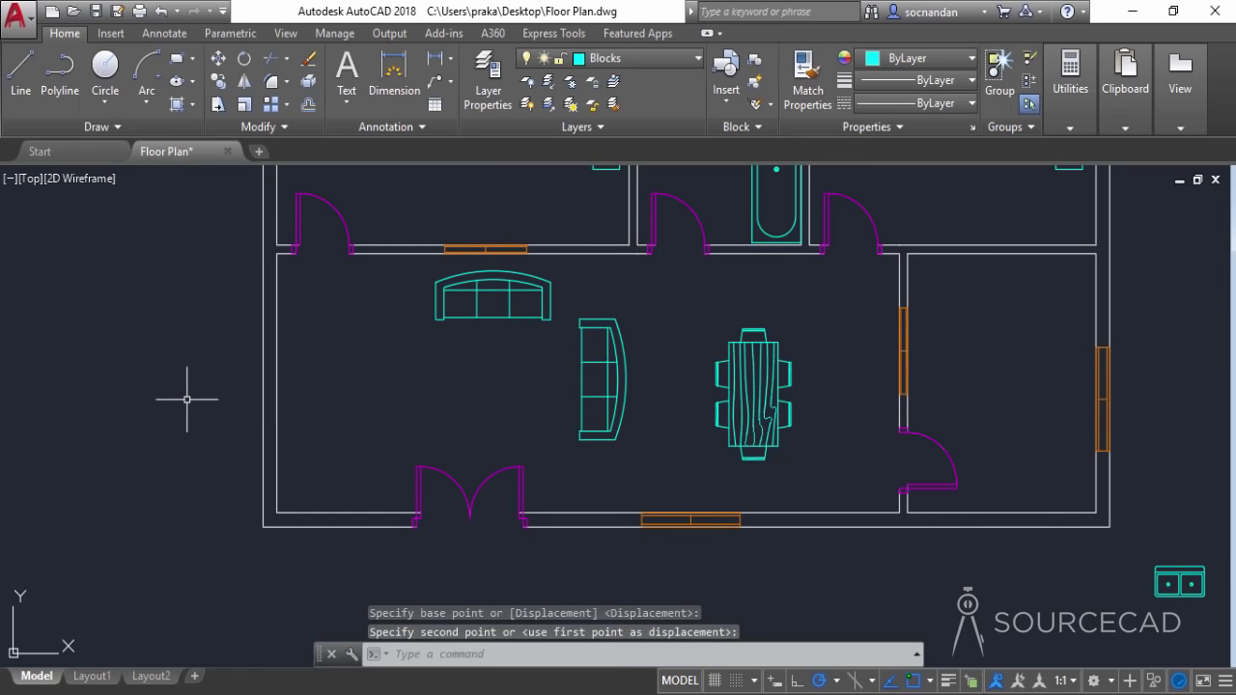
# Move the upright sofa slightly left and down so it sits just below the first sofa's right end
pyautogui.click(606, 384)
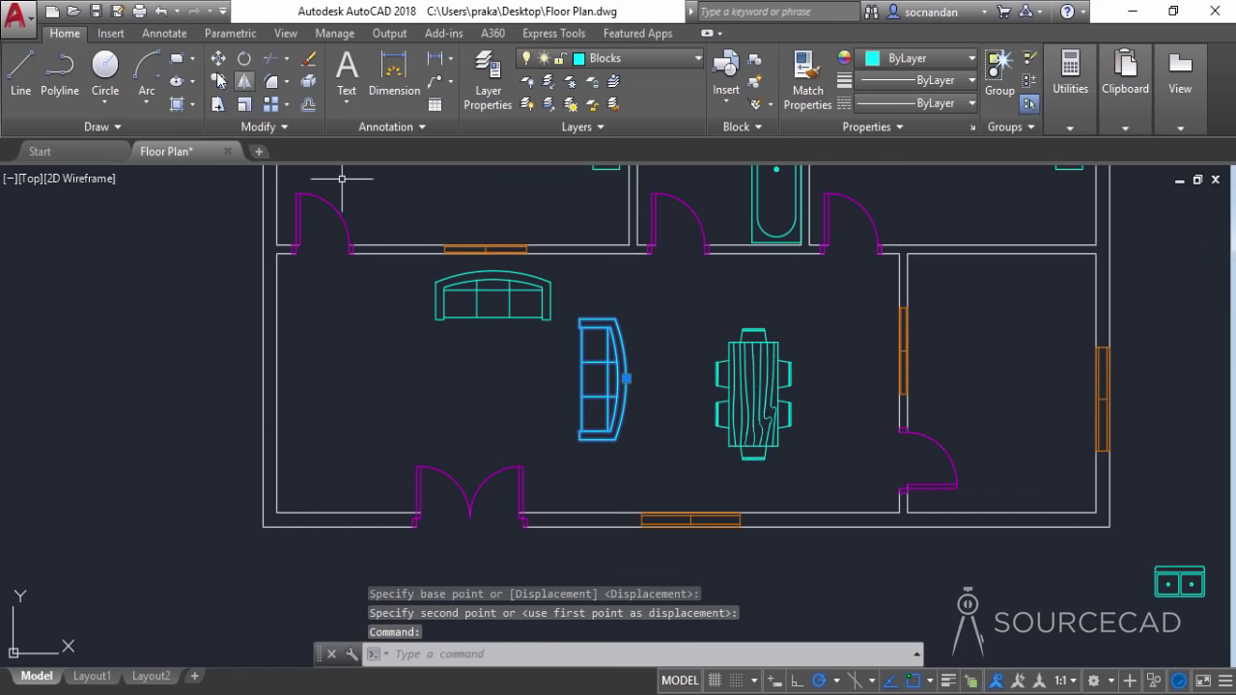
pyautogui.write('m')
pyautogui.press('Return')
pyautogui.click(435, 393)
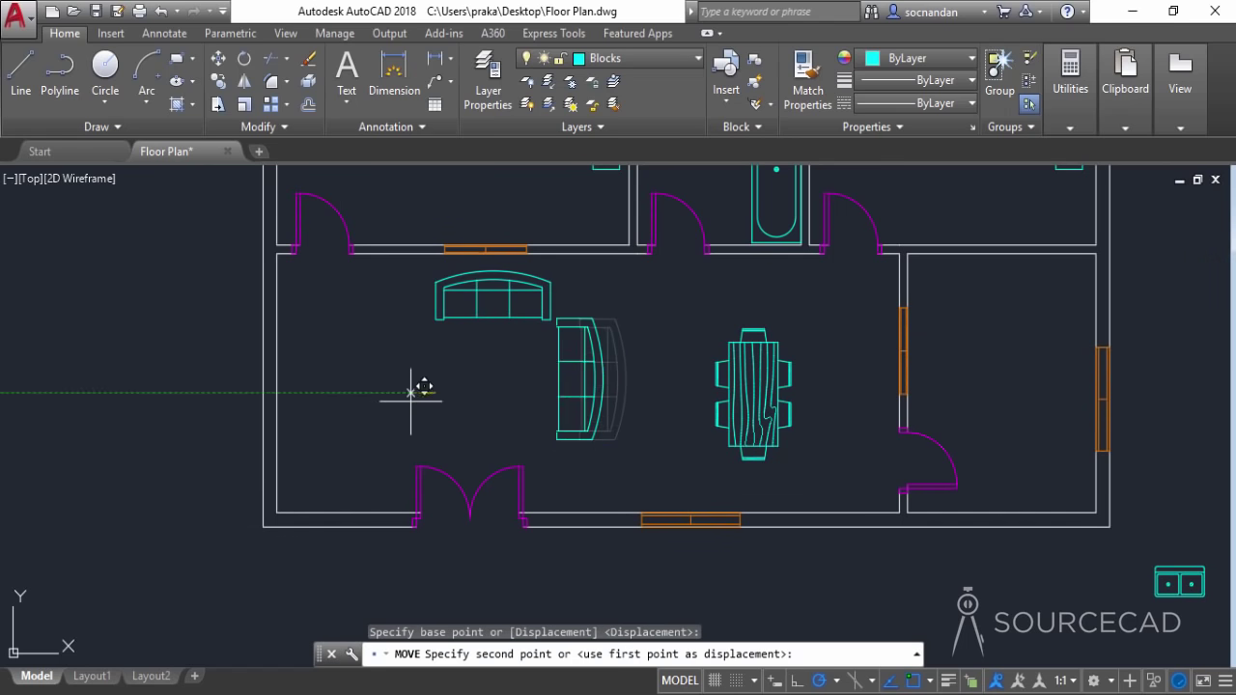
# Draw an upright rectangular coffee table below the upper sofa and left of the upright sofa
pyautogui.click(177, 58)
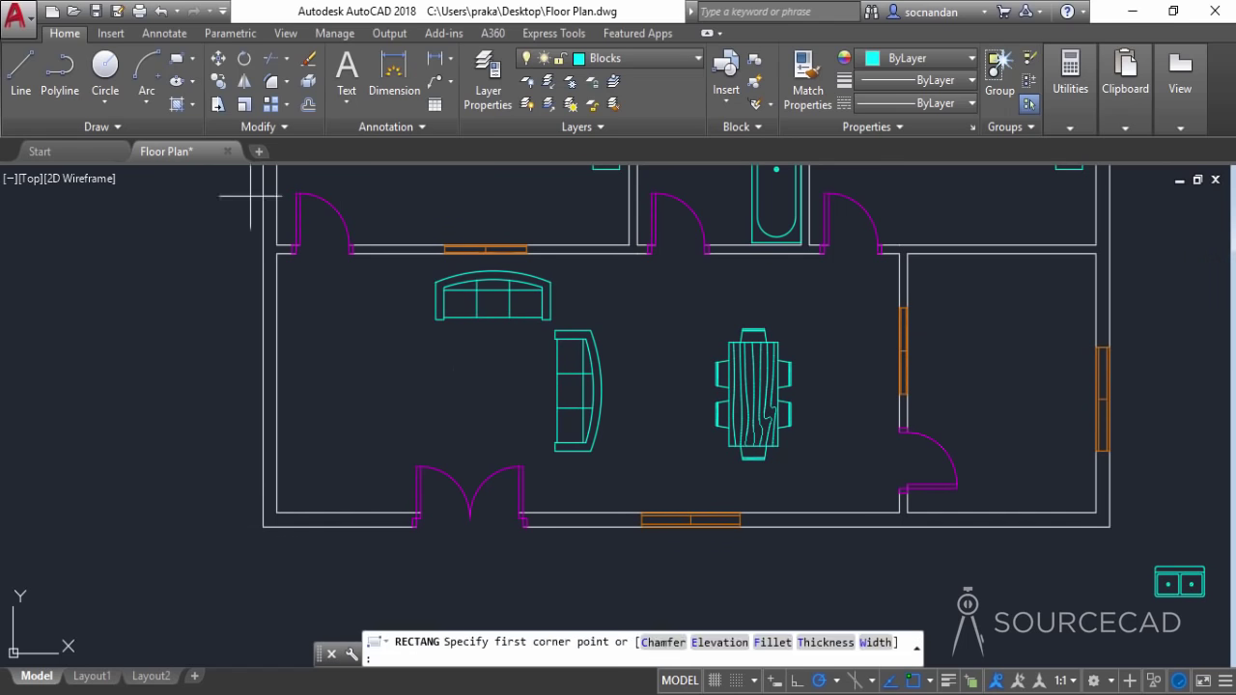
pyautogui.click(462, 342)
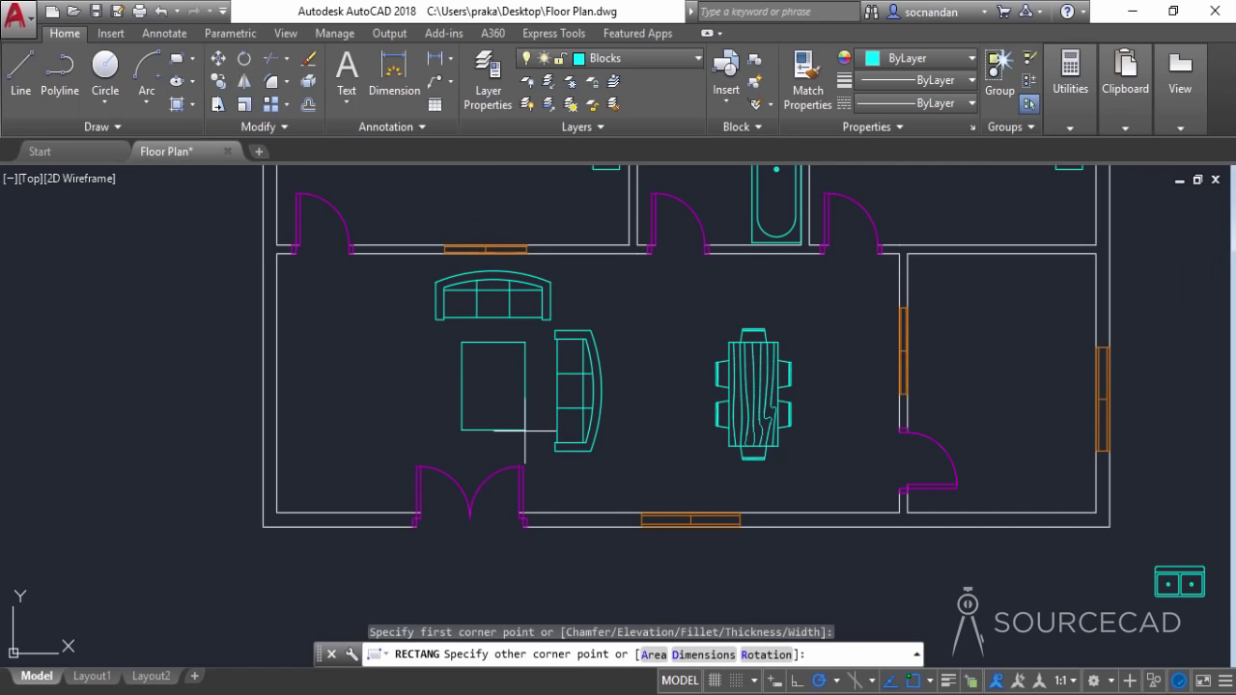
pyautogui.click(524, 431)
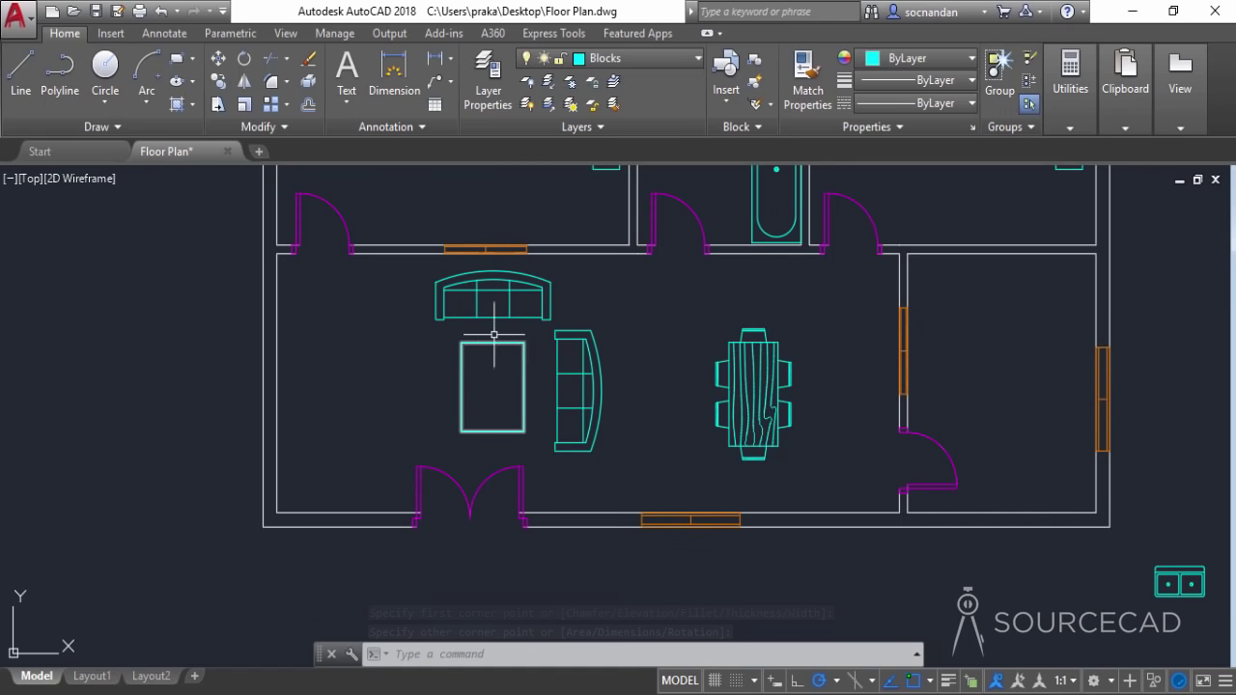
# Fillet all corners of the coffee table rectangle with the Polyline option, using a small radius picked between two points
pyautogui.click(271, 85)
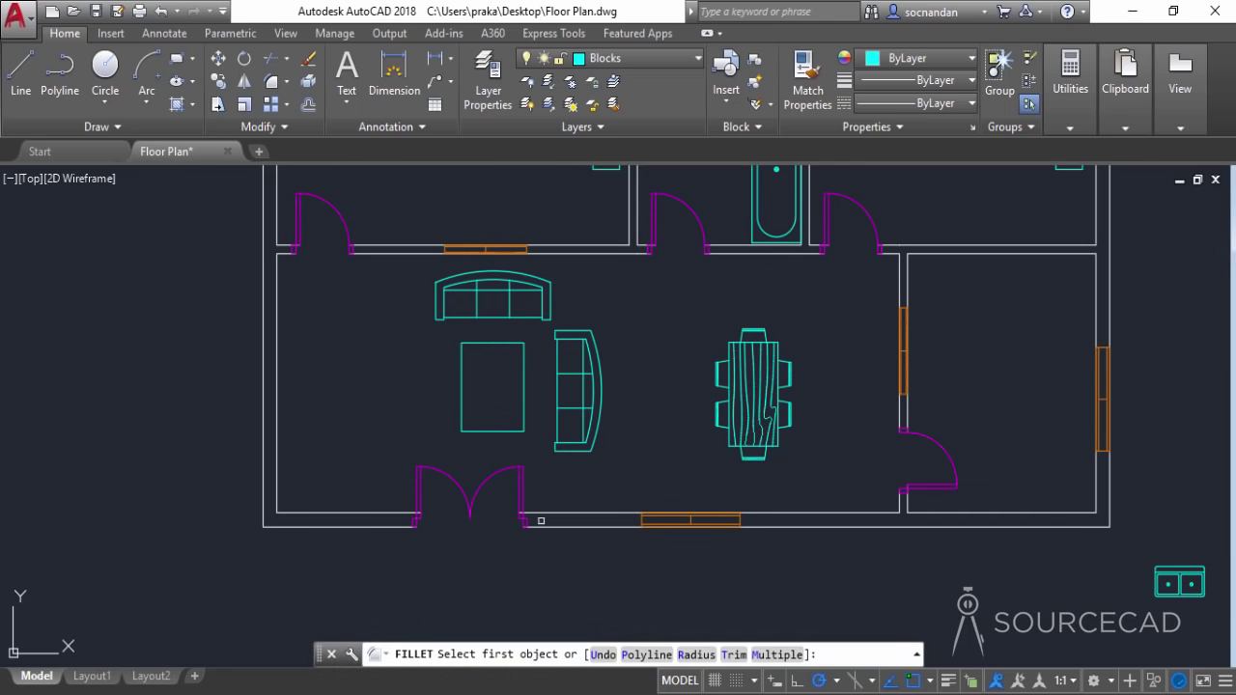
pyautogui.click(676, 656)
pyautogui.scroll(4, 489, 361)
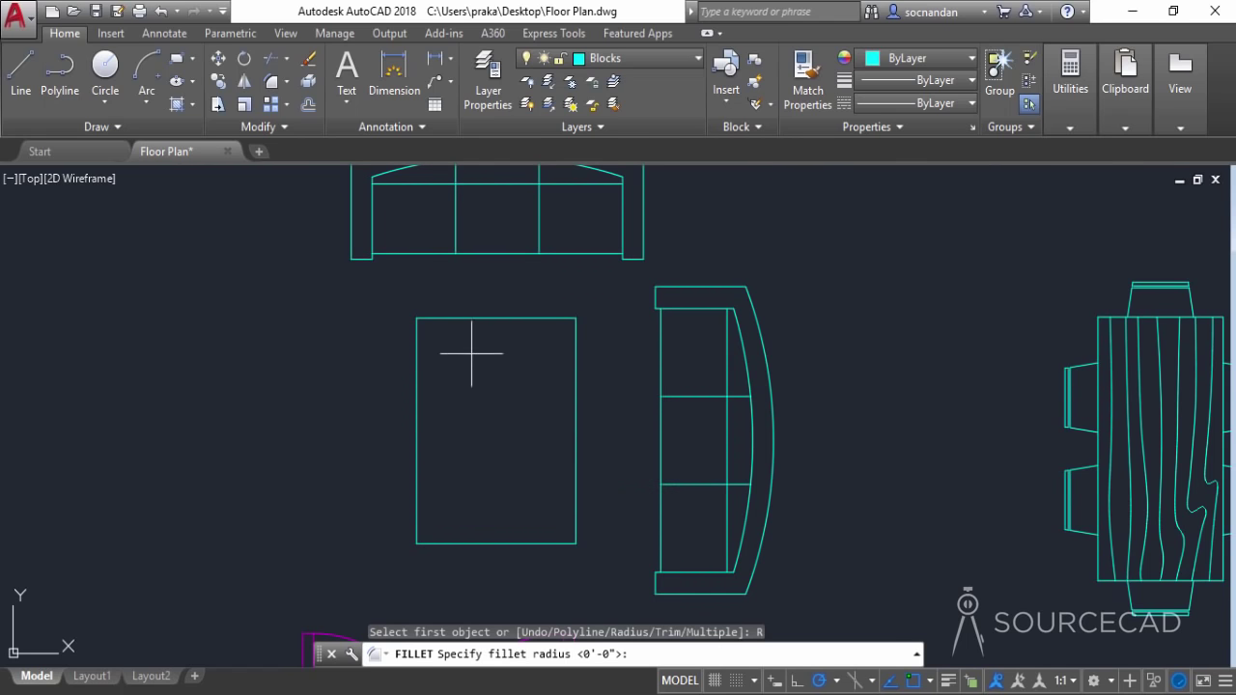
pyautogui.click(471, 353)
pyautogui.click(490, 355)
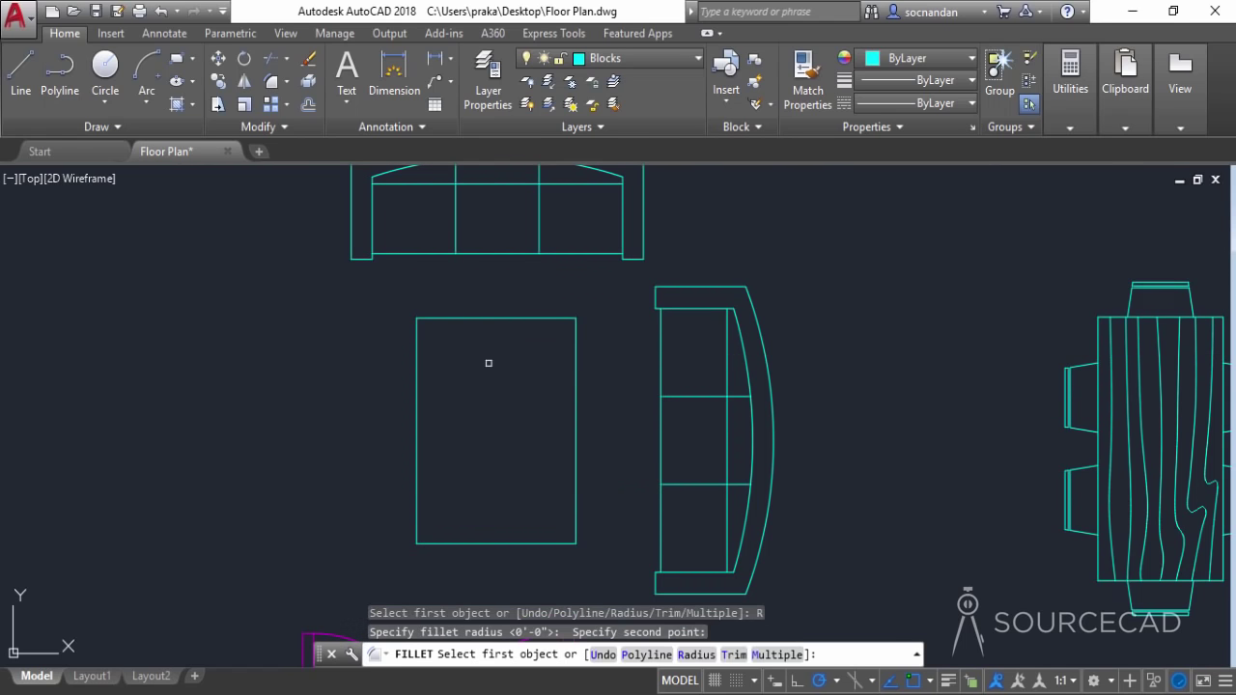
pyautogui.click(645, 654)
pyautogui.click(531, 323)
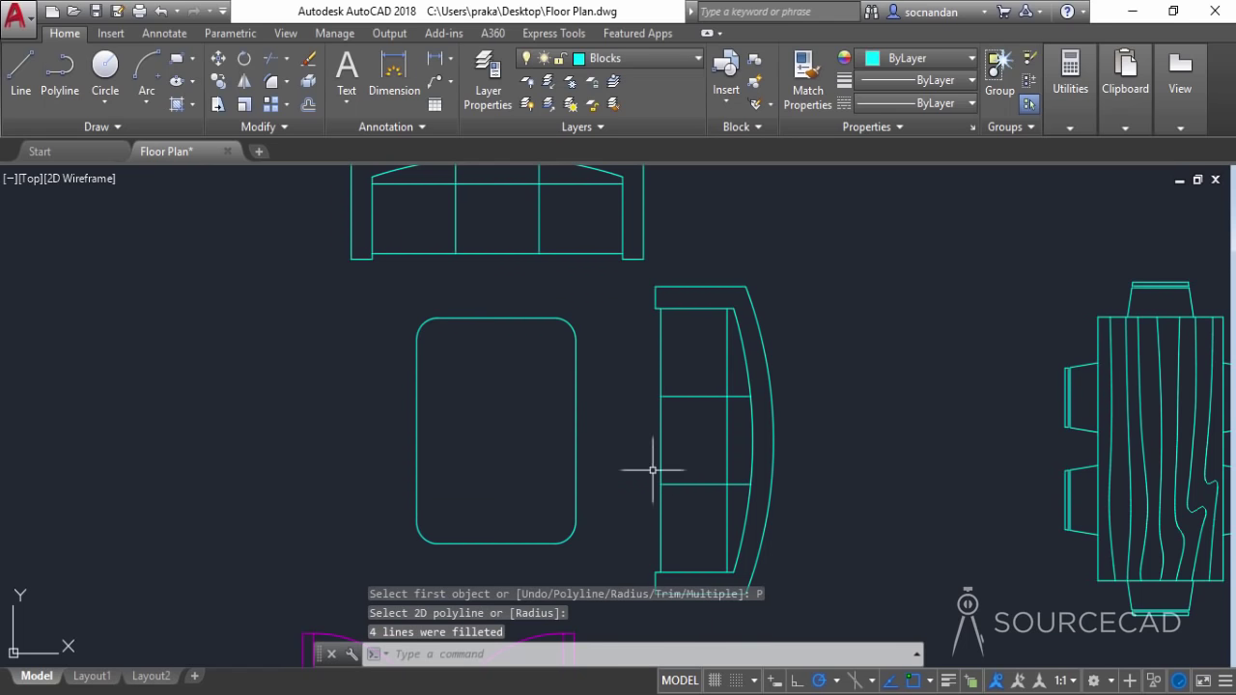
# Draw a narrow upright rectangle as a TV unit against the living room's left wall, facing the upright sofa
pyautogui.scroll(-6, 523, 396)
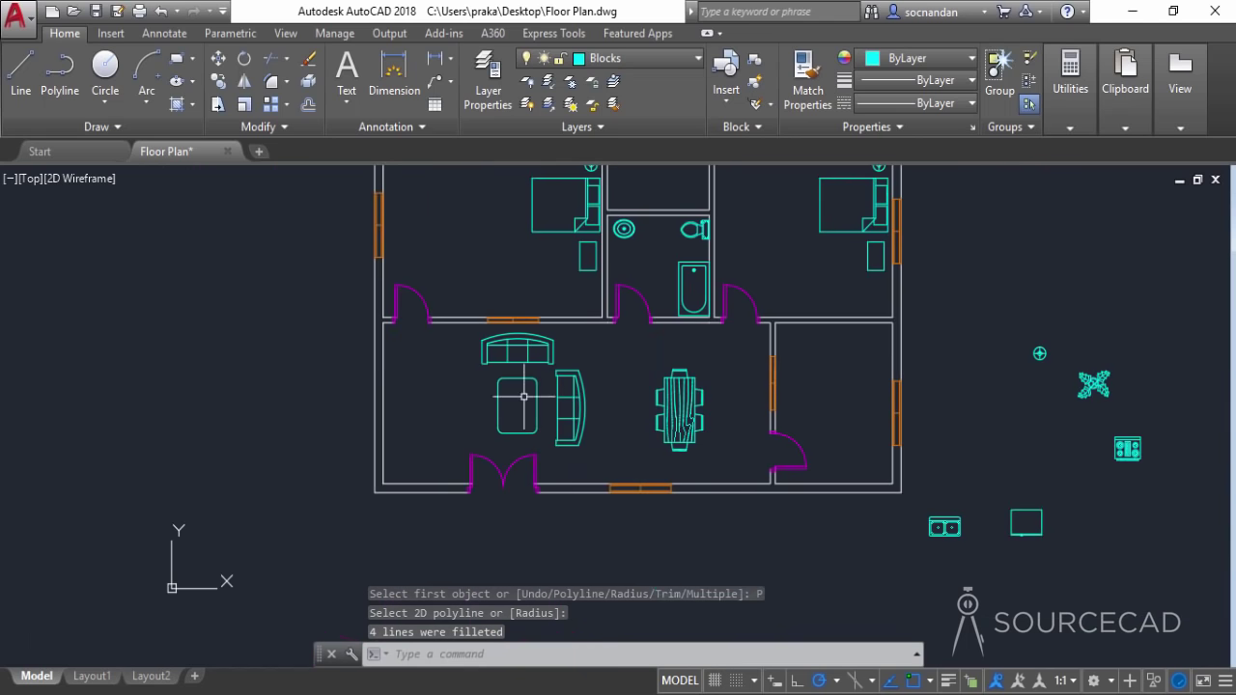
pyautogui.moveTo(461, 408); pyautogui.dragTo(493, 407, button='middle')
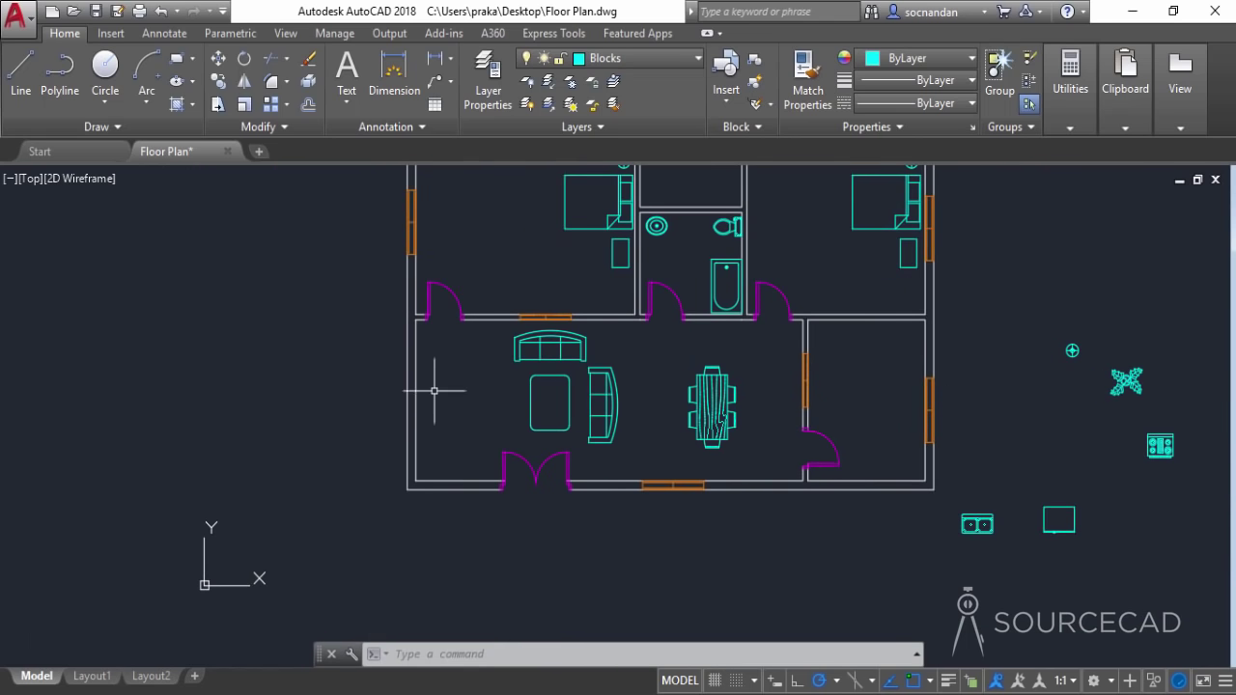
pyautogui.click(178, 60)
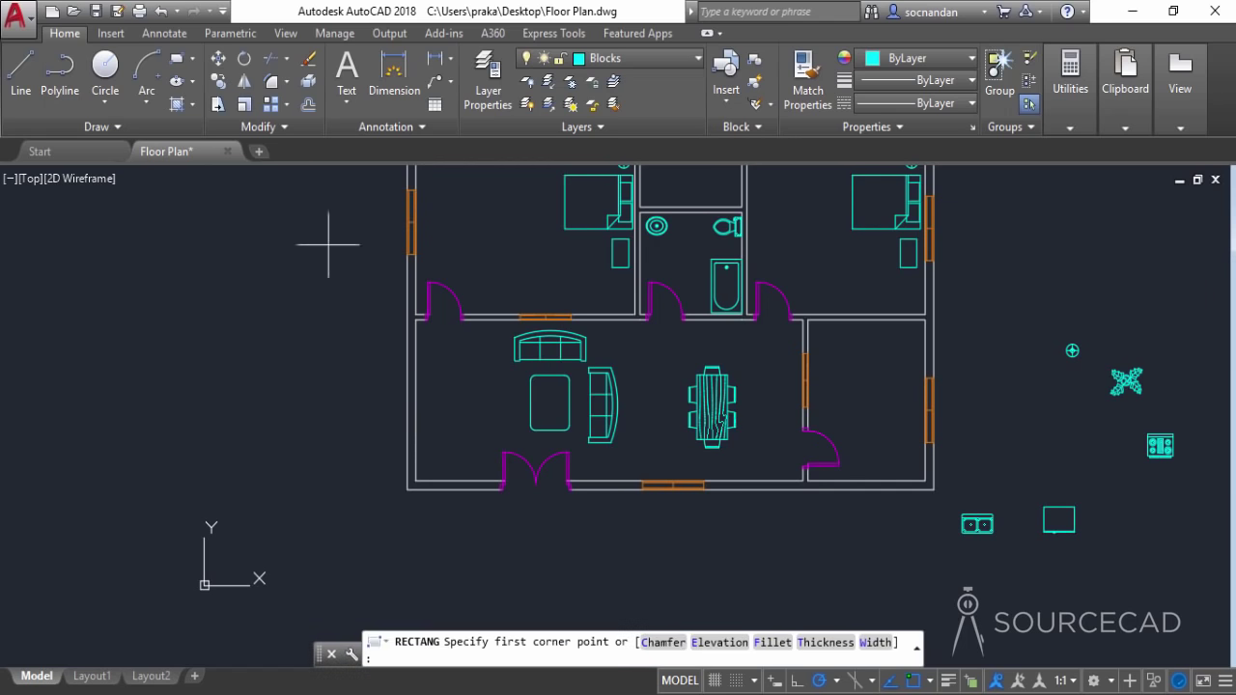
pyautogui.click(416, 360)
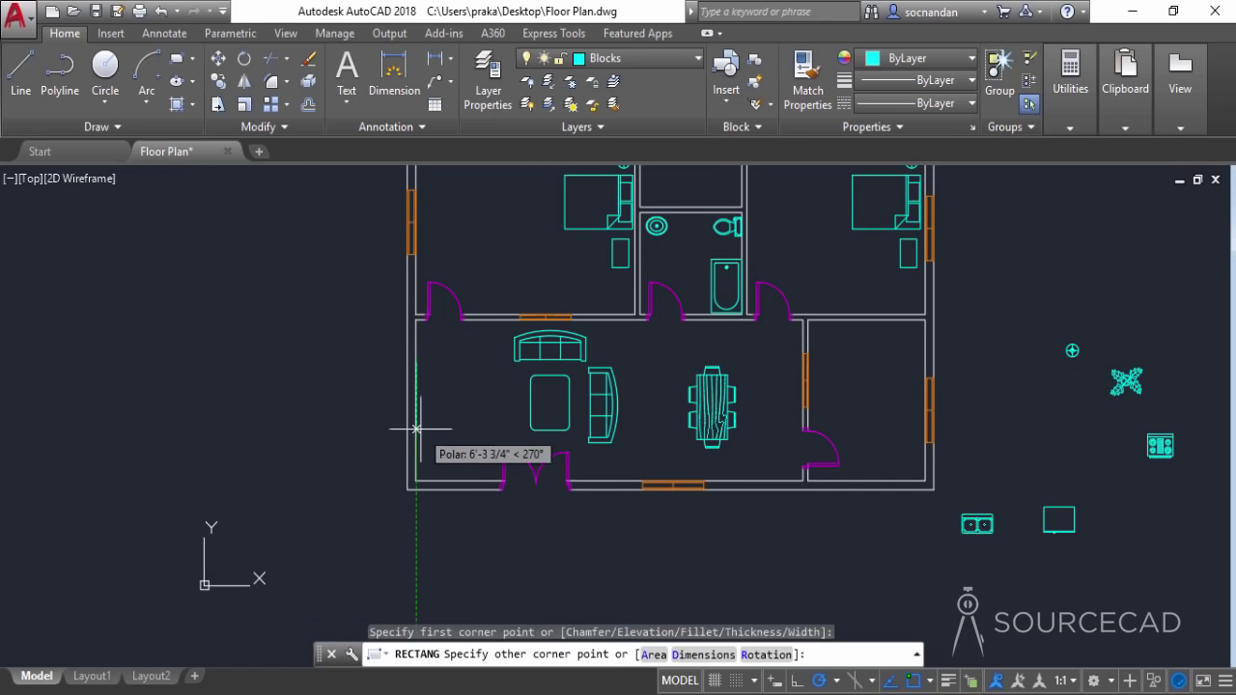
pyautogui.scroll(2, 418, 428)
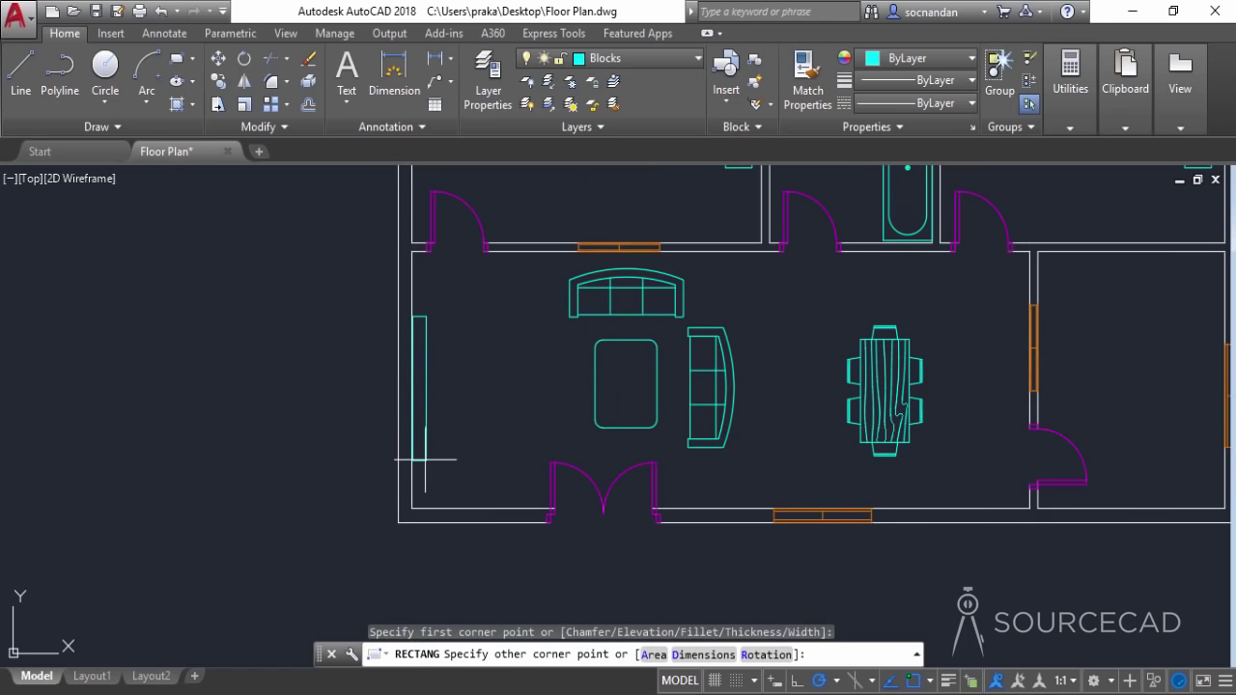
pyautogui.click(422, 457)
# Move the plant block from outside the plan into the living room's lower-left corner, below the narrow wall rectangle
pyautogui.scroll(-2, 492, 422)
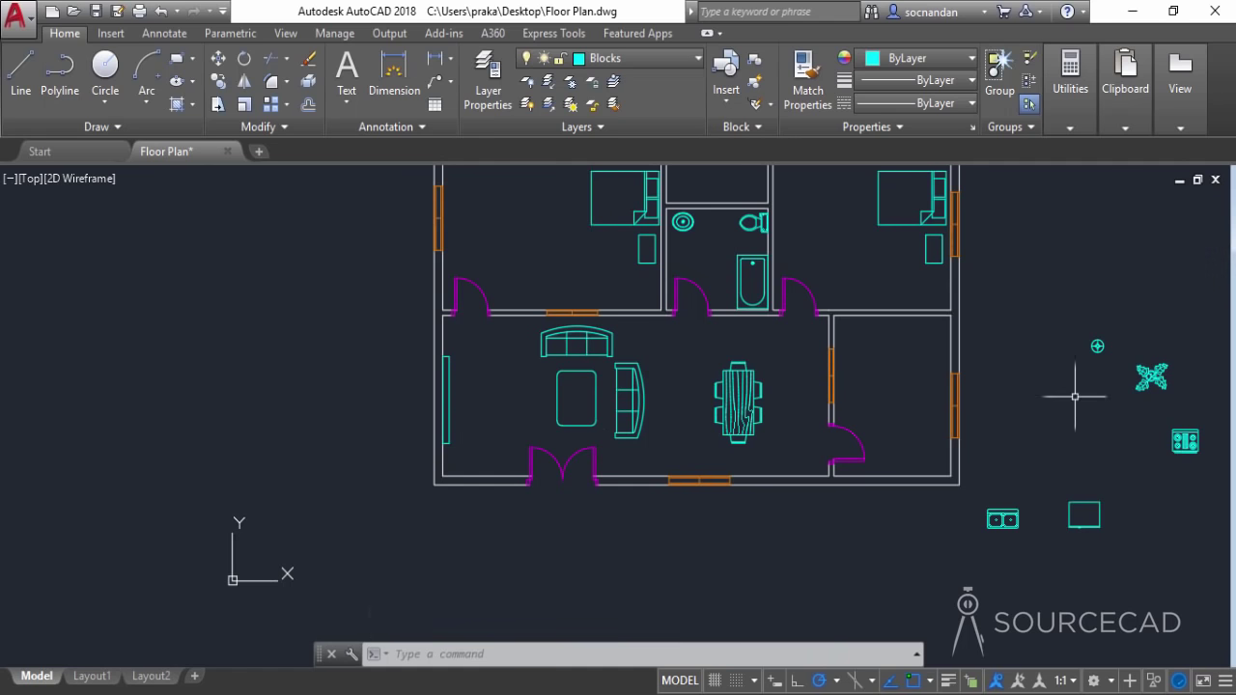
pyautogui.click(1147, 377)
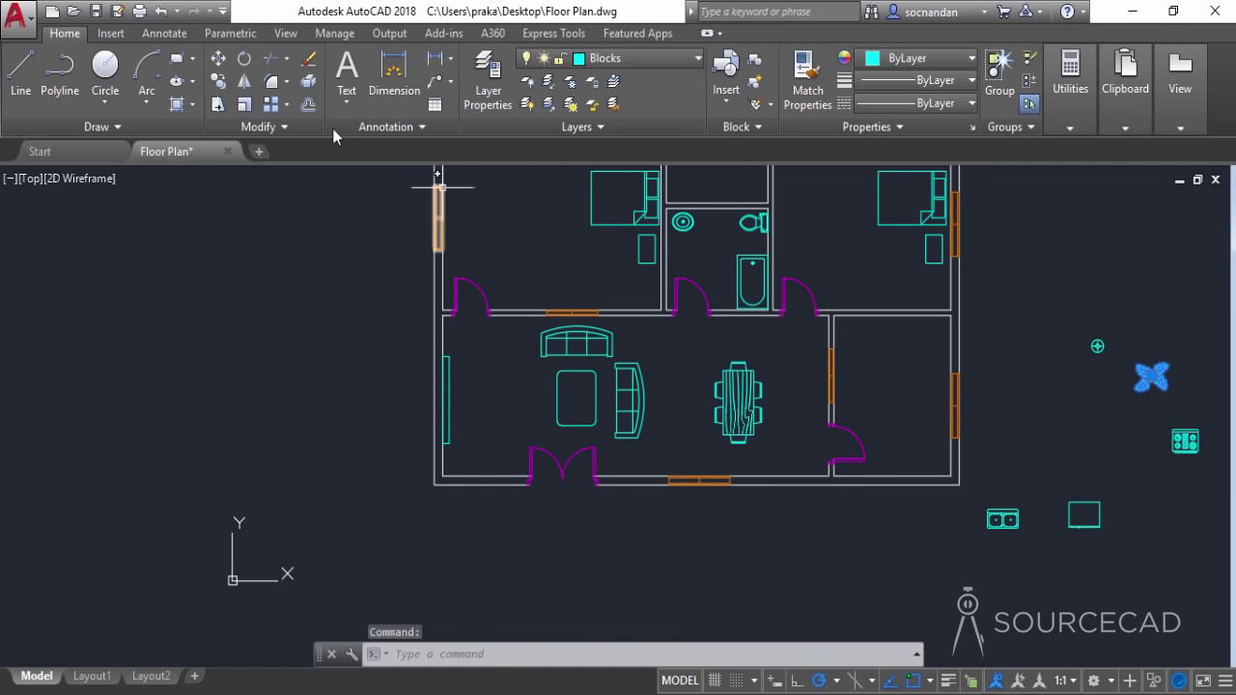
pyautogui.click(219, 59)
pyautogui.click(1141, 389)
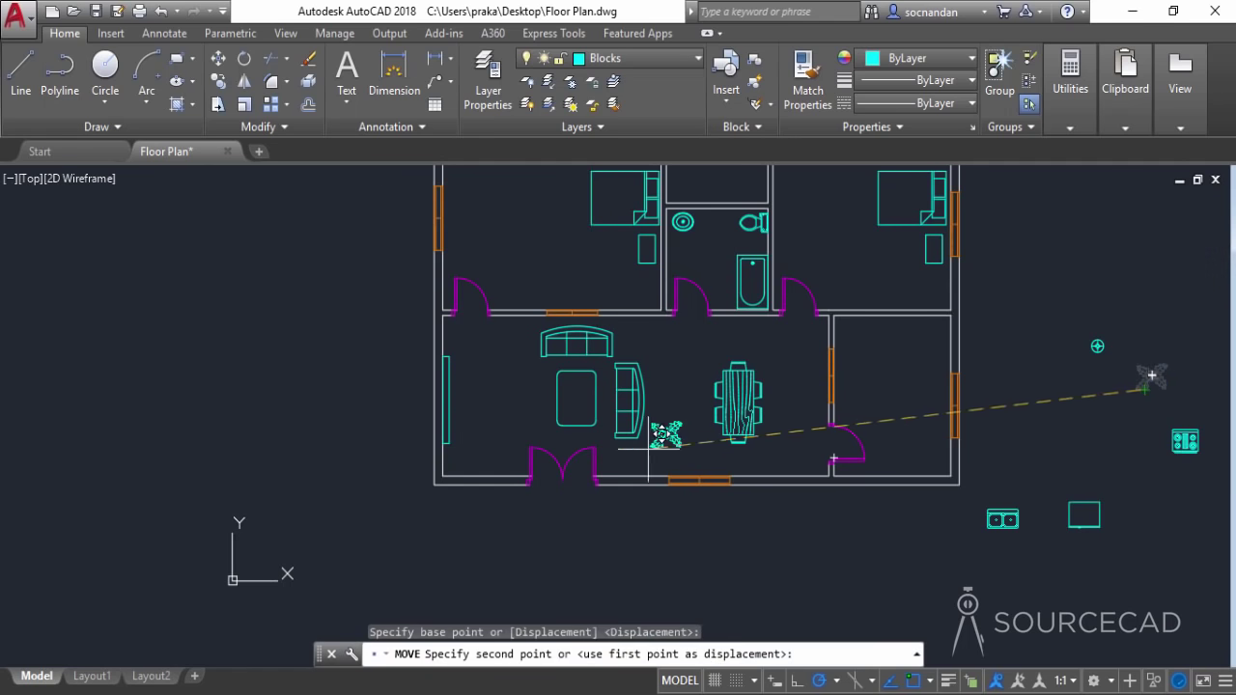
pyautogui.scroll(3, 458, 473)
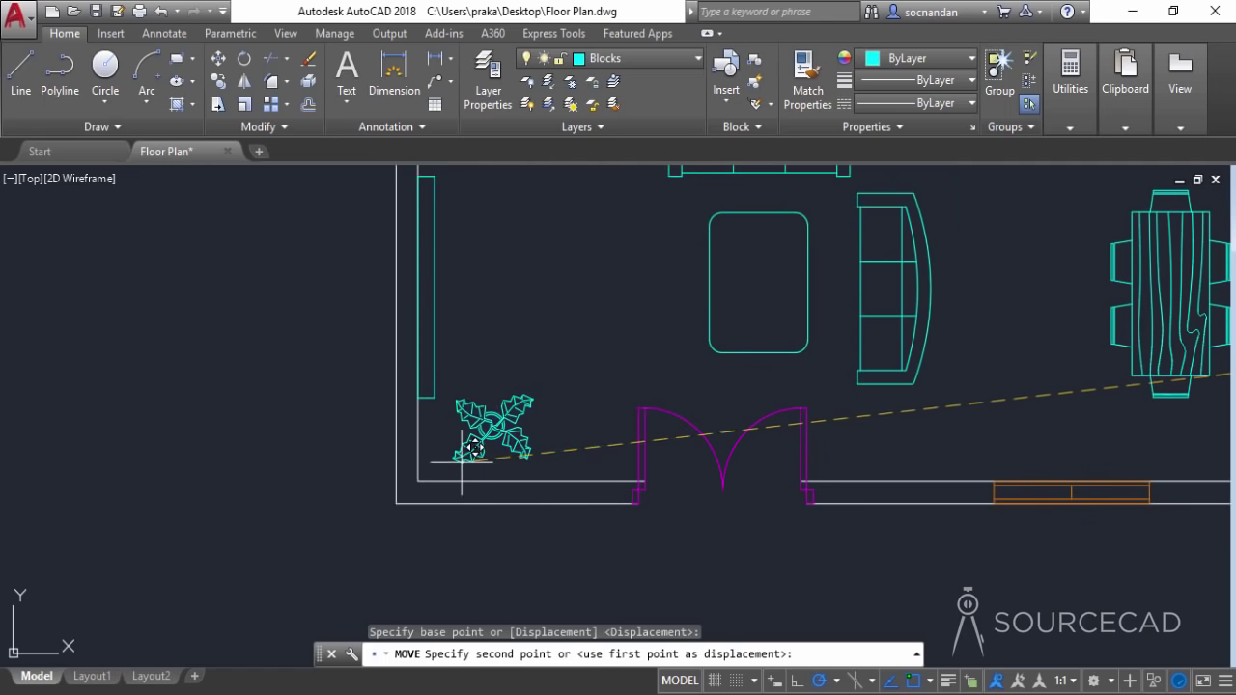
pyautogui.click(463, 468)
# Copy the living room plant into the upper-left corner of both bedrooms
pyautogui.scroll(-5, 585, 424)
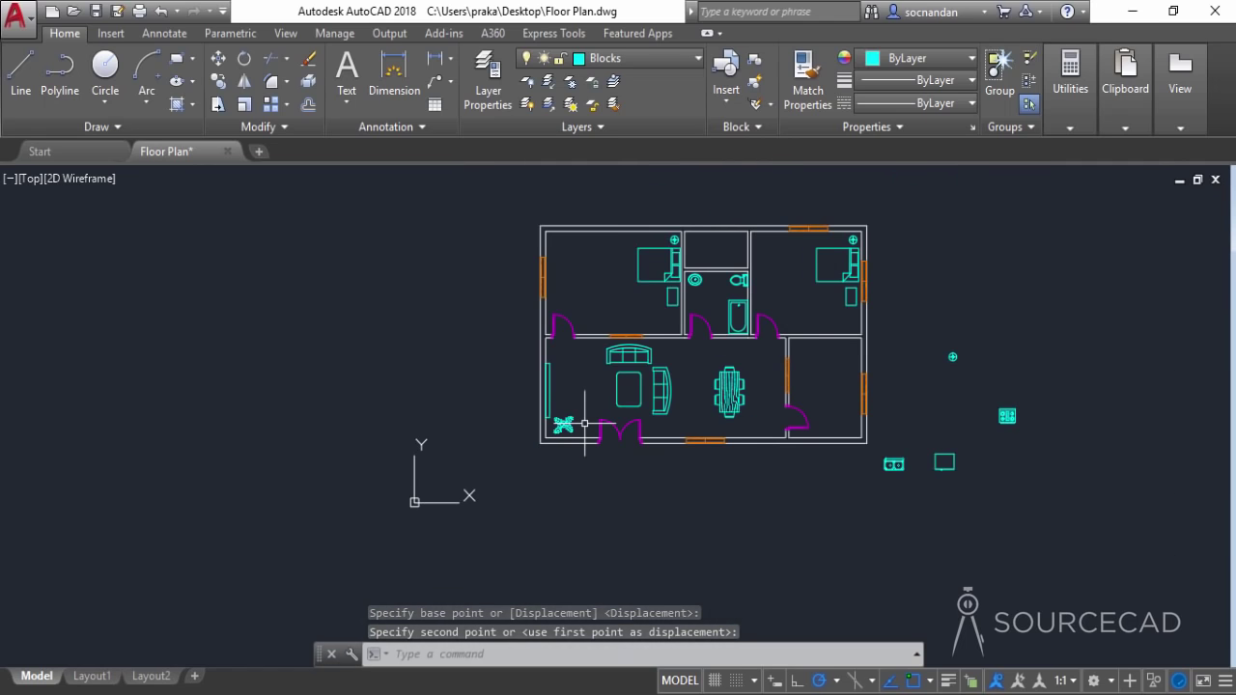
pyautogui.click(564, 424)
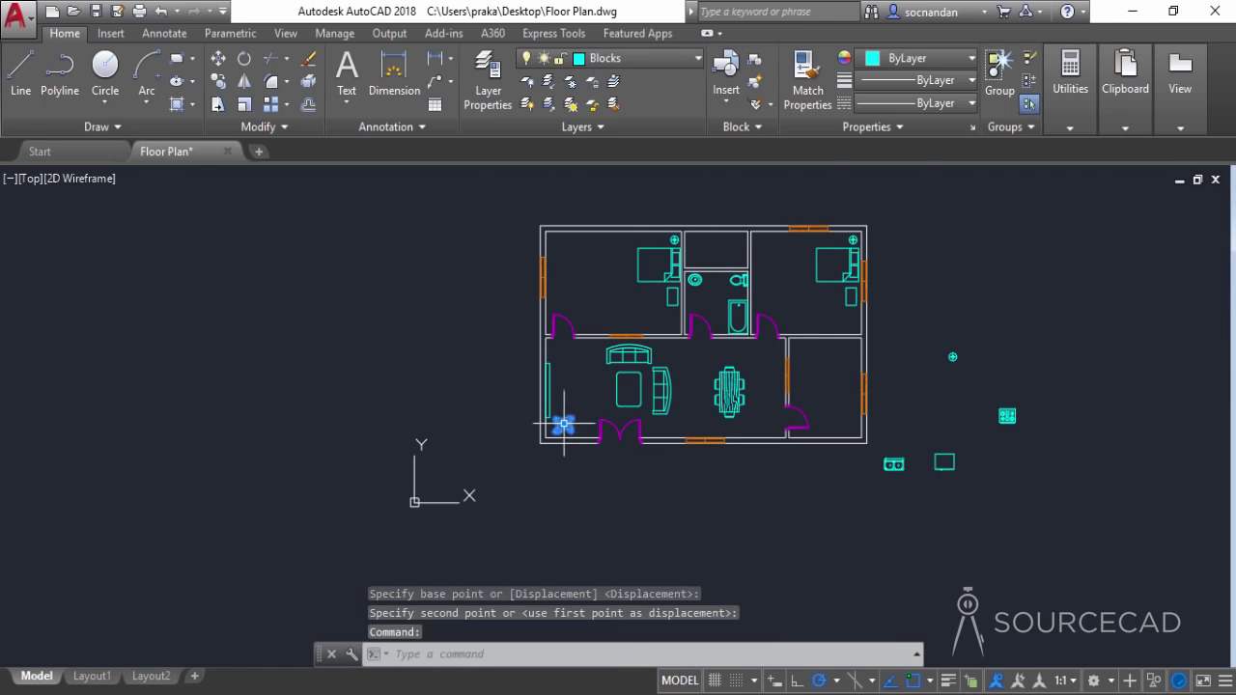
pyautogui.click(218, 81)
pyautogui.click(571, 402)
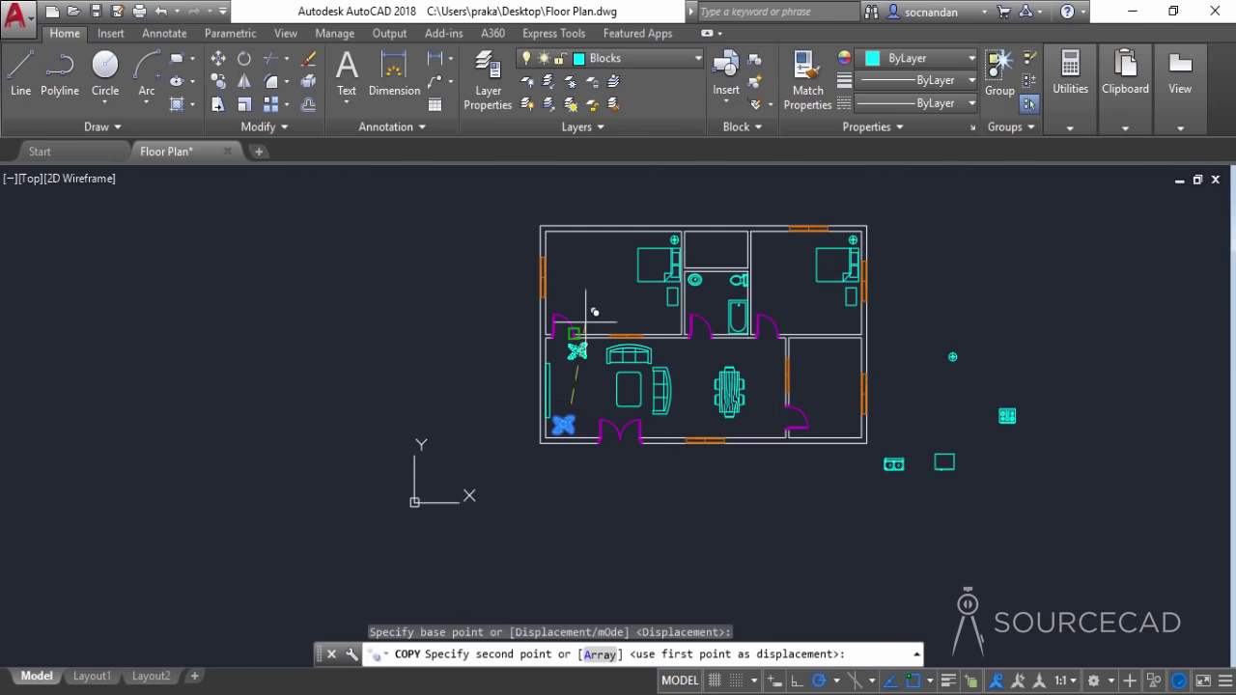
pyautogui.scroll(8, 570, 213)
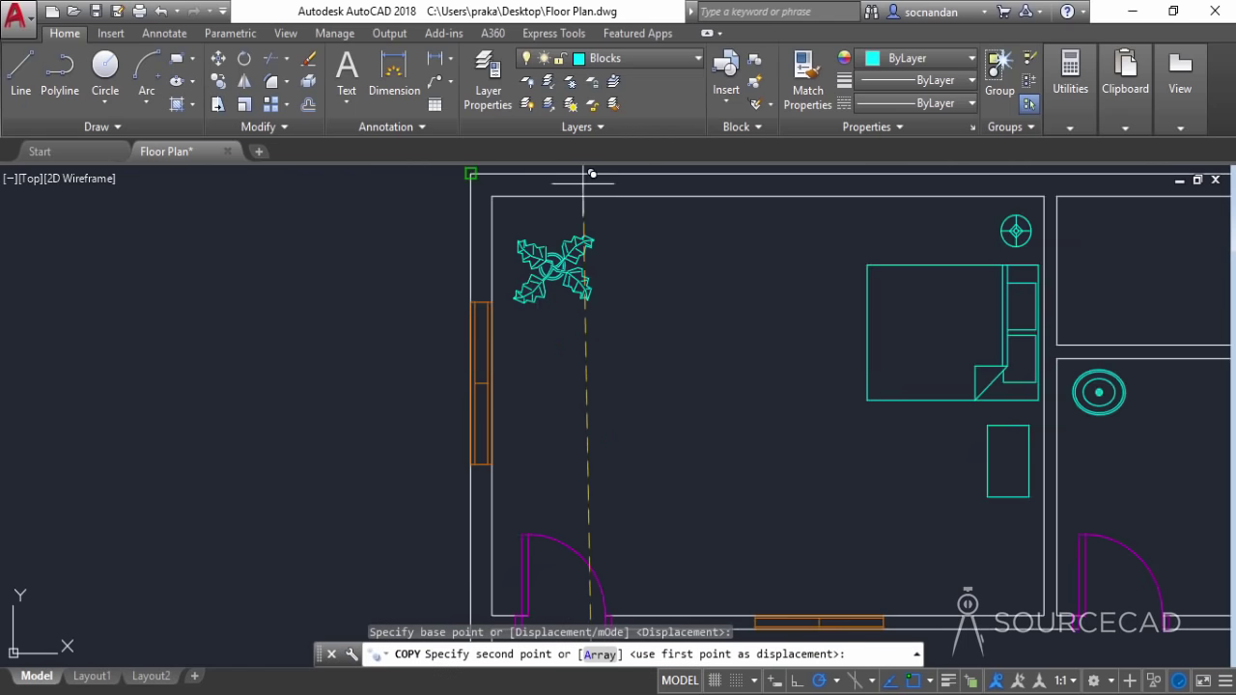
pyautogui.click(596, 203)
pyautogui.scroll(-8, 723, 302)
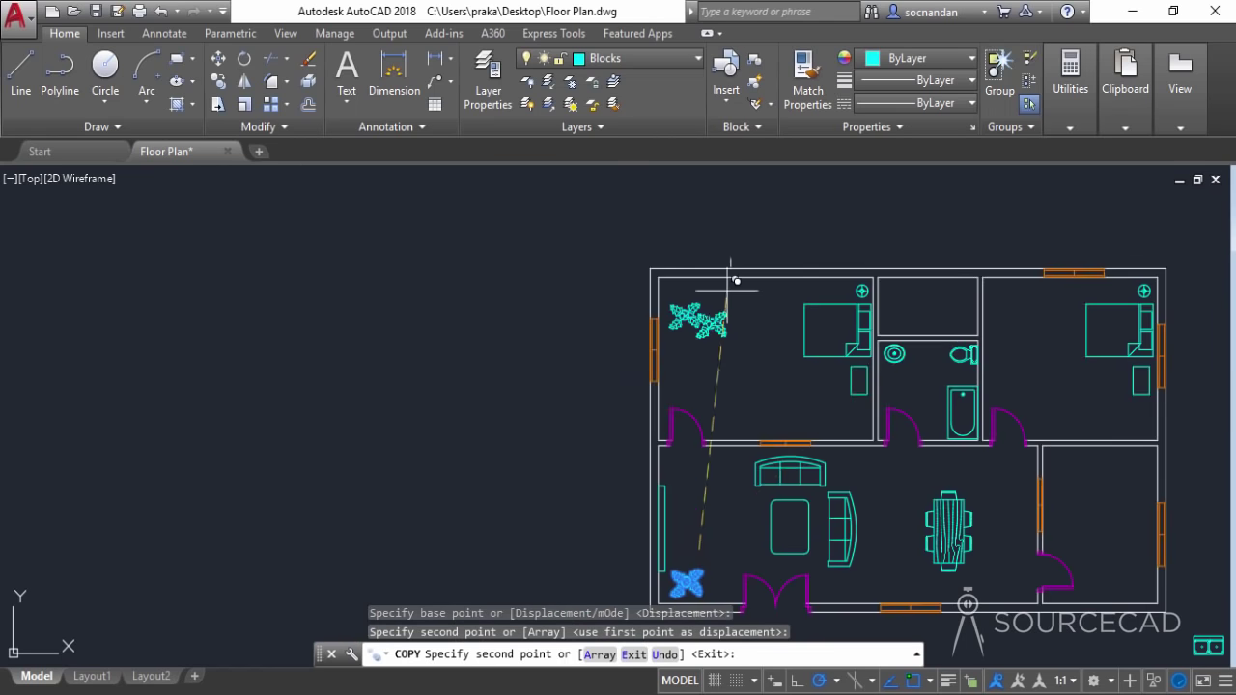
pyautogui.scroll(5, 853, 263)
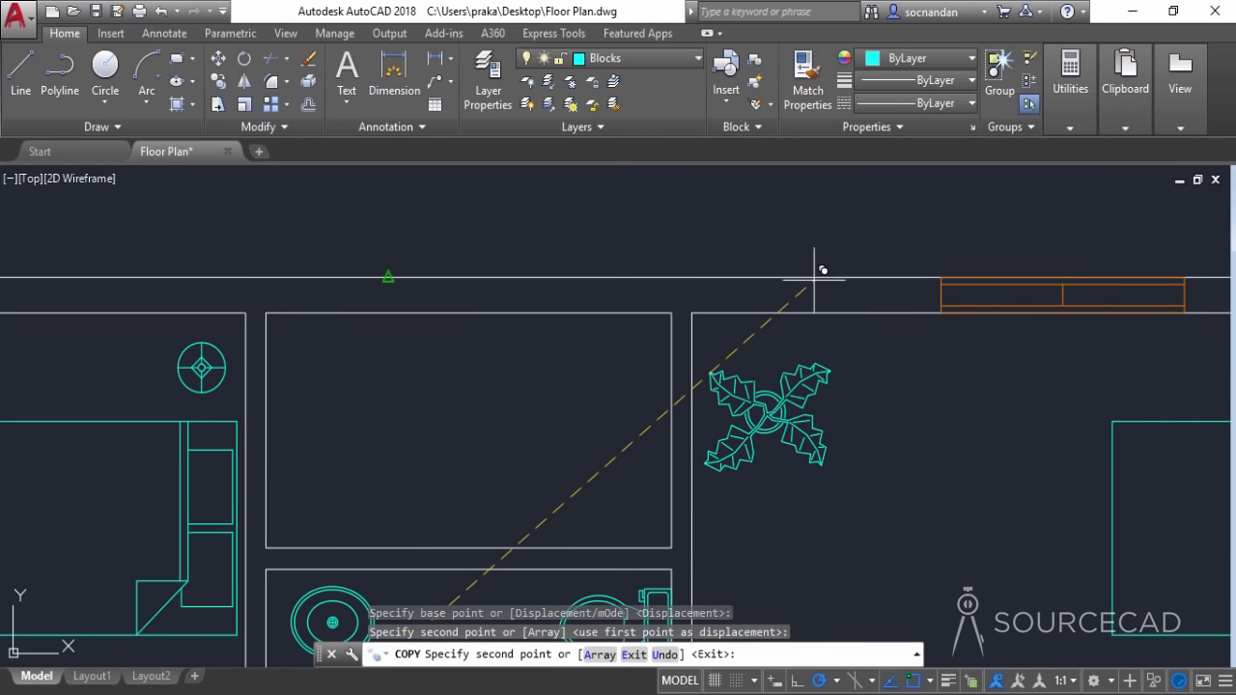
pyautogui.click(827, 259)
pyautogui.scroll(-7, 826, 258)
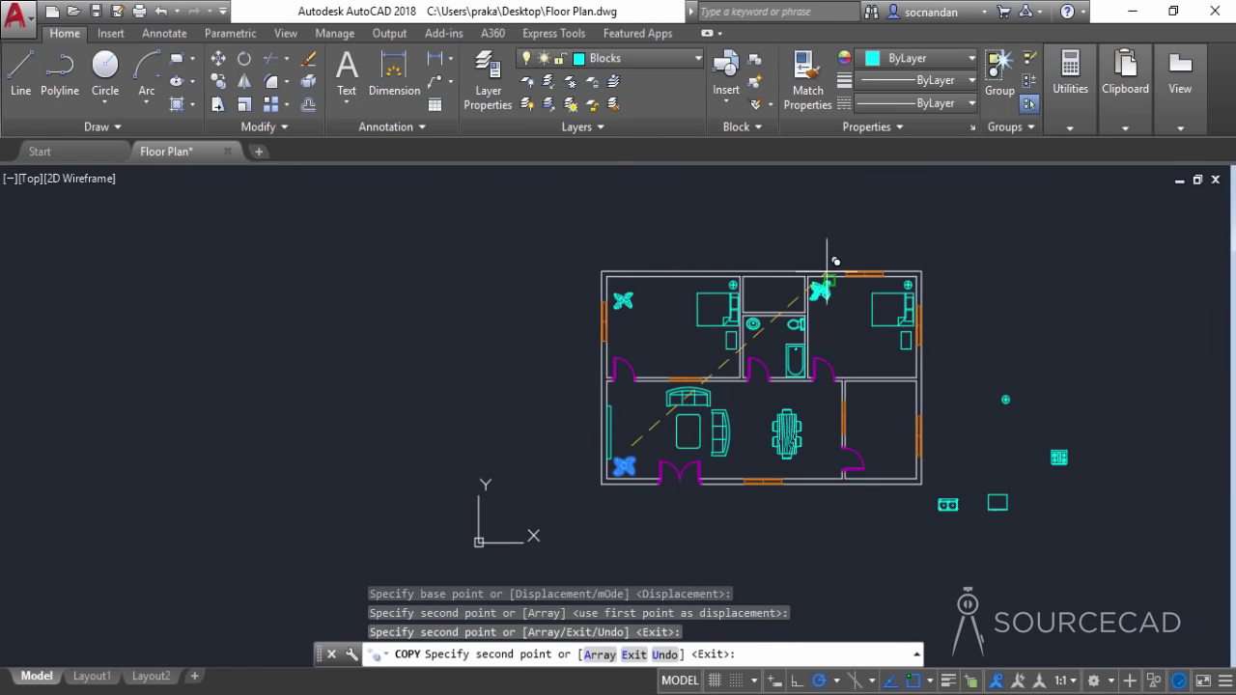
pyautogui.rightClick(622, 248)
pyautogui.click(657, 259)
# Move the left bedroom's plant slightly up, closer to the upper wall
pyautogui.scroll(2, 629, 307)
pyautogui.scroll(2, 628, 307)
pyautogui.click(623, 295)
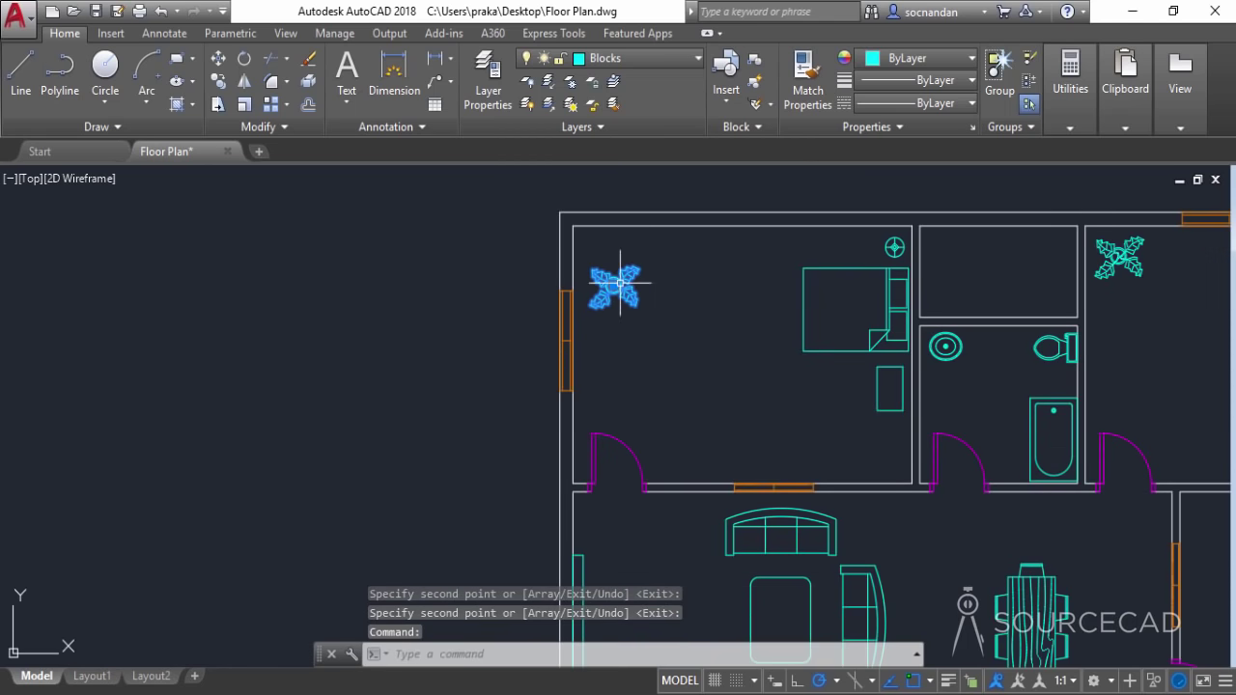
pyautogui.write('m')
pyautogui.press('Return')
pyautogui.click(289, 277)
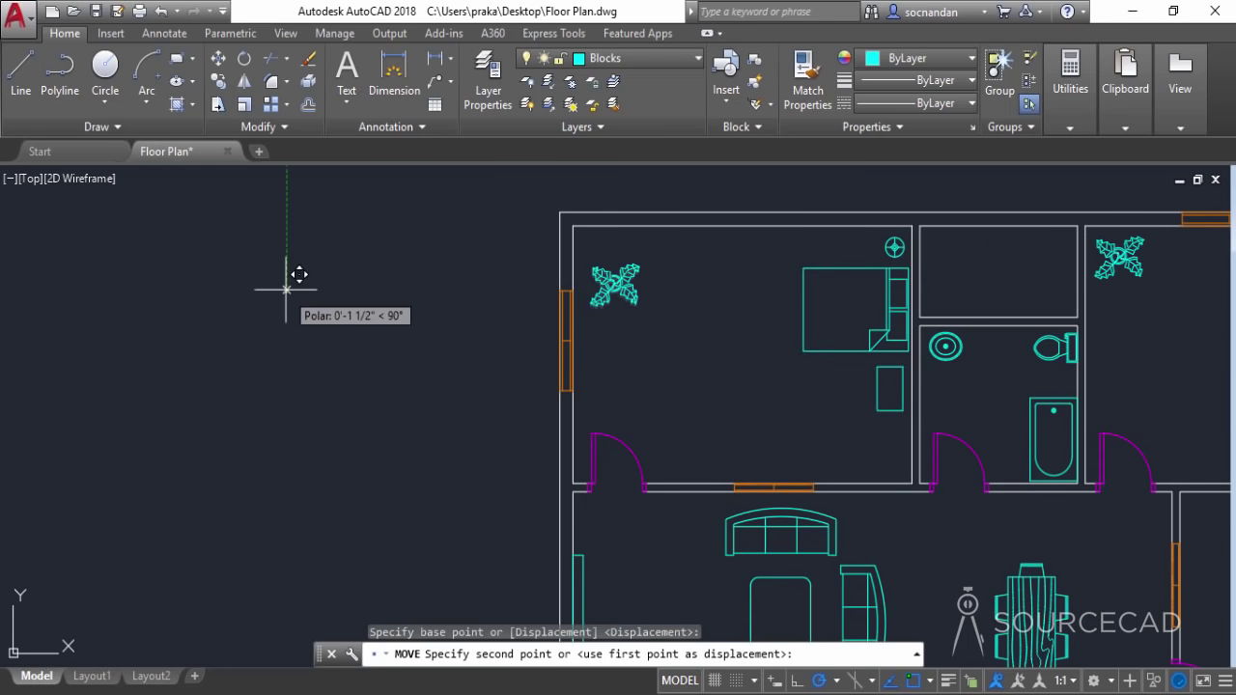
pyautogui.click(290, 271)
pyautogui.scroll(-2, 288, 281)
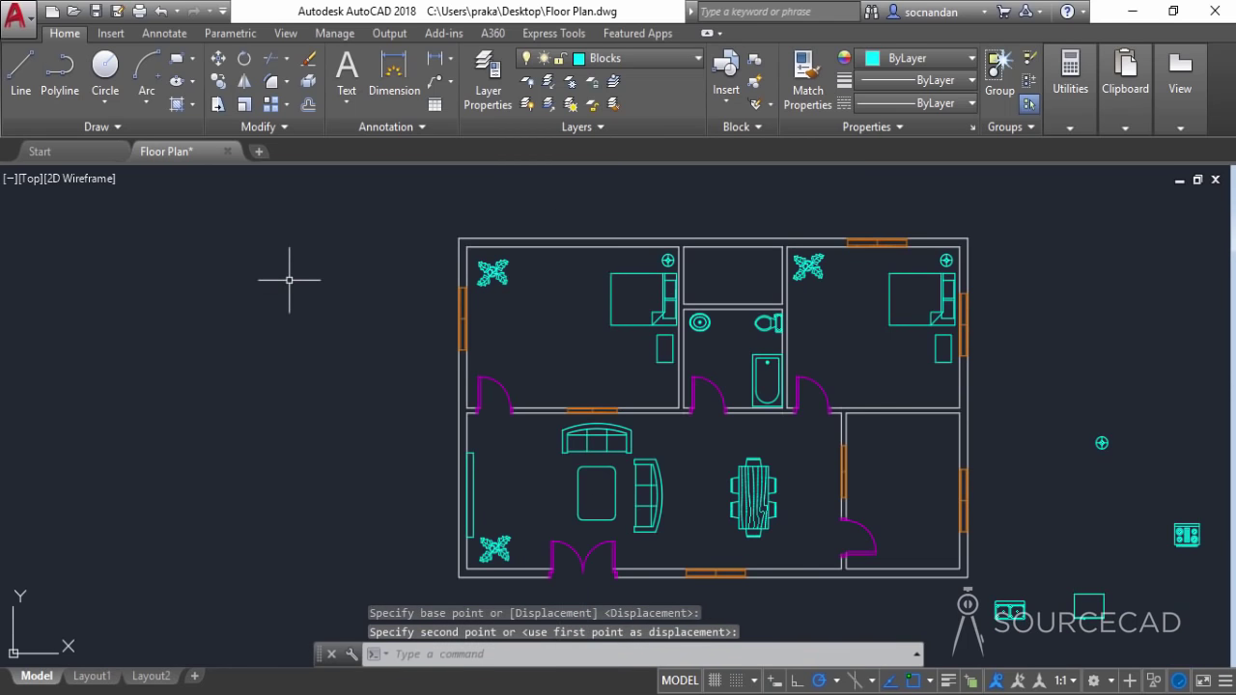
# Move the double sink block into the kitchen, placing it just below the middle of the upper wall
pyautogui.scroll(-2, 289, 280)
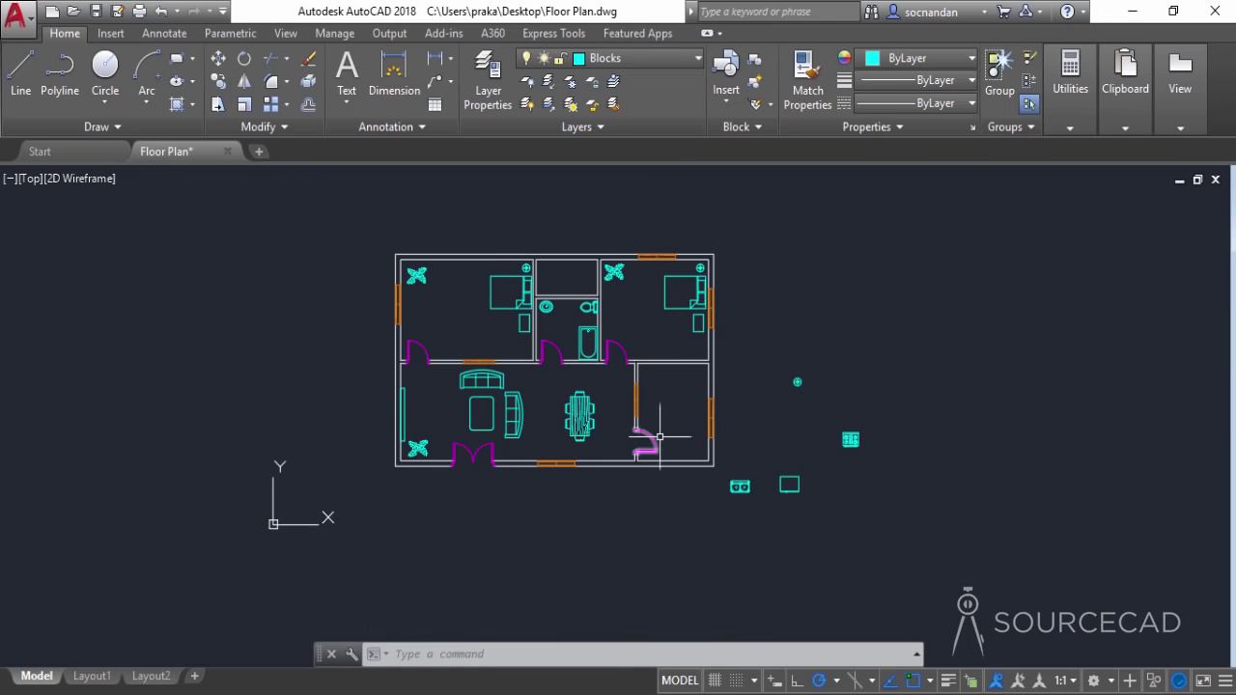
pyautogui.scroll(2, 680, 407)
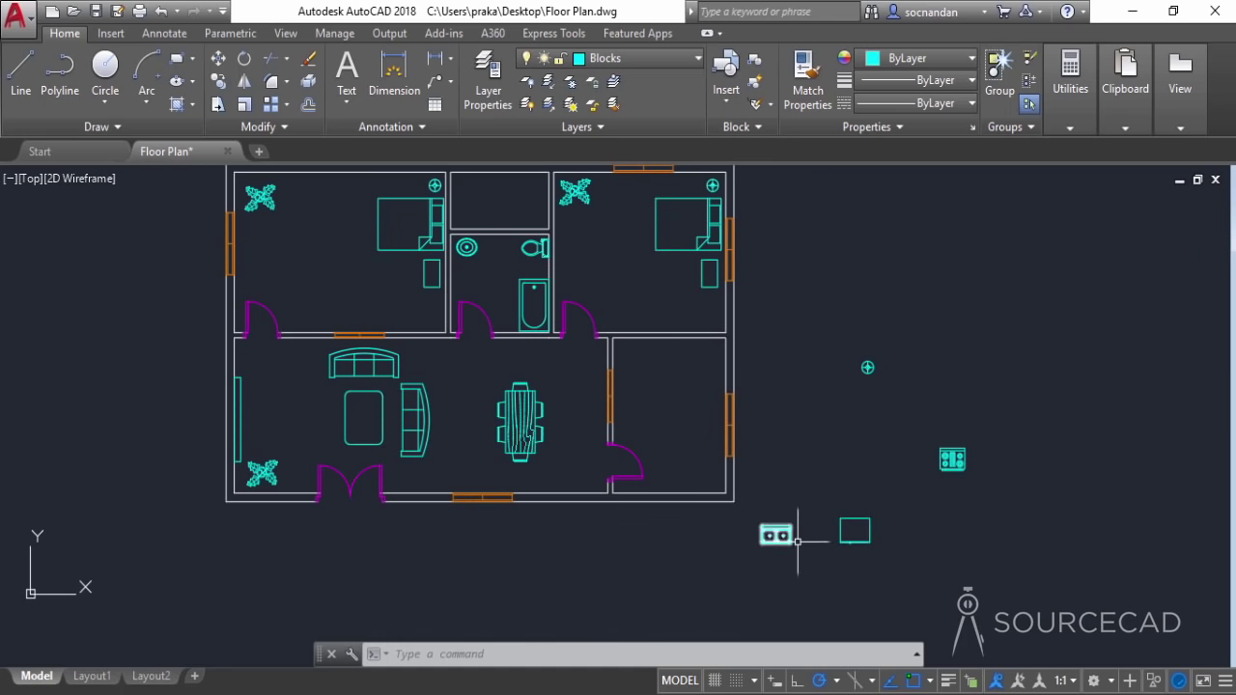
pyautogui.moveTo(748, 498); pyautogui.dragTo(726, 483, button='middle')
pyautogui.click(751, 521)
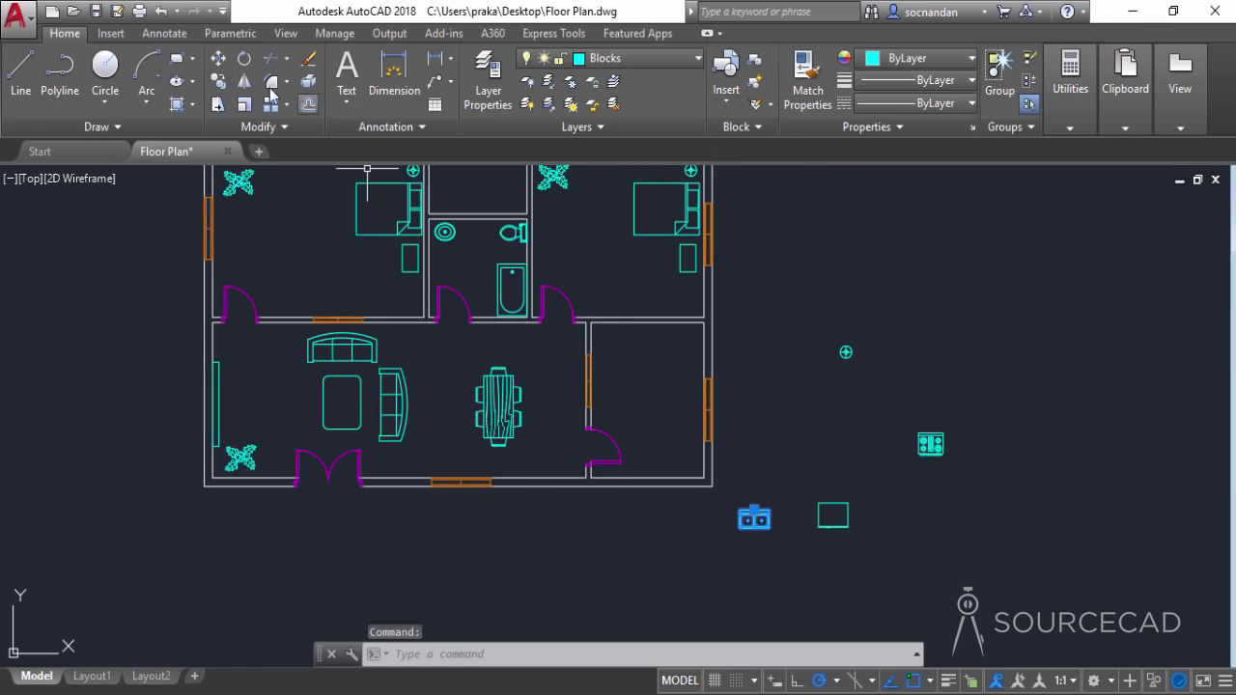
pyautogui.click(217, 59)
pyautogui.click(743, 519)
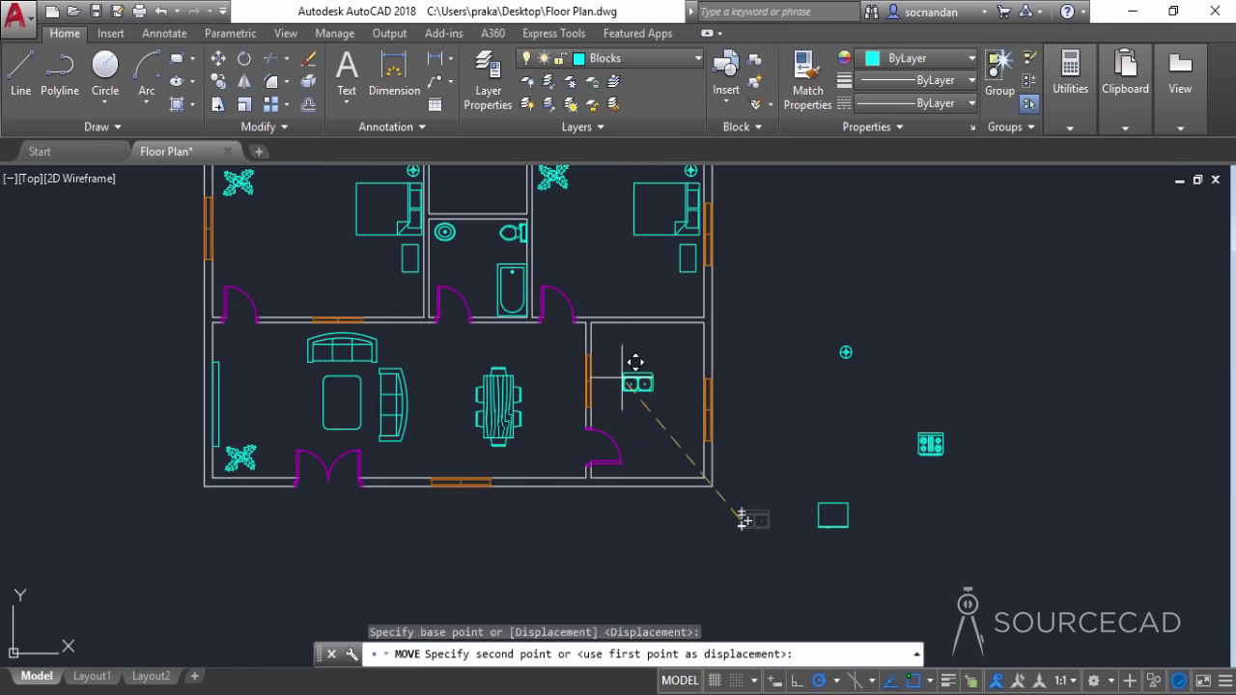
pyautogui.scroll(4, 639, 333)
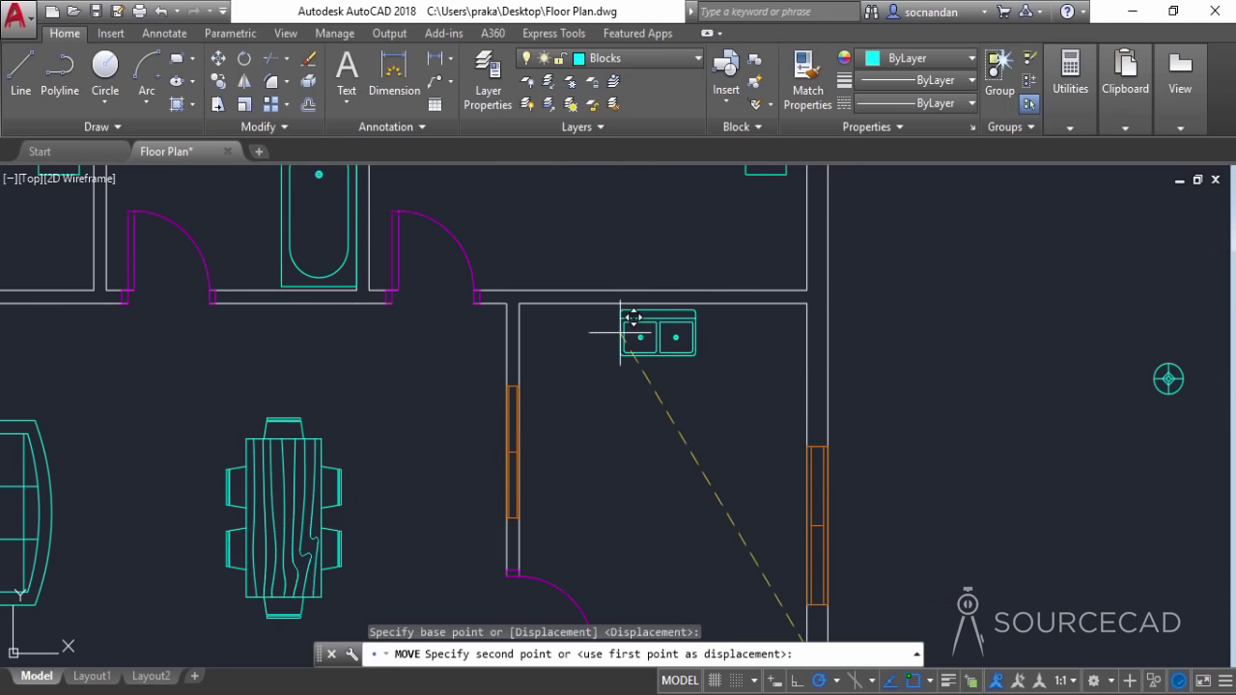
pyautogui.click(633, 334)
pyautogui.scroll(-2, 770, 422)
pyautogui.scroll(-1, 770, 422)
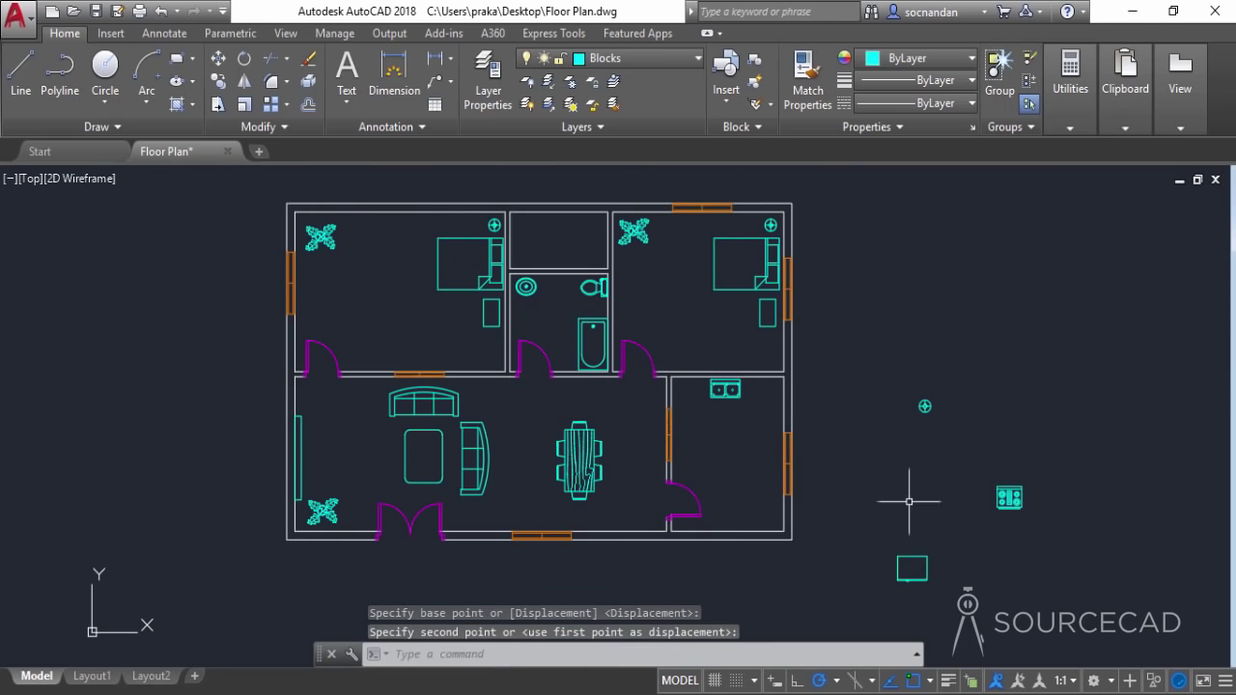
# Move the stove block from outside the plan into the kitchen, near the window in the right wall
pyautogui.click(1014, 505)
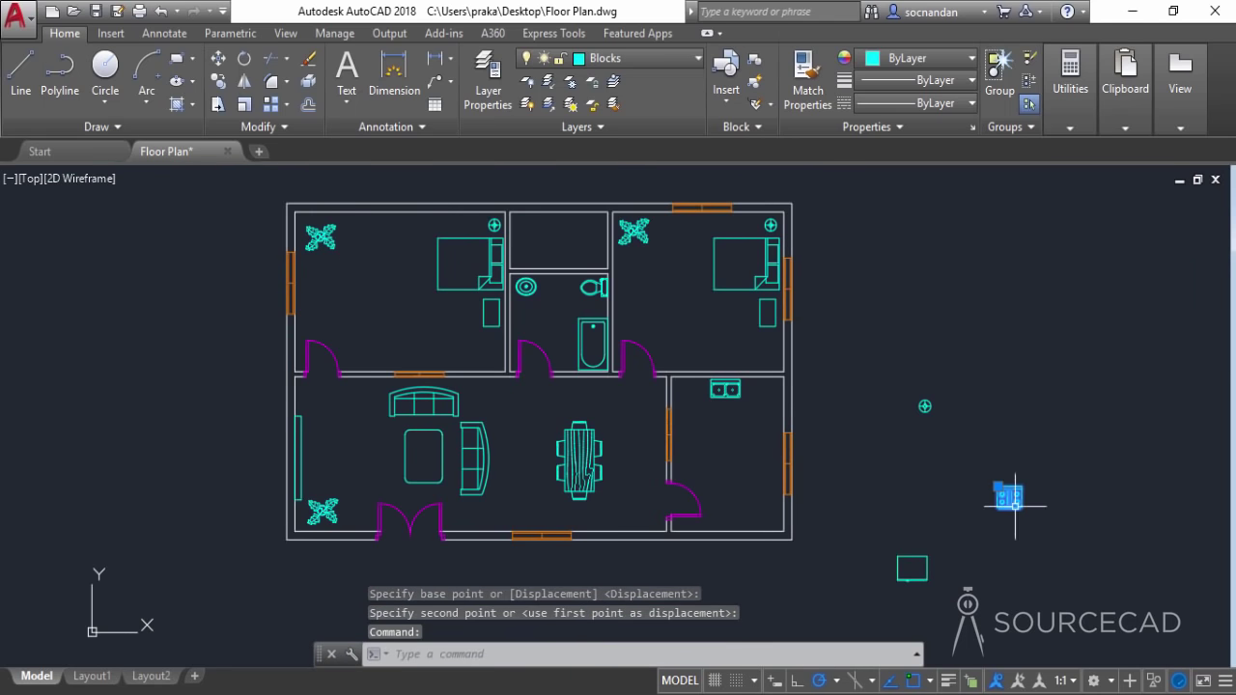
pyautogui.click(218, 59)
pyautogui.click(1001, 507)
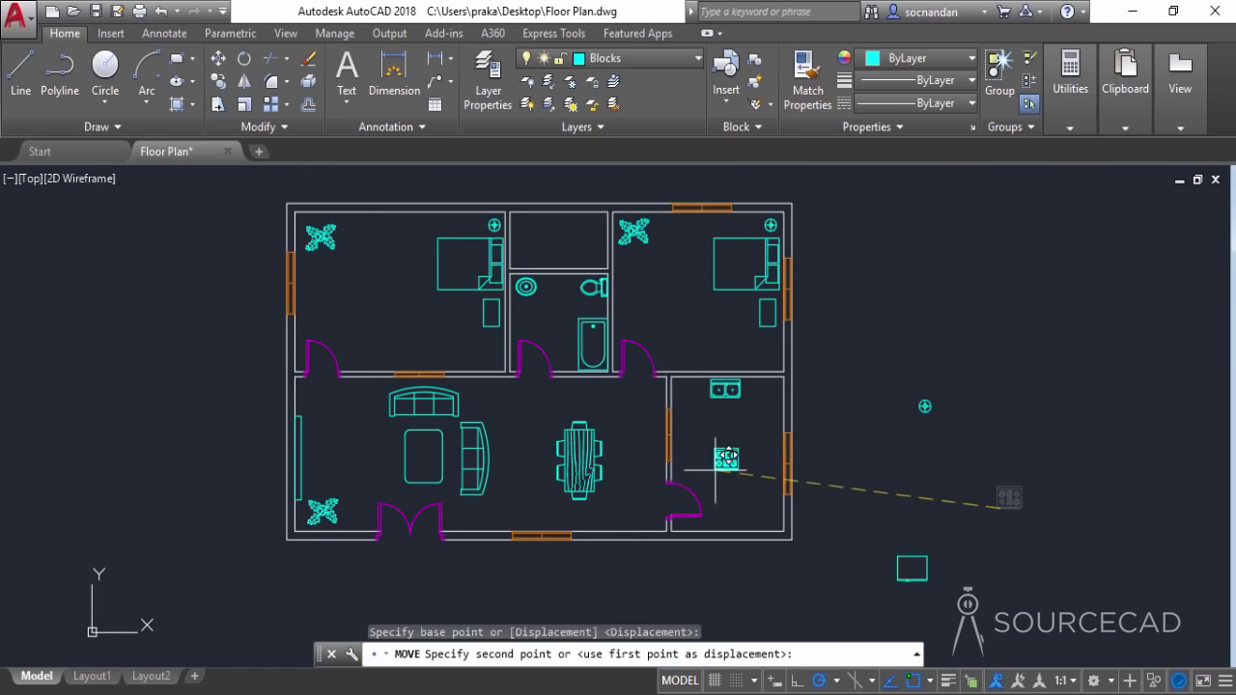
pyautogui.click(750, 475)
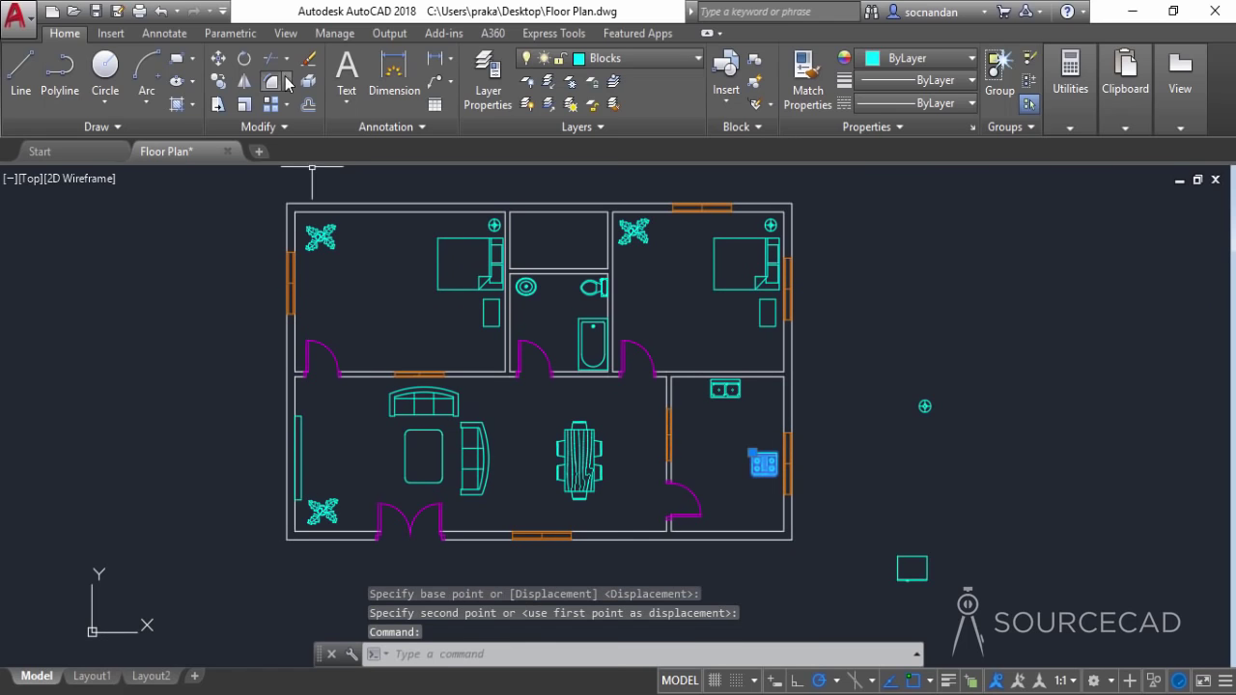
# Rotate the stove by 270° and shift it slightly left so it clears the kitchen's right wall
pyautogui.click(244, 61)
pyautogui.click(773, 466)
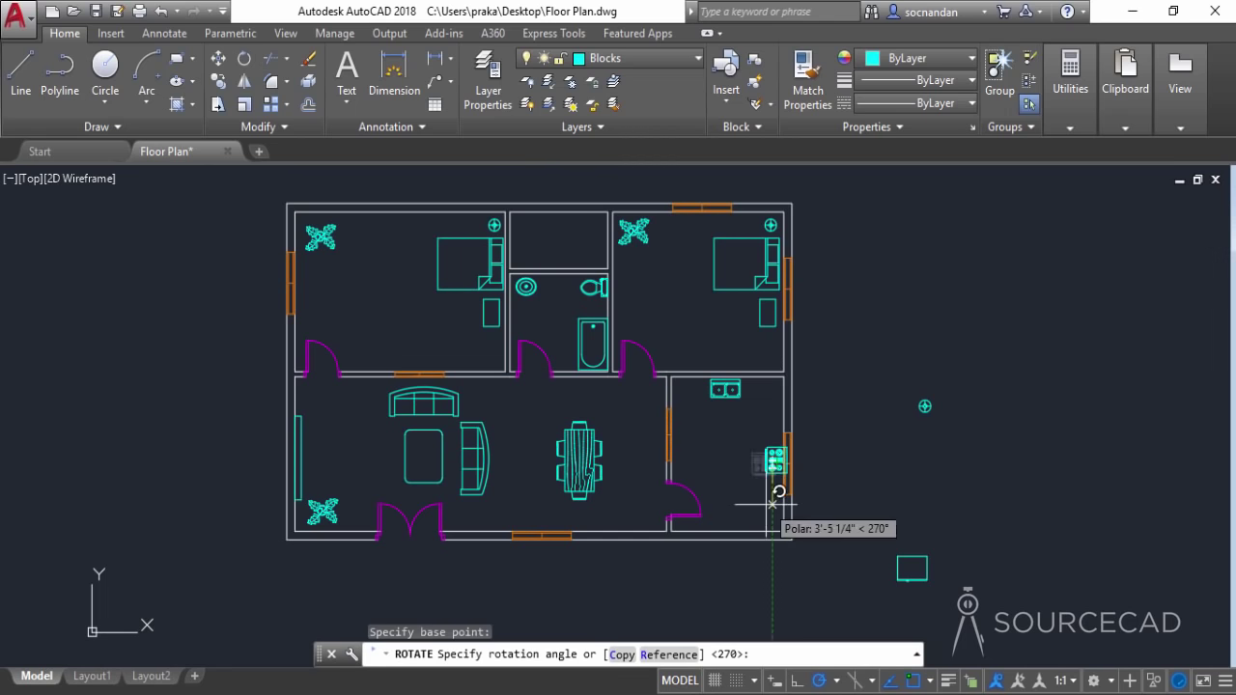
pyautogui.scroll(4, 772, 463)
pyautogui.press('Return')
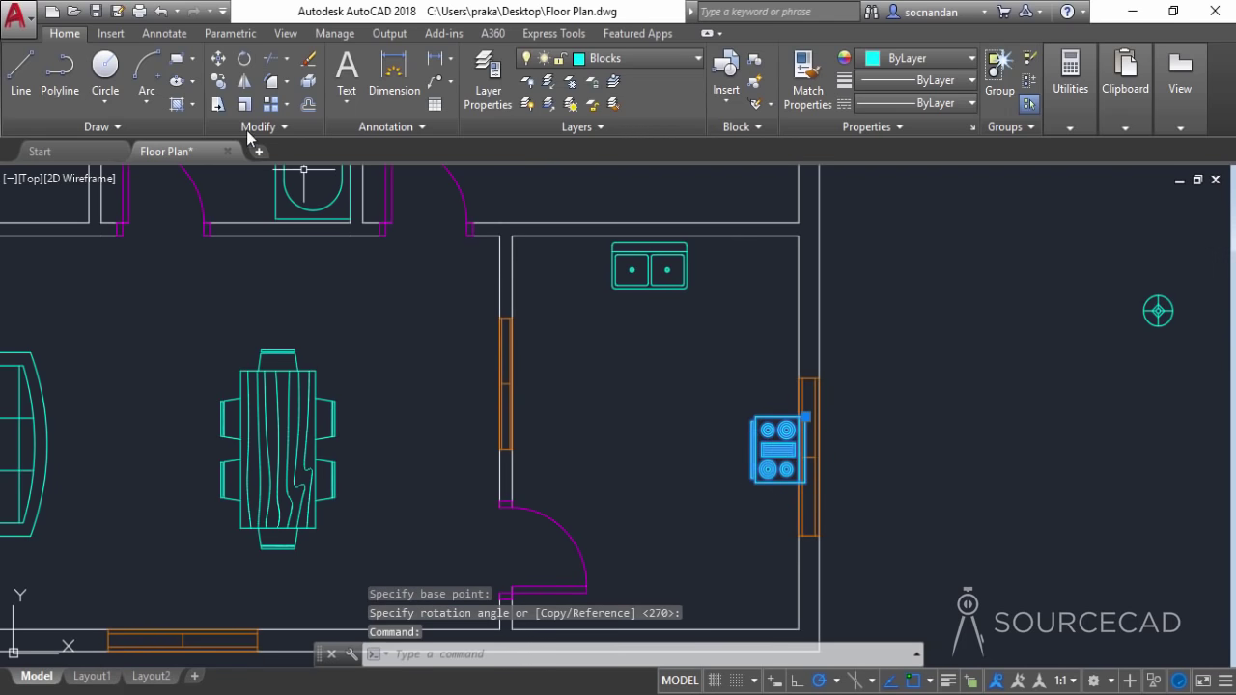
pyautogui.click(218, 60)
pyautogui.click(668, 450)
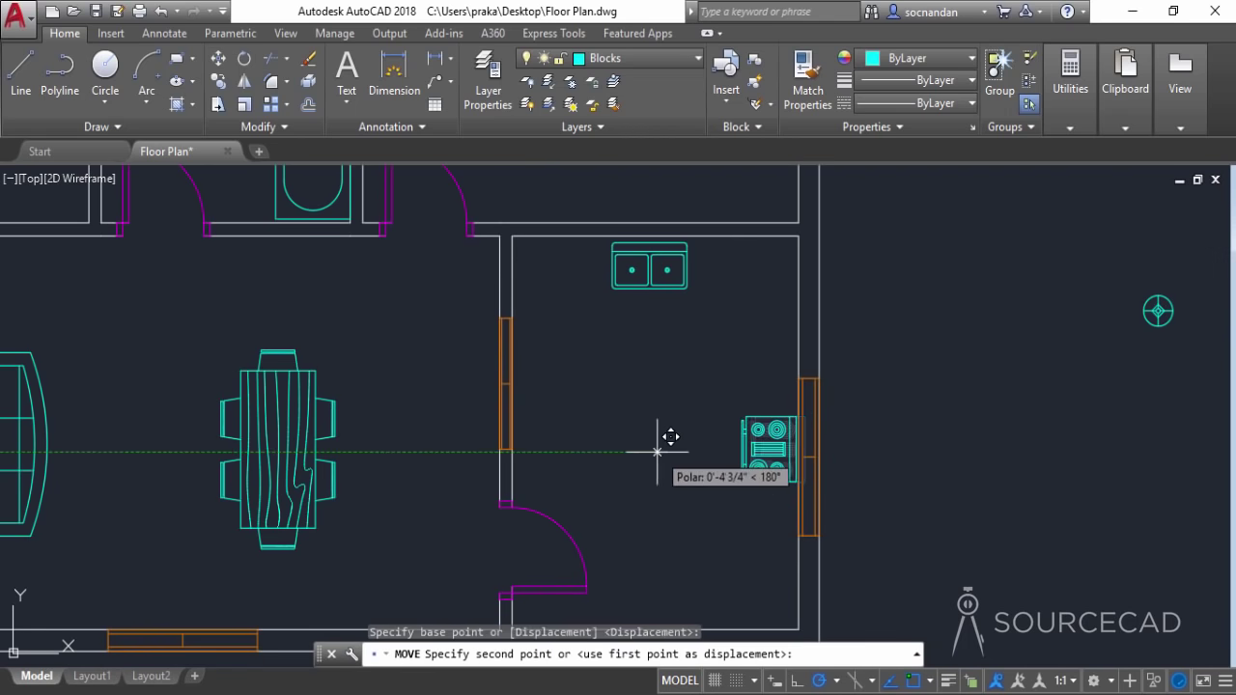
pyautogui.click(653, 451)
# Move the plain rectangular appliance block into the kitchen's upper-left corner, beside the double sink
pyautogui.scroll(-4, 1021, 511)
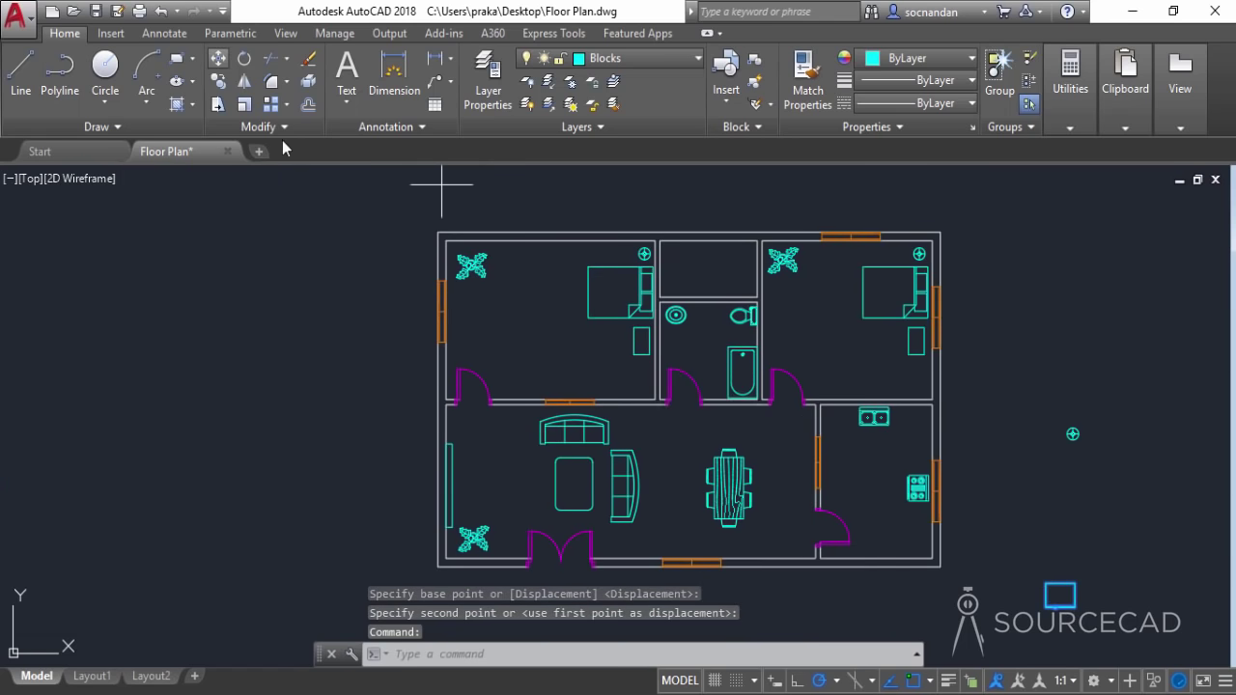
pyautogui.click(220, 59)
pyautogui.click(1046, 582)
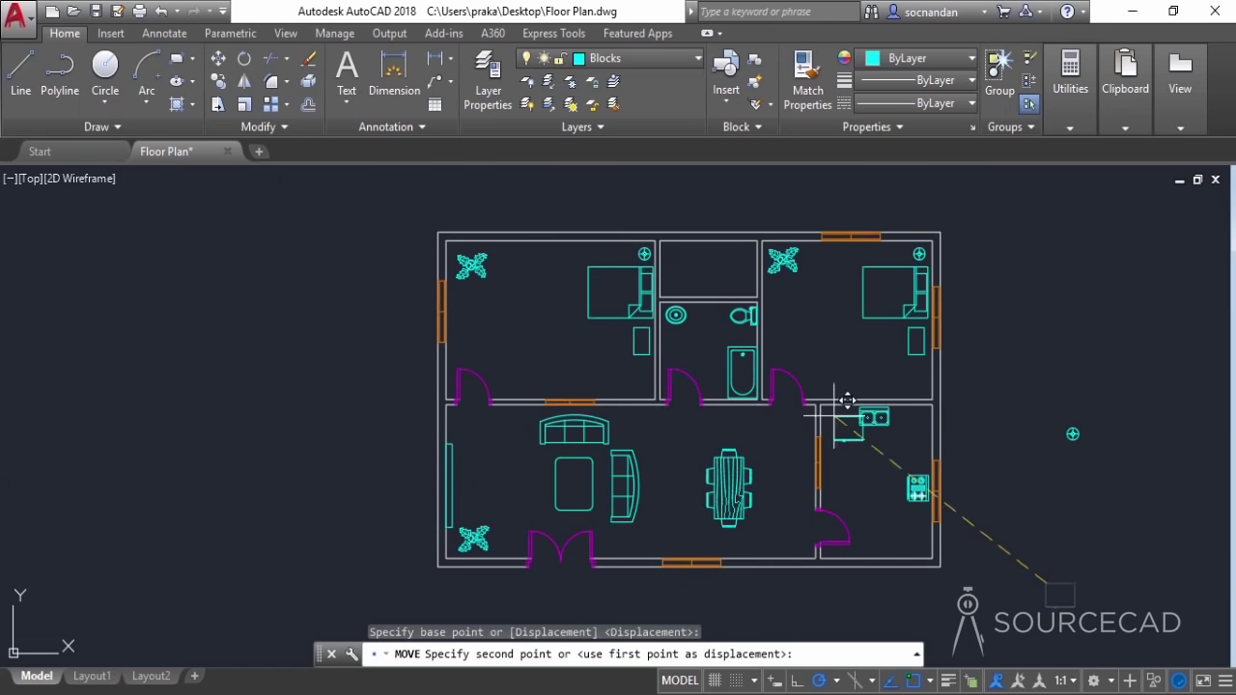
pyautogui.scroll(4, 821, 397)
pyautogui.scroll(3, 821, 393)
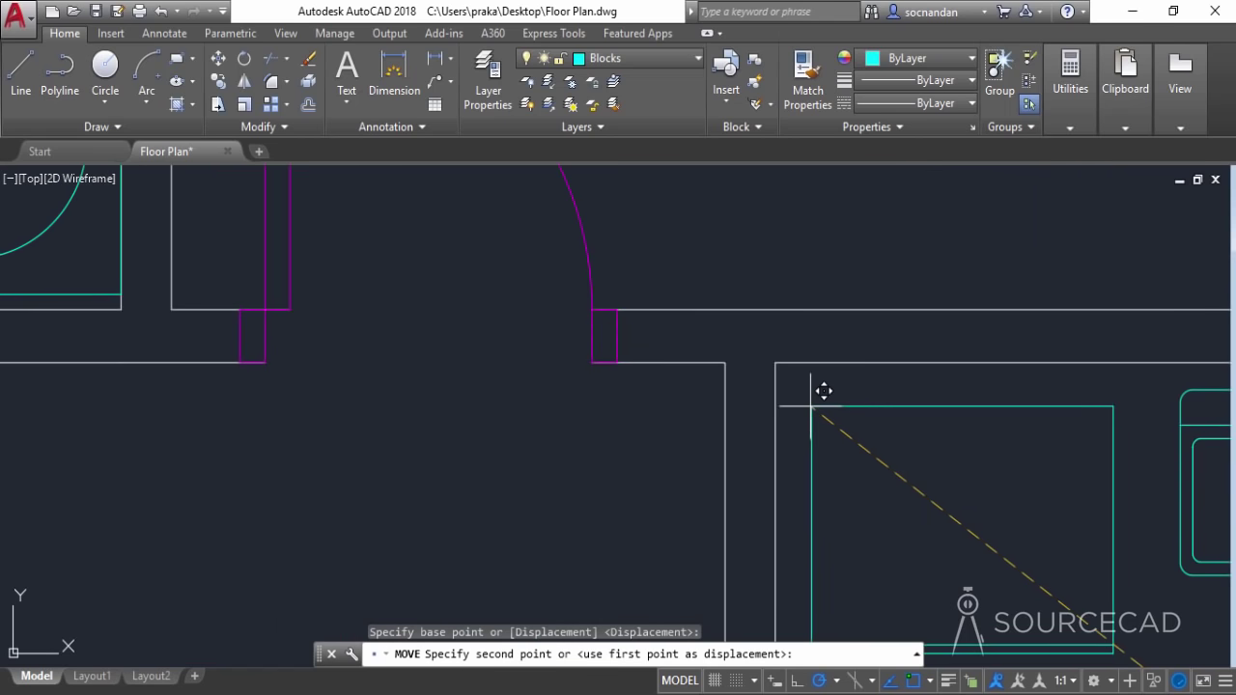
pyautogui.click(819, 391)
pyautogui.scroll(-3, 863, 434)
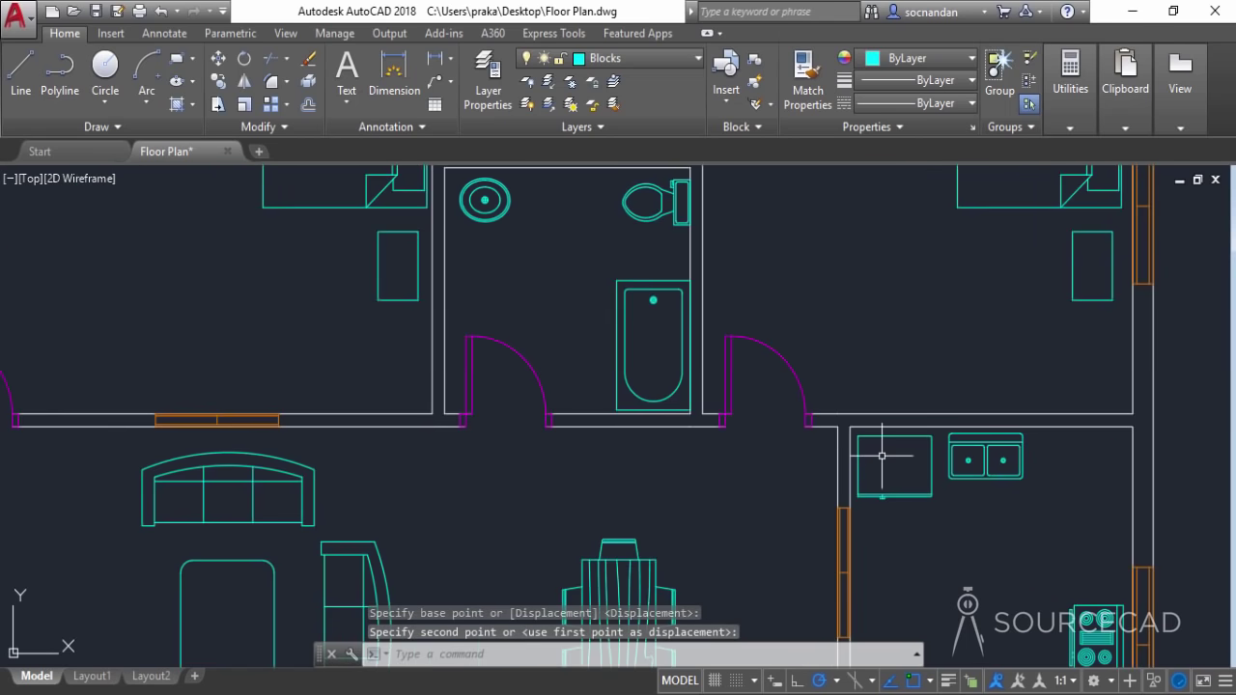
# Move the double sink block slightly to the right along the kitchen's upper wall, away from the rectangular appliance
pyautogui.moveTo(964, 493); pyautogui.dragTo(837, 473, button='middle')
pyautogui.click(927, 470)
pyautogui.click(817, 394)
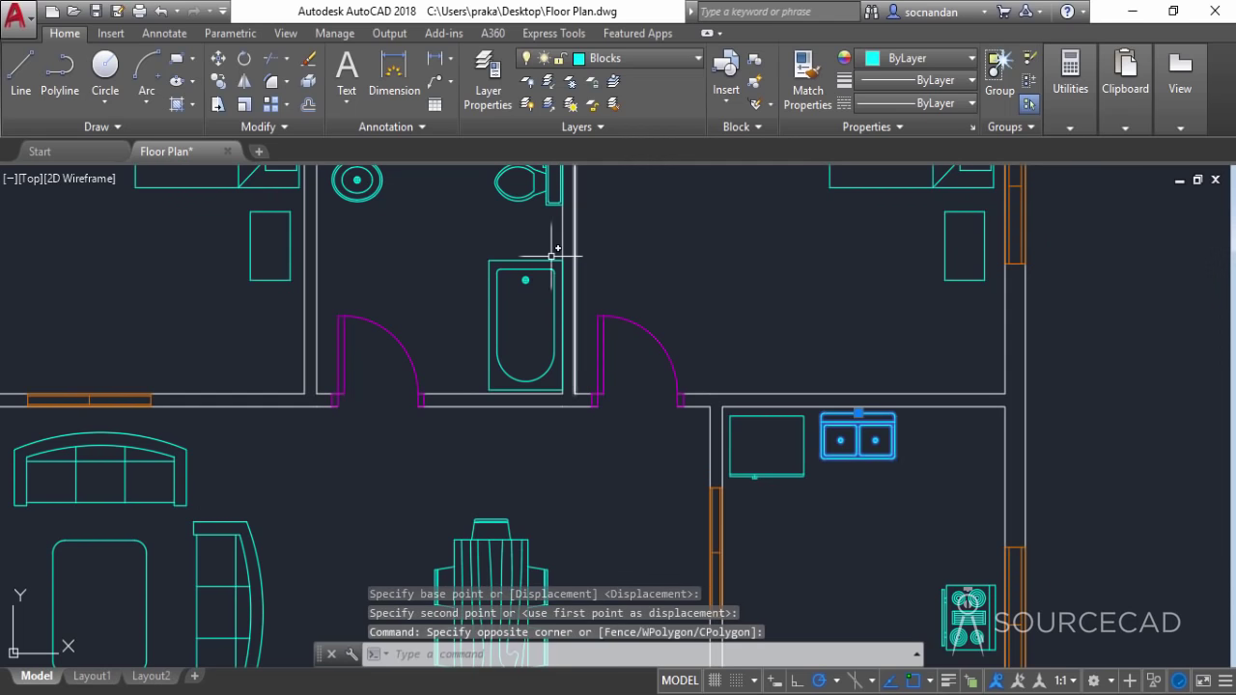
pyautogui.click(220, 59)
pyautogui.click(832, 560)
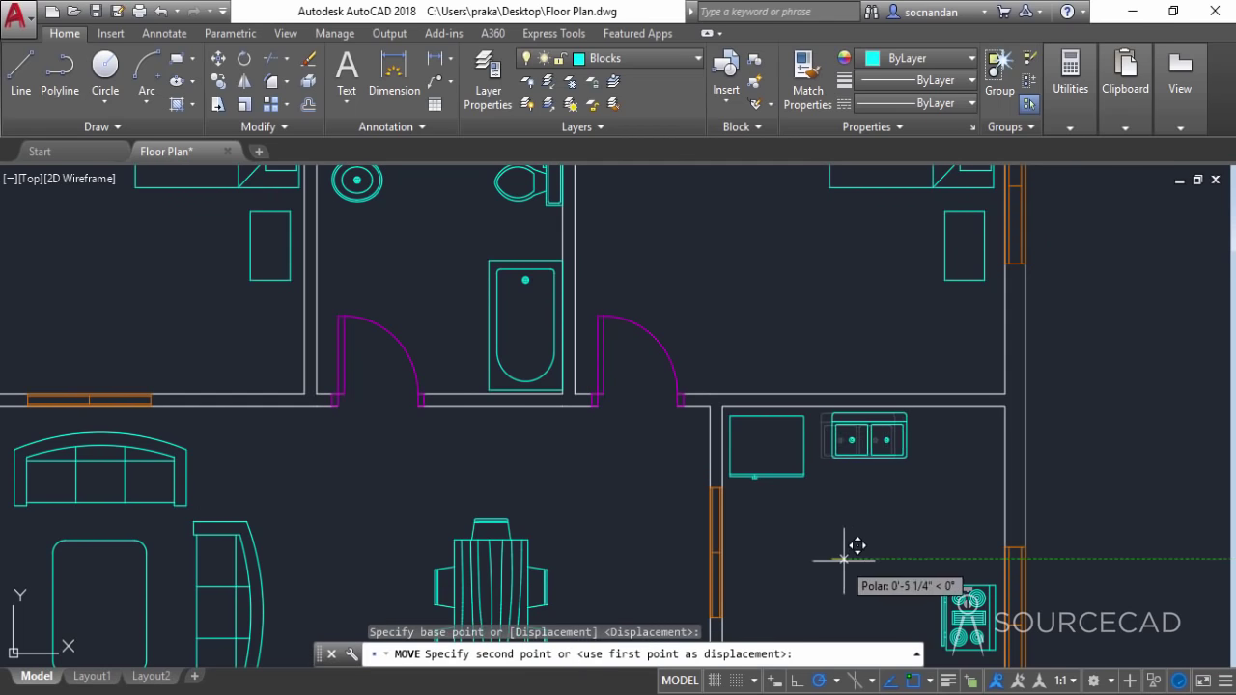
pyautogui.click(854, 559)
# Erase the leftover round lamp block lying outside the plan, to the right of the kitchen
pyautogui.scroll(-3, 903, 562)
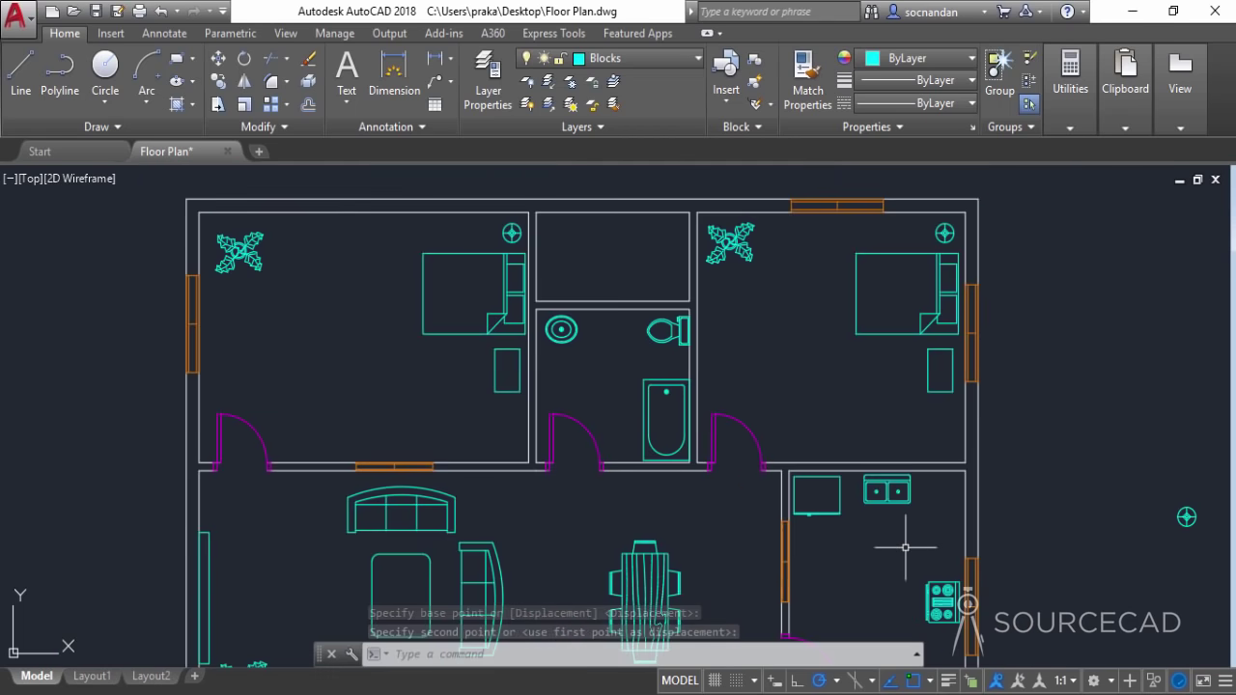
pyautogui.click(1162, 506)
pyautogui.click(1076, 434)
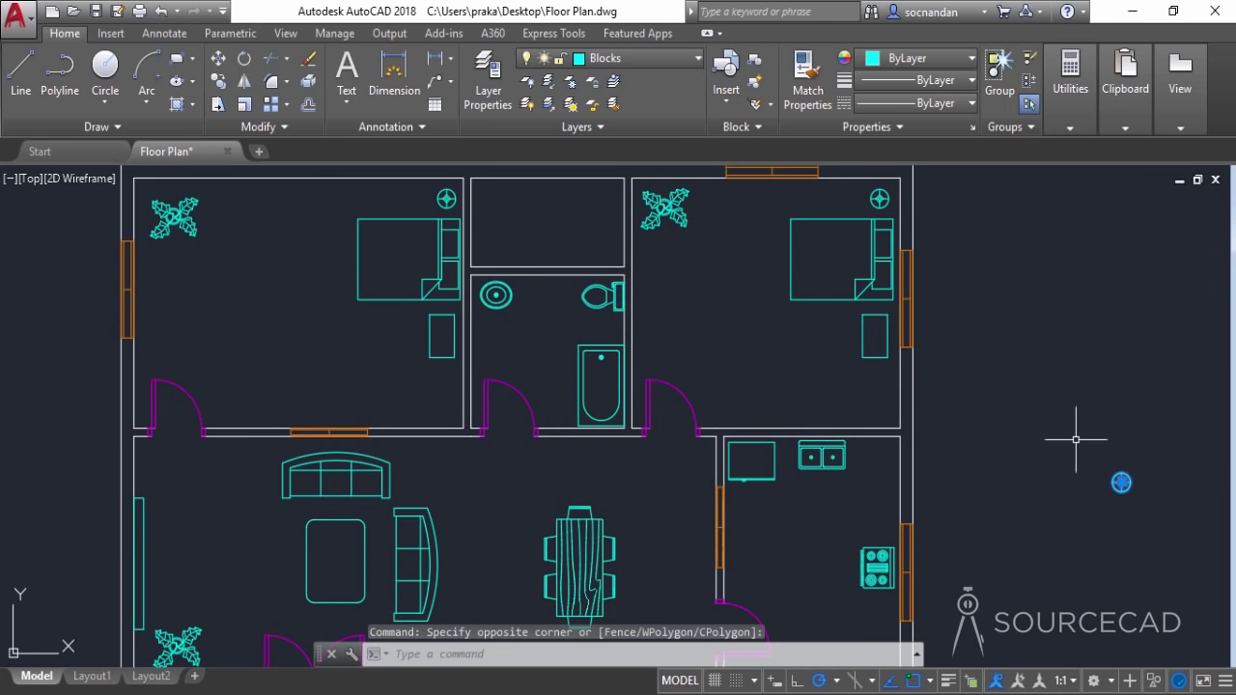
pyautogui.rightClick(1075, 434)
pyautogui.click(1090, 325)
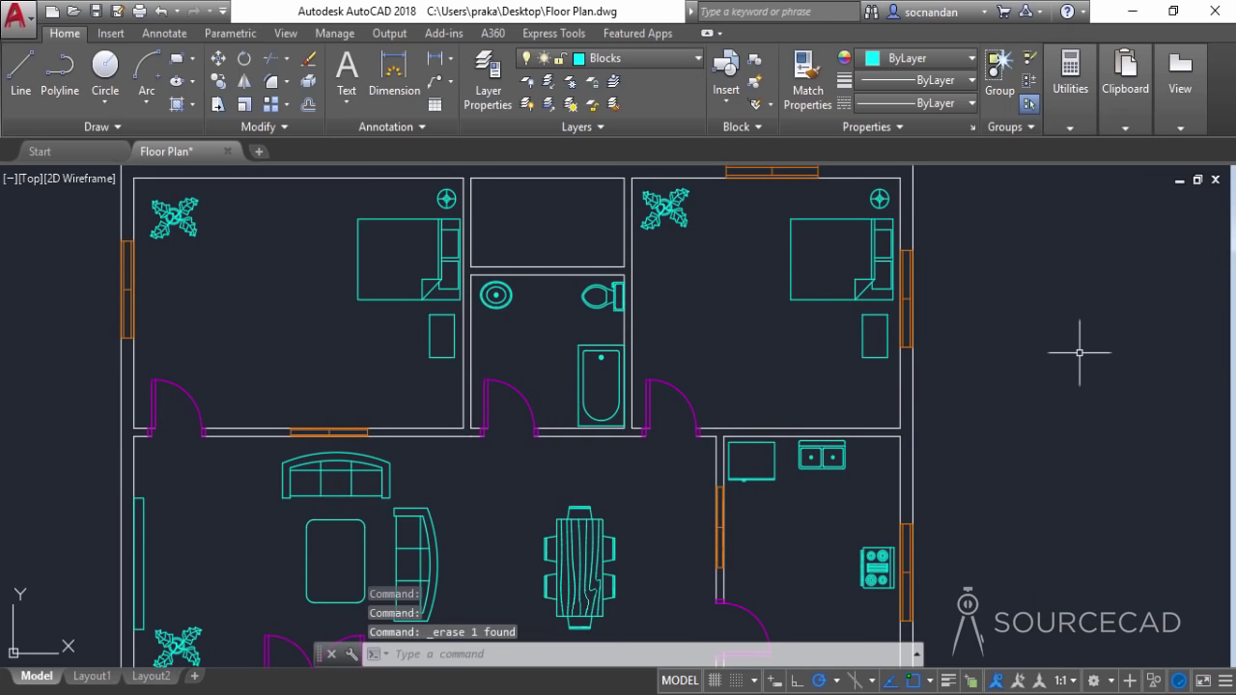
# Draw a counter line from the kitchen's upper wall between appliance and sink, 3' down, and across to the right wall
pyautogui.scroll(-4, 1072, 367)
pyautogui.moveTo(1068, 461); pyautogui.dragTo(792, 451, button='middle')
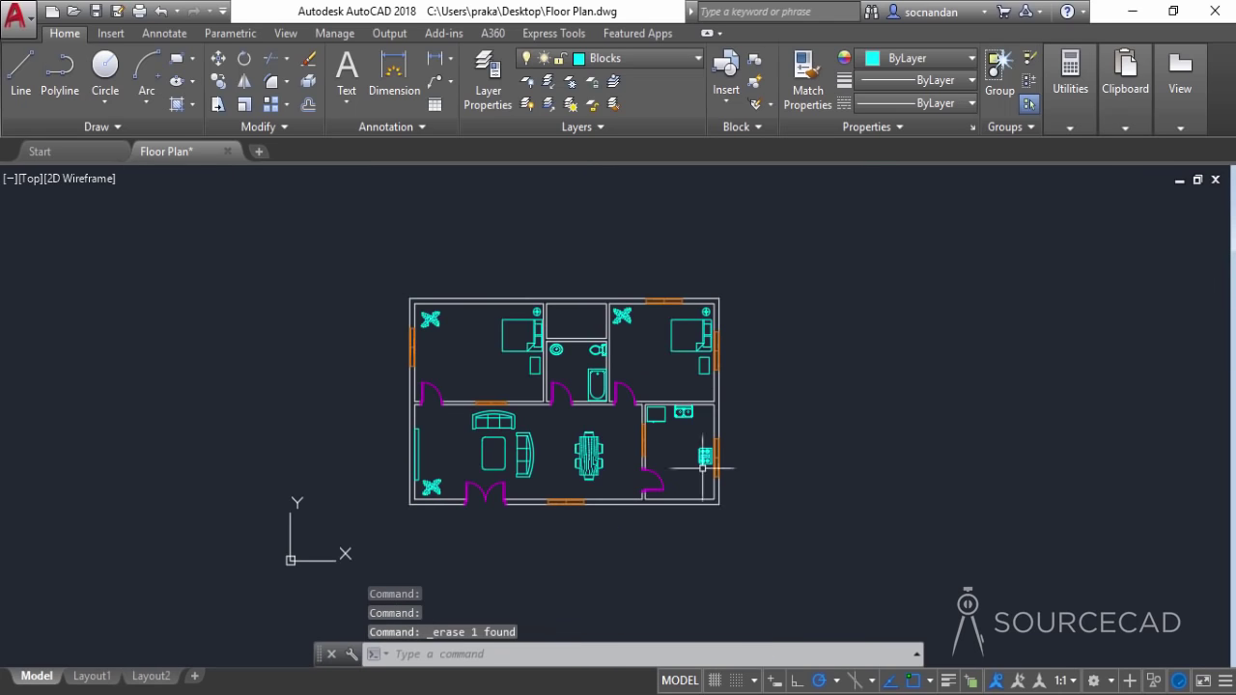
pyautogui.scroll(2, 686, 442)
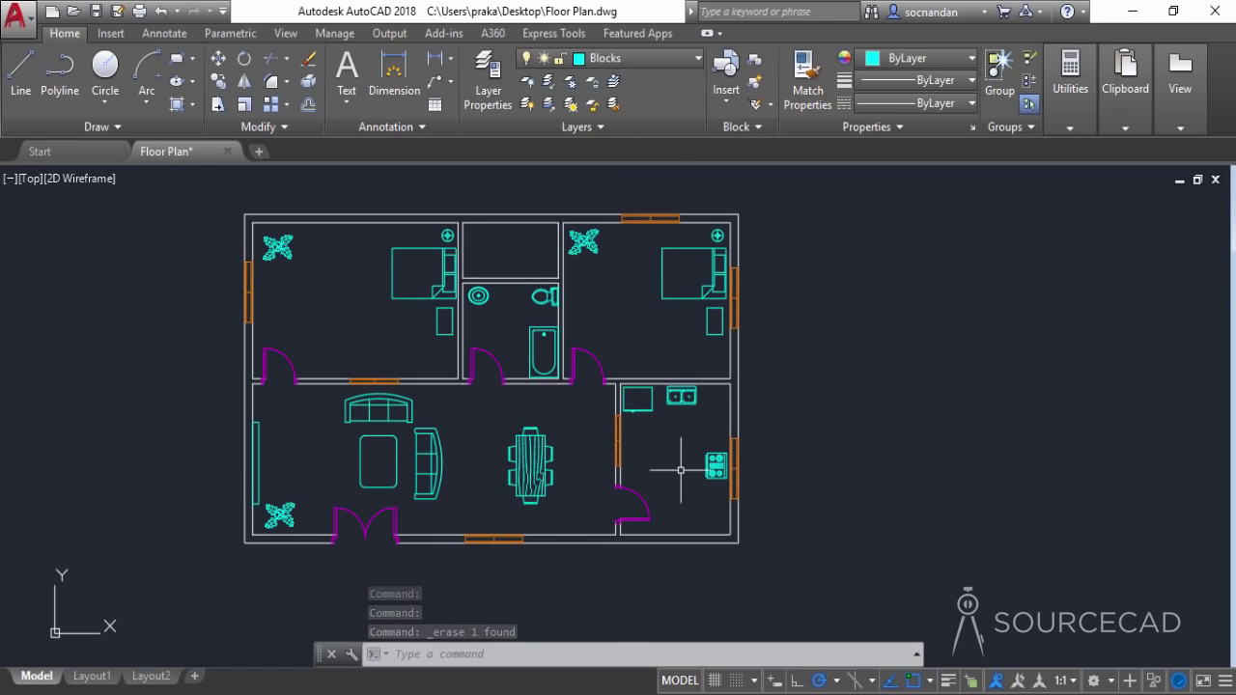
pyautogui.click(21, 73)
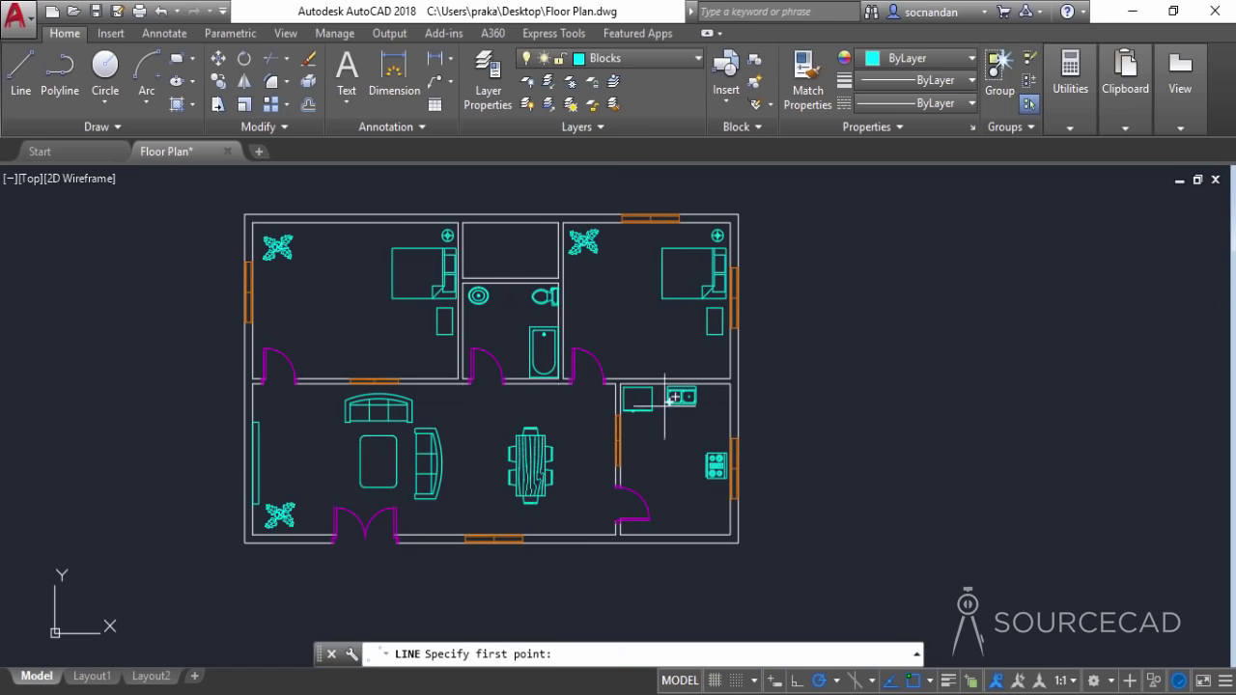
pyautogui.scroll(3, 653, 396)
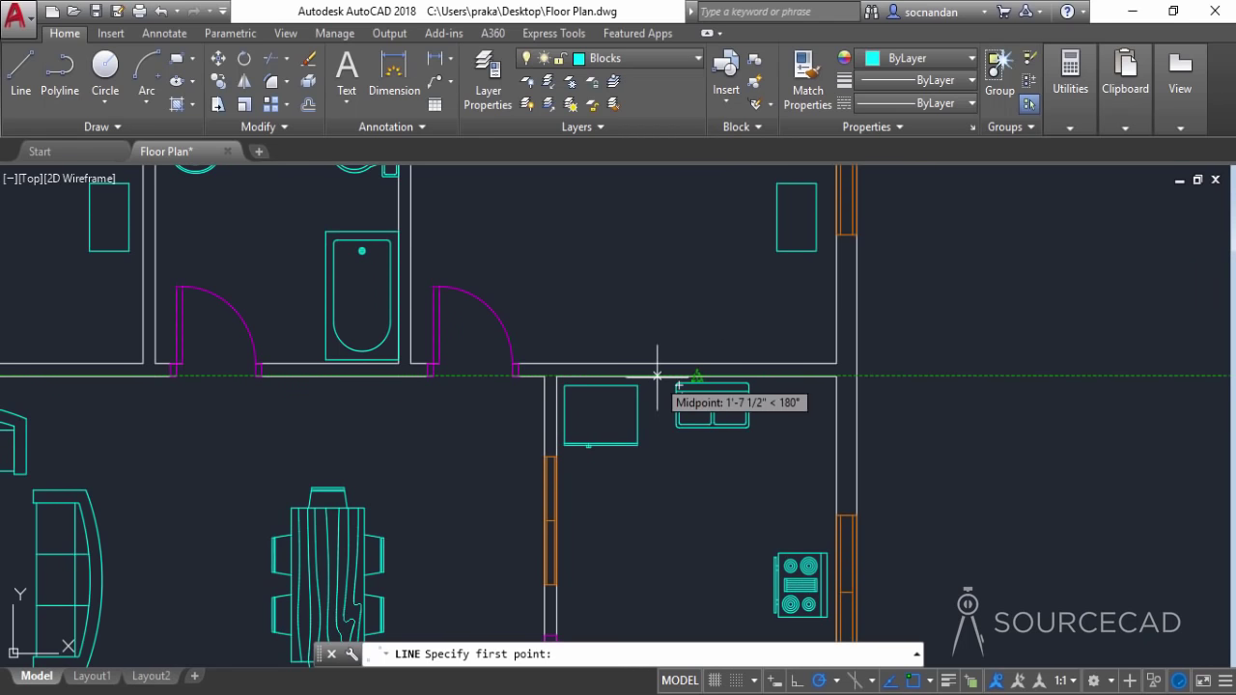
pyautogui.click(657, 377)
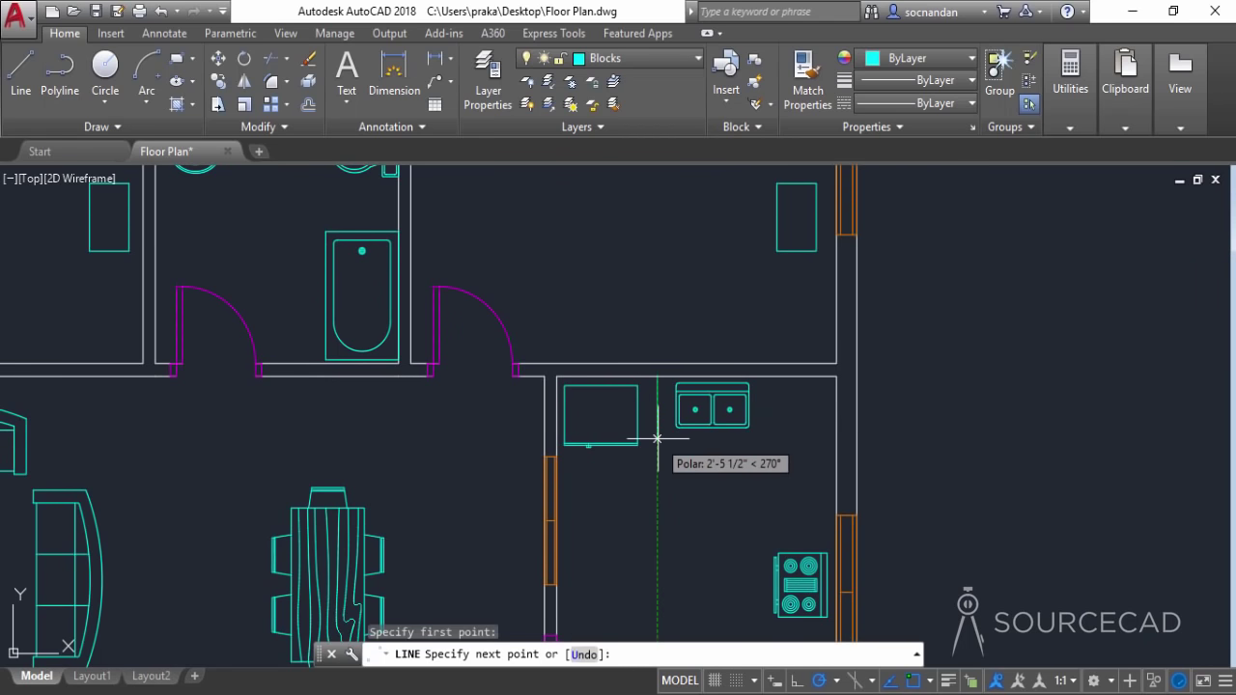
pyautogui.write("3'")
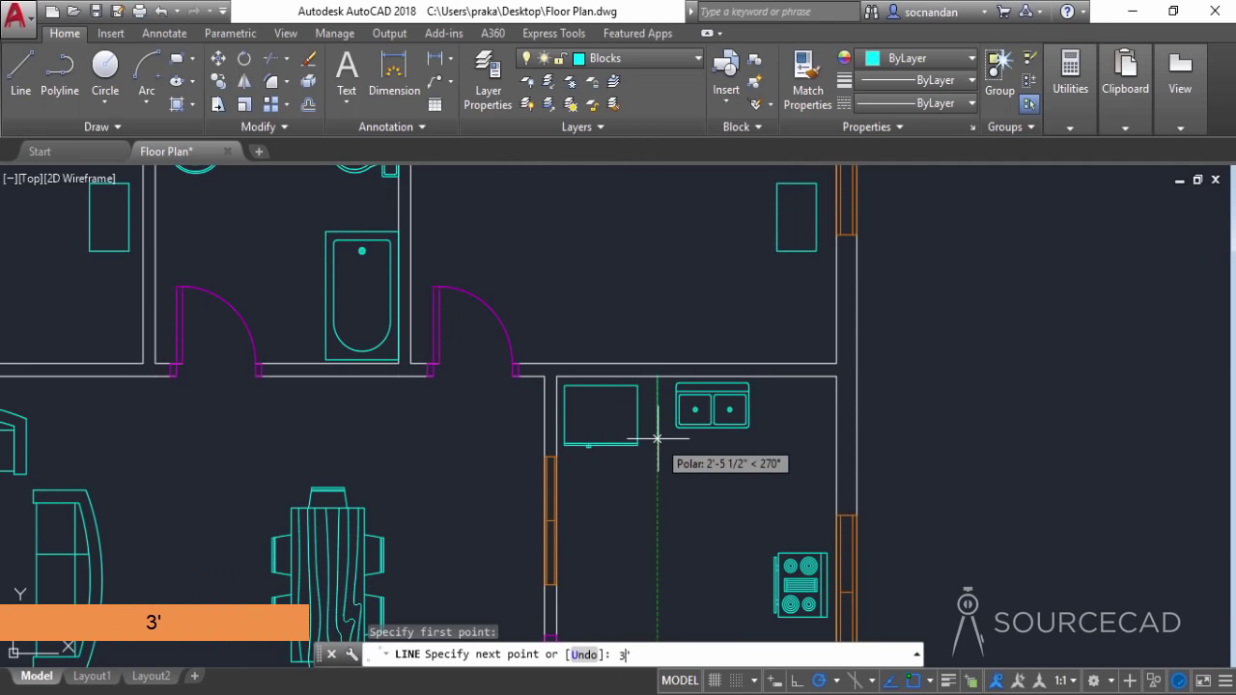
pyautogui.press('Return')
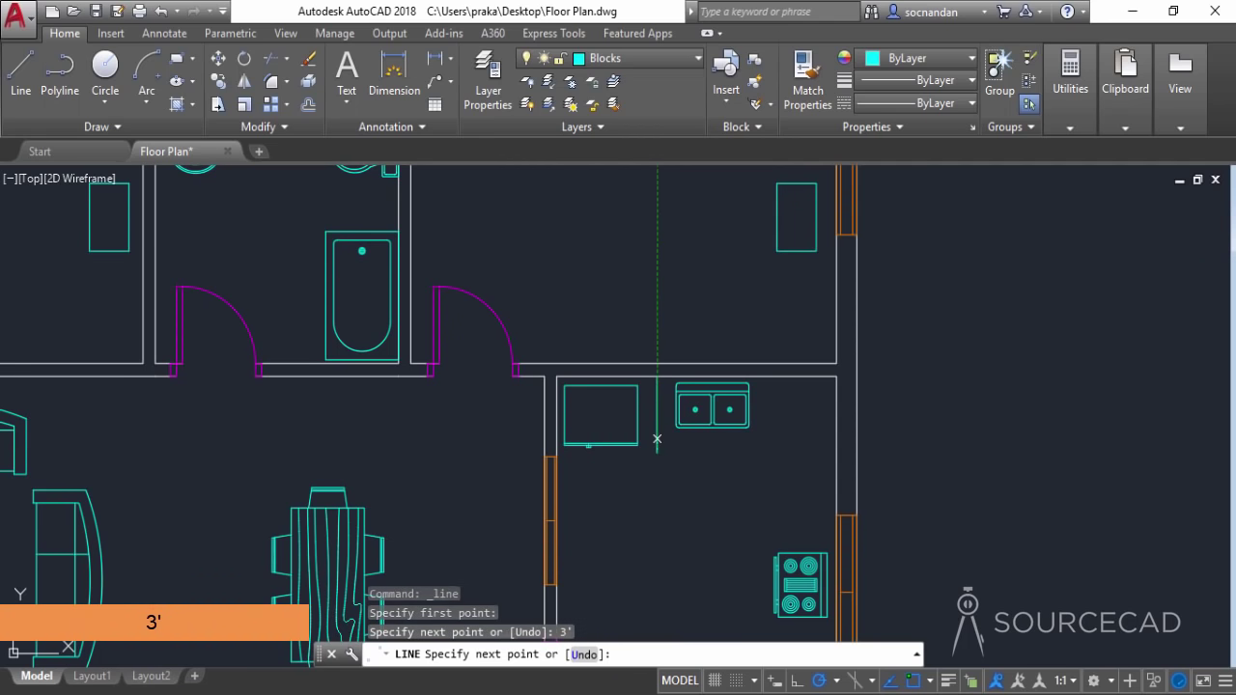
pyautogui.click(836, 452)
pyautogui.rightClick(909, 426)
pyautogui.click(916, 436)
# Draw a vertical counter line from a point 3' left of the kitchen's lower-right corner up to the horizontal counter line
pyautogui.scroll(-3, 916, 441)
pyautogui.scroll(3, 876, 386)
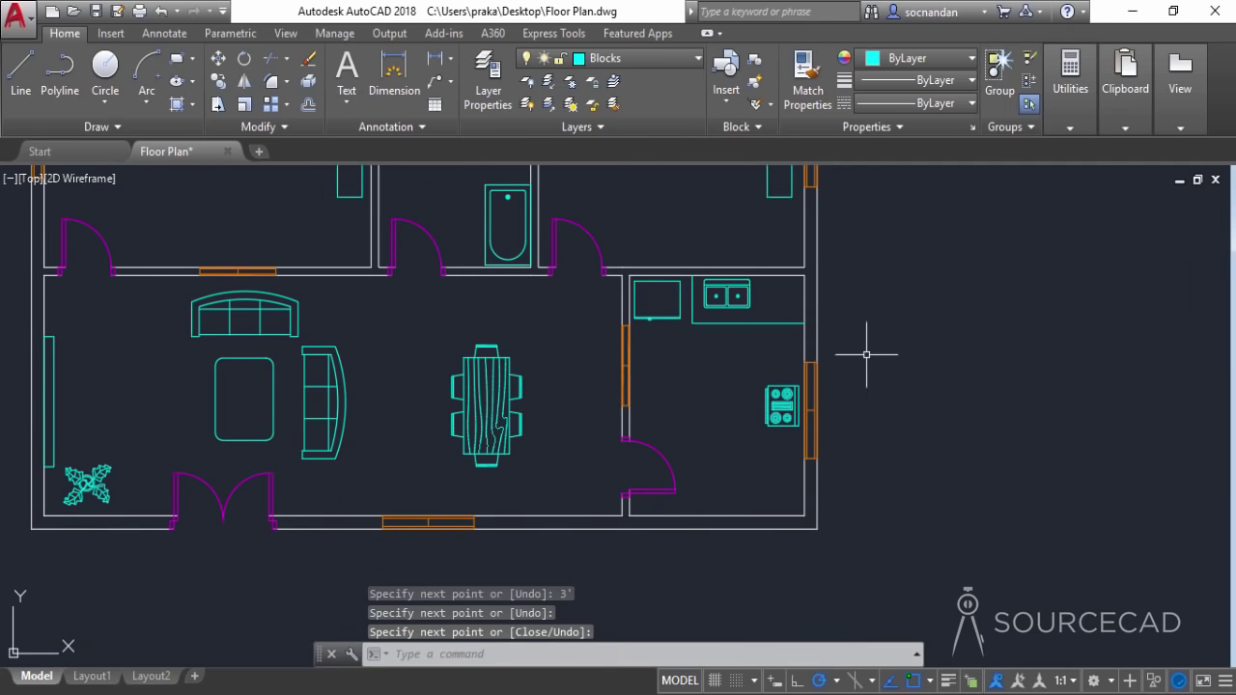
pyautogui.click(20, 70)
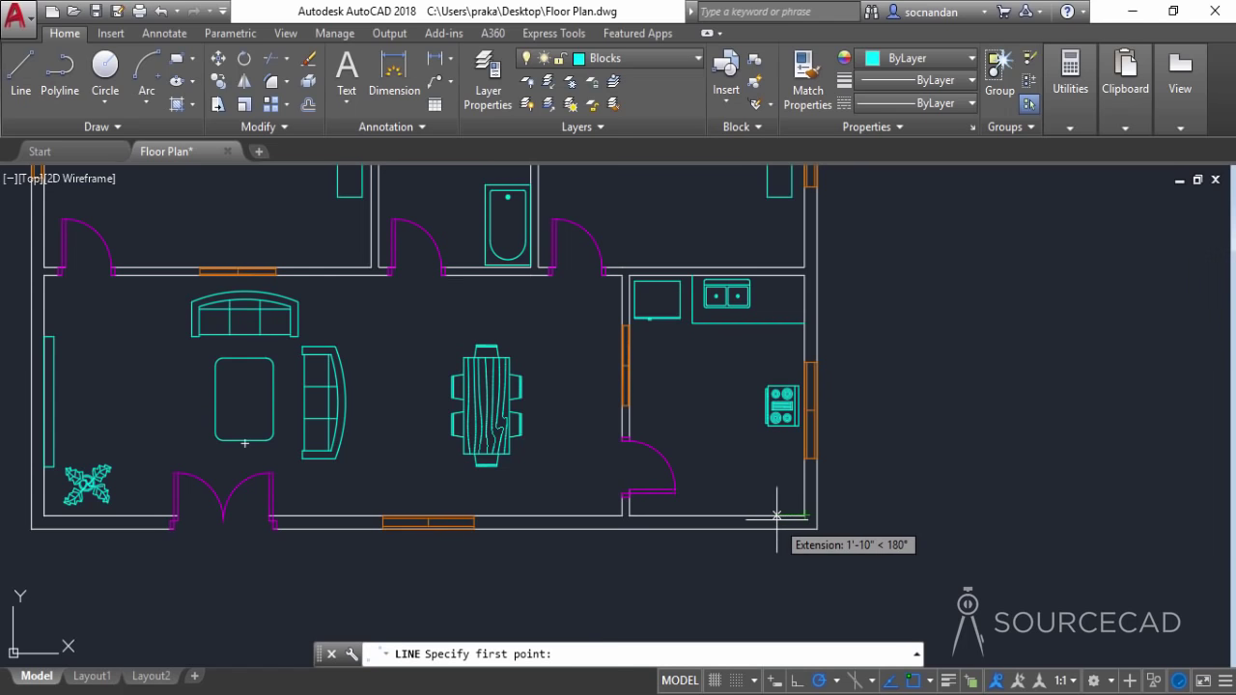
pyautogui.write("3'")
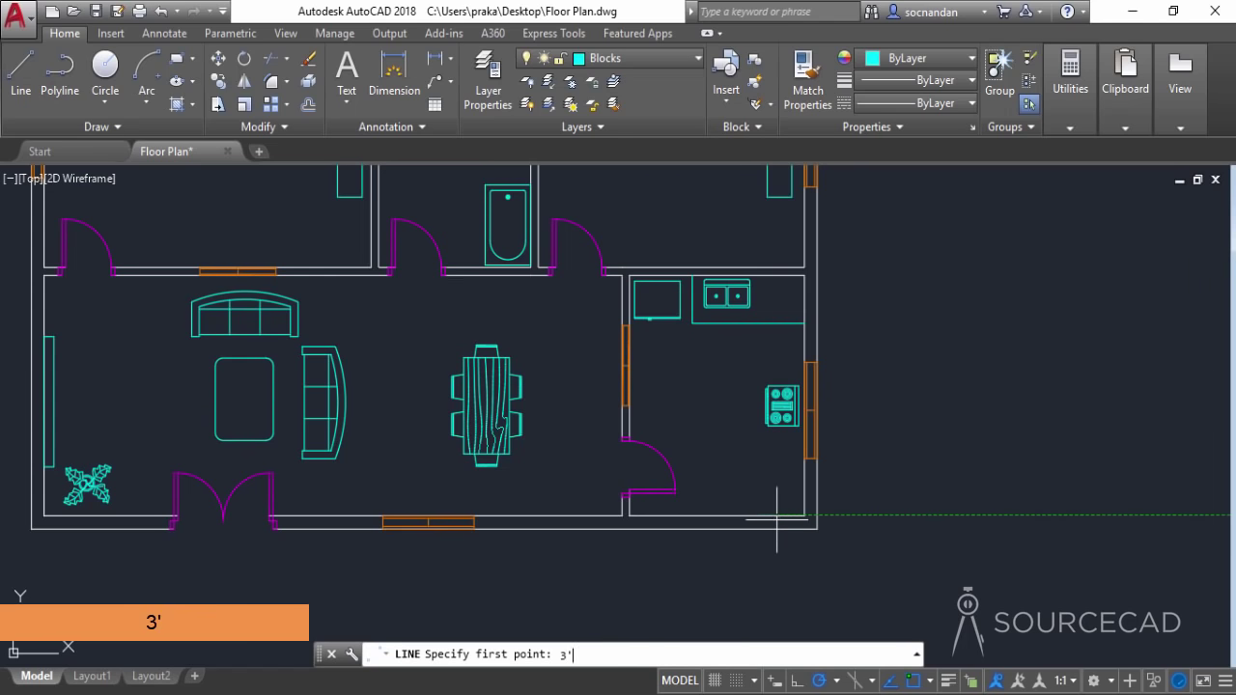
pyautogui.press('Return')
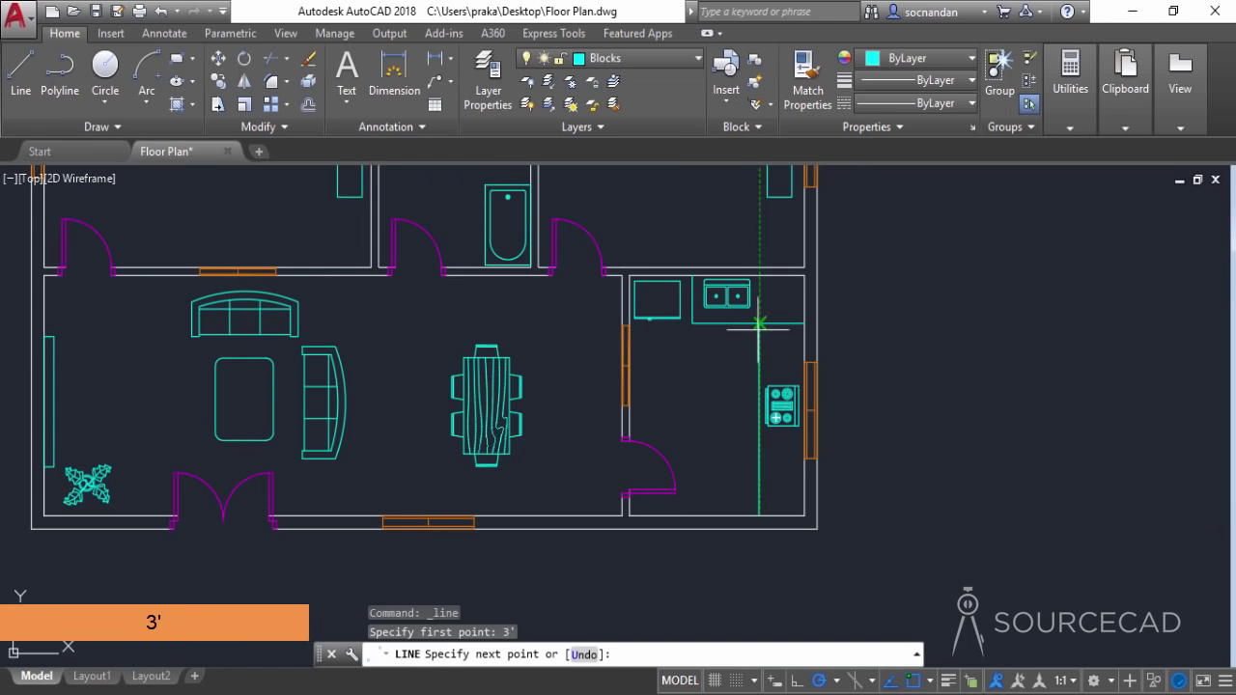
pyautogui.click(759, 324)
pyautogui.rightClick(775, 306)
pyautogui.click(792, 321)
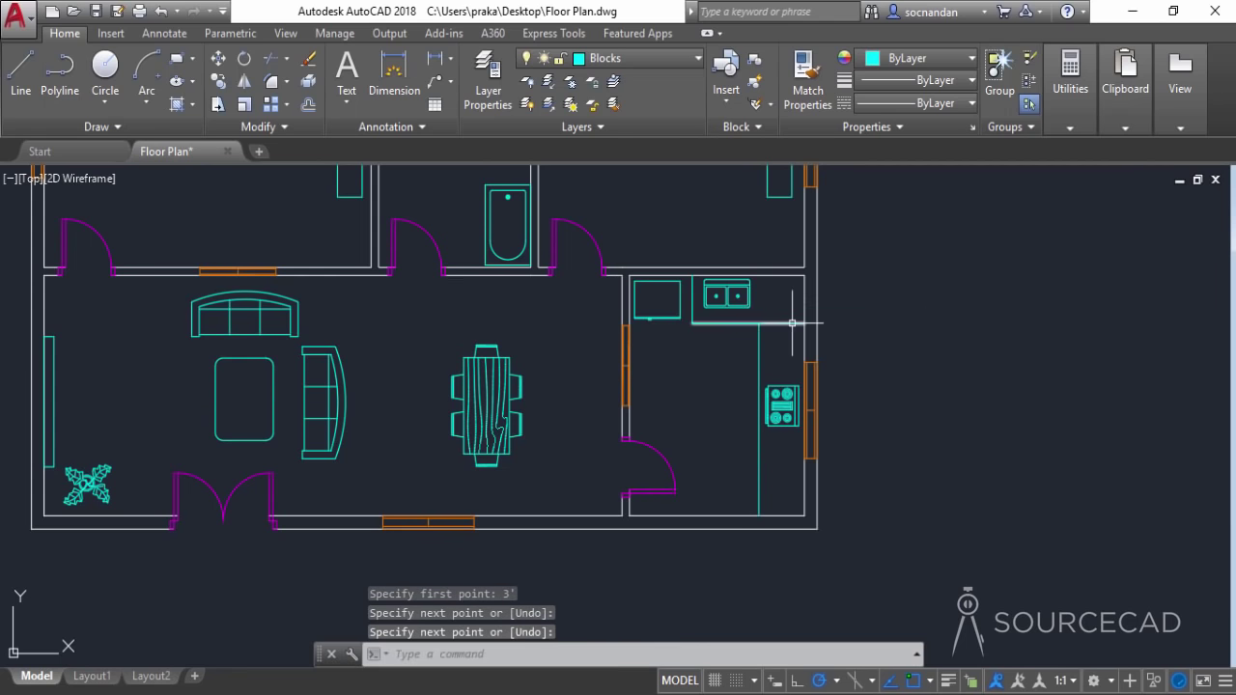
# Trim the horizontal counter line's segment between the vertical counter line and the kitchen's right wall
pyautogui.click(272, 58)
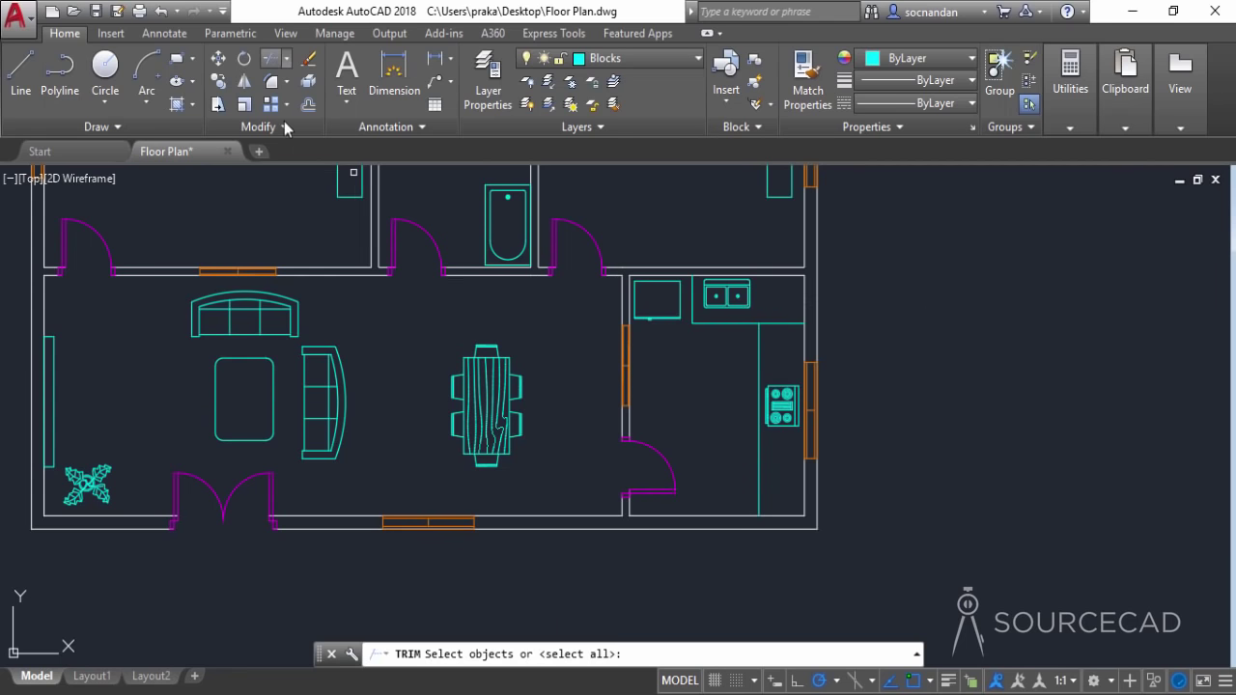
pyautogui.rightClick(288, 155)
pyautogui.press('Return')
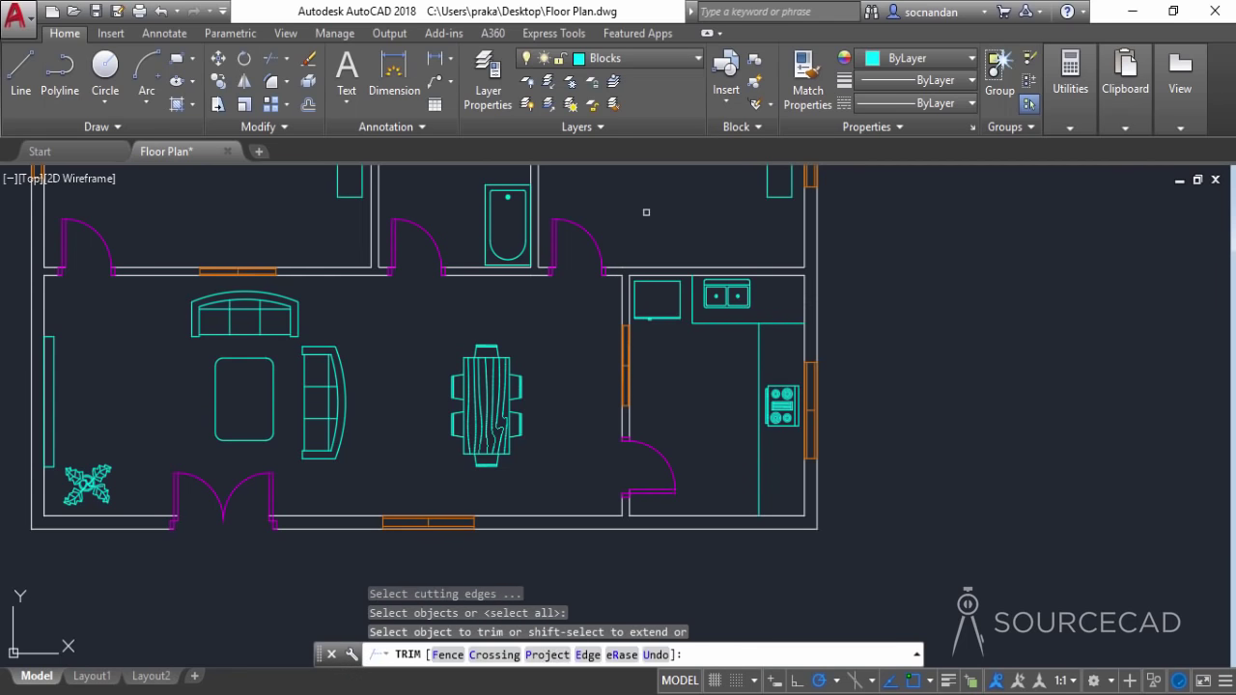
pyautogui.click(771, 327)
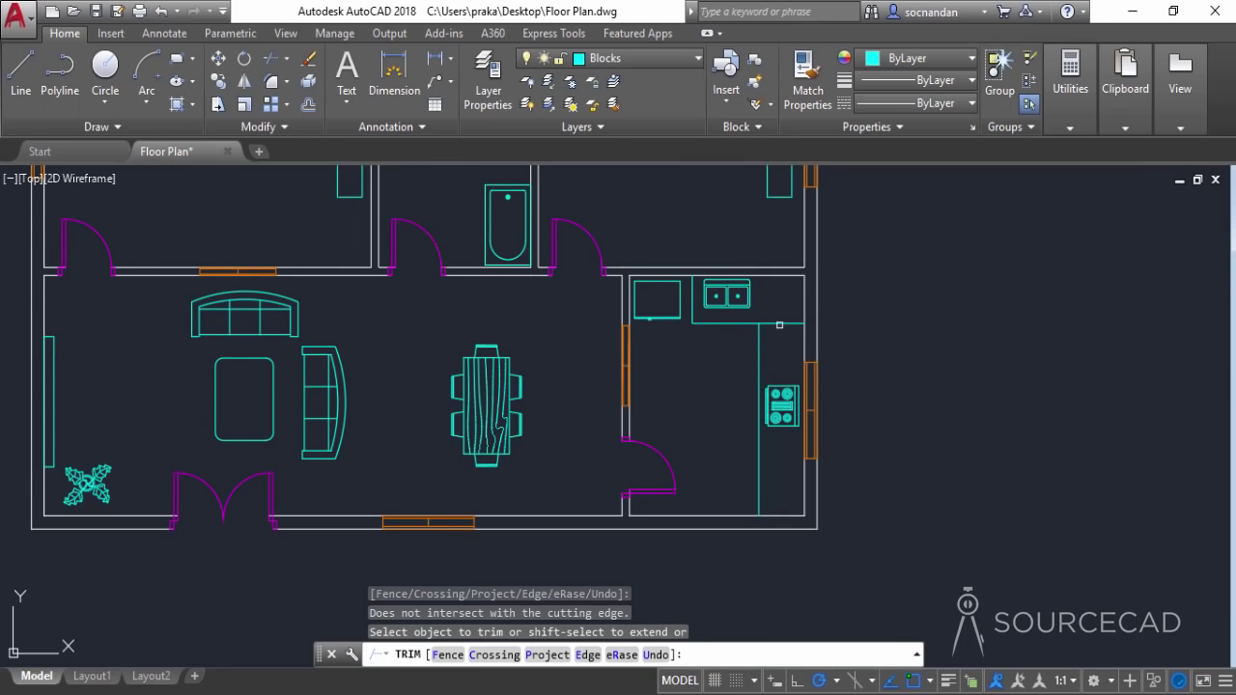
pyautogui.click(782, 323)
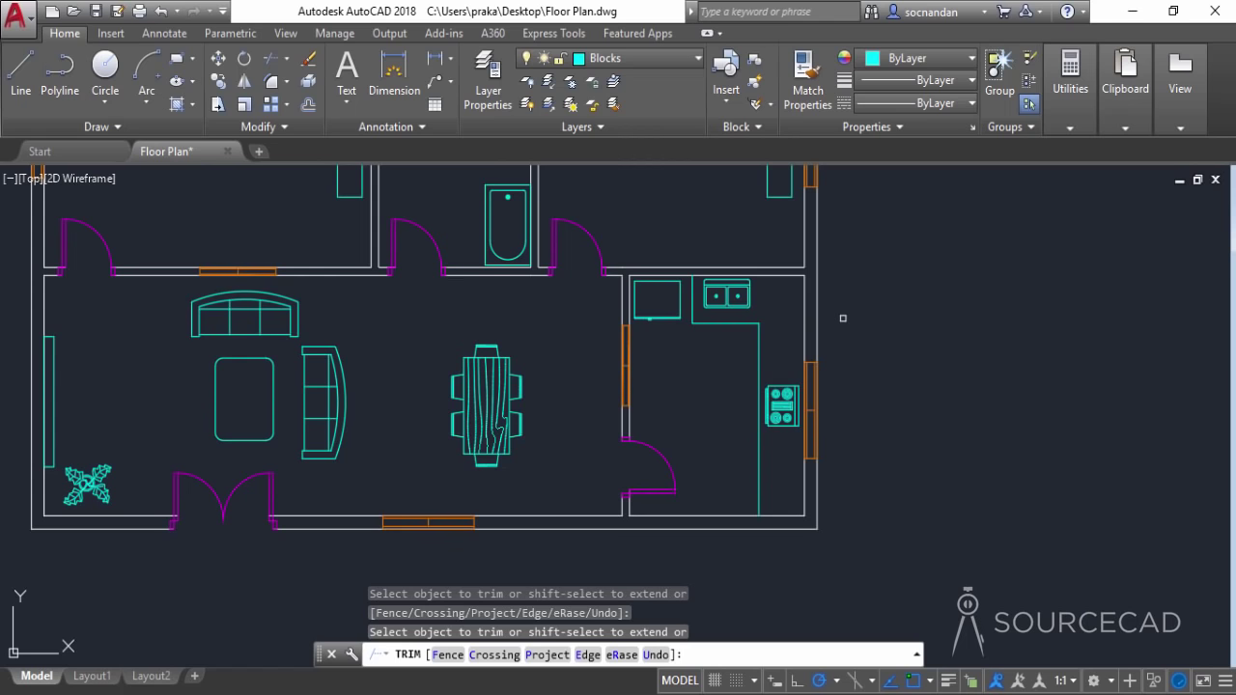
pyautogui.rightClick(844, 318)
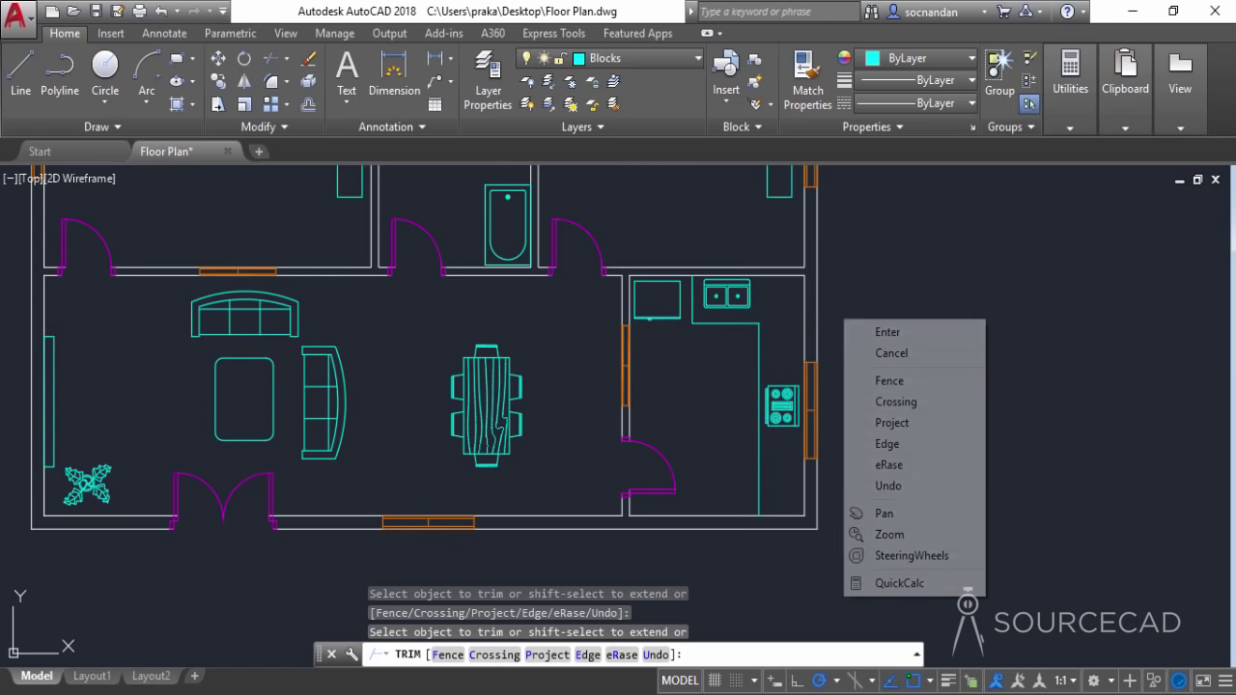
pyautogui.click(859, 329)
# Make Hatches the current layer and save the drawing
pyautogui.scroll(-3, 862, 329)
pyautogui.moveTo(861, 329); pyautogui.dragTo(860, 389, button='middle')
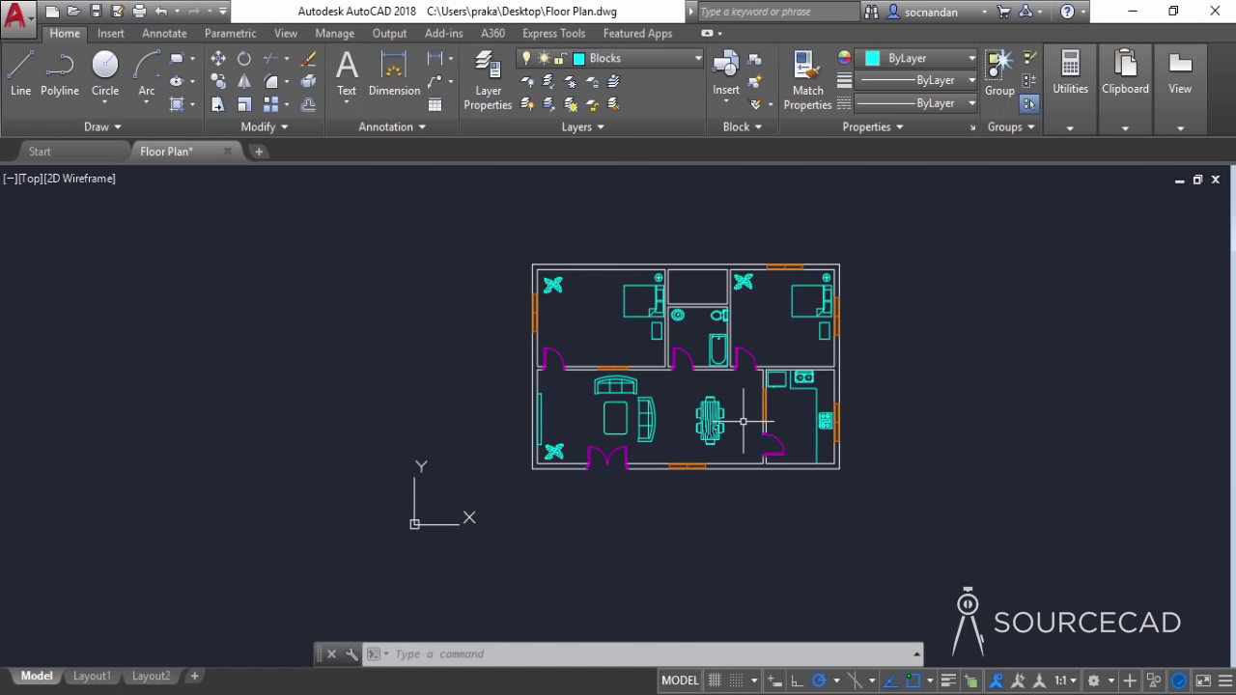
pyautogui.click(673, 59)
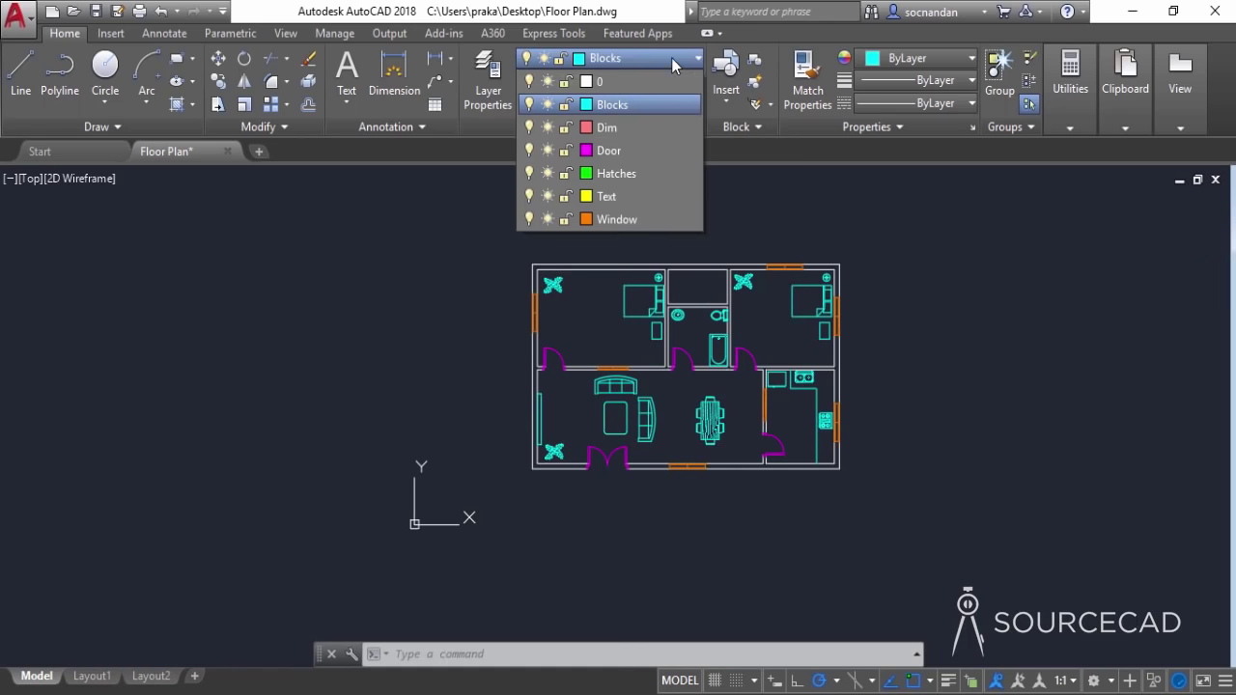
pyautogui.click(657, 174)
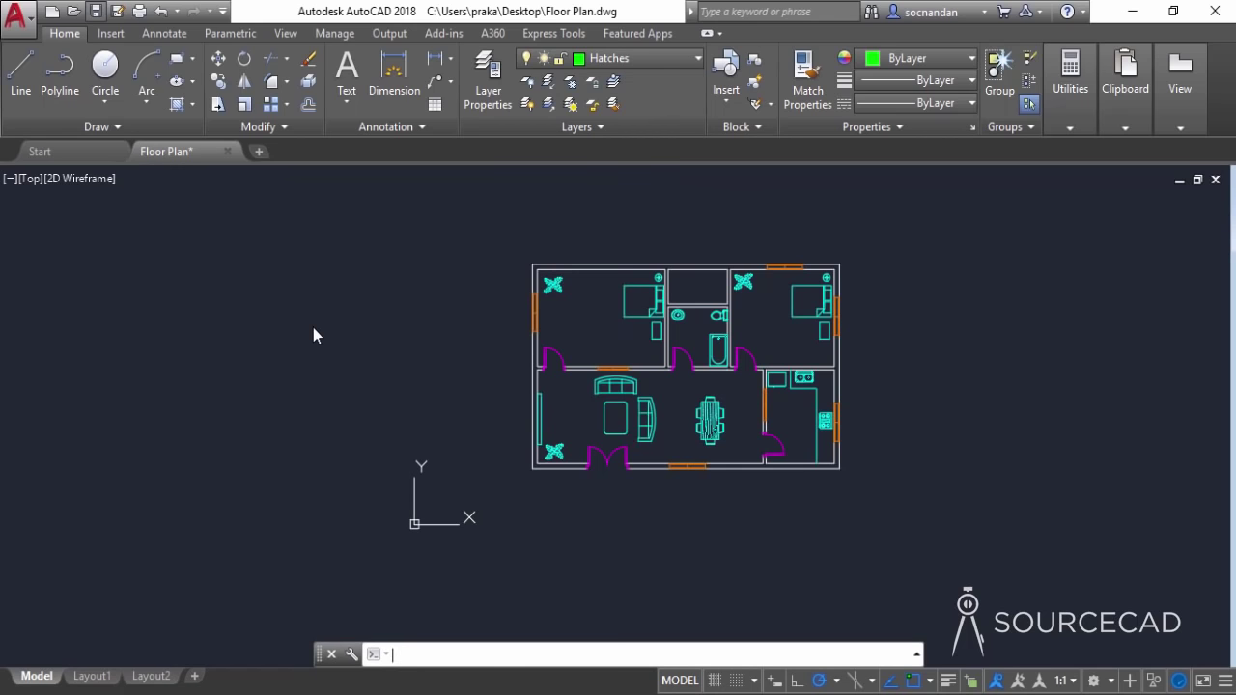
pyautogui.hotkey('ctrl', 's')
# Start a hatch with the SOLID pattern and fill the upper-left outer wall together with its connected bathroom walls
pyautogui.moveTo(396, 343); pyautogui.dragTo(300, 389, button='middle')
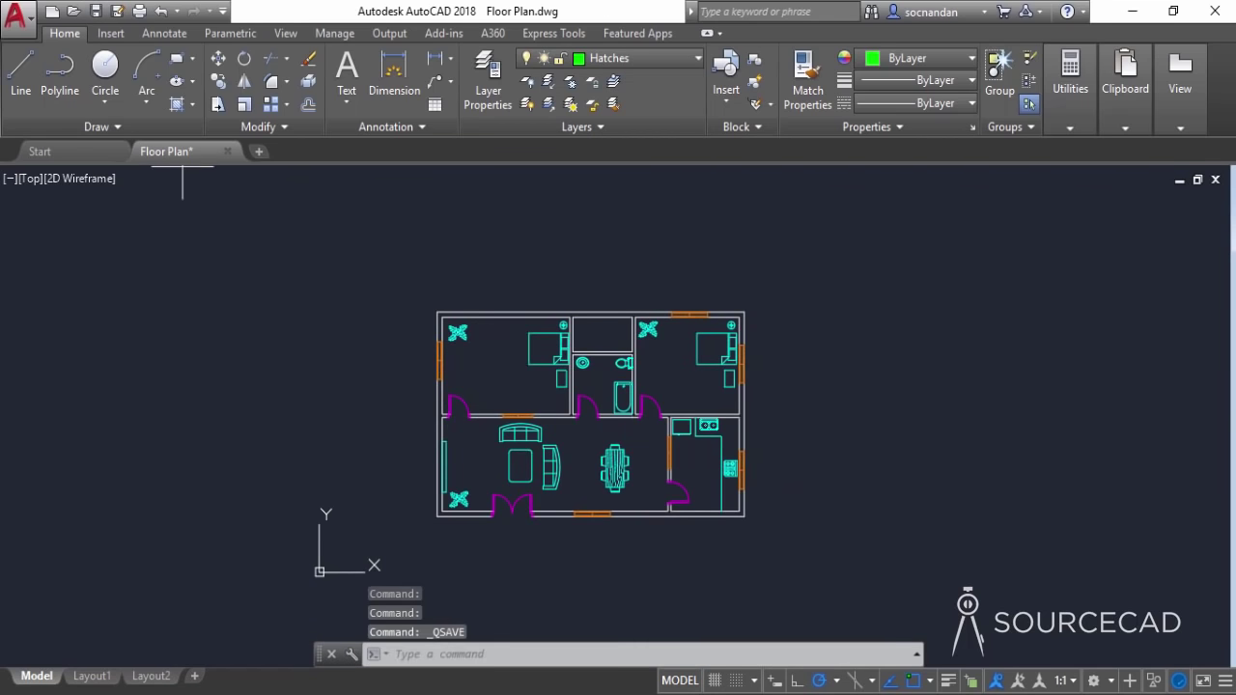
pyautogui.click(175, 80)
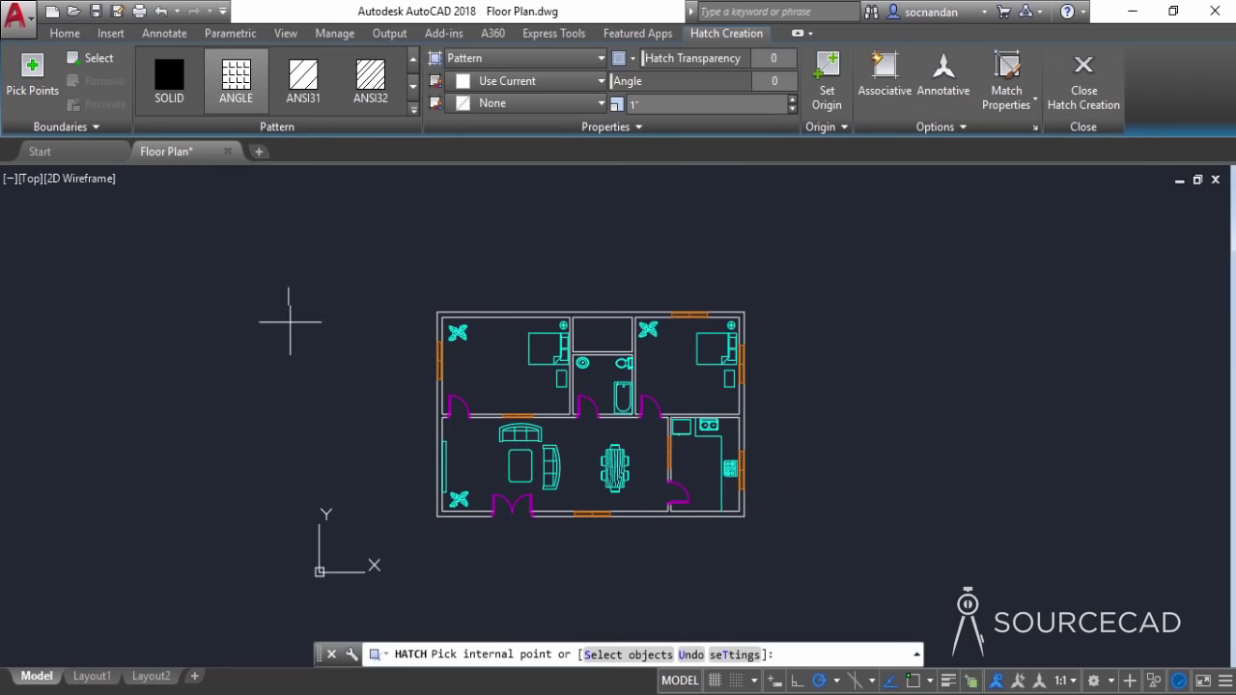
pyautogui.click(182, 81)
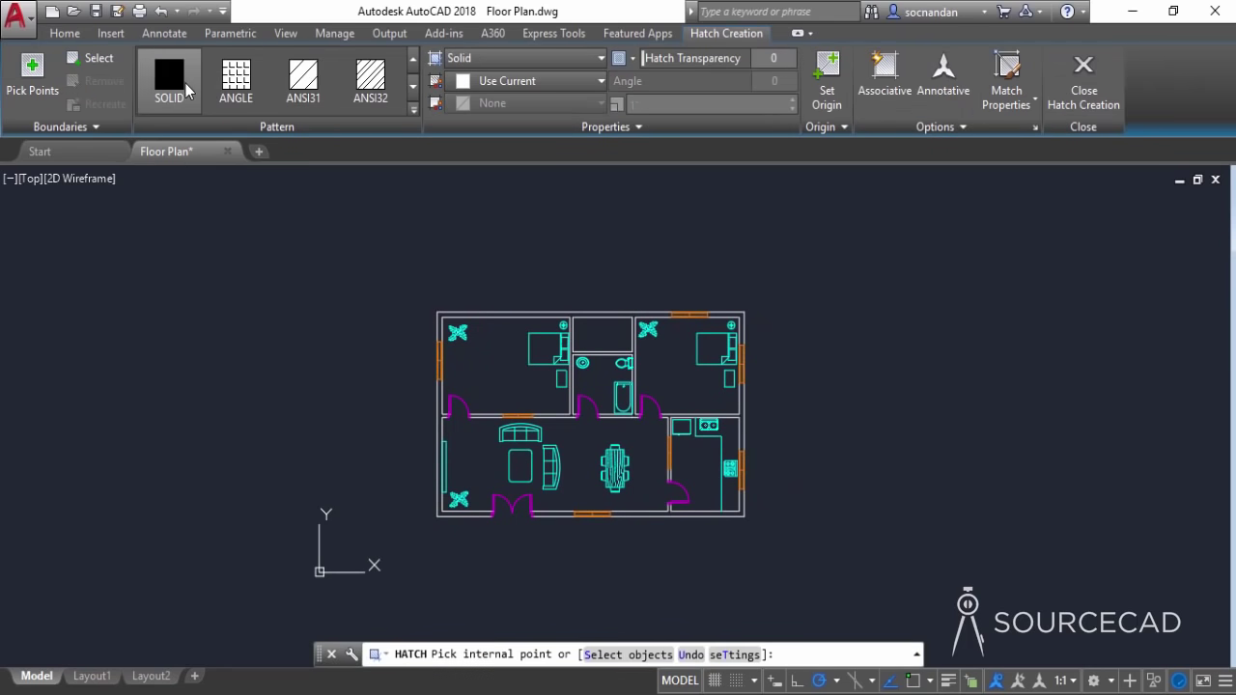
pyautogui.scroll(2, 373, 303)
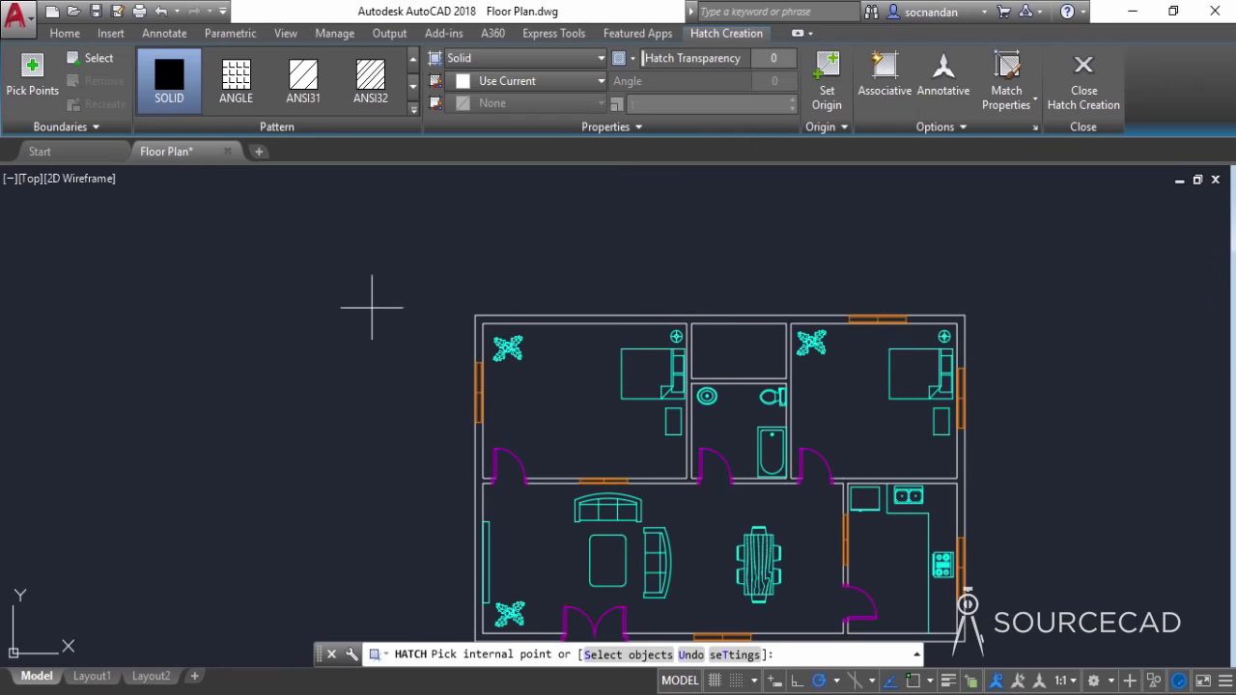
pyautogui.scroll(2, 487, 317)
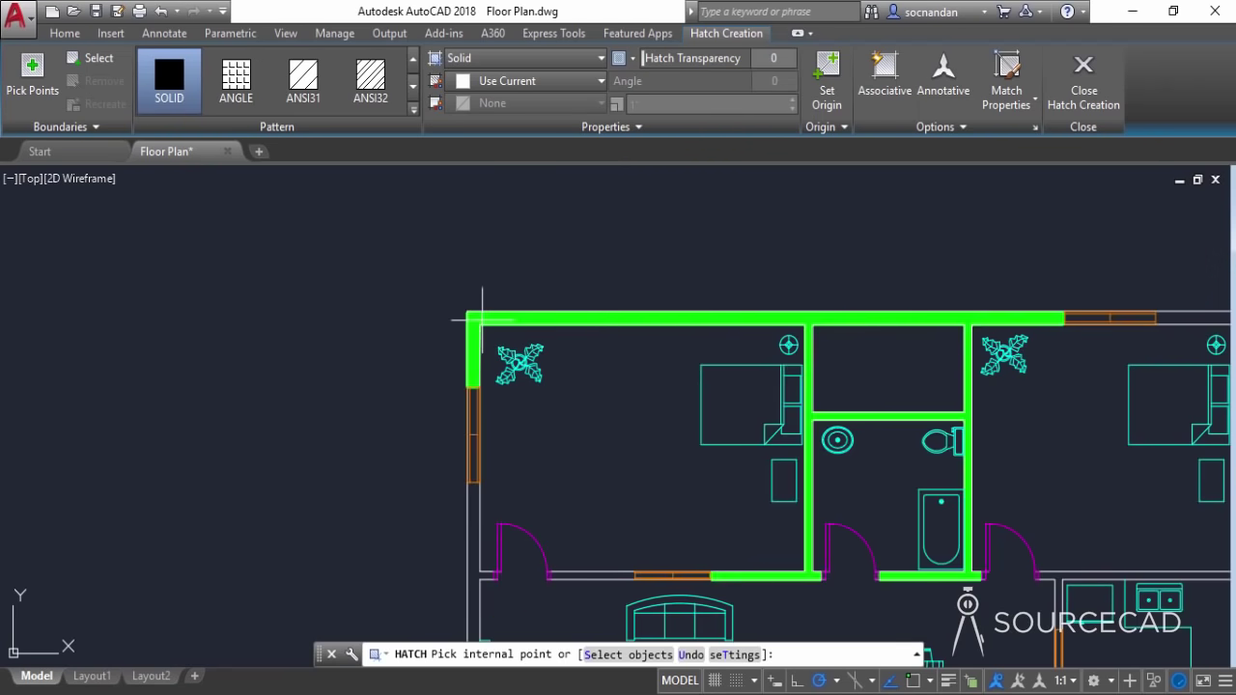
pyautogui.click(486, 317)
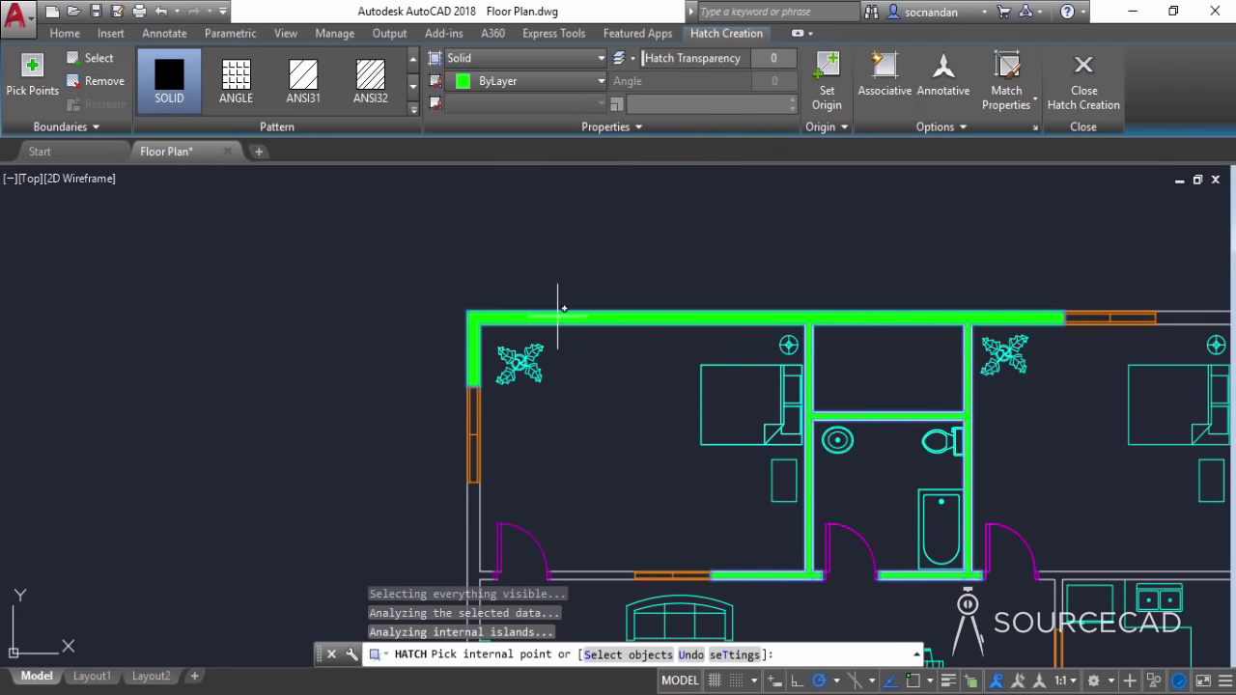
# Fill the upper-right corner walls, the right outer walls with the kitchen's connected walls, and the lower-right corner with the solid hatch
pyautogui.scroll(-4, 557, 315)
pyautogui.scroll(4, 841, 304)
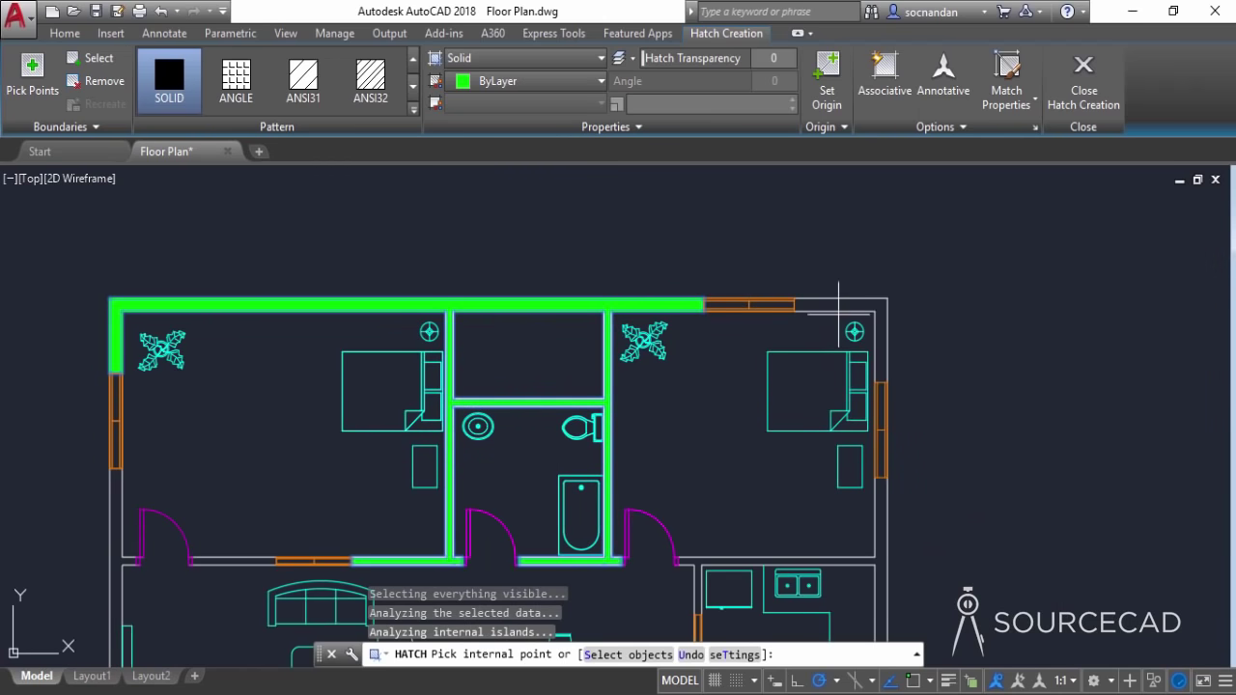
pyautogui.click(841, 304)
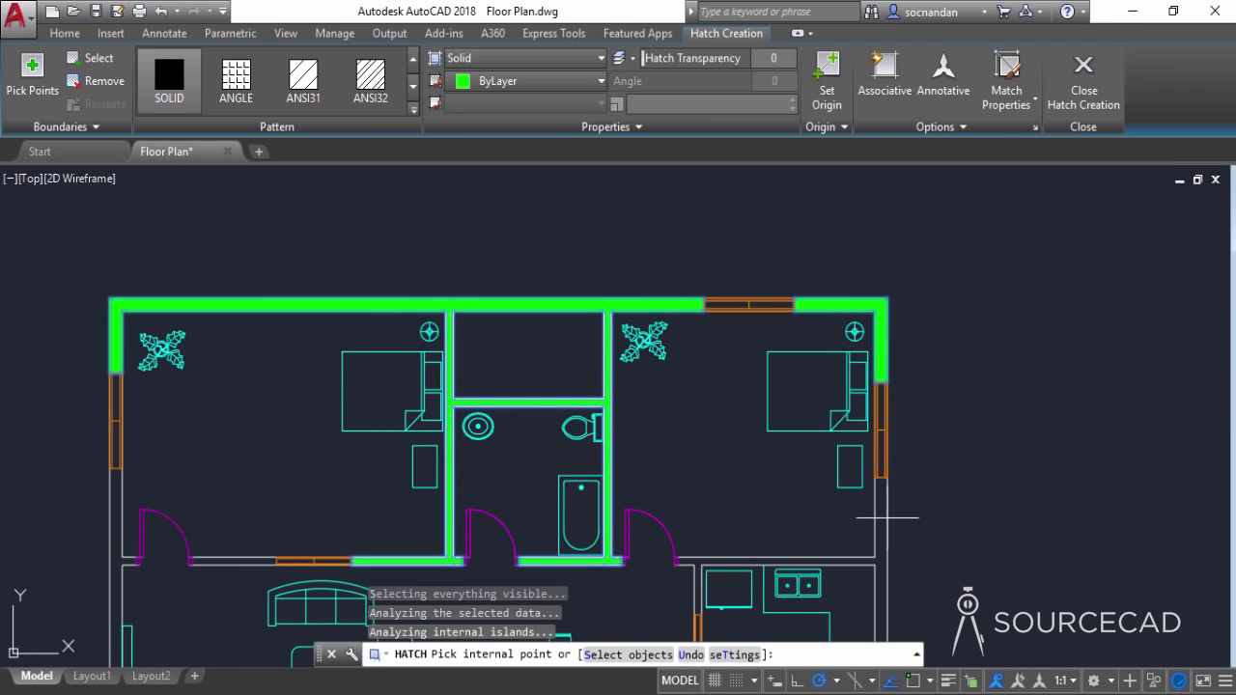
pyautogui.scroll(-3, 877, 510)
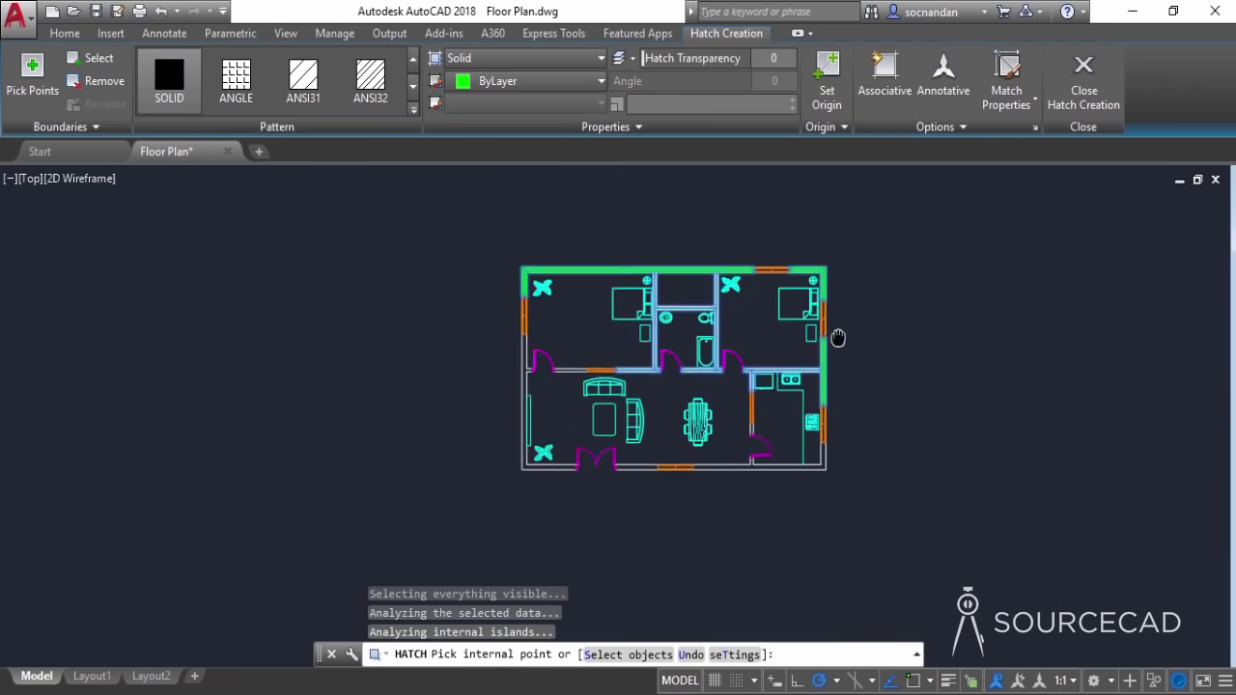
pyautogui.scroll(3, 777, 415)
pyautogui.click(808, 433)
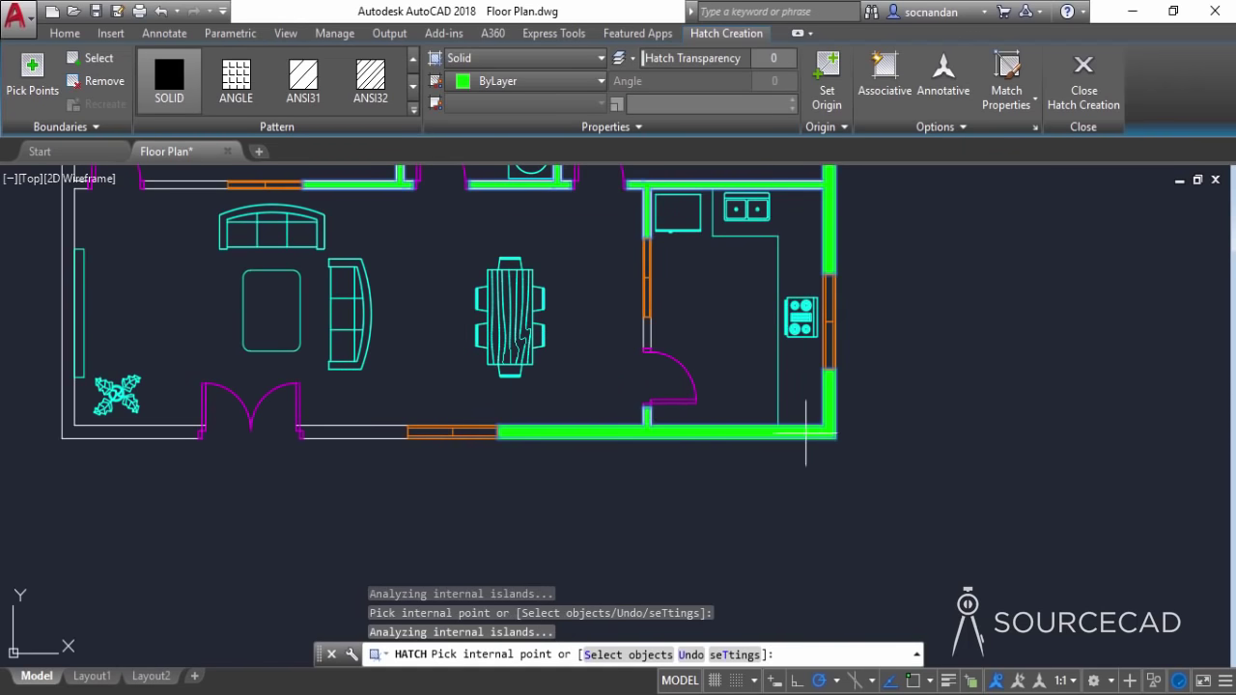
# Fill the remaining bottom, left and interior wall segments with the solid hatch and finish the hatch
pyautogui.scroll(4, 646, 338)
pyautogui.scroll(-4, 574, 367)
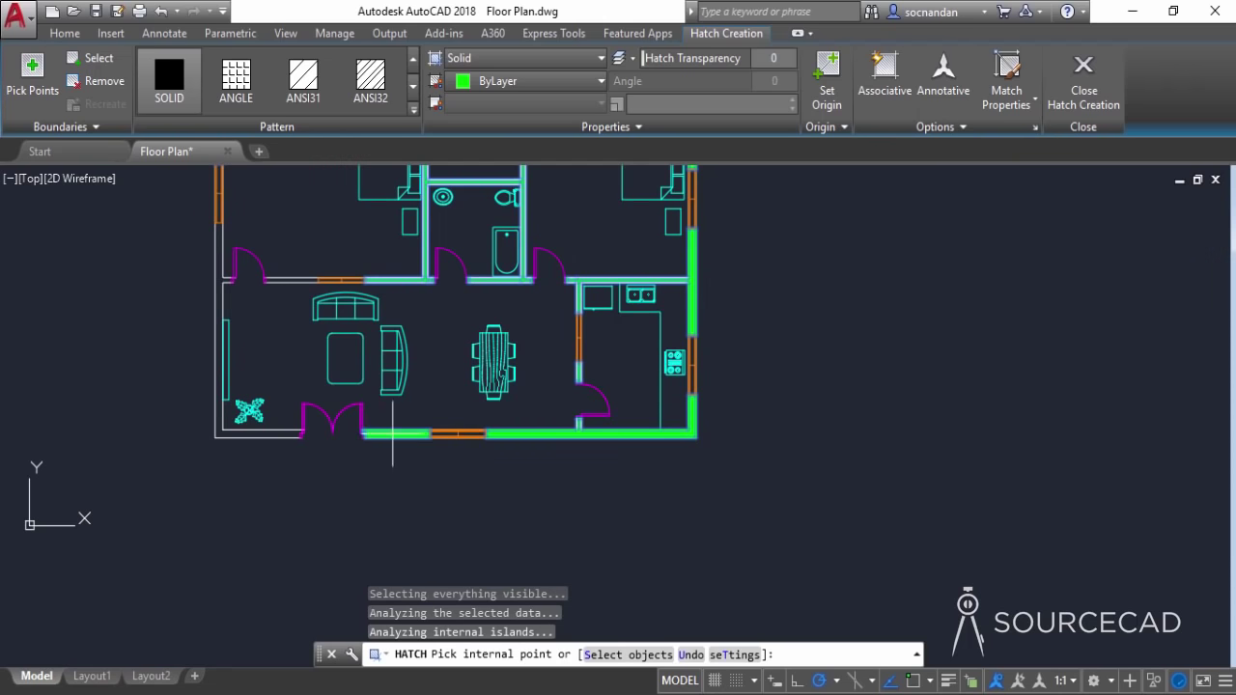
pyautogui.click(255, 433)
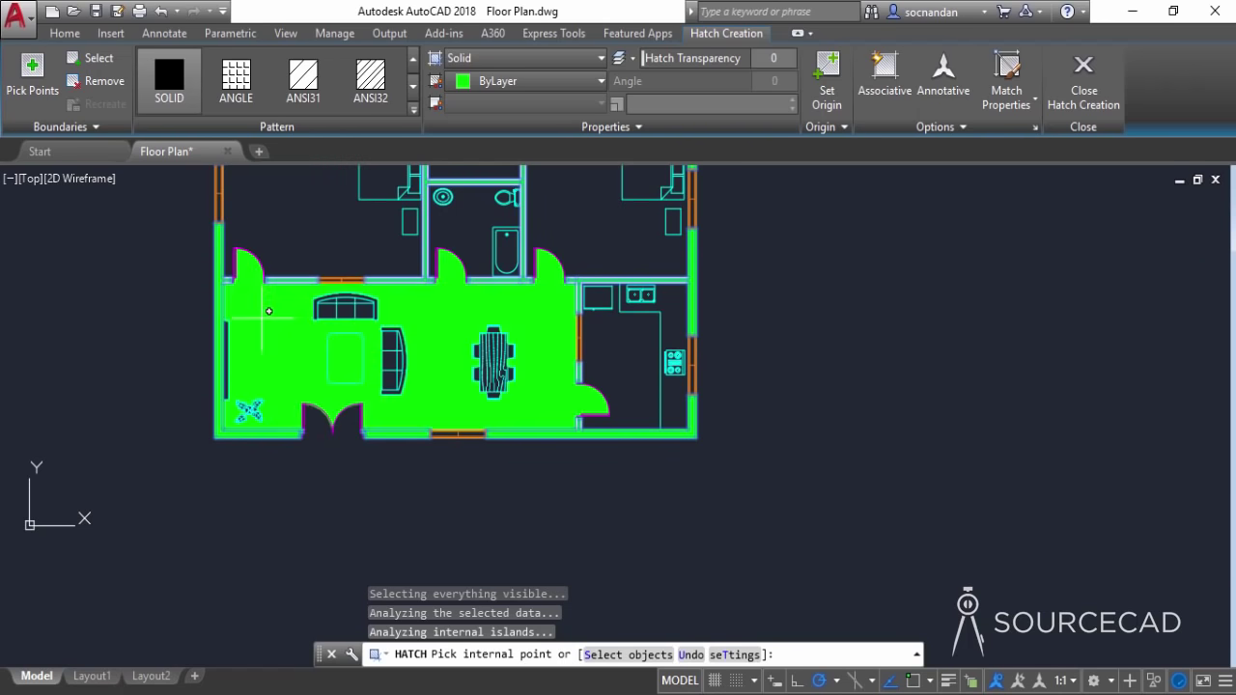
pyautogui.scroll(-4, 268, 329)
pyautogui.moveTo(199, 306); pyautogui.dragTo(307, 454, button='middle')
pyautogui.scroll(2, 287, 329)
pyautogui.scroll(2, 331, 408)
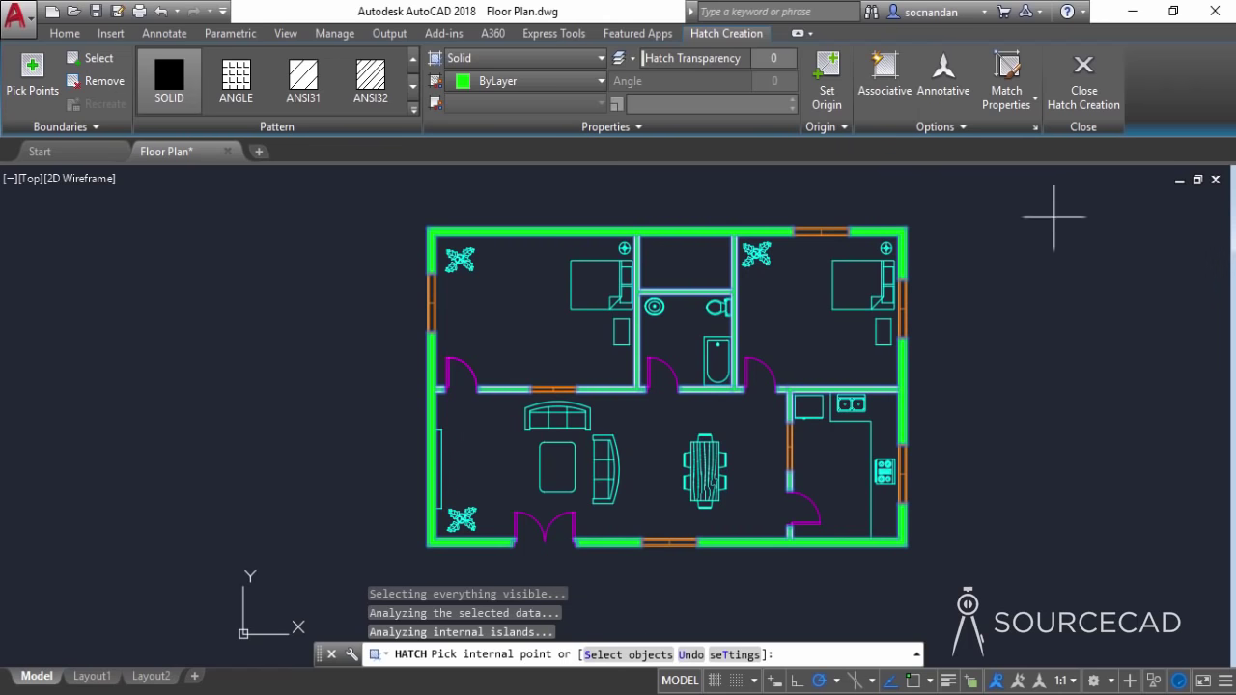
pyautogui.click(1083, 79)
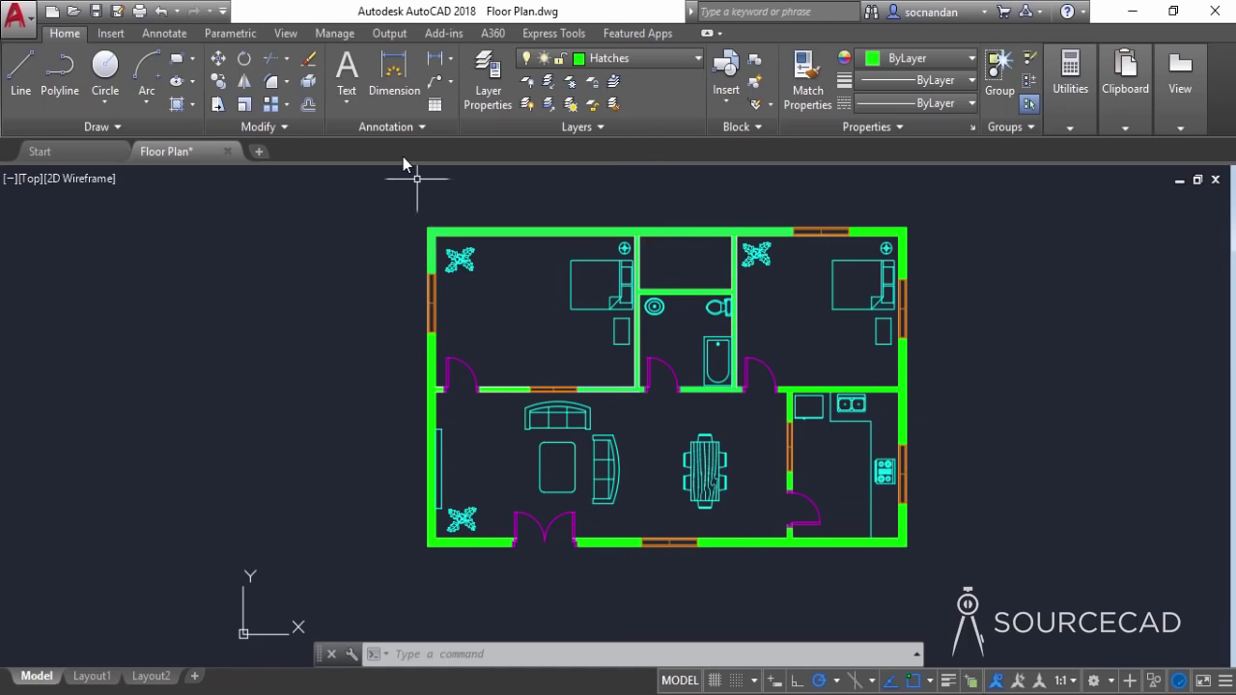
# Set the Standard text style's font to simplex.shx and apply the change
pyautogui.click(392, 130)
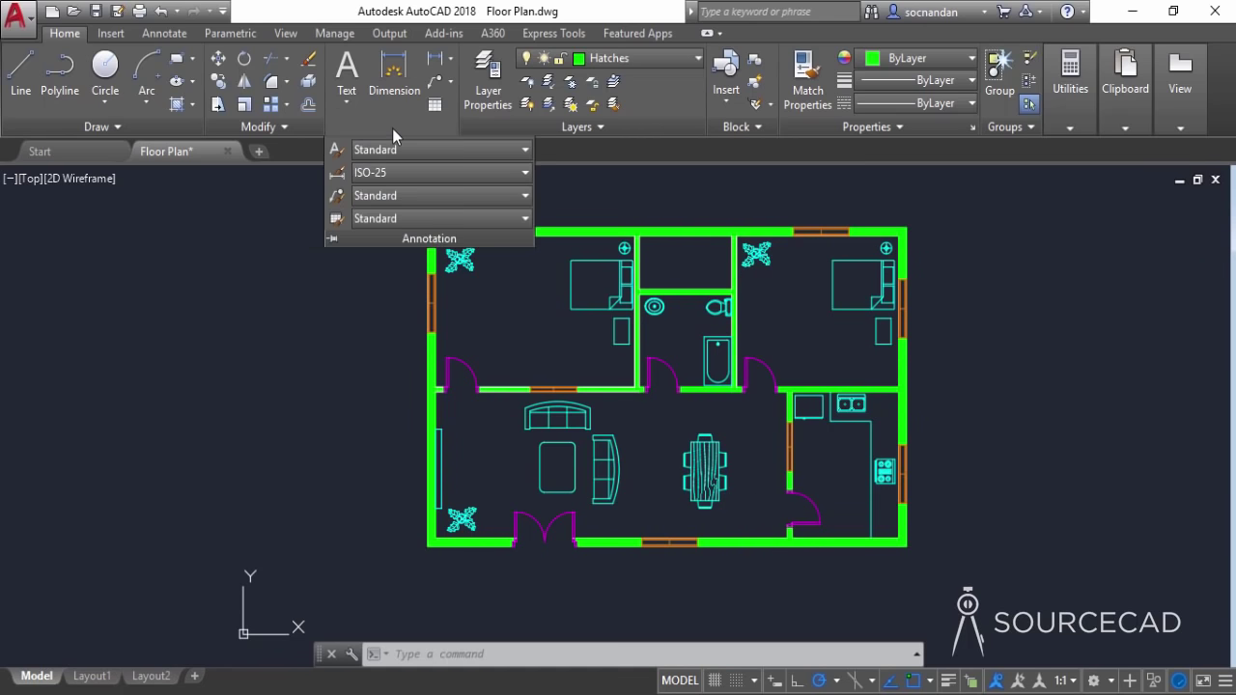
pyautogui.click(336, 149)
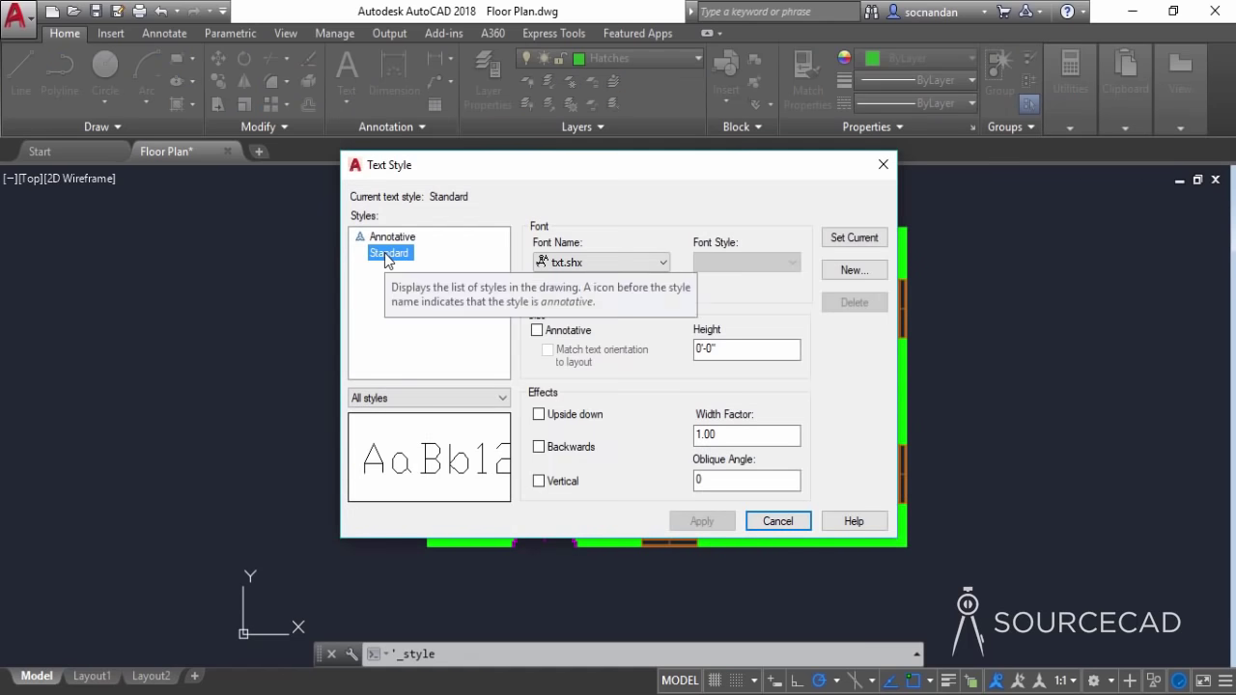
pyautogui.click(587, 268)
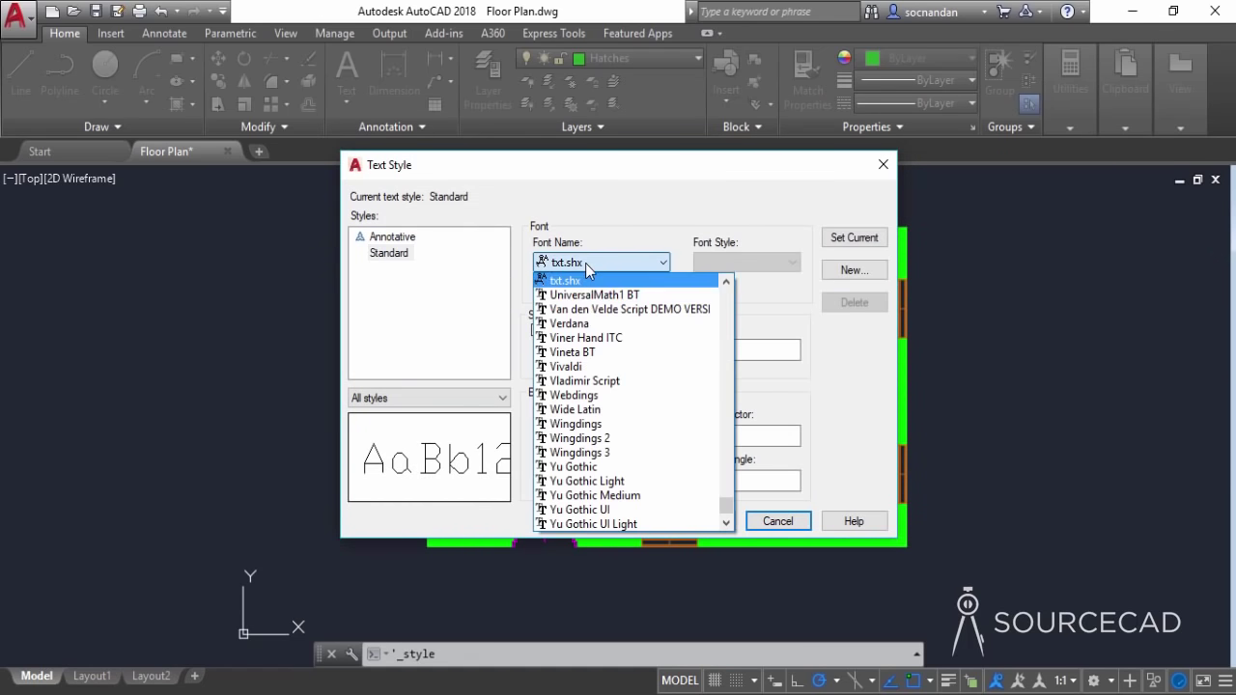
pyautogui.scroll(-1, 593, 341)
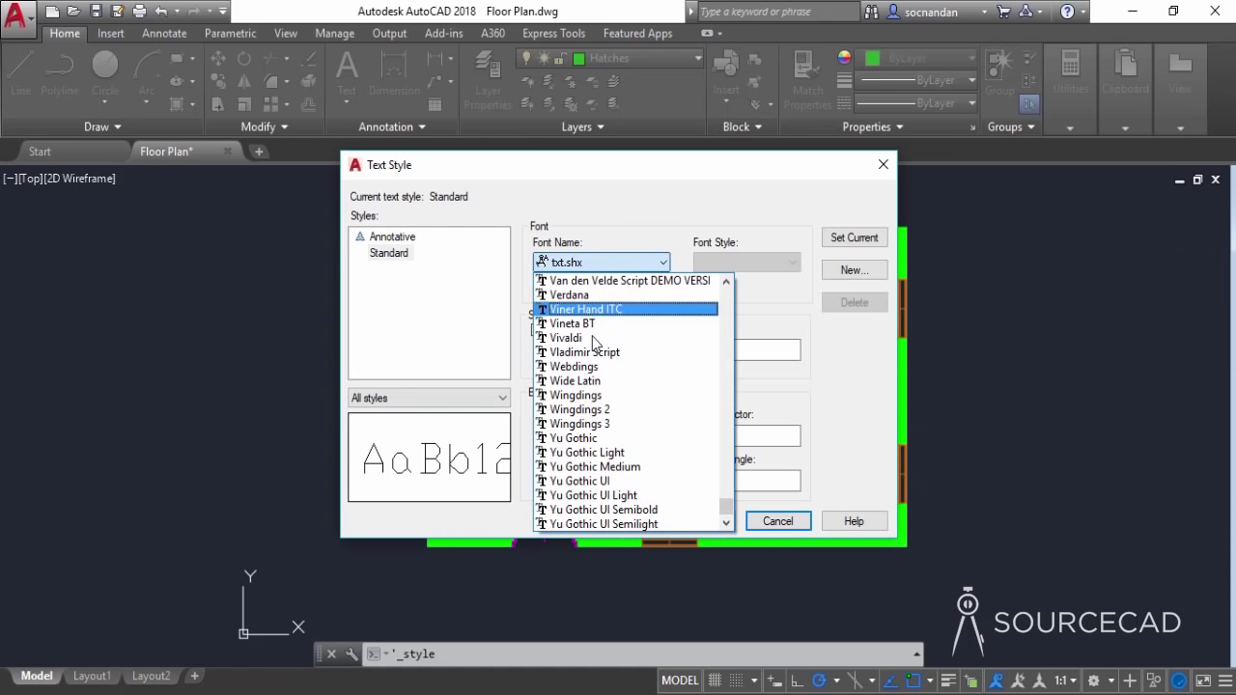
pyautogui.press('s')
pyautogui.scroll(-1, 593, 341)
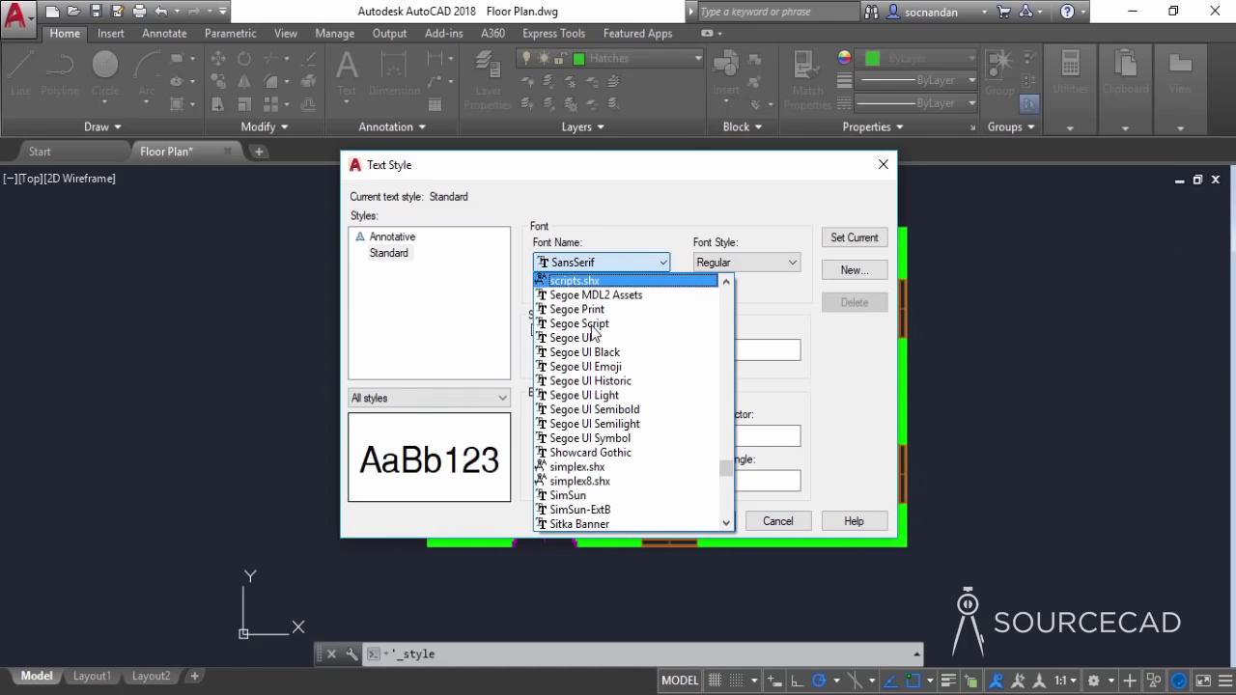
pyautogui.click(601, 466)
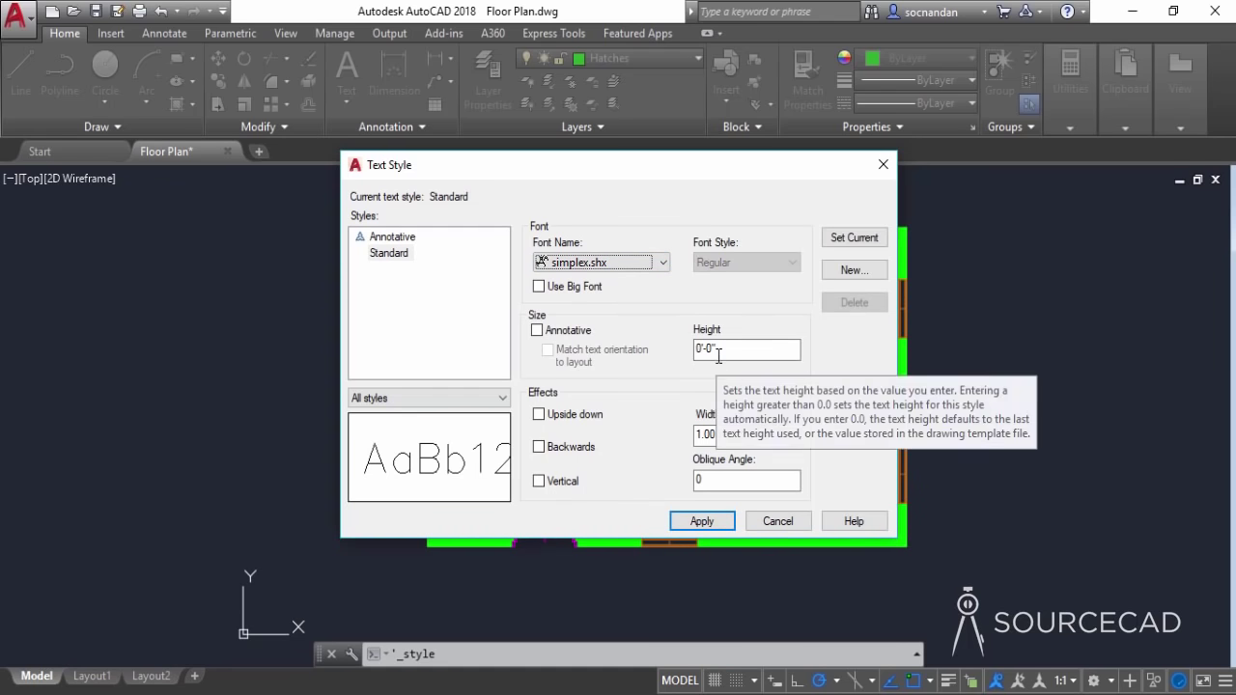
pyautogui.click(702, 521)
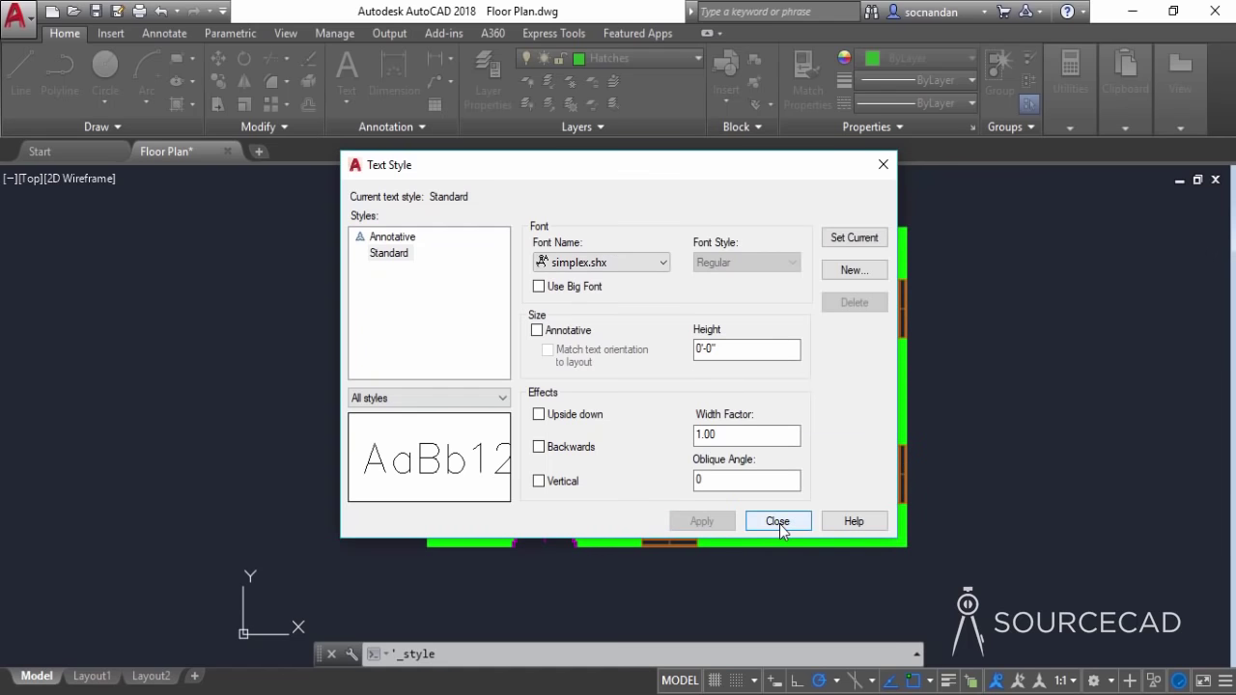
pyautogui.click(777, 521)
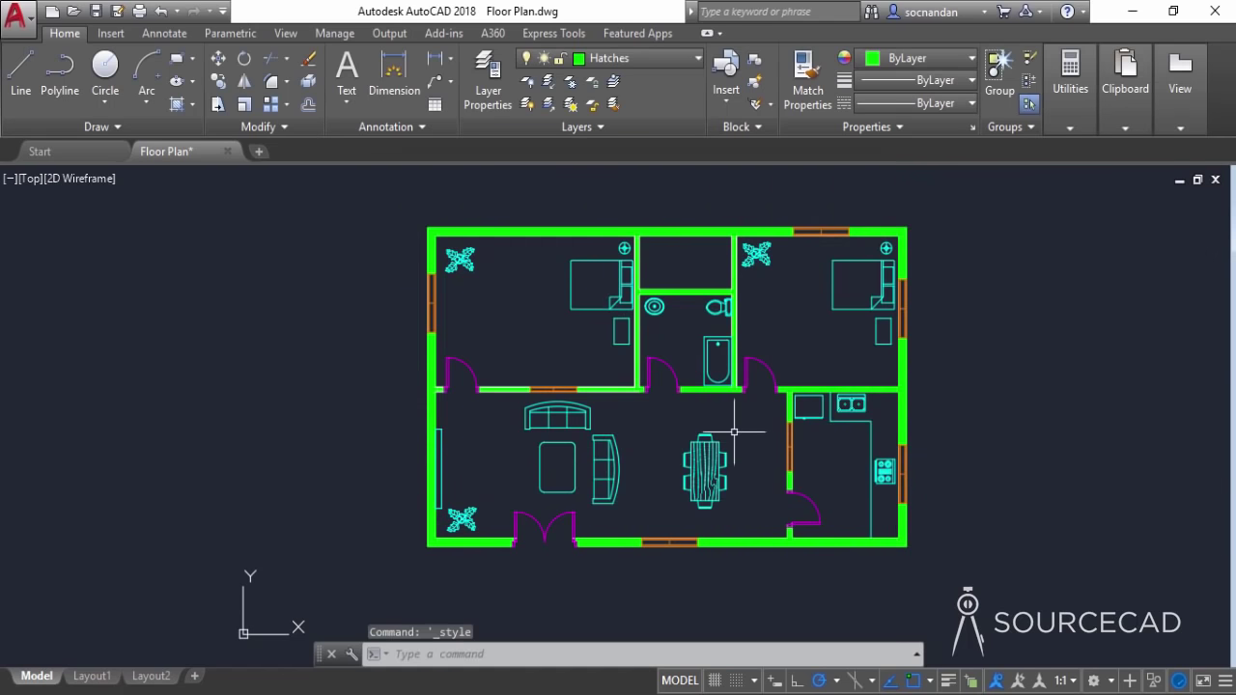
# Make Text the current layer and create a multiline text reading "Bedroom 1" in the upper-left bedroom
pyautogui.click(661, 59)
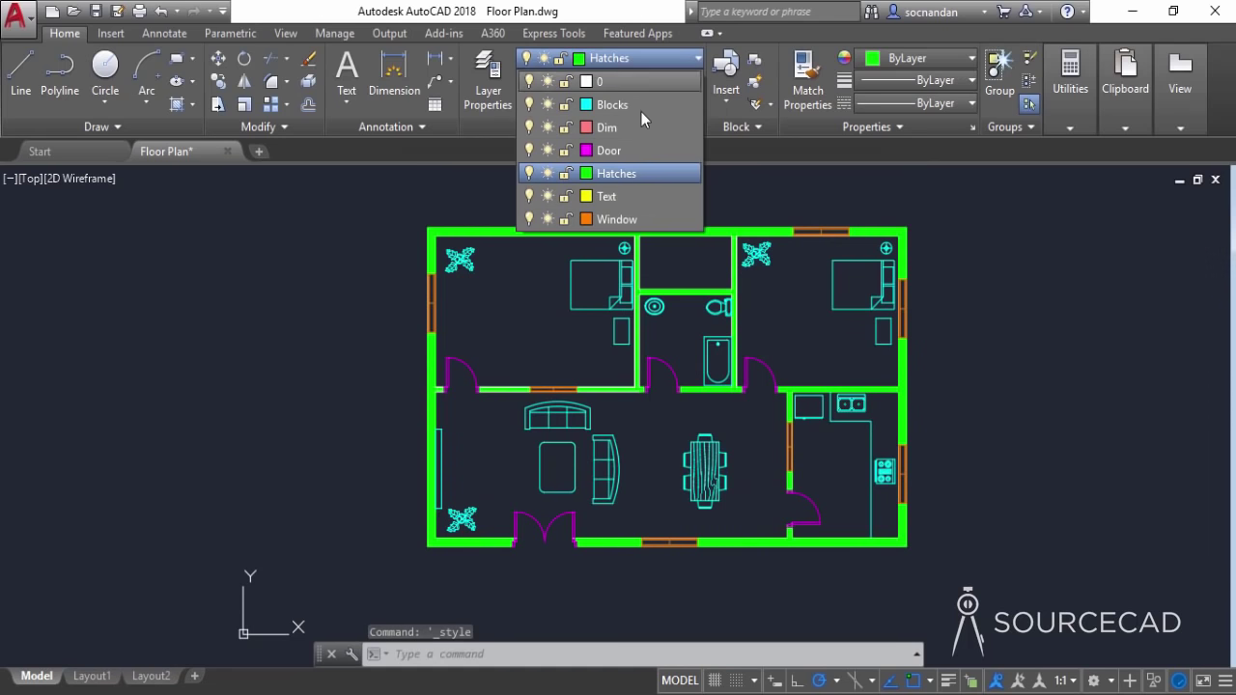
pyautogui.click(606, 196)
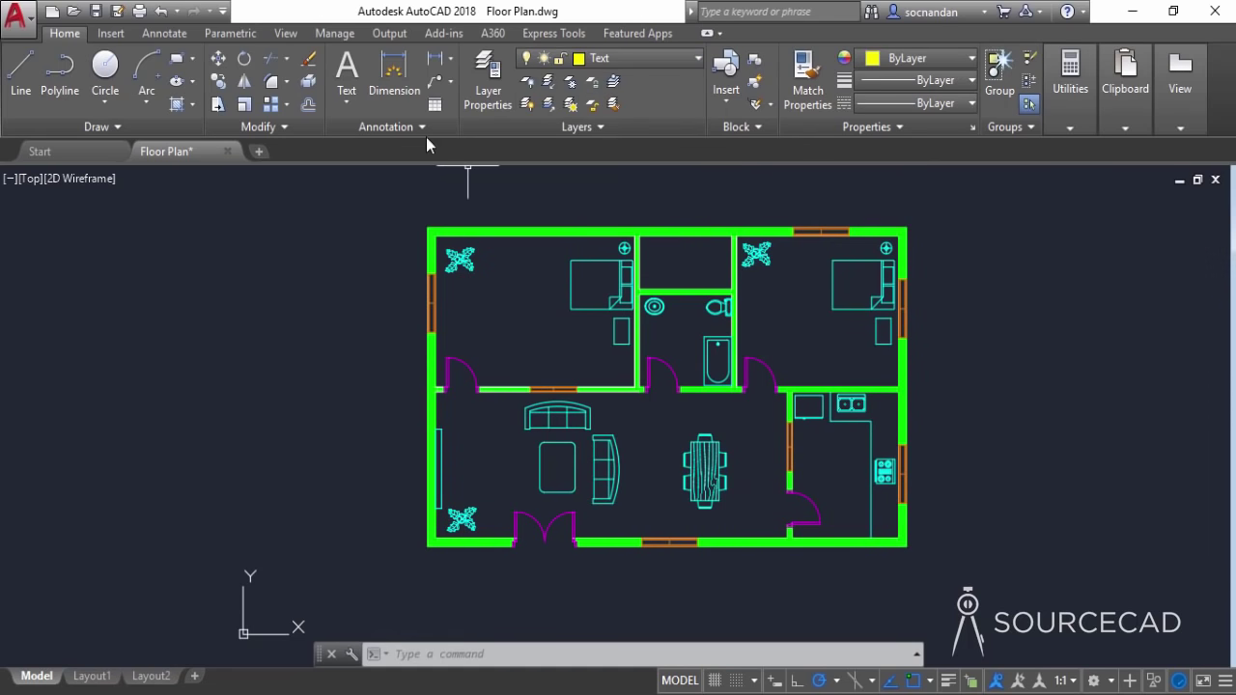
pyautogui.click(346, 100)
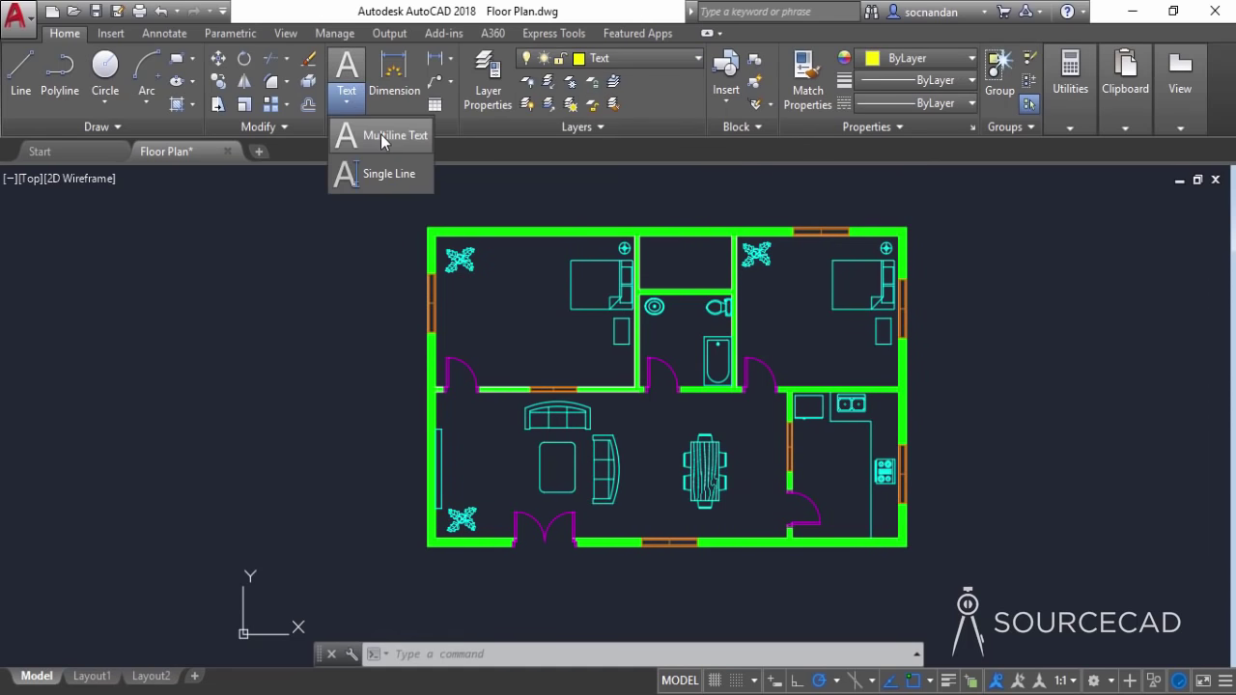
pyautogui.click(382, 136)
pyautogui.click(469, 294)
pyautogui.click(564, 363)
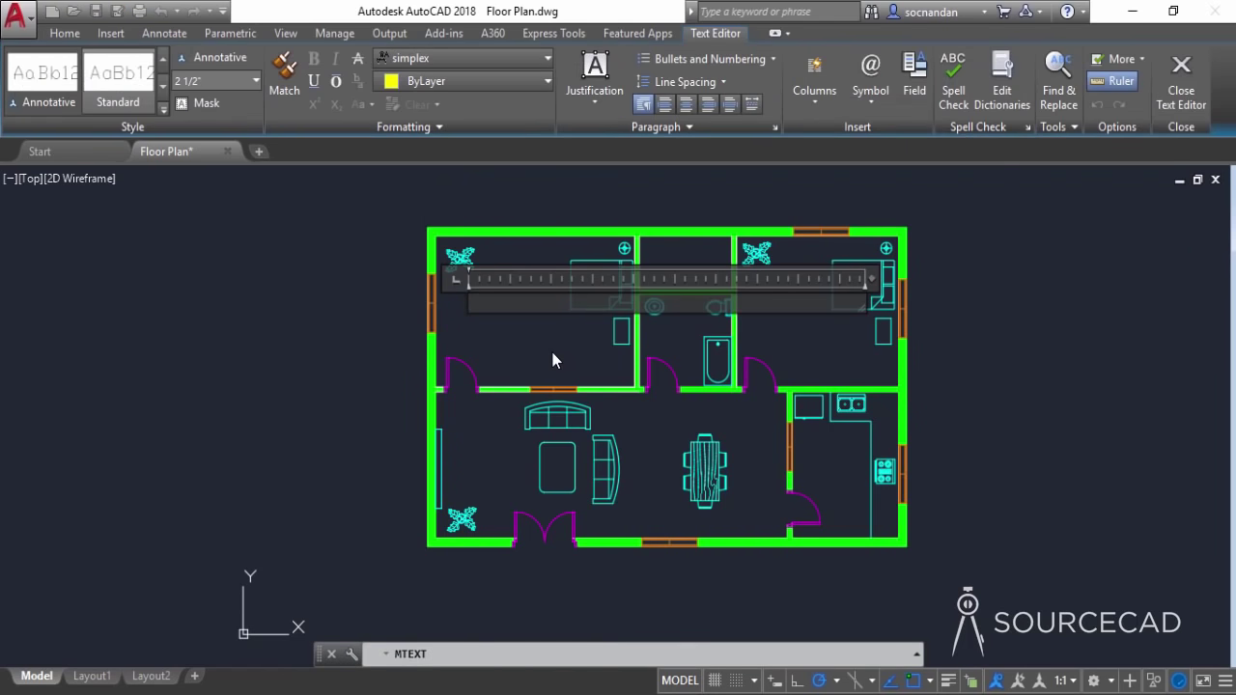
pyautogui.write('Bedroom 1')
# Set the height of the whole "Bedroom 1" text to 1' and finish editing it
pyautogui.moveTo(559, 300); pyautogui.dragTo(454, 290)
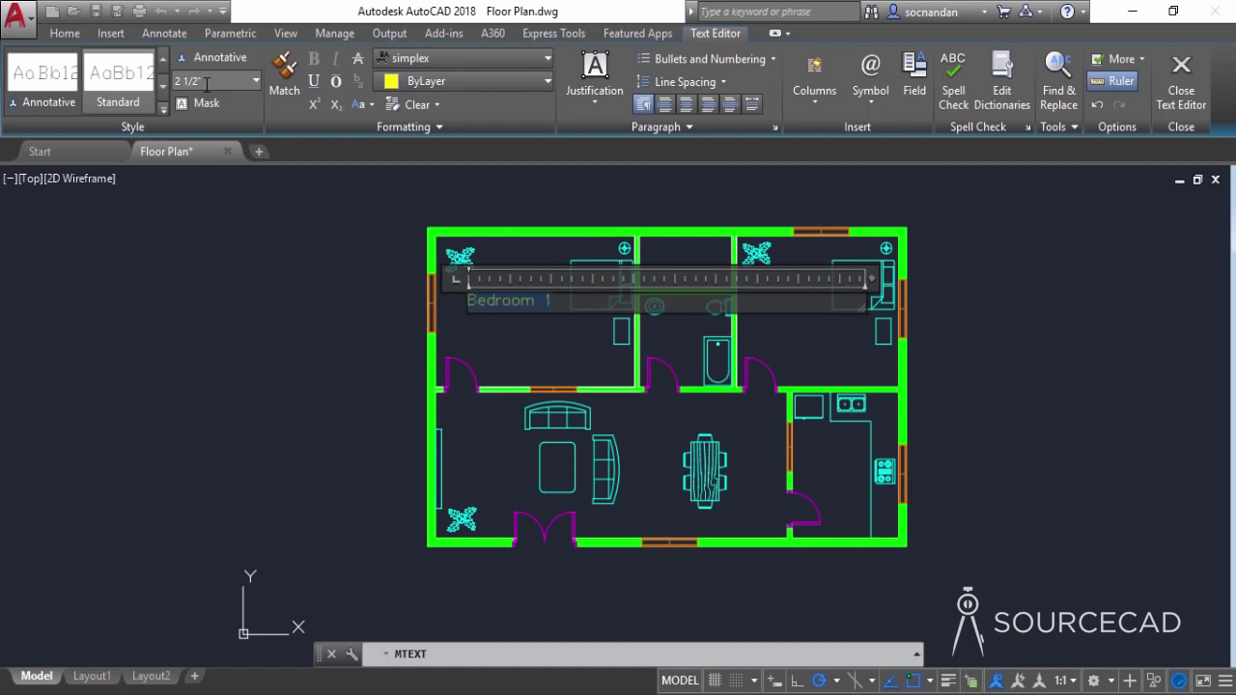
pyautogui.write("1'")
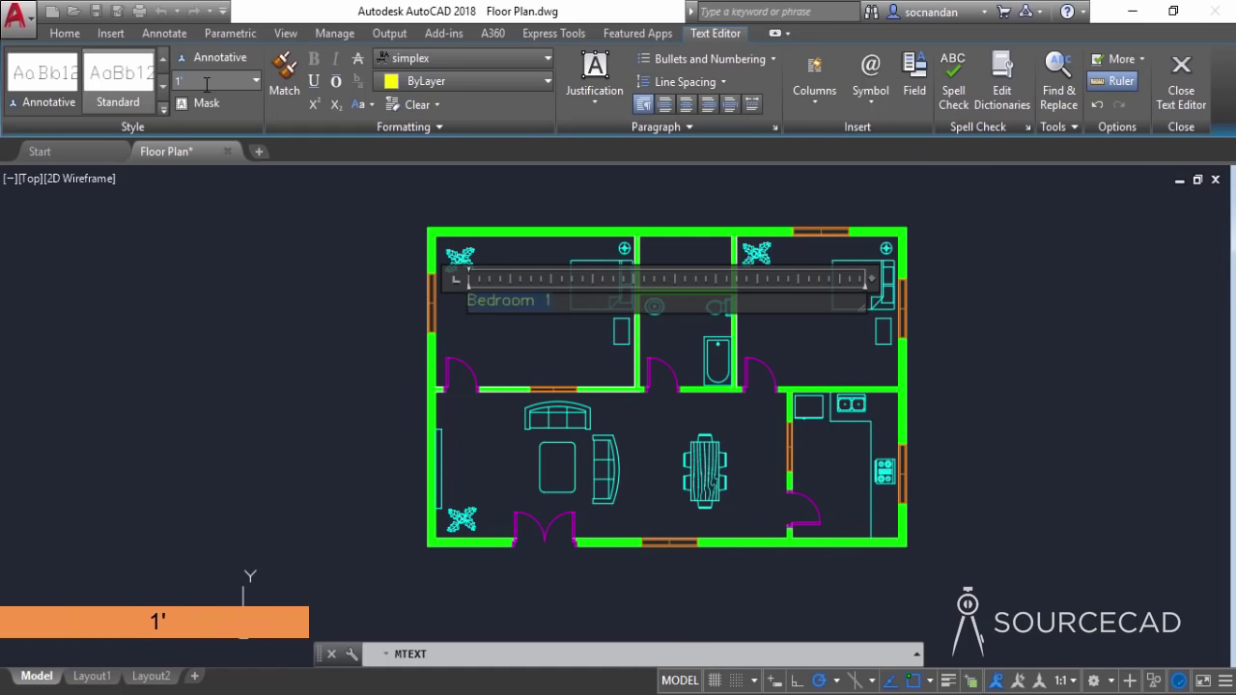
pyautogui.press('Return')
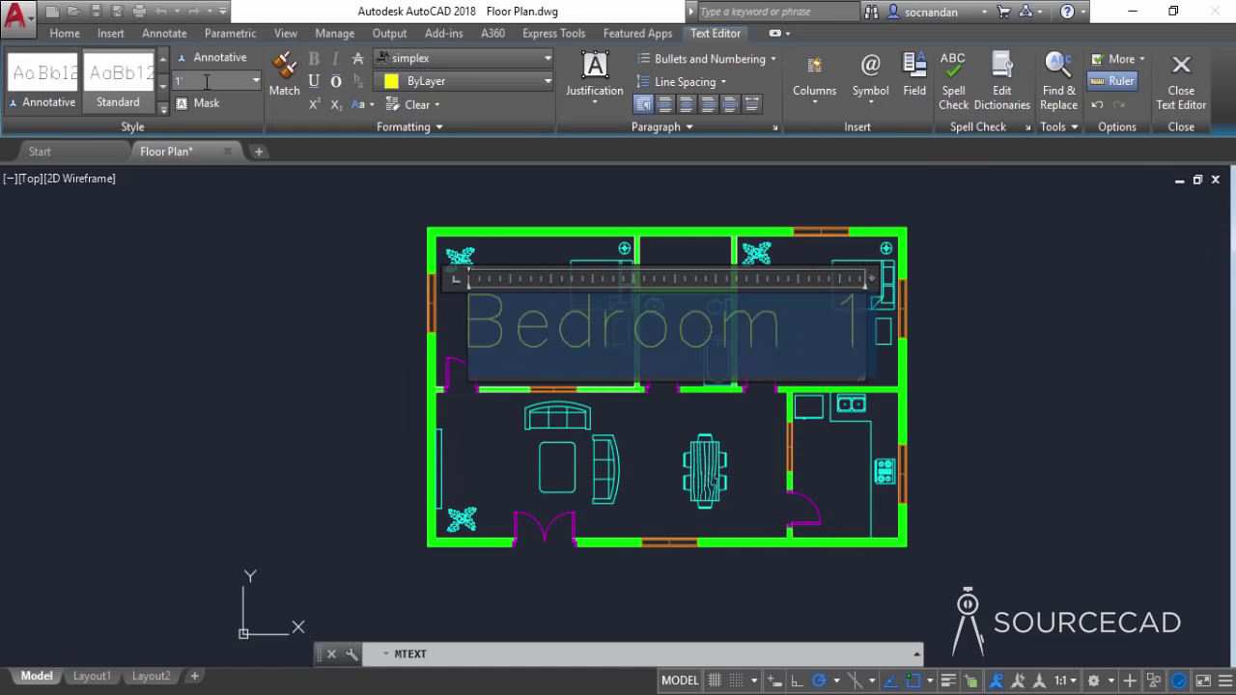
pyautogui.click(307, 371)
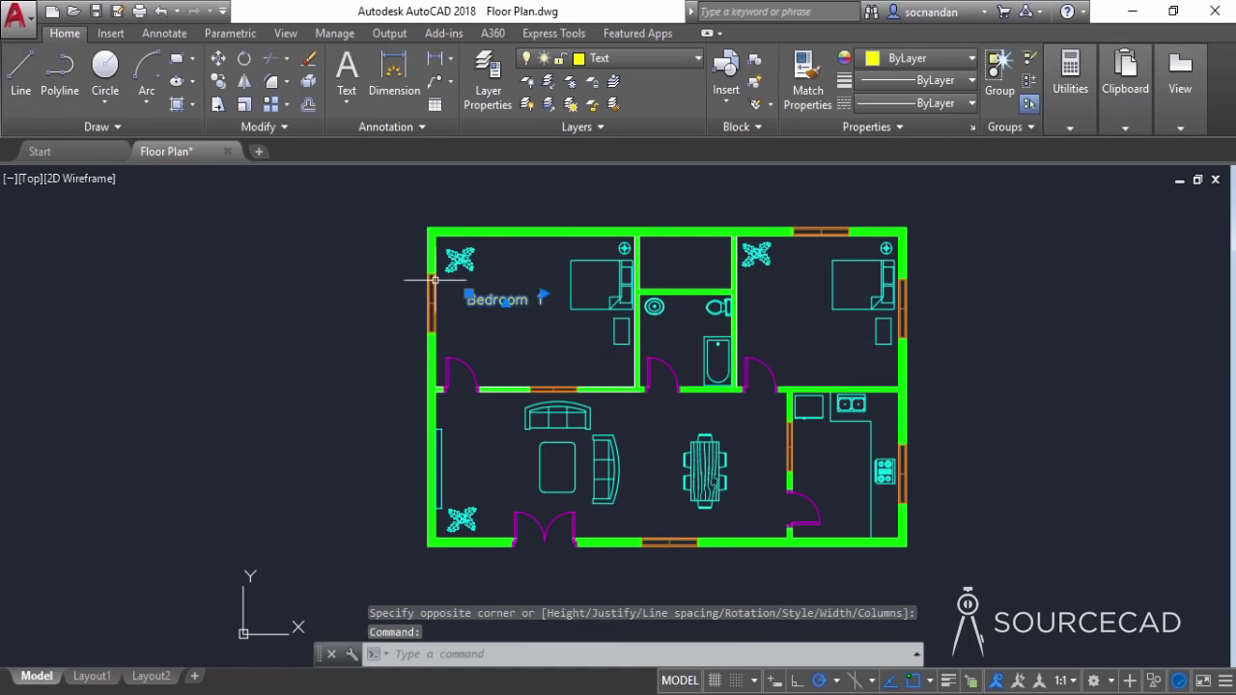
# Move the "Bedroom 1" label slightly right and down, toward the middle of the upper-left bedroom
pyautogui.press('m')
pyautogui.press('space')
pyautogui.click(274, 247)
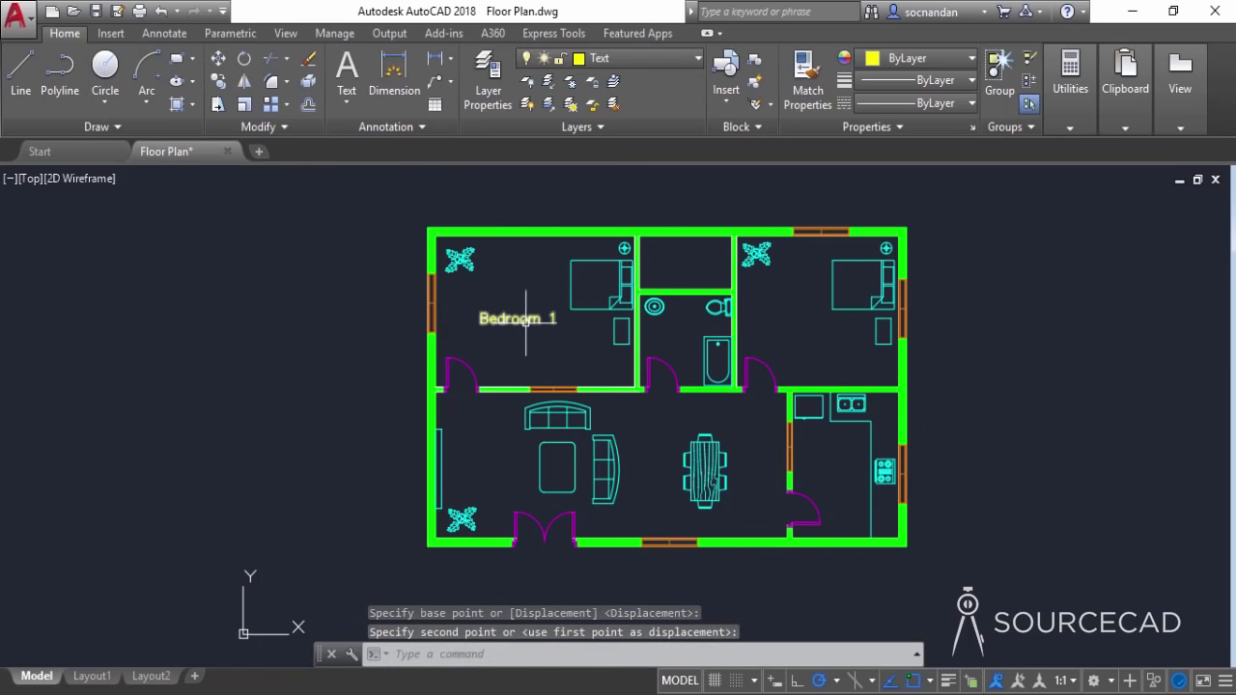
# Copy the "Bedroom 1" label into the upper-right bedroom, dining area, kitchen, living area, bathroom and the small room above the bathroom
pyautogui.click(218, 82)
pyautogui.click(501, 323)
pyautogui.press('Return')
pyautogui.click(512, 342)
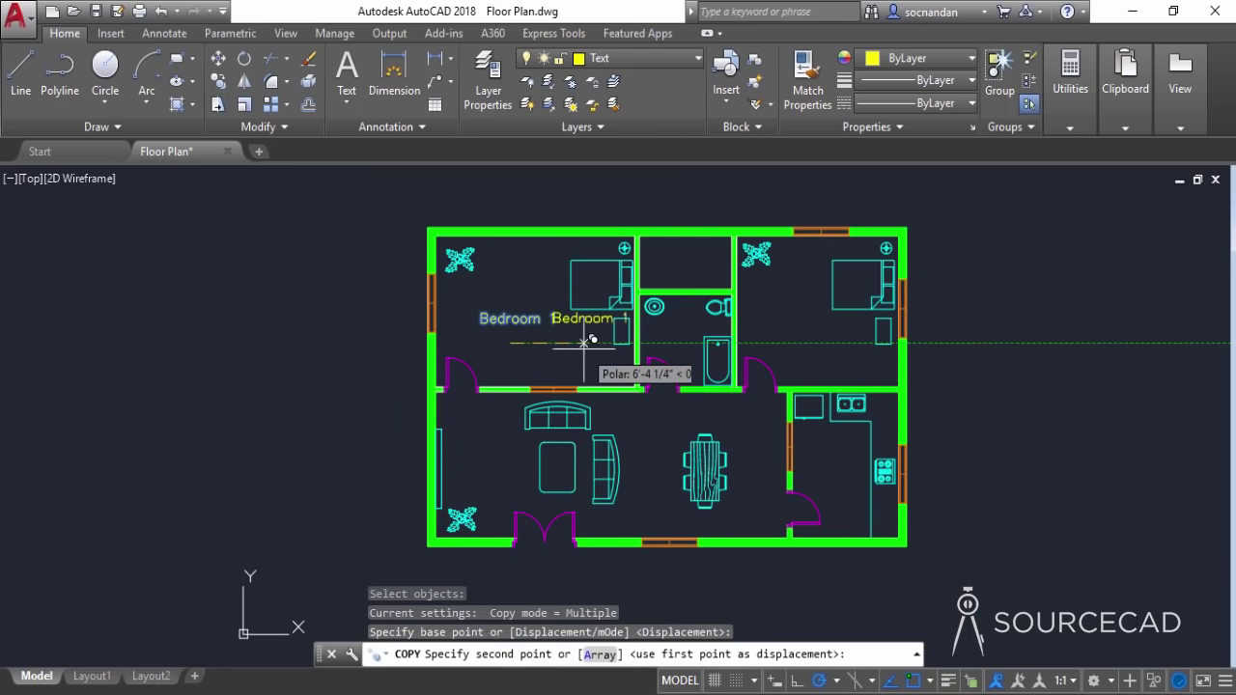
pyautogui.click(809, 362)
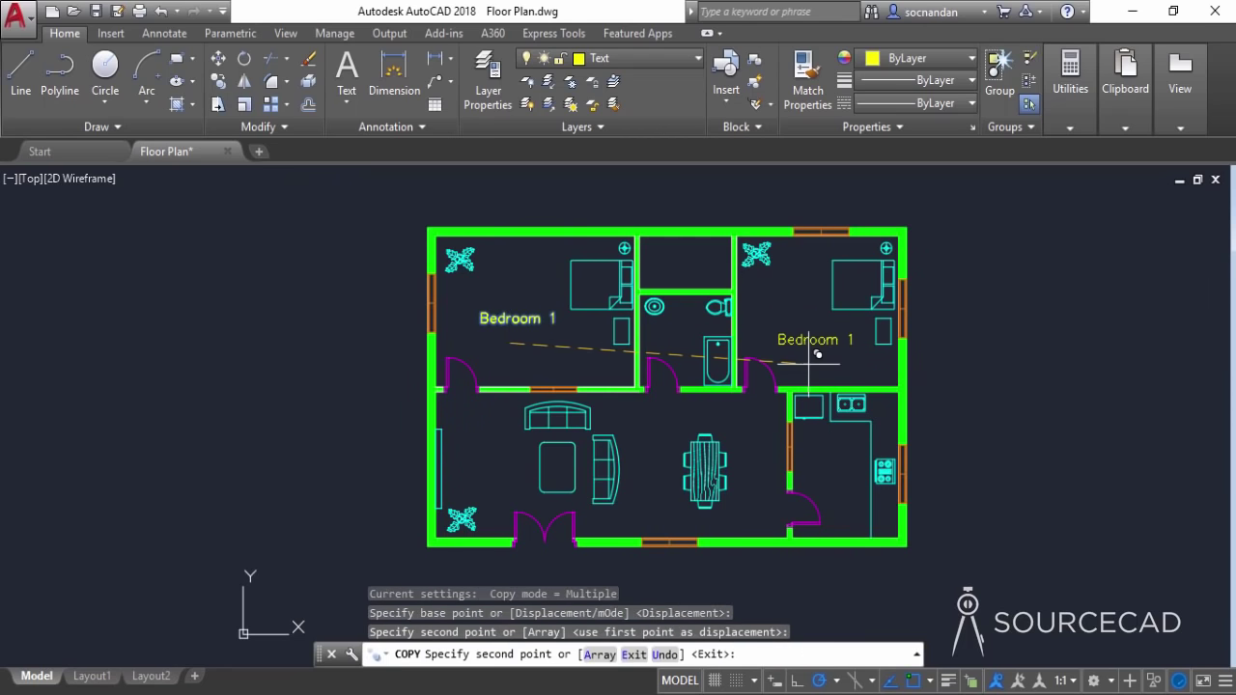
pyautogui.click(698, 544)
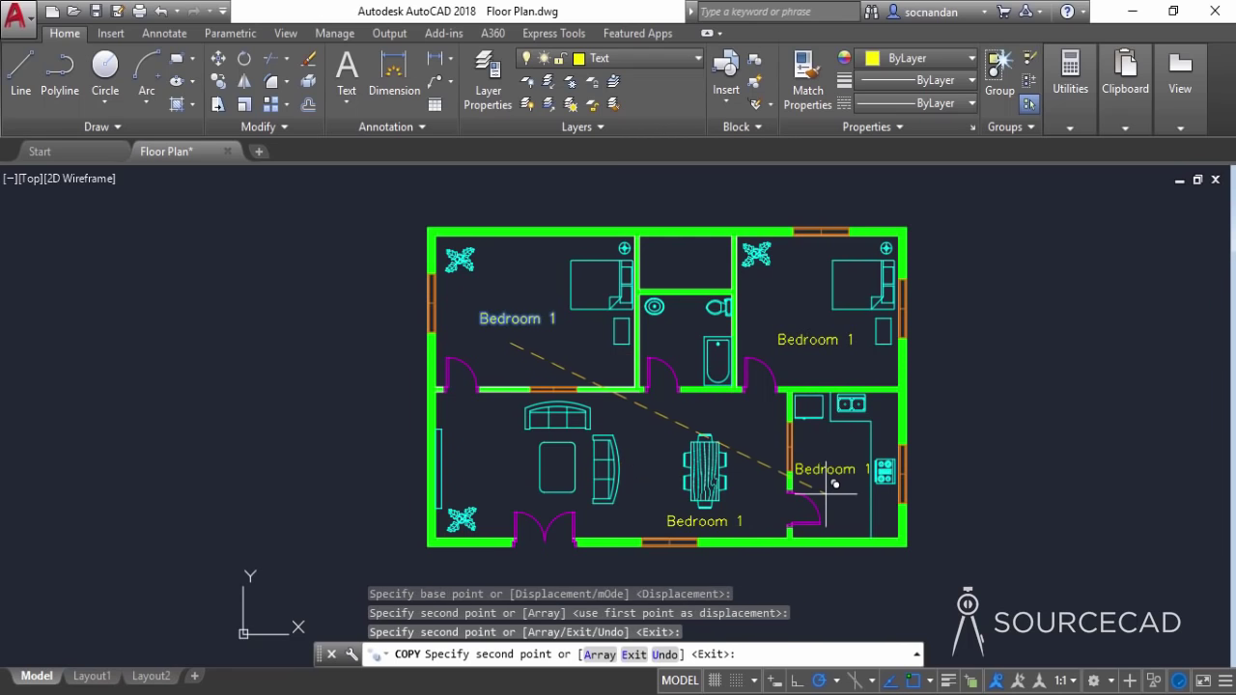
pyautogui.click(825, 493)
pyautogui.click(494, 482)
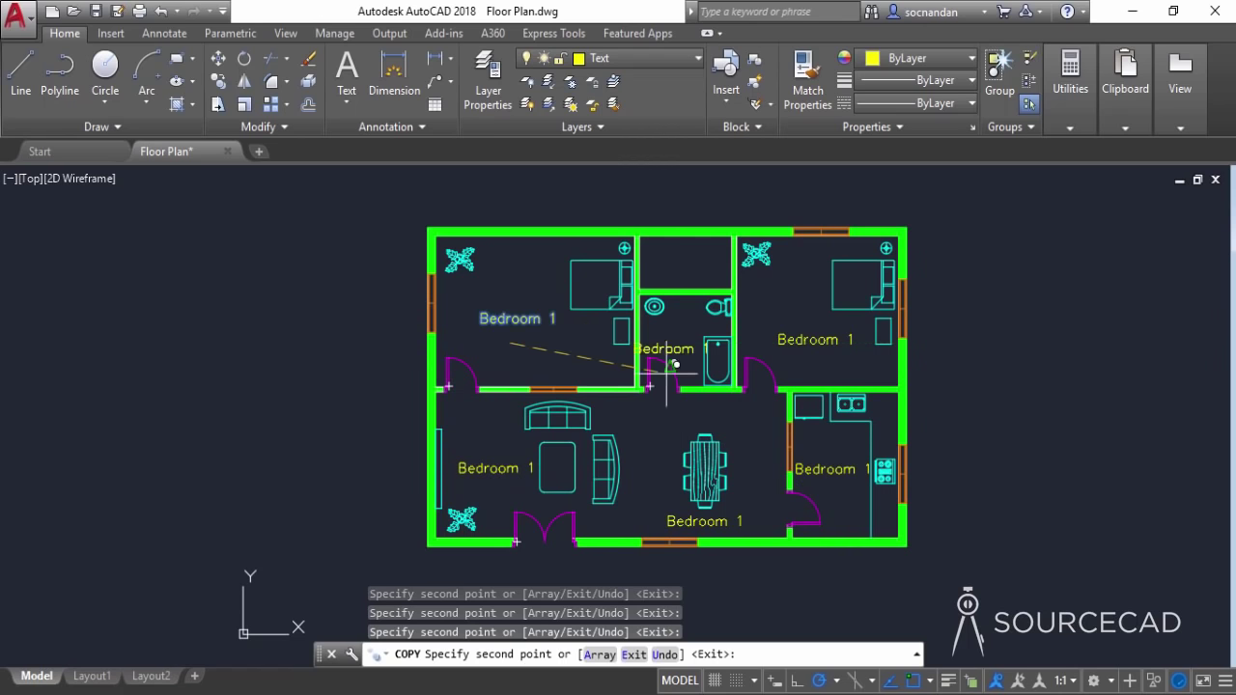
pyautogui.click(704, 278)
pyautogui.rightClick(318, 345)
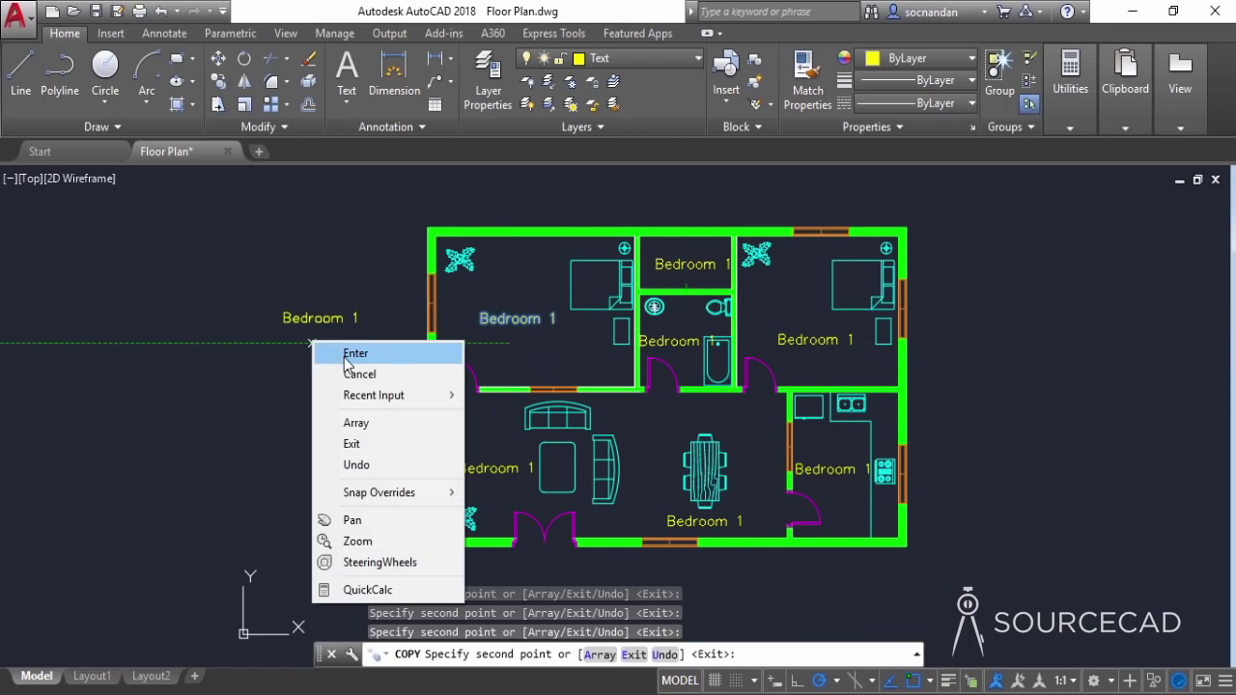
pyautogui.click(338, 354)
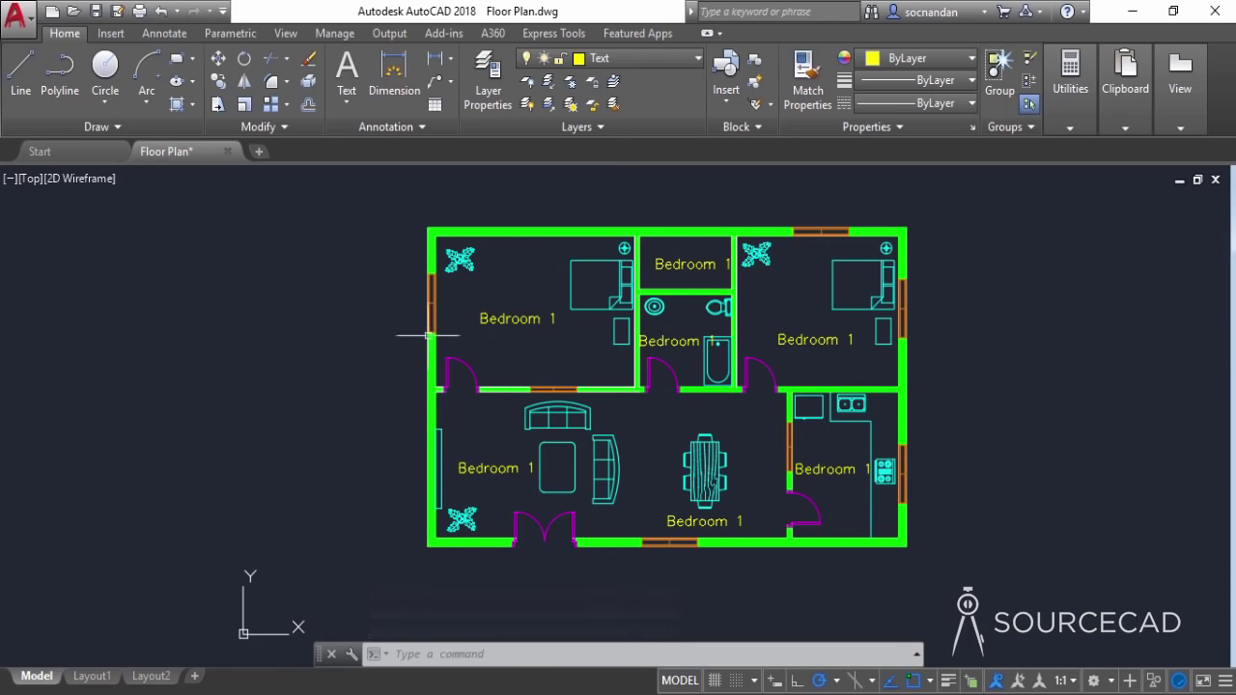
# Change the label in the small room above the bathroom to "AirVent"
pyautogui.doubleClick(704, 270)
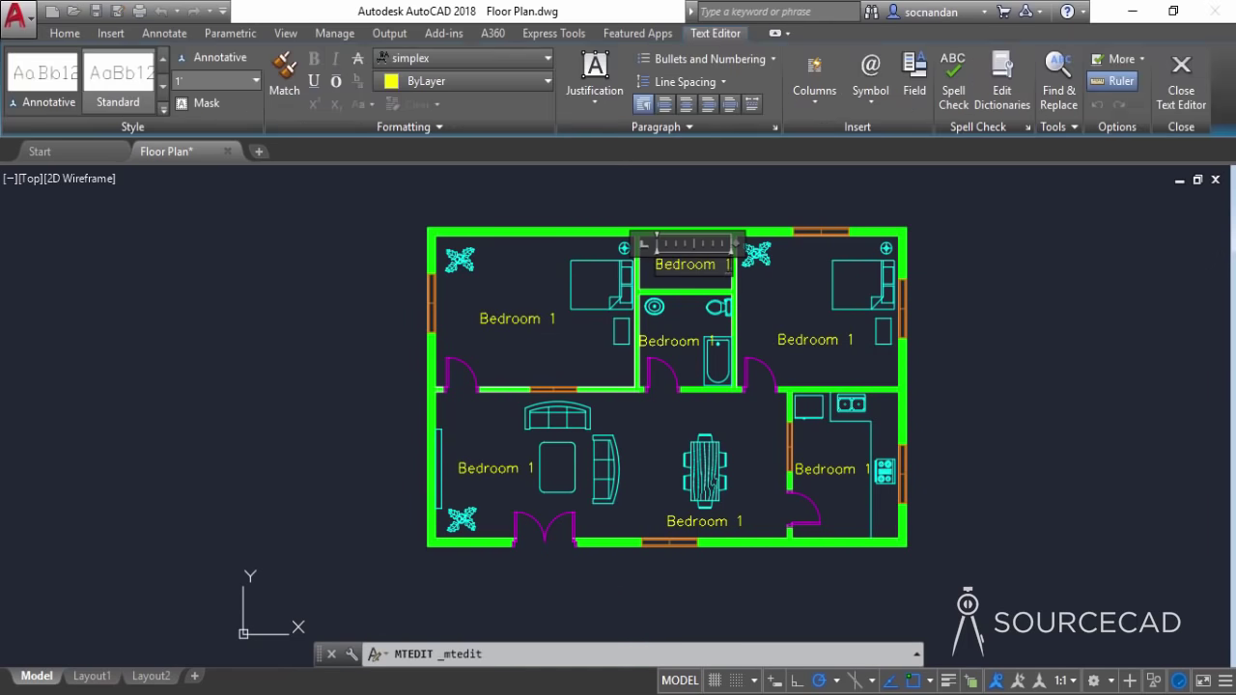
pyautogui.hotkey('ctrl', 'a')
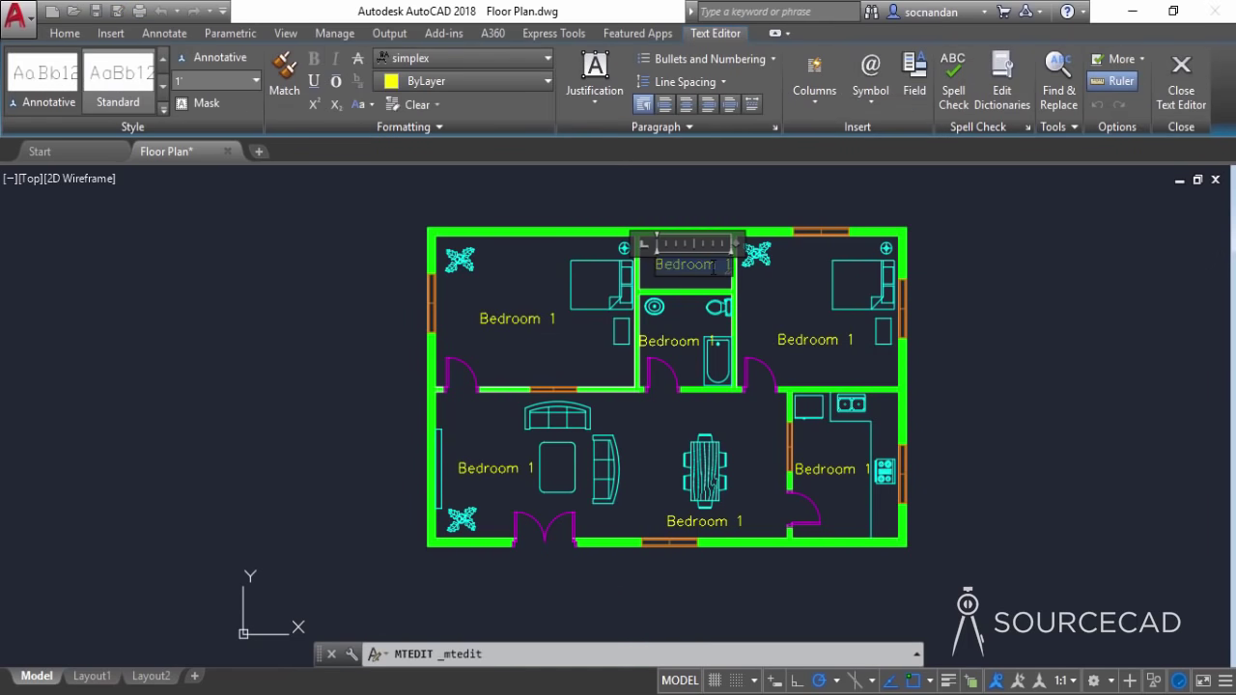
pyautogui.write('AirVent')
pyautogui.click(741, 279)
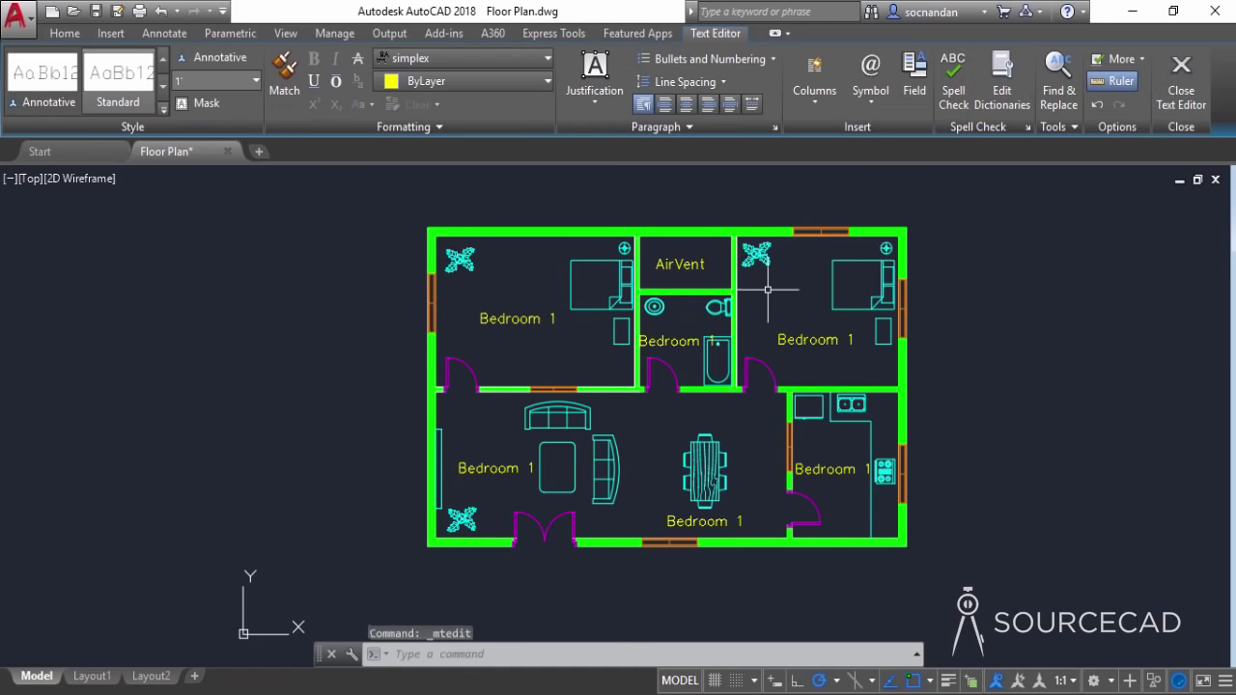
# Change the bathroom's label to "Toilet" and move it slightly right, between the wall and the bathtub
pyautogui.doubleClick(687, 338)
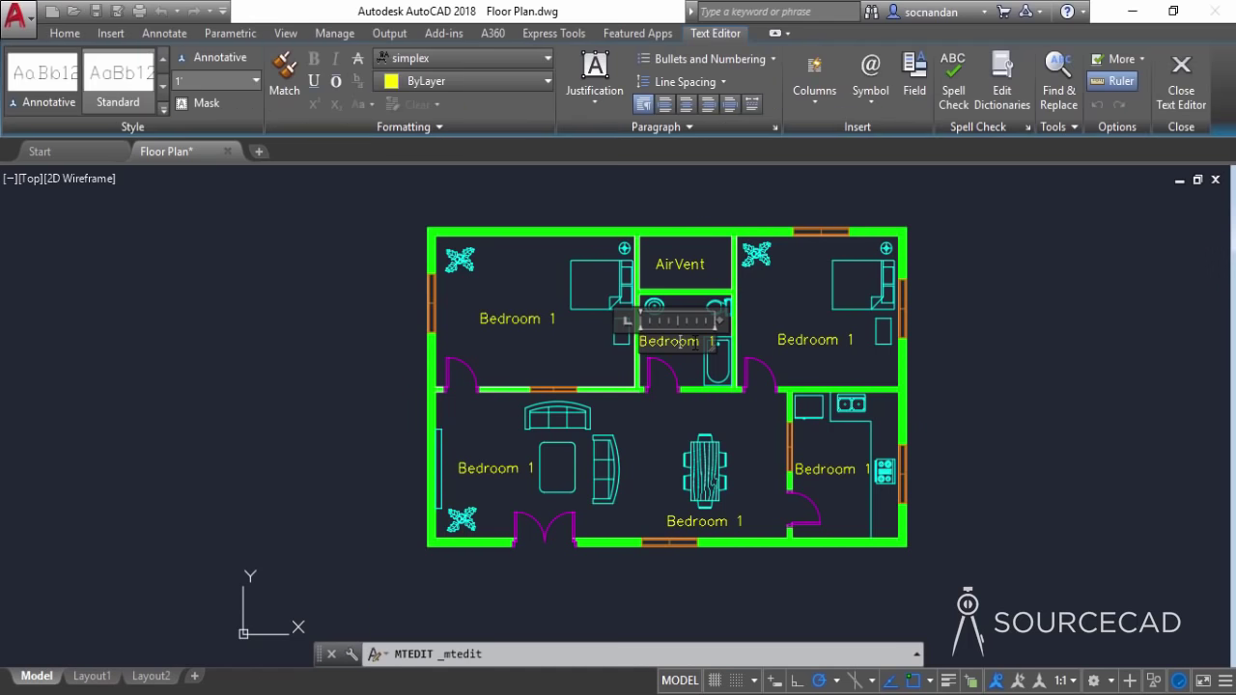
pyautogui.click(693, 358)
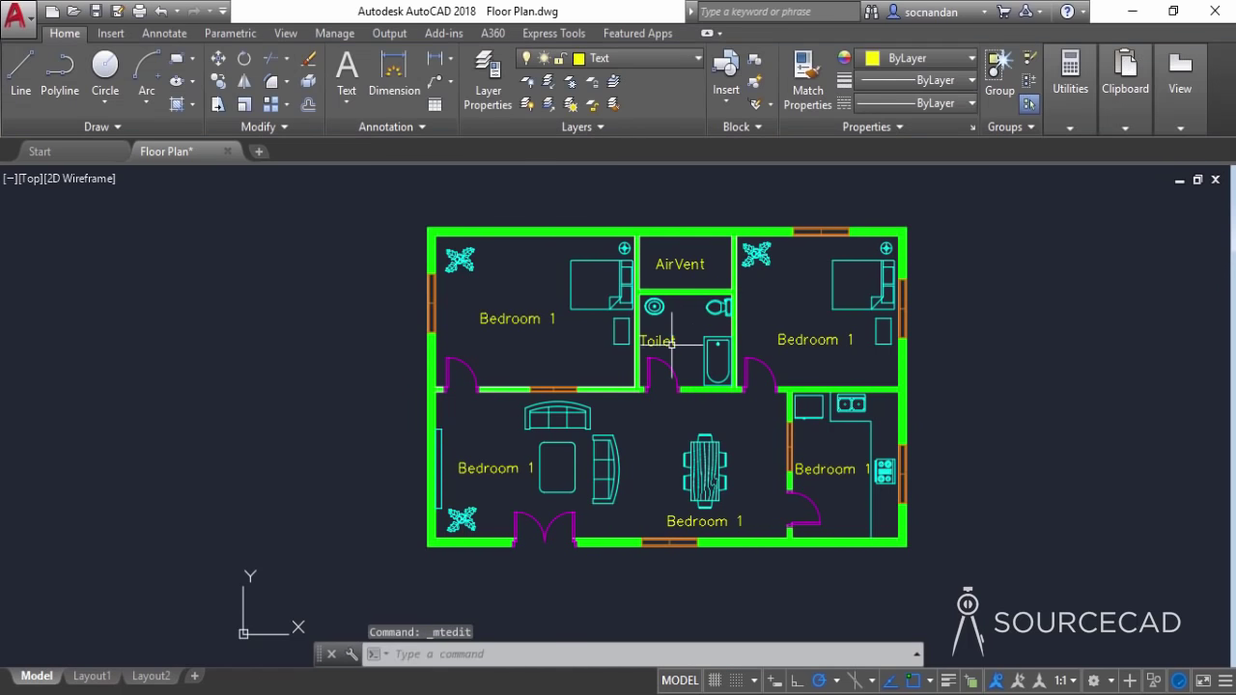
pyautogui.click(670, 342)
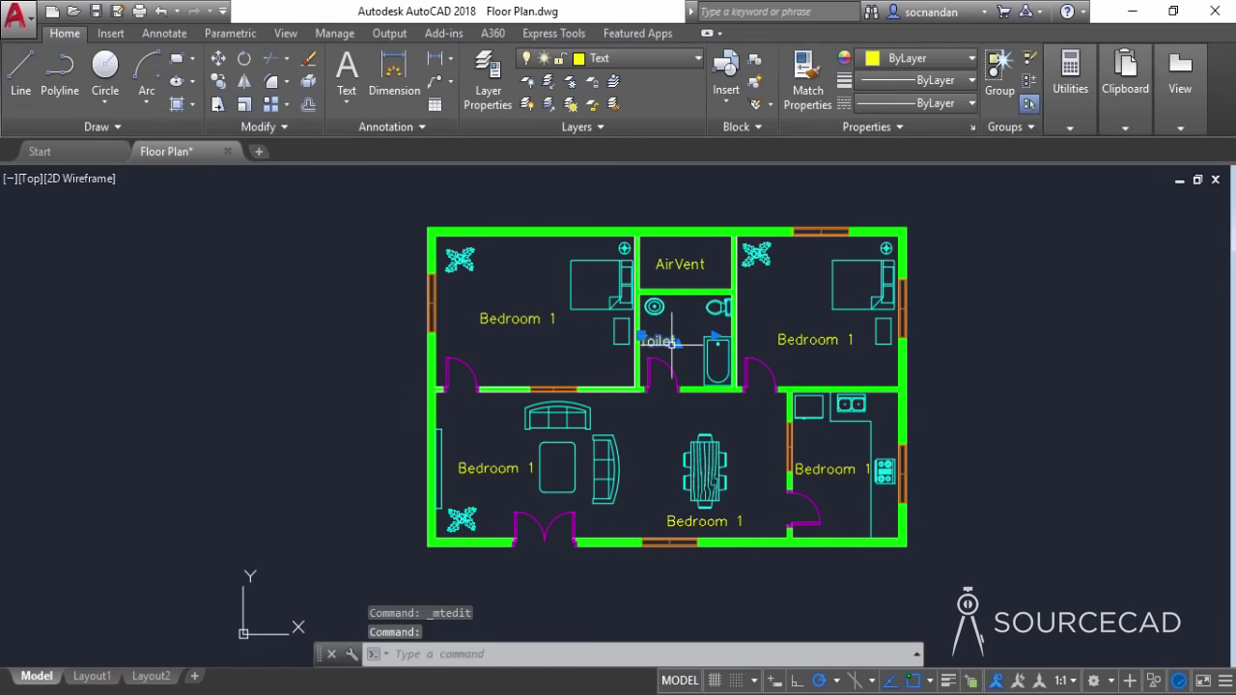
pyautogui.click(218, 58)
pyautogui.click(249, 338)
pyautogui.click(265, 338)
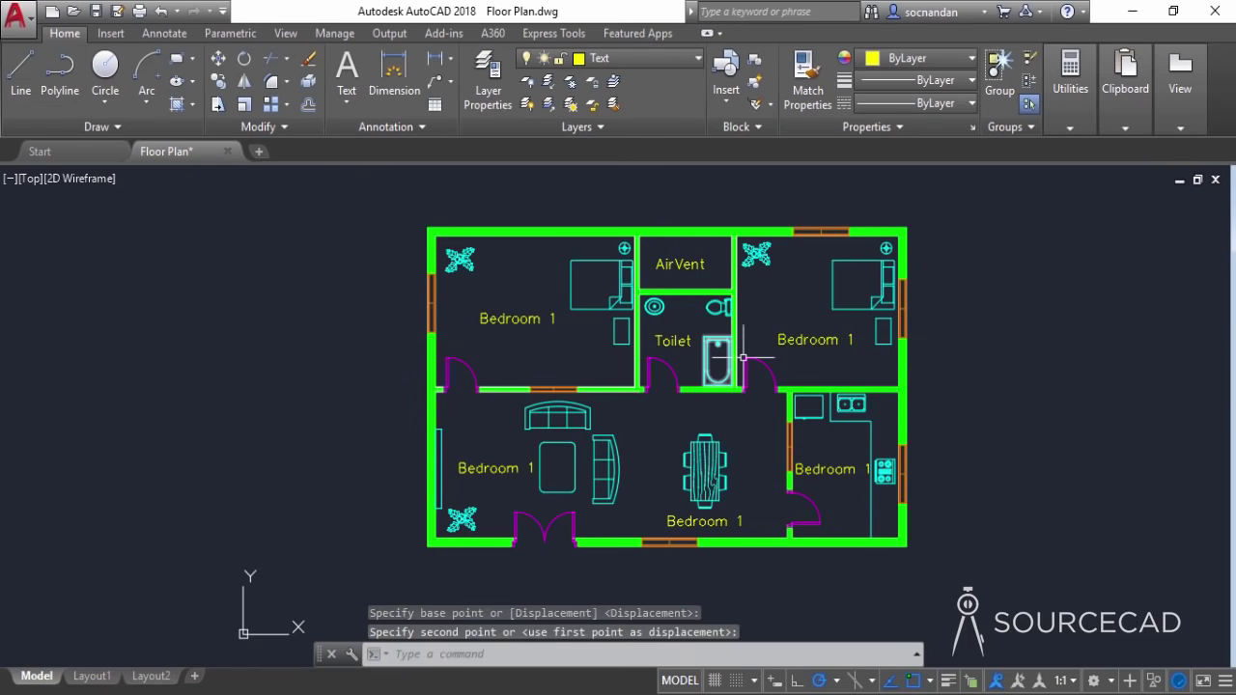
# Change the label in the upper-right bedroom to "Bedroom 2"
pyautogui.click(811, 340)
pyautogui.press('BackSpace')
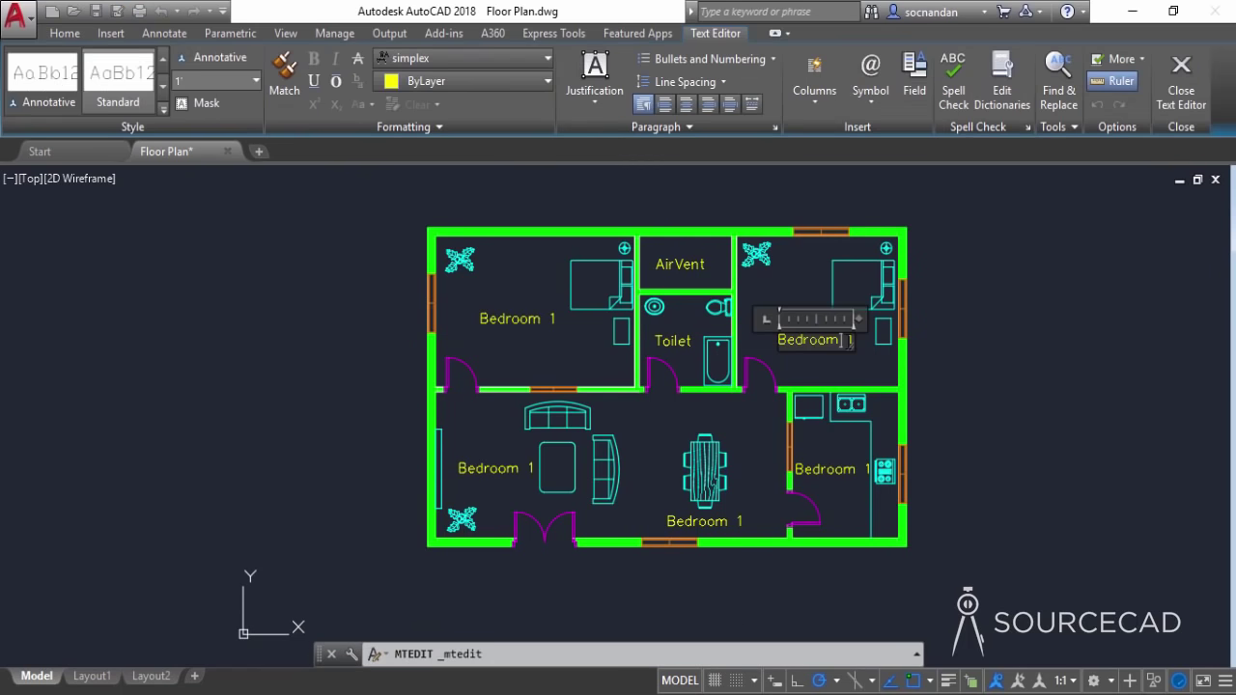
pyautogui.write('2')
pyautogui.click(865, 382)
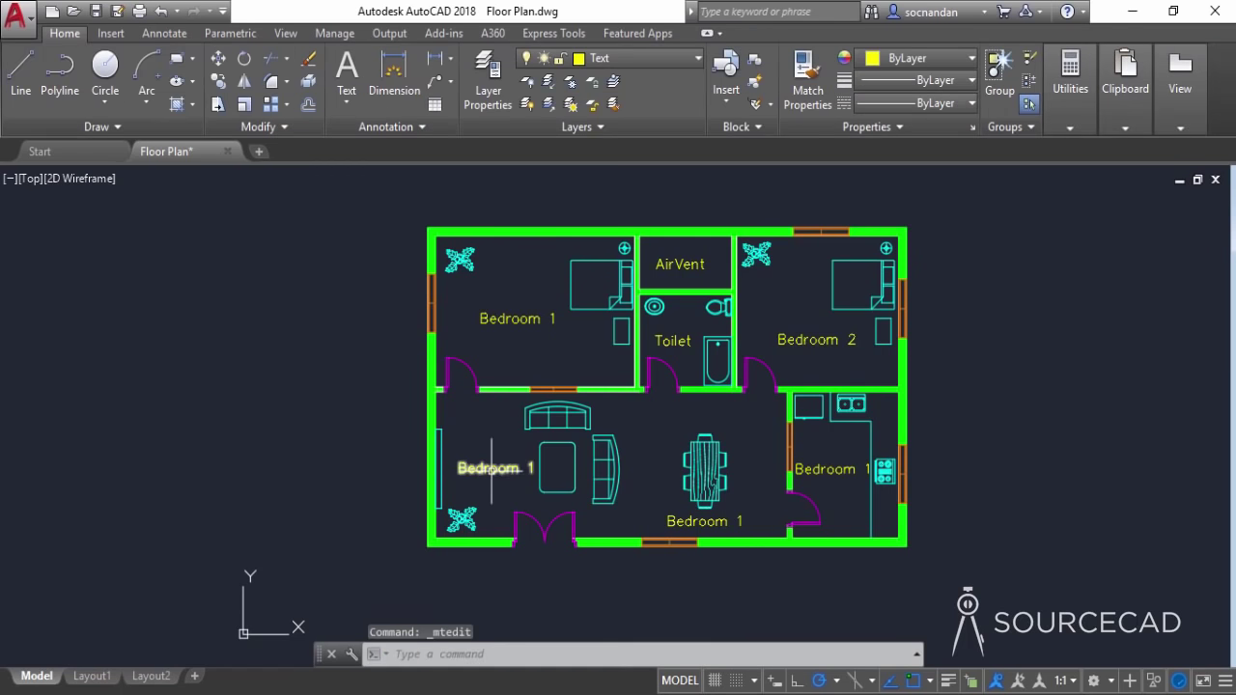
# Change the living area's label to "Drawing Room" and widen its text box so it fits on one line
pyautogui.doubleClick(491, 468)
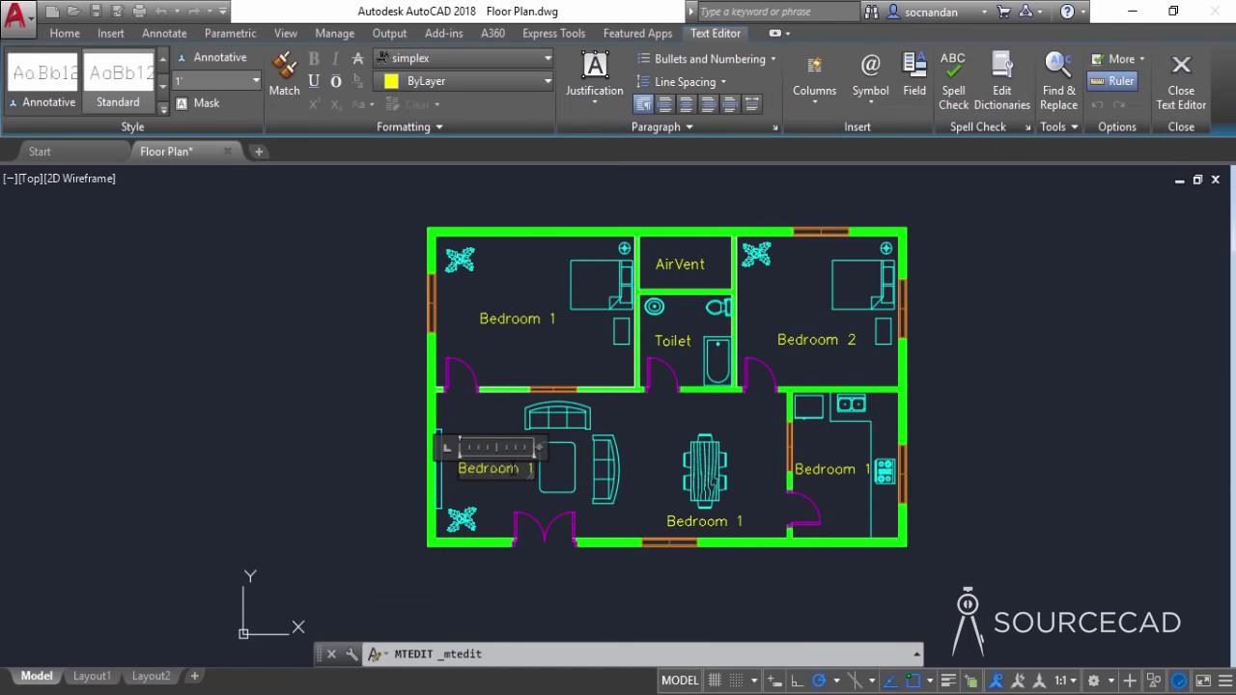
pyautogui.hotkey('ctrl', 'a')
pyautogui.write('Drawing Room')
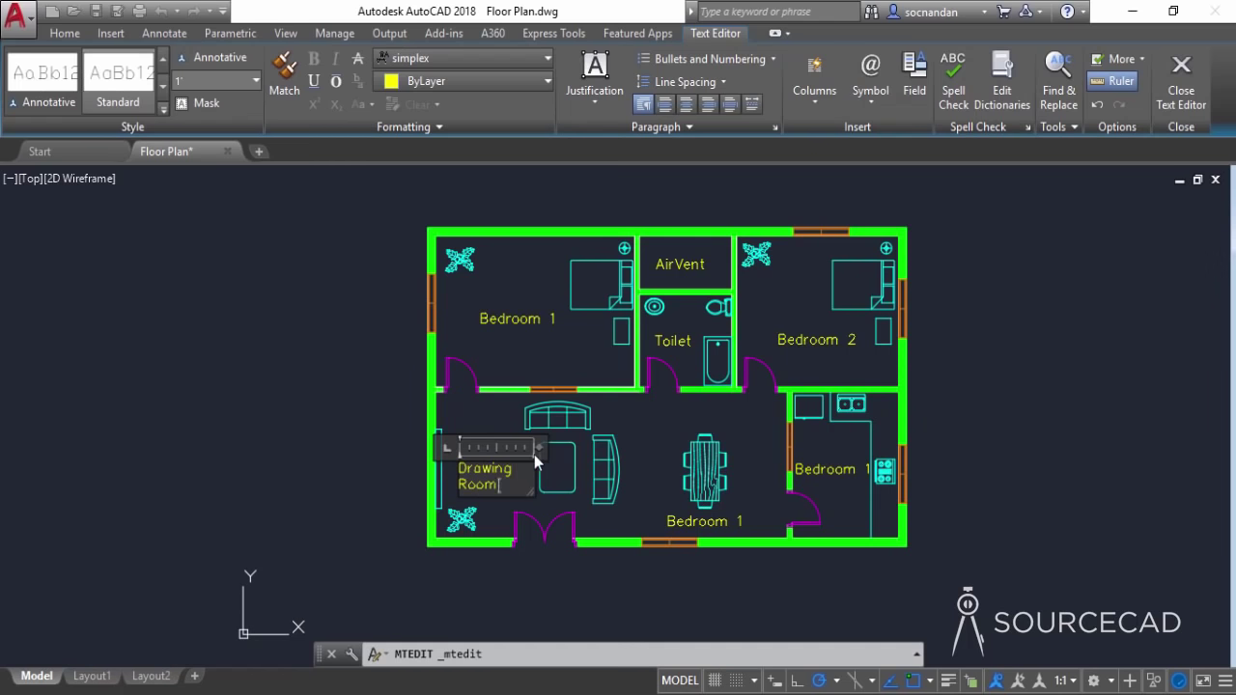
pyautogui.moveTo(542, 449); pyautogui.dragTo(671, 447)
pyautogui.hotkey('ctrl', 'Return')
# Change the label below the dining table to "Dining Area" and widen its text box so it fits on one line
pyautogui.click(710, 523)
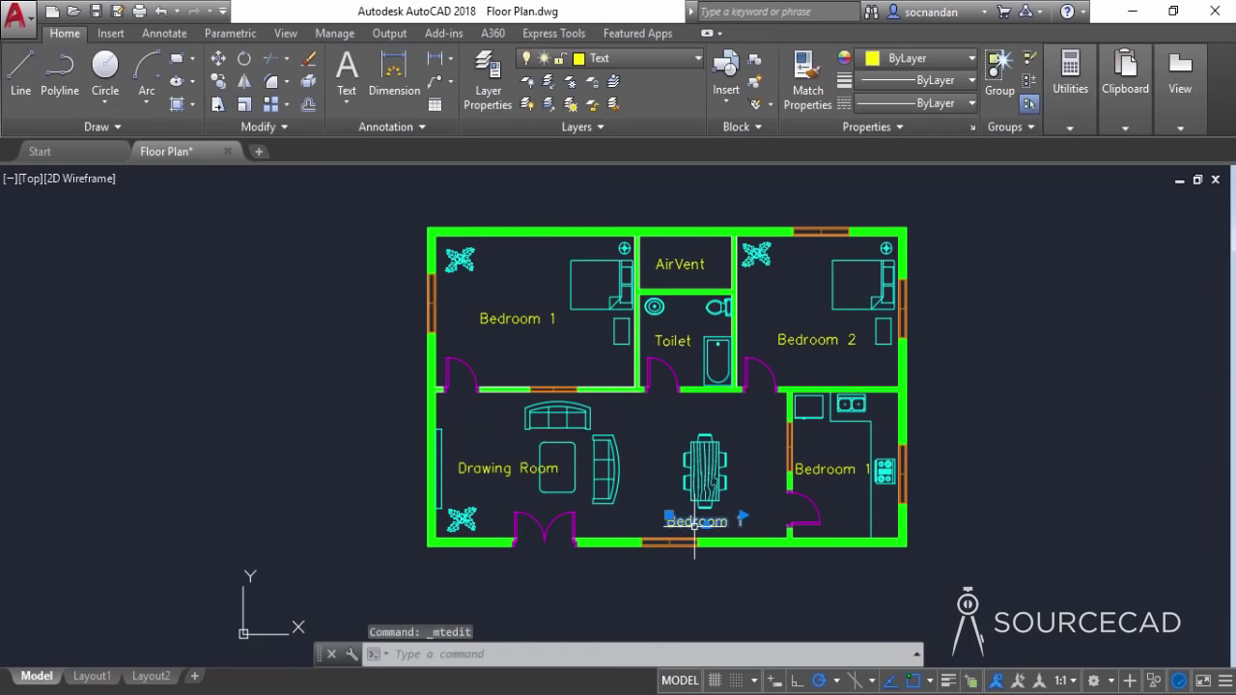
pyautogui.doubleClick(715, 529)
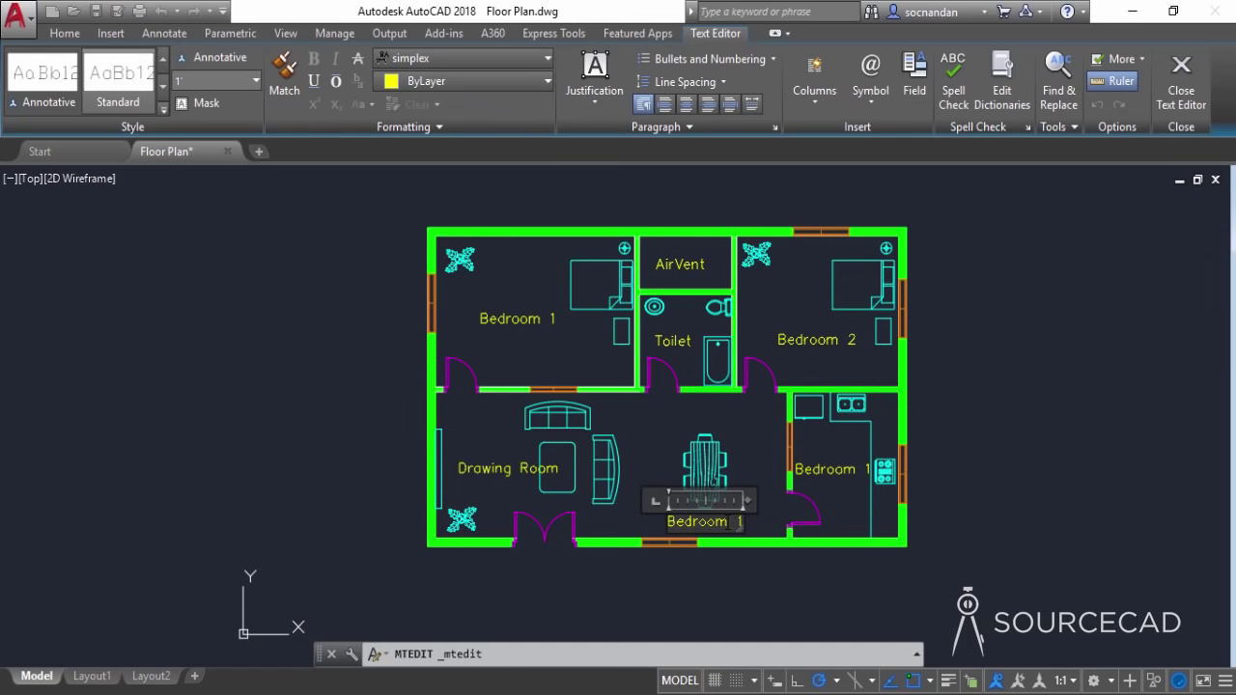
pyautogui.write('Dining Area')
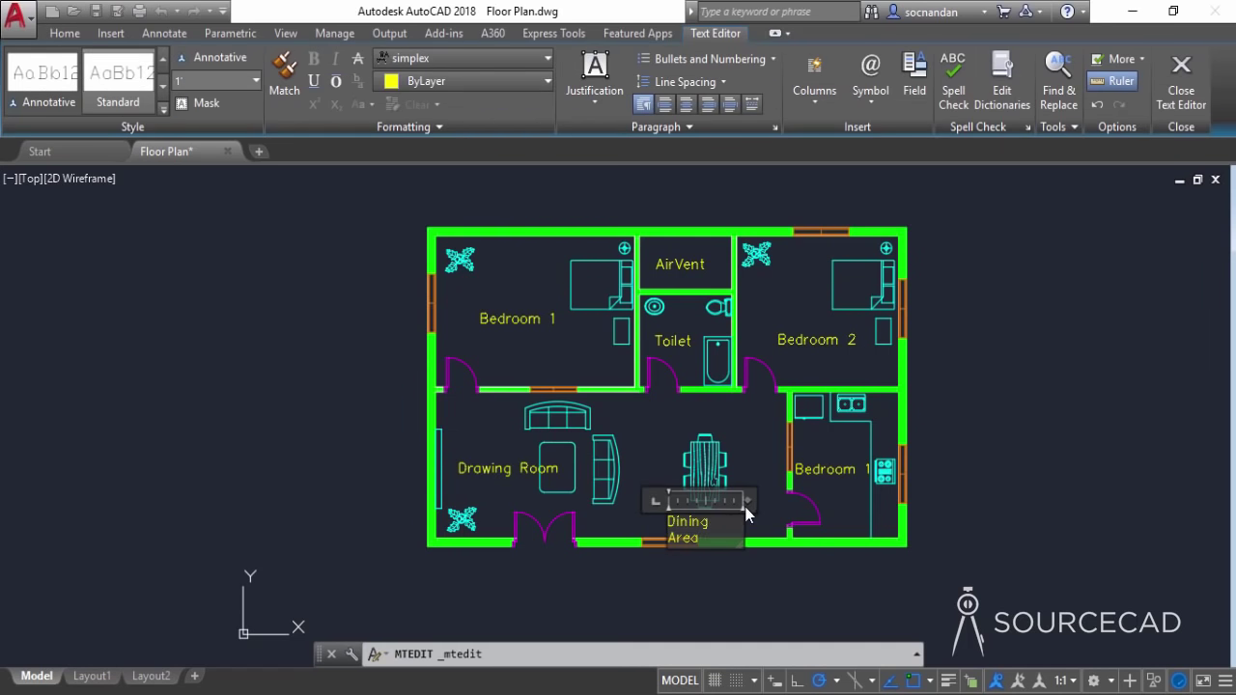
pyautogui.moveTo(748, 501); pyautogui.dragTo(771, 496)
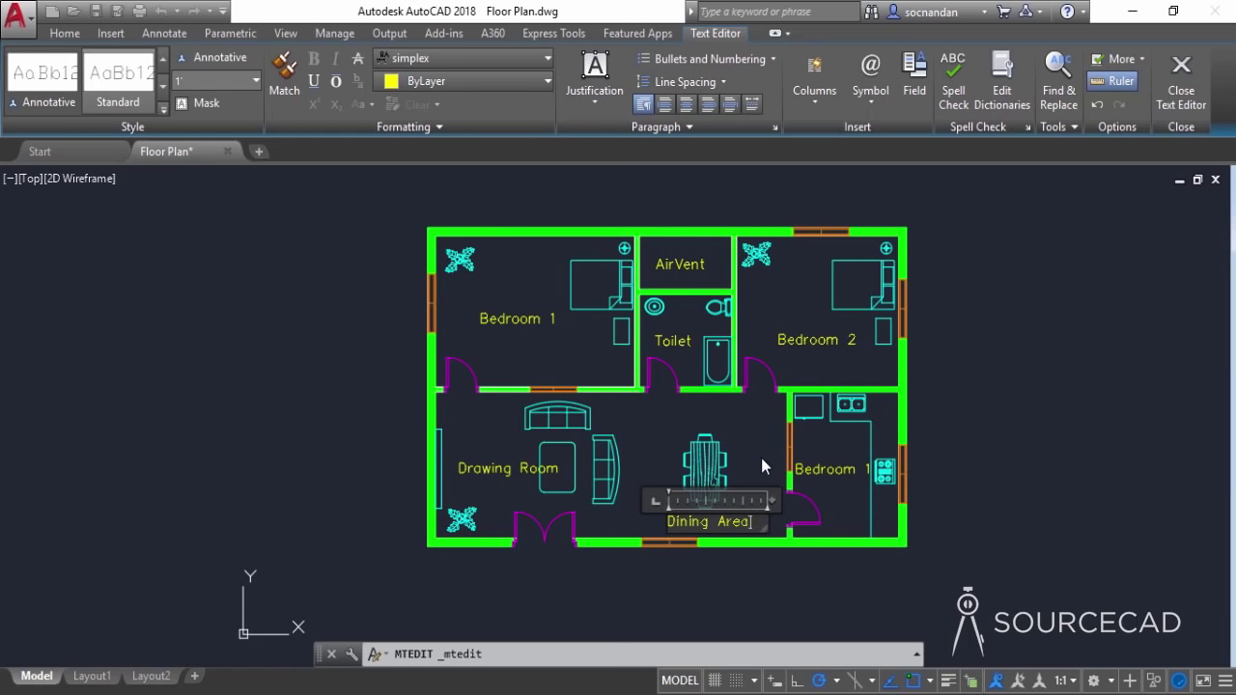
pyautogui.click(831, 471)
# Change the label in the lower-right room to "Kitchen" and move it slightly right and down, clear of the wall
pyautogui.doubleClick(846, 471)
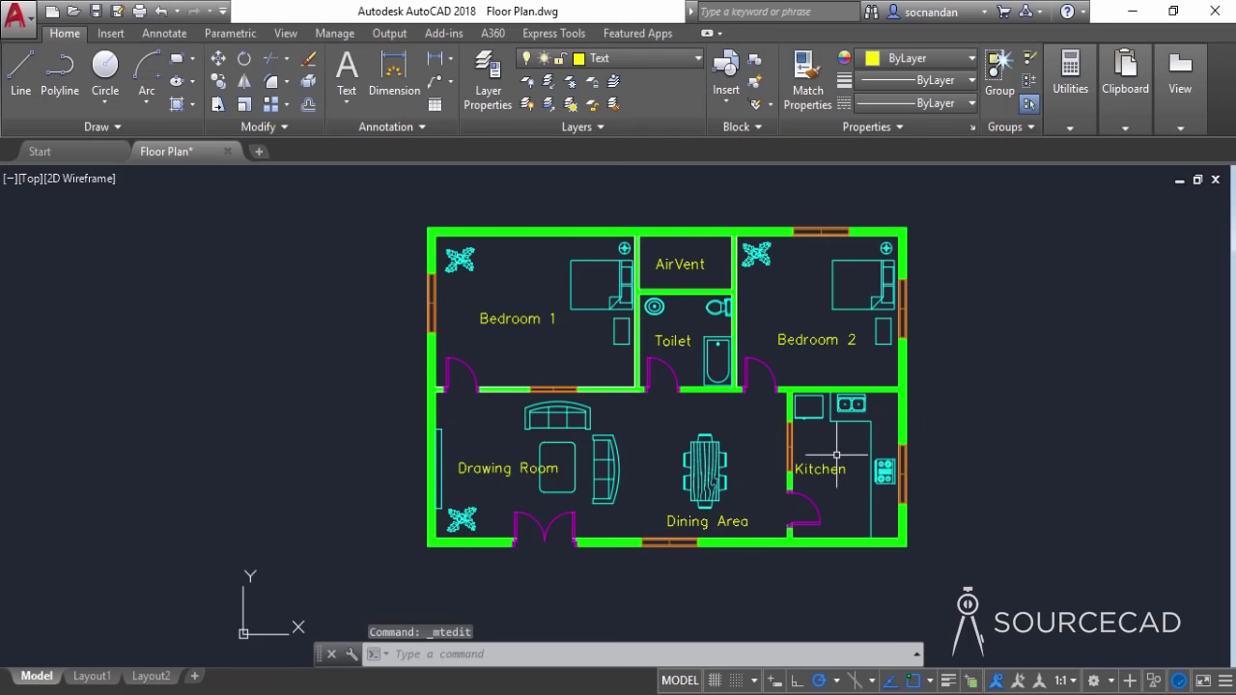
pyautogui.click(821, 469)
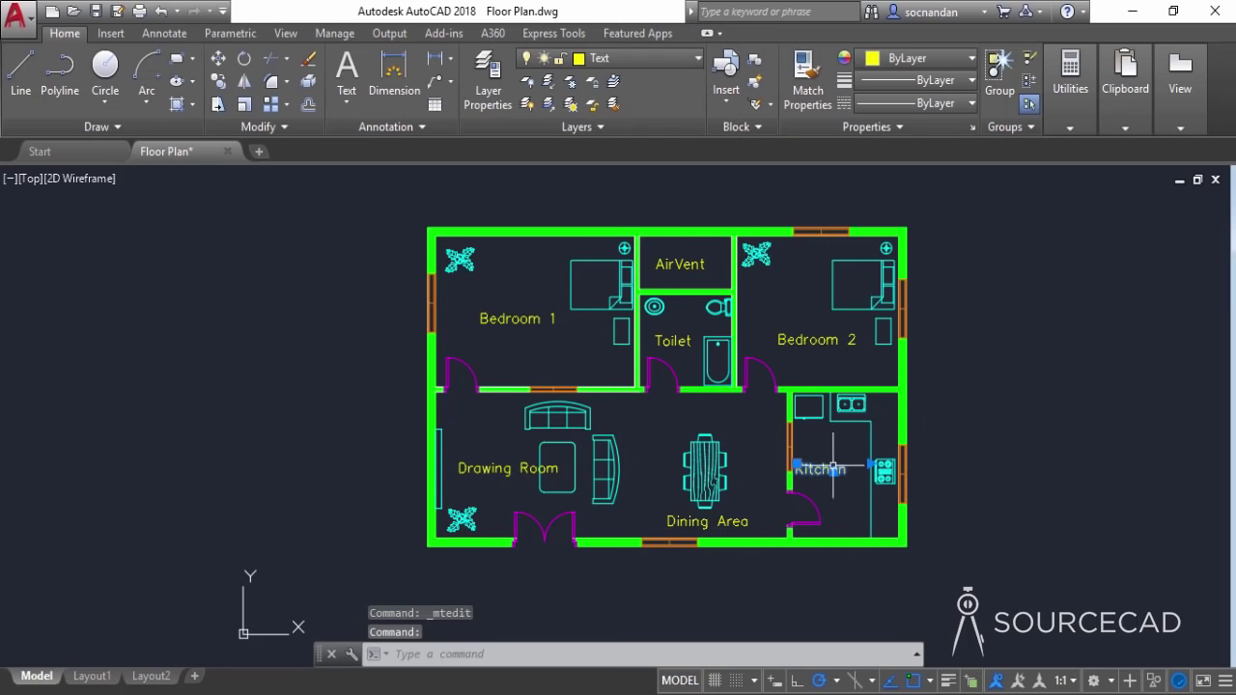
pyautogui.click(218, 62)
pyautogui.click(251, 442)
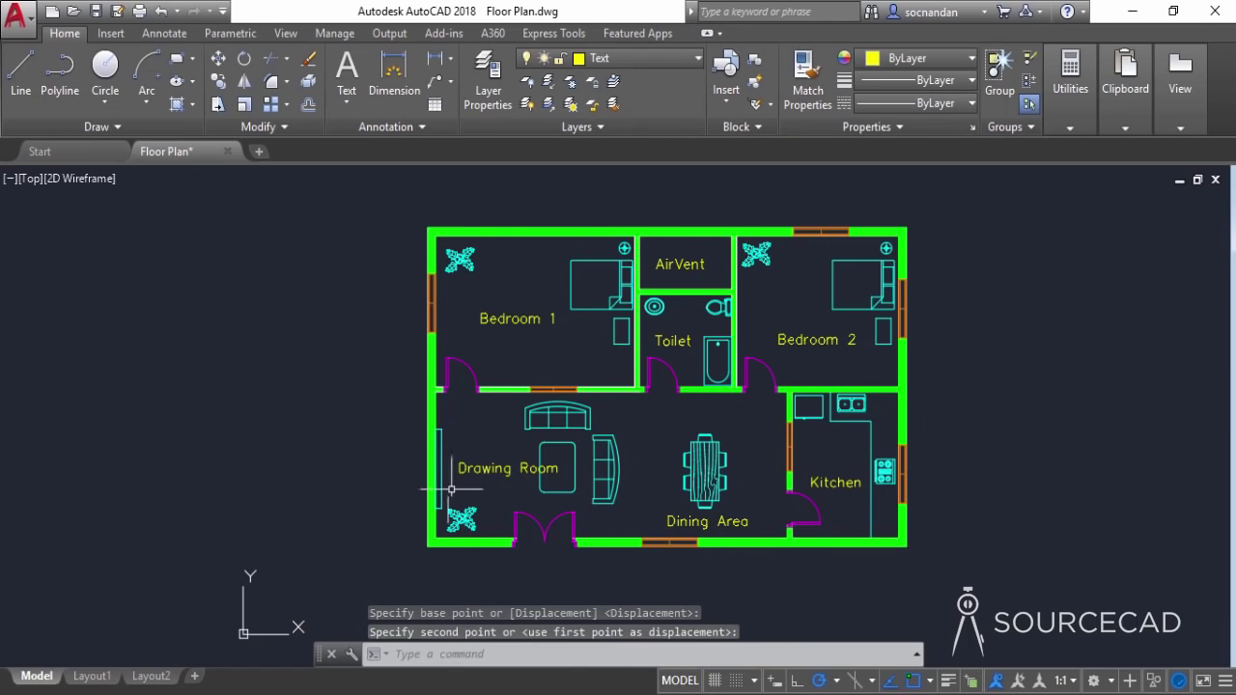
# Rotate the "Drawing Room" label 90° about a point outside the plan's left wall so it reads vertically
pyautogui.click(503, 469)
pyautogui.click(244, 58)
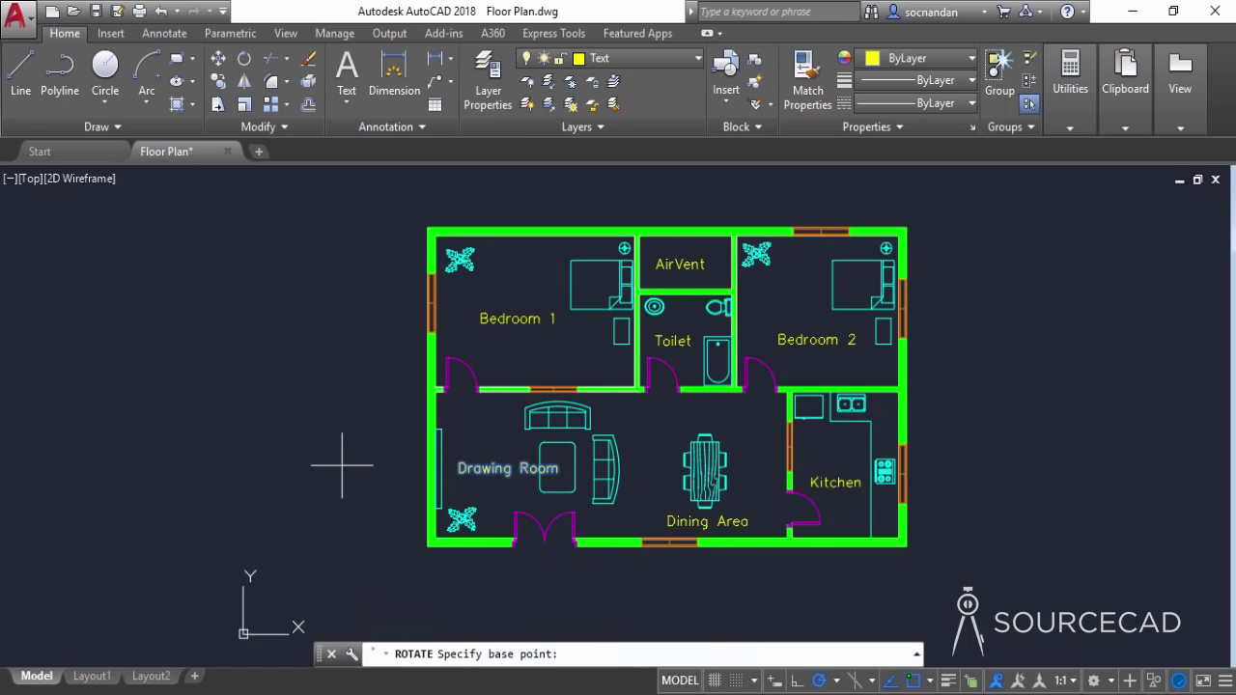
pyautogui.click(337, 467)
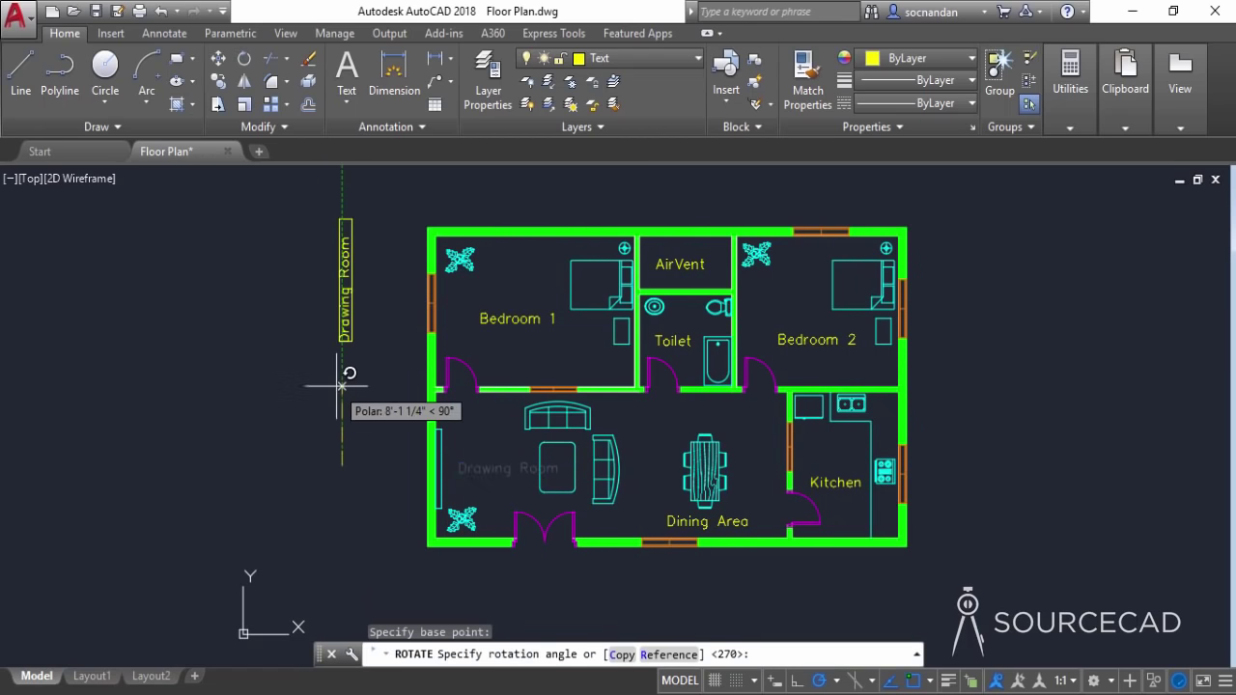
pyautogui.click(342, 395)
# Move the vertical "Drawing Room" label back into the living area, between the left wall and the coffee table
pyautogui.click(345, 338)
pyautogui.click(218, 58)
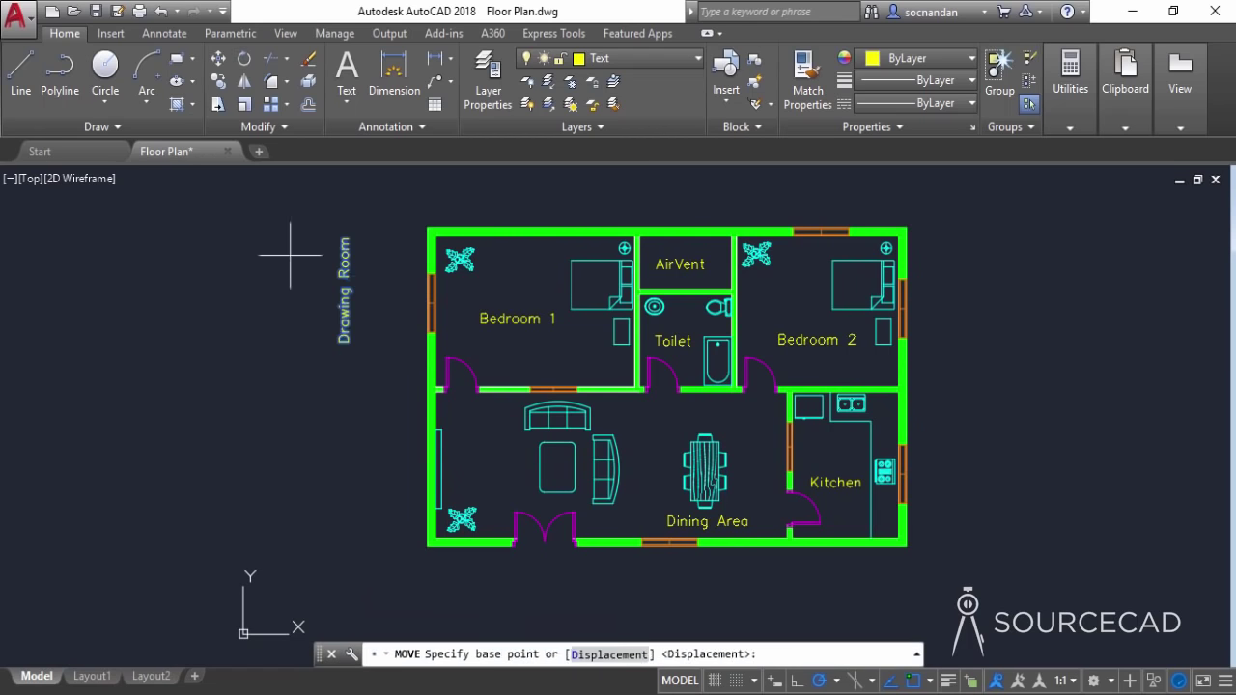
pyautogui.click(290, 256)
pyautogui.click(451, 415)
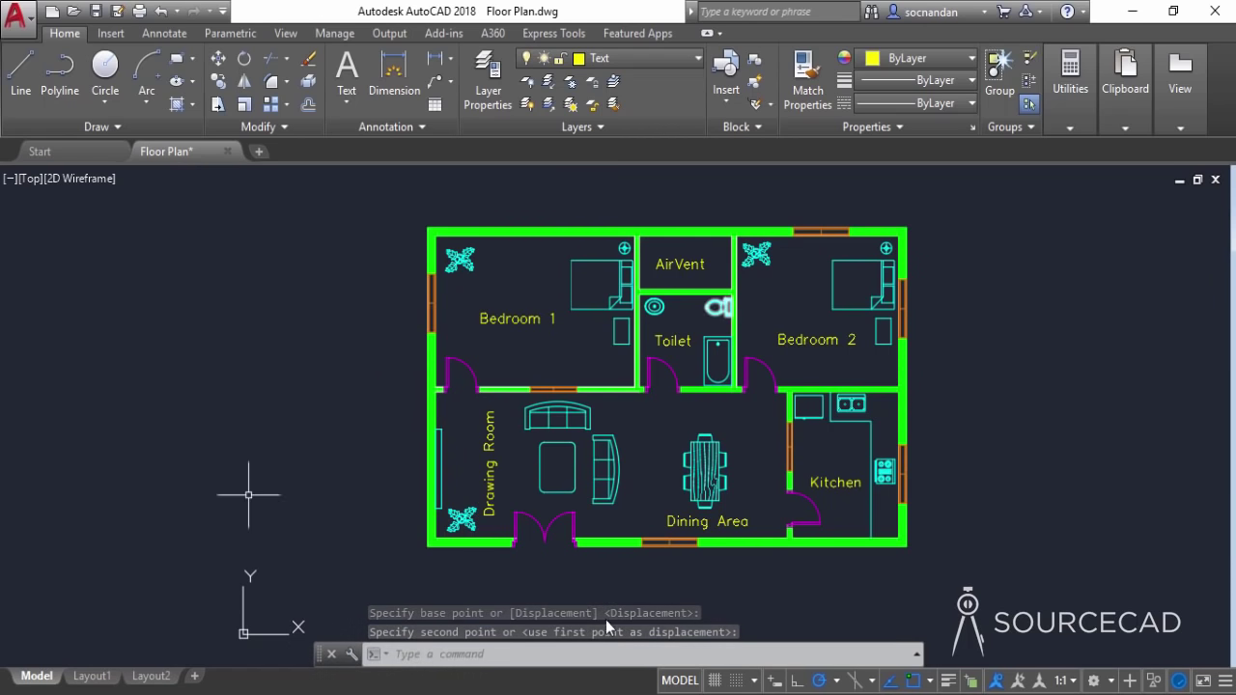